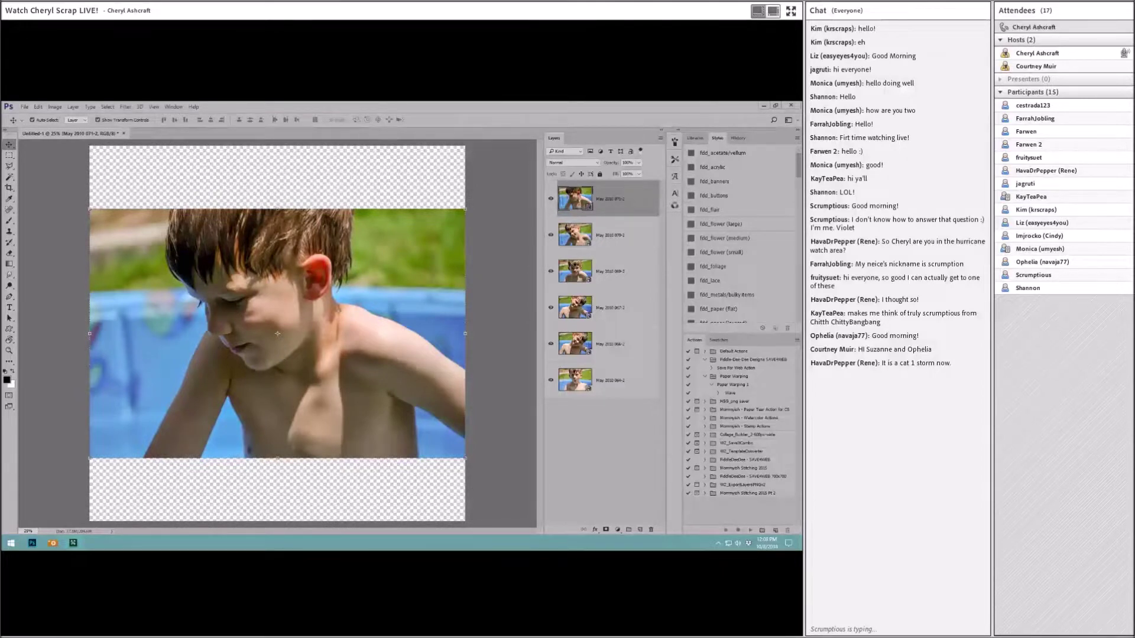
# Pick the "The years are short, the days are long" stamp from the Then and Now kit and position it beneath the page's photo layers
pyautogui.hotkey('alt', 'Tab')
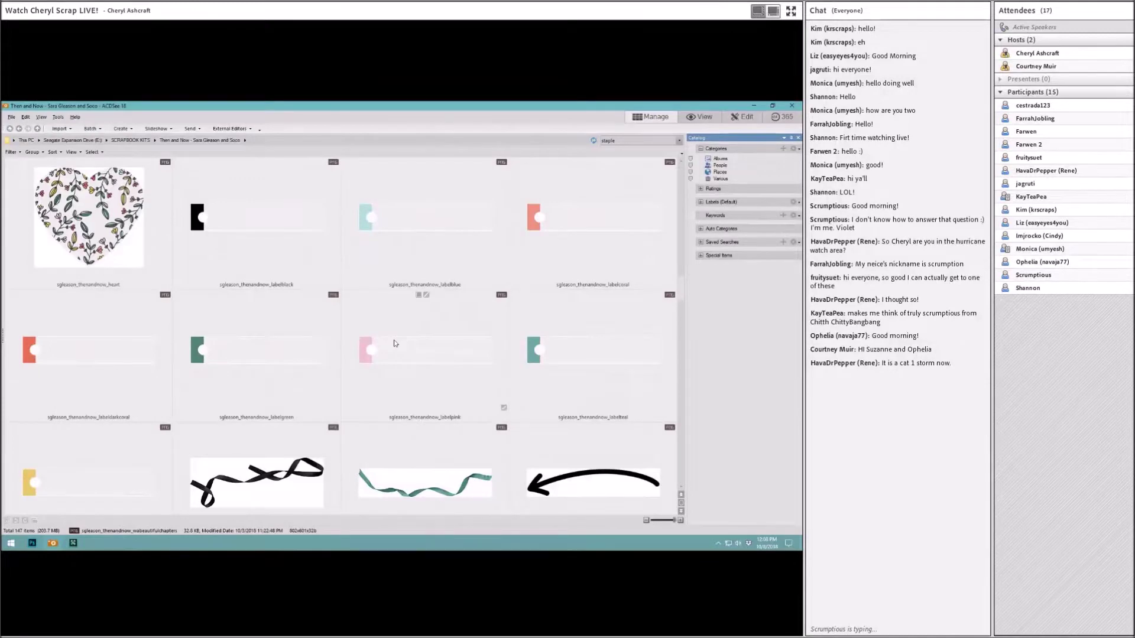
pyautogui.scroll(-5, 395, 343)
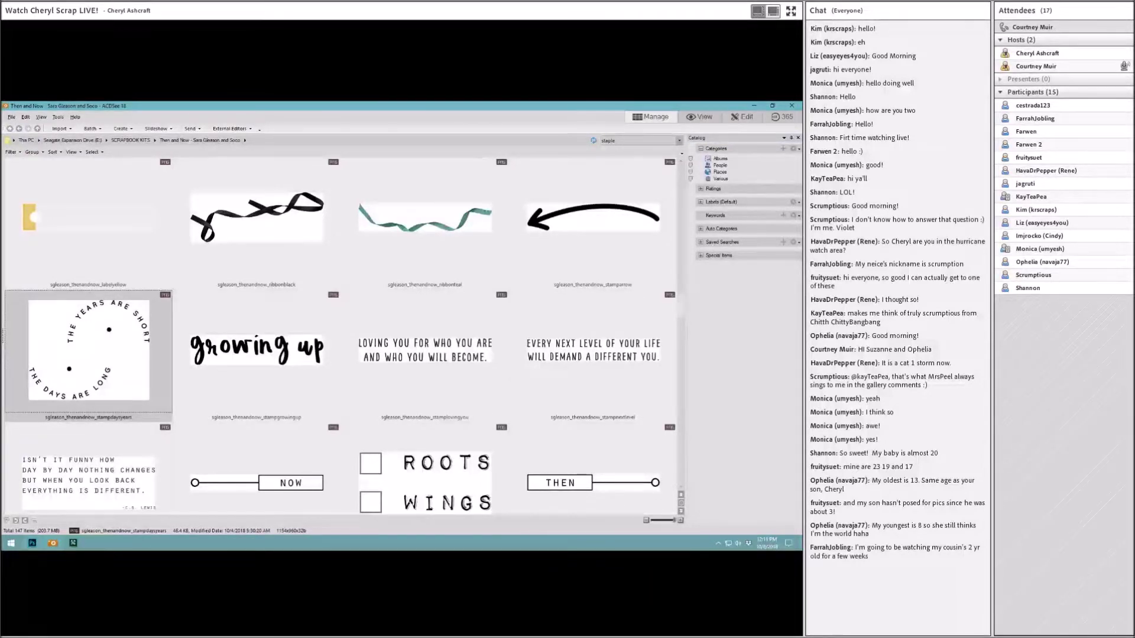
pyautogui.hotkey('alt', 'Tab')
pyautogui.moveTo(199, 417); pyautogui.dragTo(368, 172)
pyautogui.press('ctrl')
pyautogui.moveTo(630, 198); pyautogui.dragTo(604, 457)
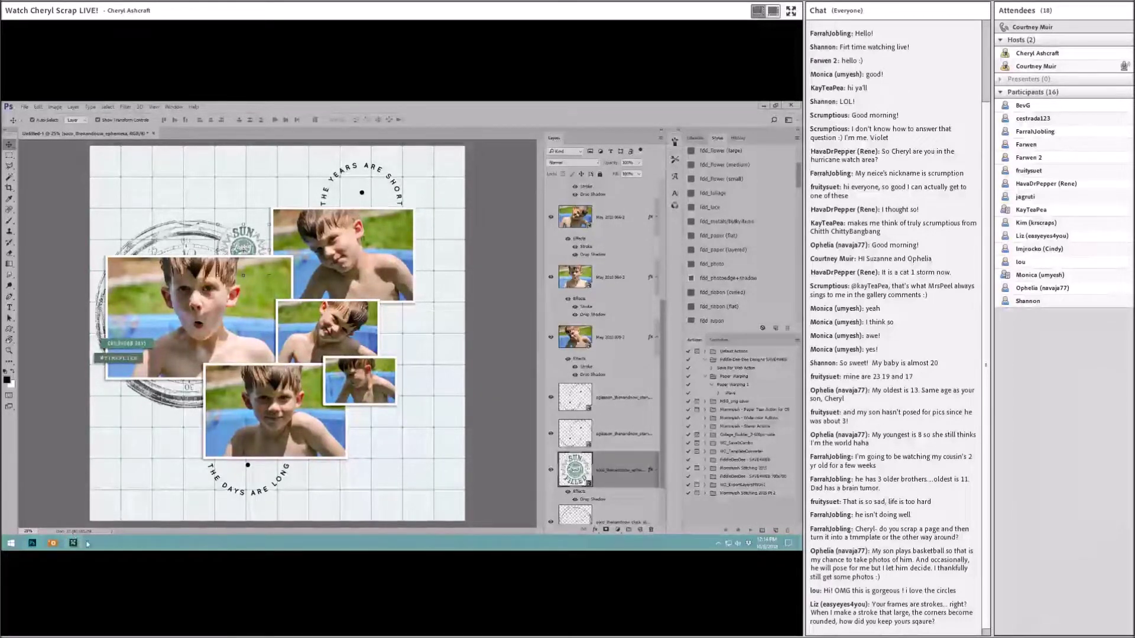
# Clear the layer style from the large photo of the boy
pyautogui.moveTo(53, 547)
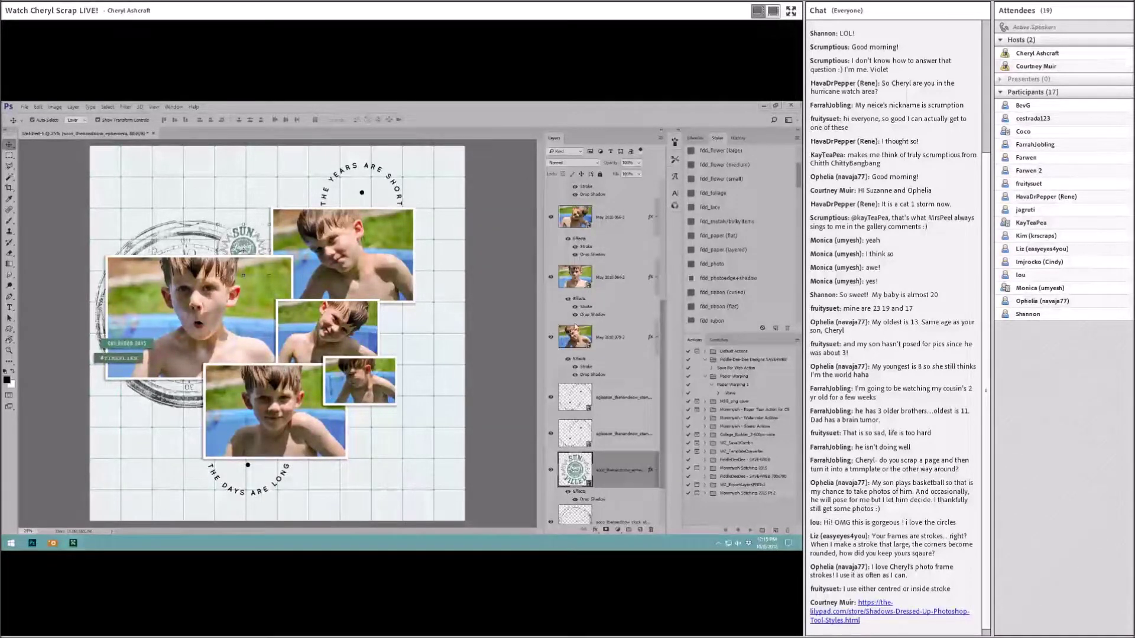
pyautogui.click(400, 237)
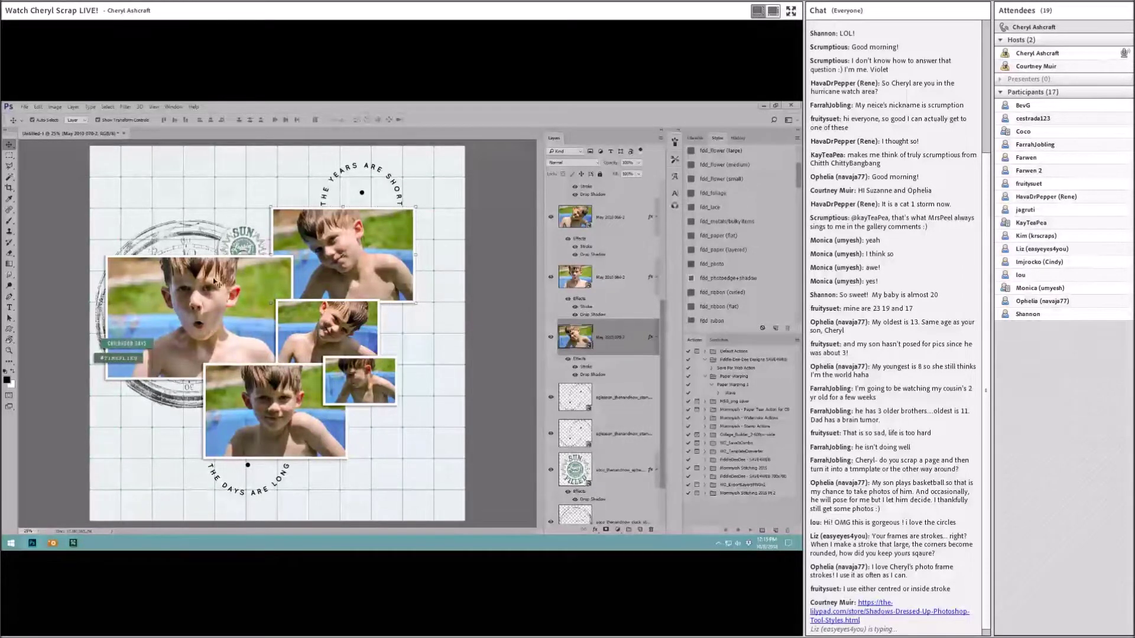
pyautogui.click(362, 295)
pyautogui.rightClick(638, 283)
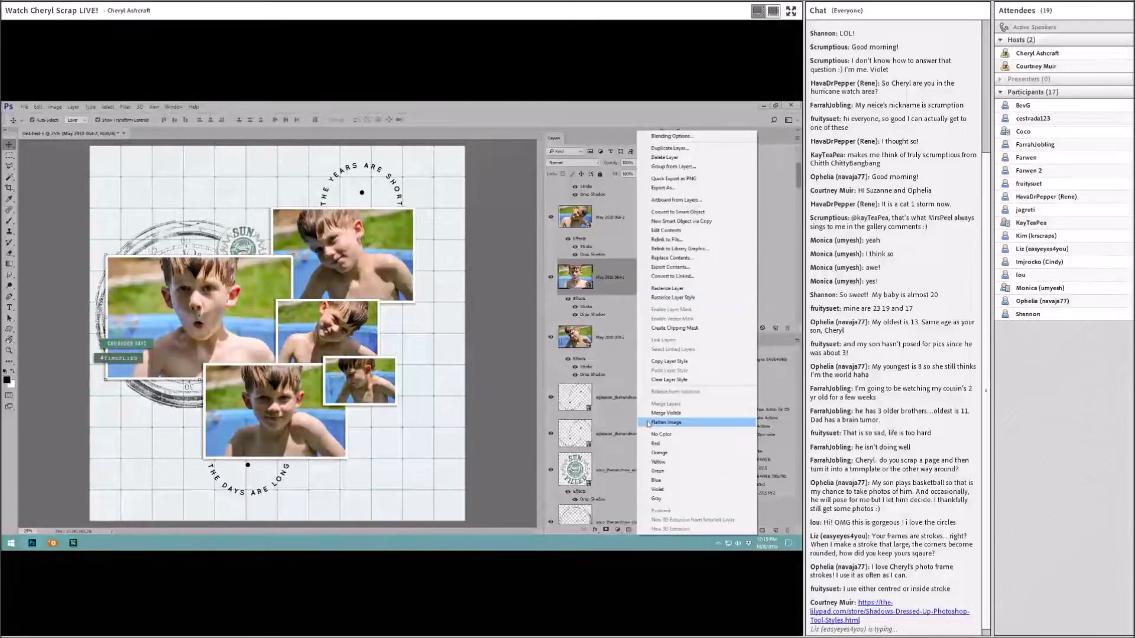
pyautogui.click(661, 381)
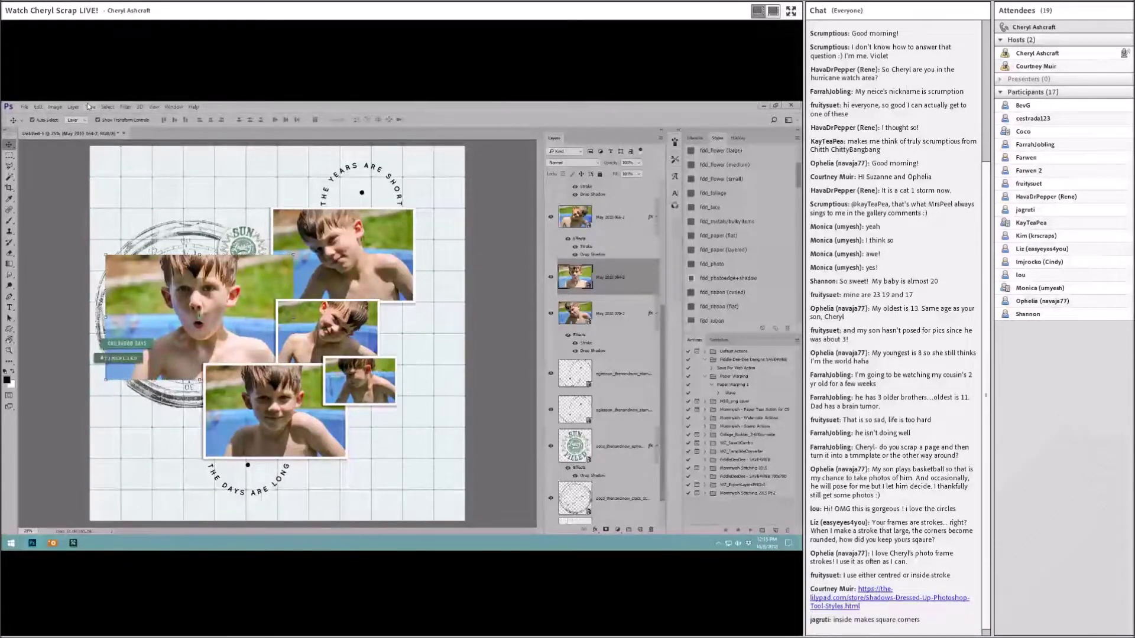
# Try a black Stroke effect on the large photo at different sizes, comparing the outside and inside positions
pyautogui.click(107, 107)
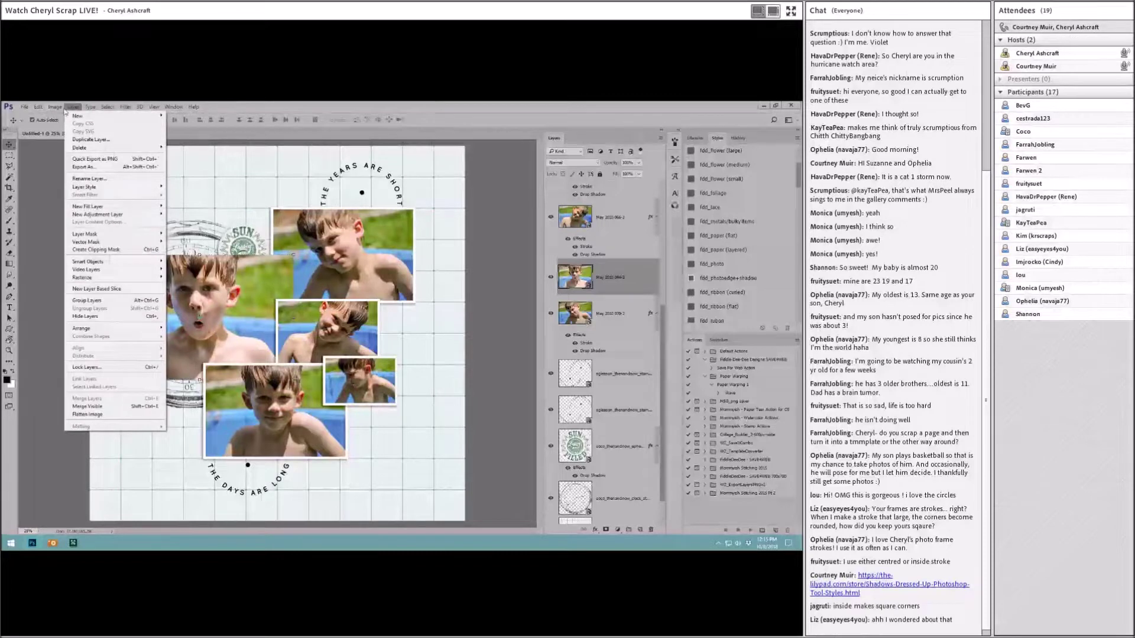
pyautogui.moveTo(57, 111)
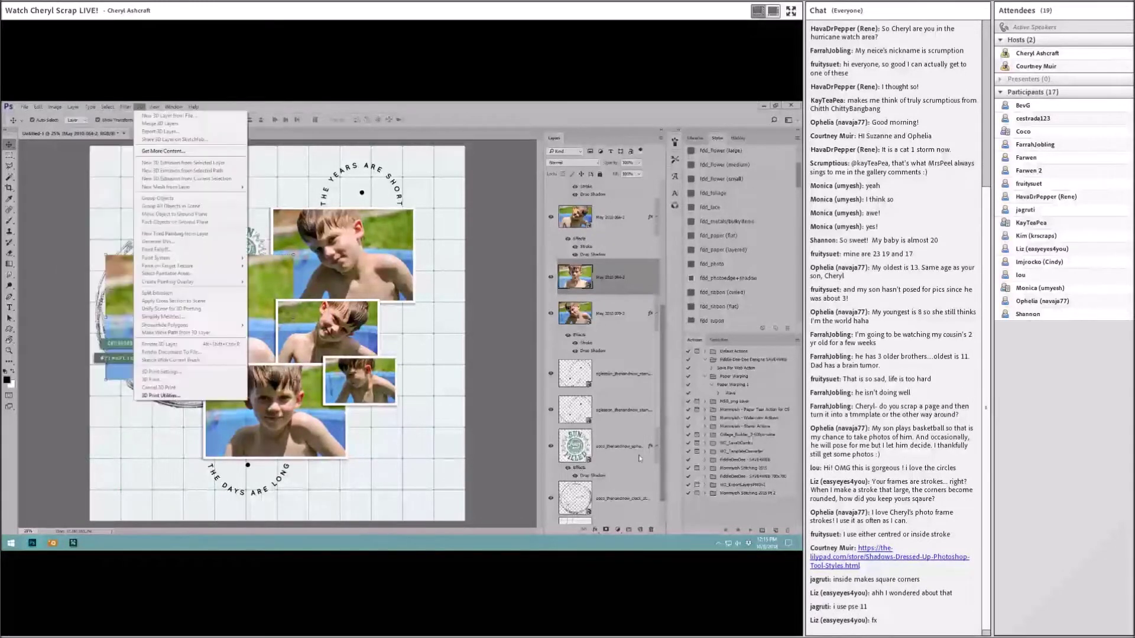
pyautogui.click(595, 529)
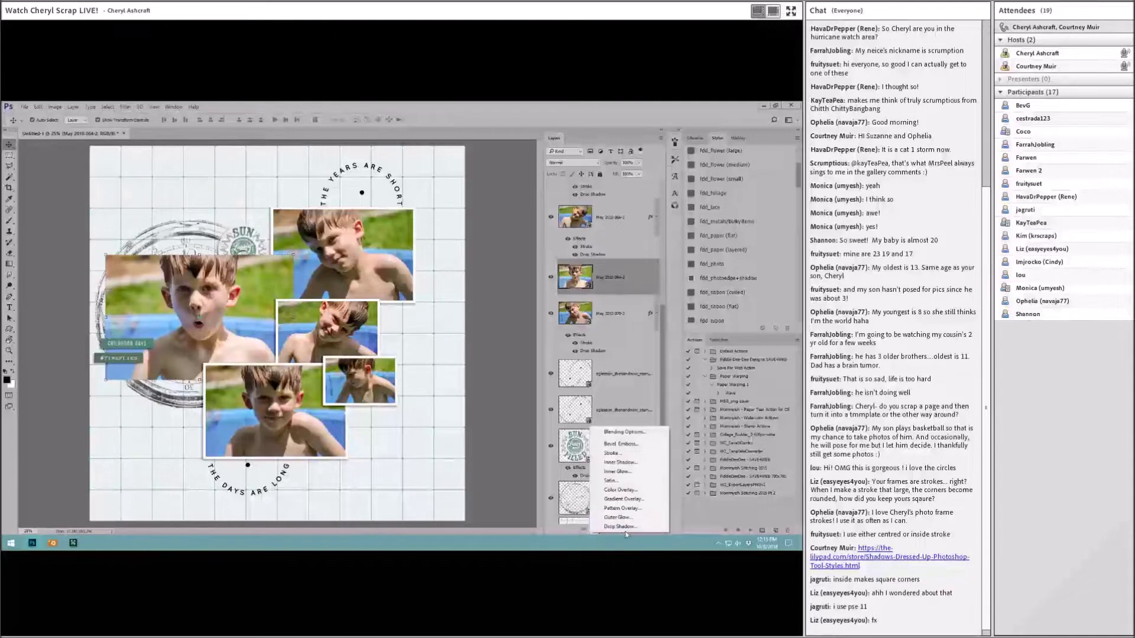
pyautogui.click(612, 454)
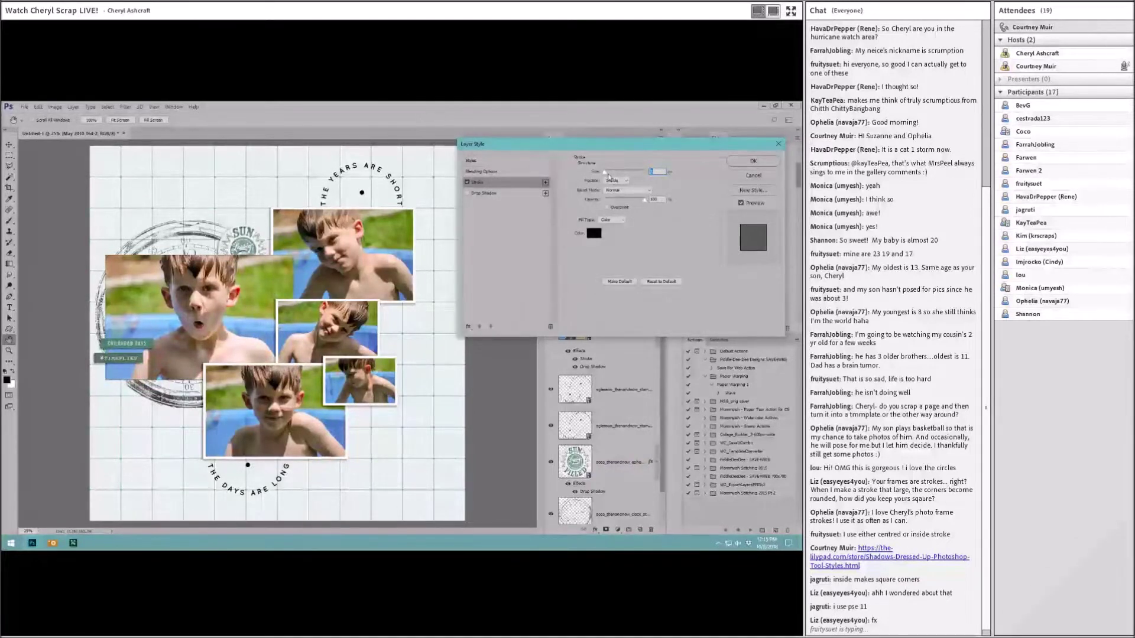
pyautogui.moveTo(603, 173); pyautogui.dragTo(625, 172)
pyautogui.click(625, 181)
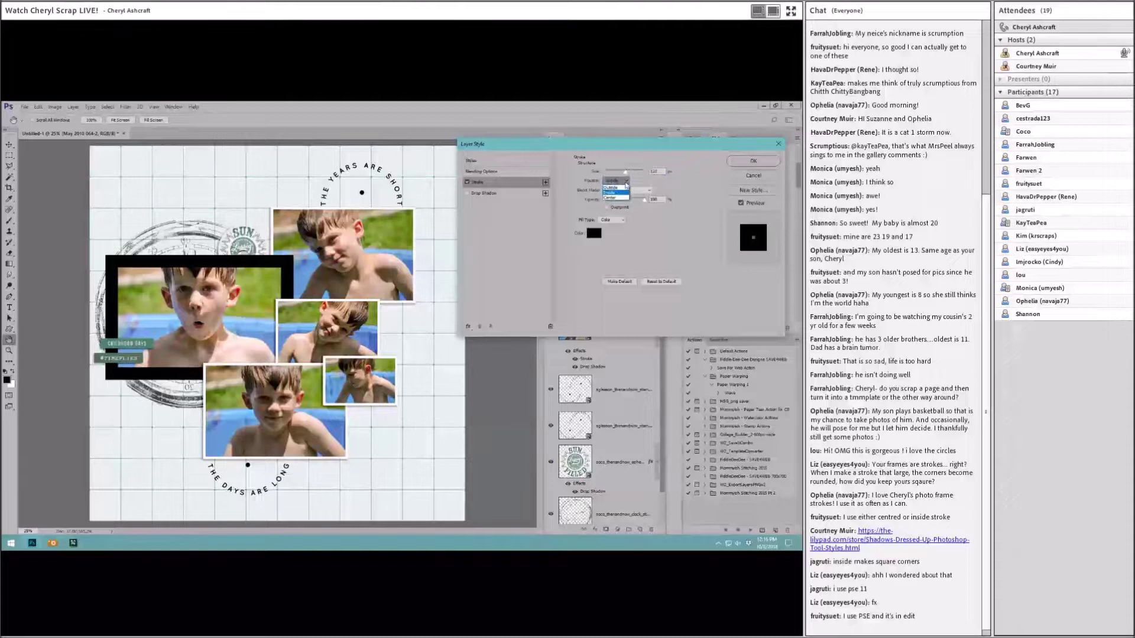
pyautogui.click(626, 188)
pyautogui.moveTo(625, 172)
pyautogui.mouseDown()
pyautogui.moveTo(605, 175)
pyautogui.moveTo(637, 173)
pyautogui.moveTo(614, 183)
pyautogui.mouseUp()
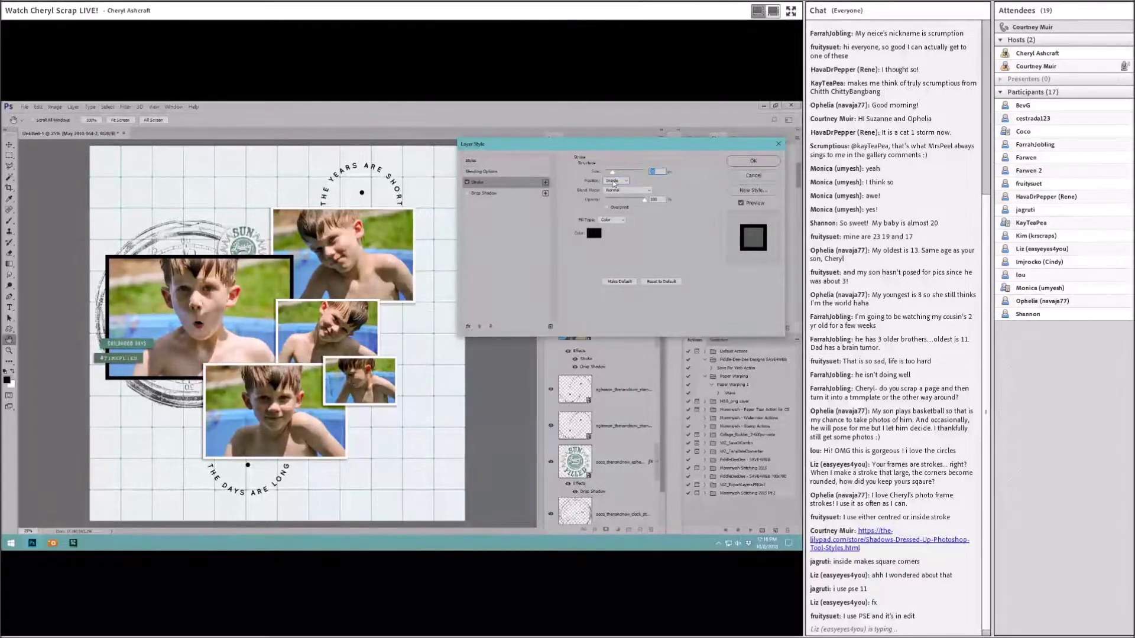
pyautogui.moveTo(613, 182)
pyautogui.mouseDown()
pyautogui.moveTo(638, 176)
pyautogui.moveTo(623, 178)
pyautogui.mouseUp()
pyautogui.click(750, 176)
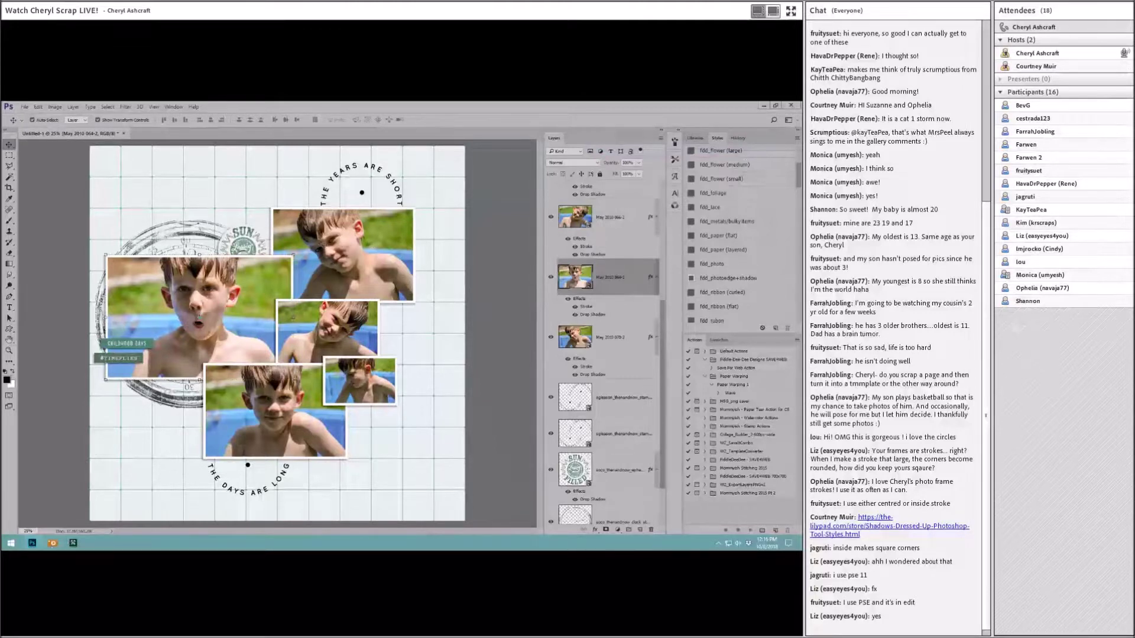
# Switch to ACDSee, browse the Then and Now kit's patterned papers and preview the black dashed paper at larger size
pyautogui.hotkey('alt', 'Tab')
pyautogui.scroll(2, 424, 356)
pyautogui.scroll(-10, 418, 356)
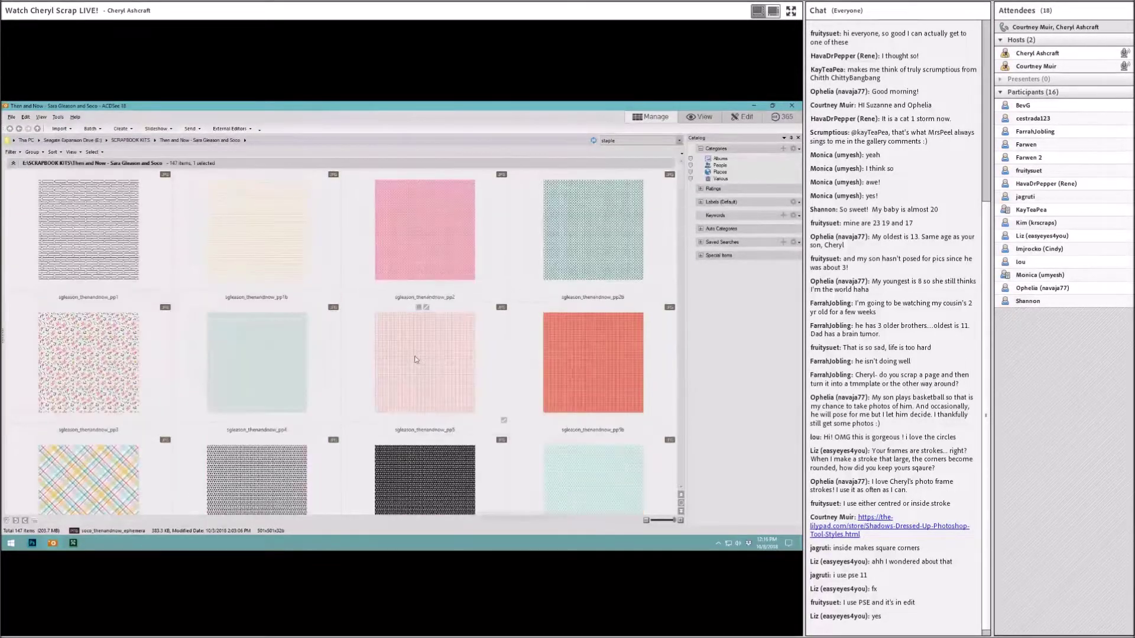
pyautogui.scroll(-4, 414, 356)
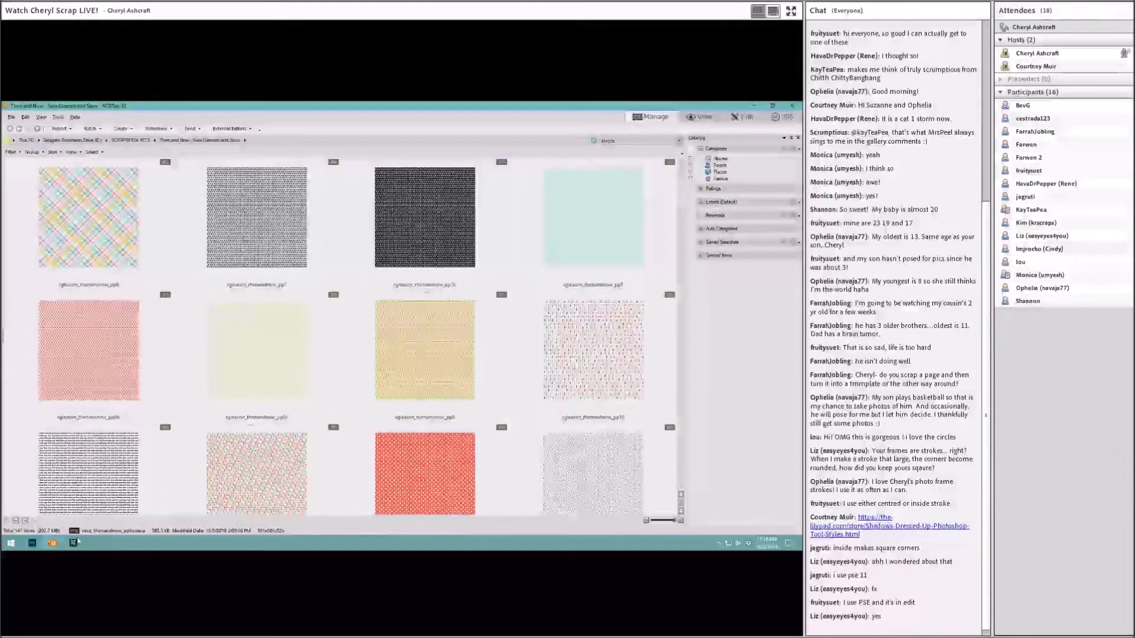
pyautogui.click(75, 543)
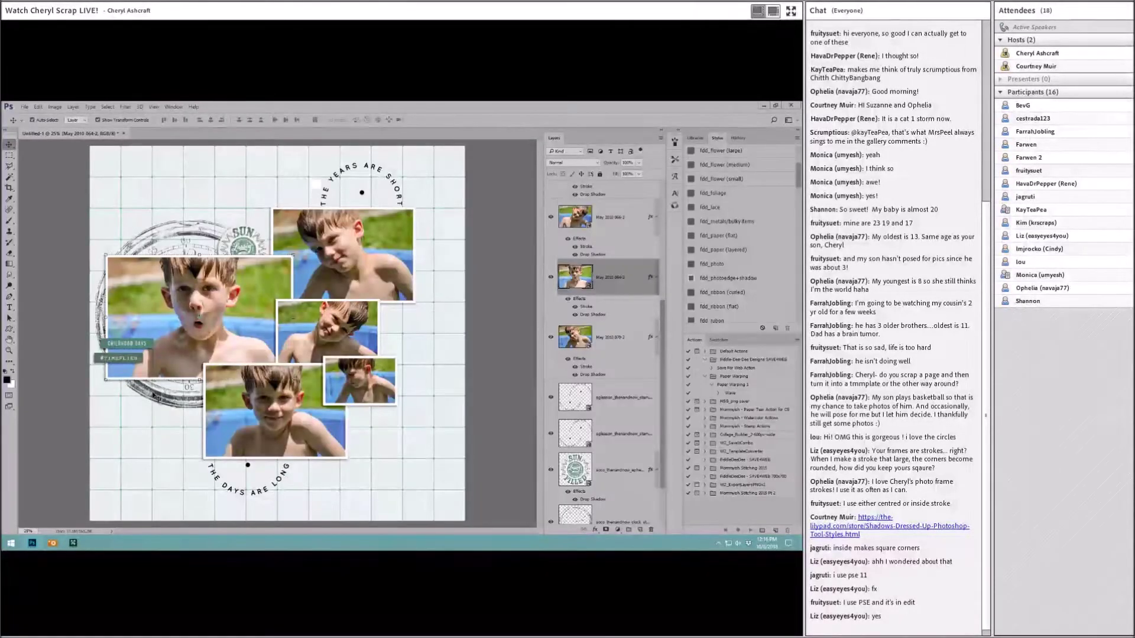
pyautogui.hotkey('alt', 'Tab')
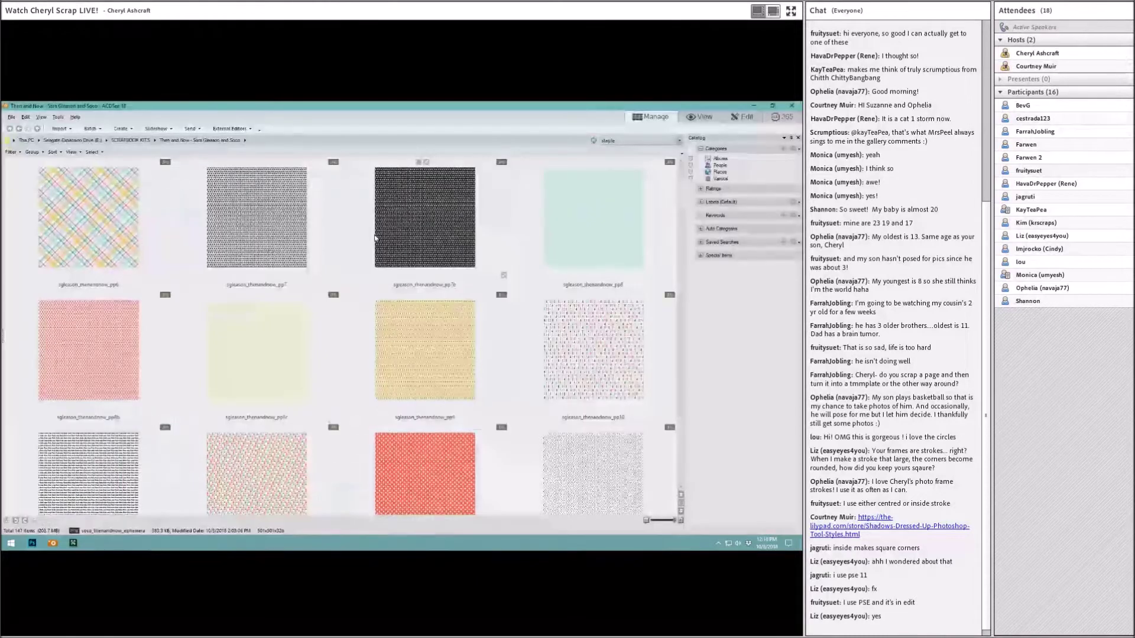
pyautogui.scroll(-3, 438, 394)
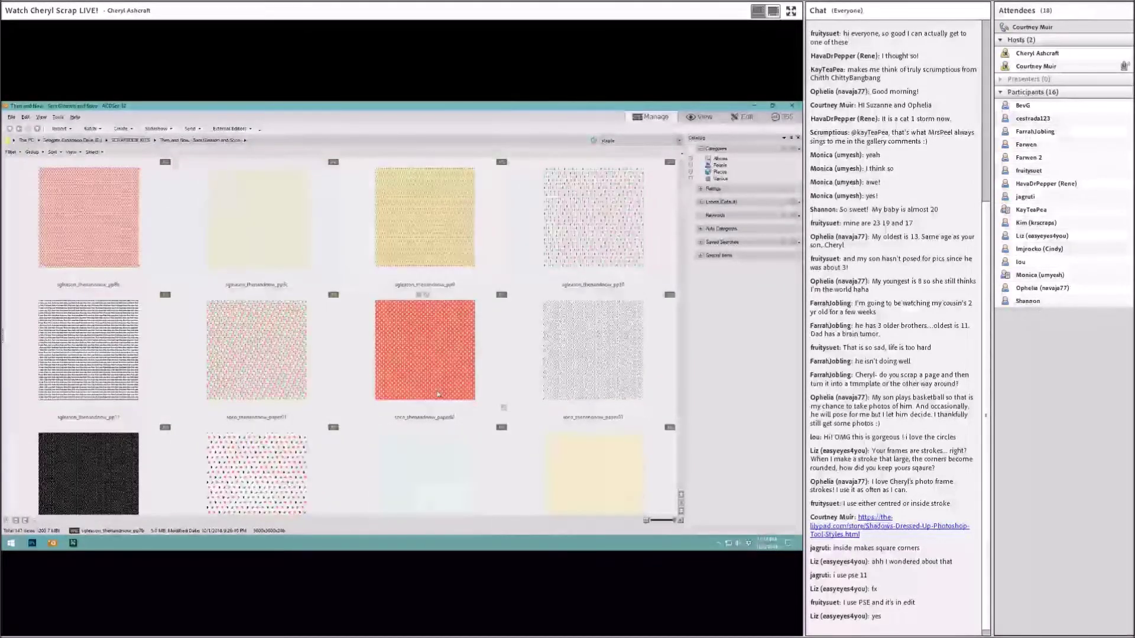
pyautogui.scroll(-3, 438, 394)
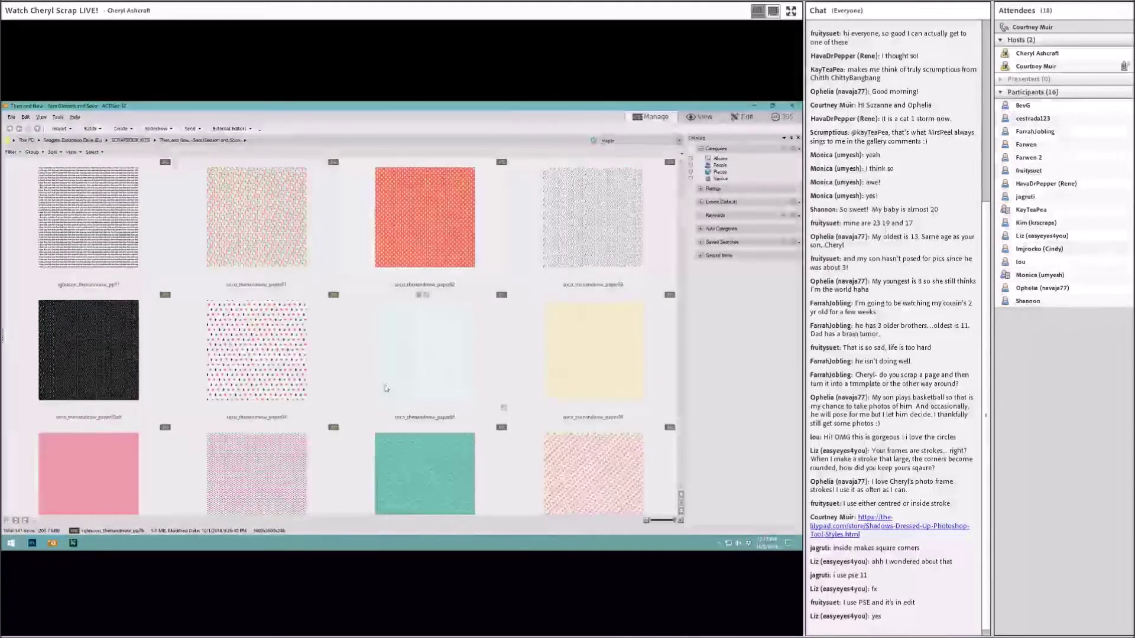
pyautogui.click(126, 345)
pyautogui.doubleClick(127, 346)
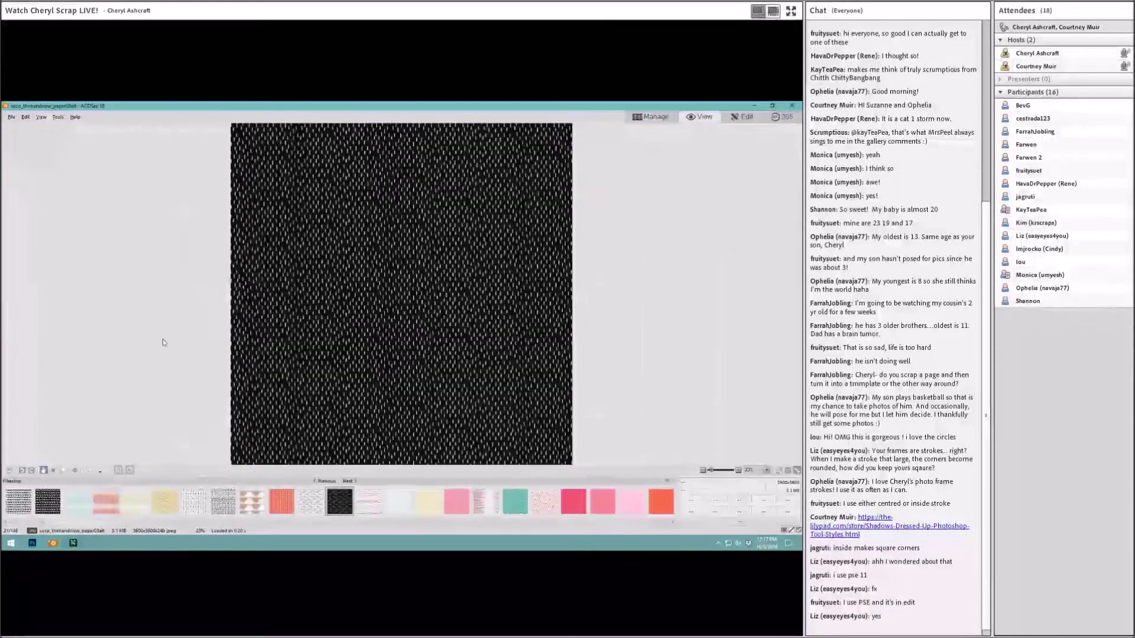
pyautogui.doubleClick(450, 291)
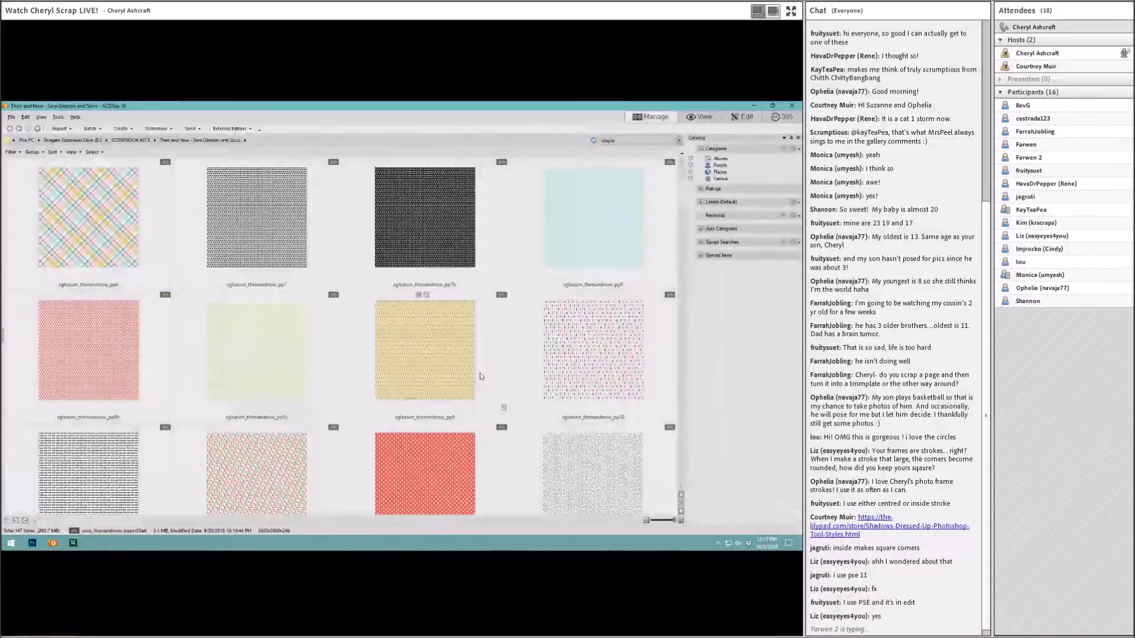
# Place the black patterned paper pp7b from the kit into the Photoshop page and move its layer beneath the grid paper
pyautogui.click(34, 544)
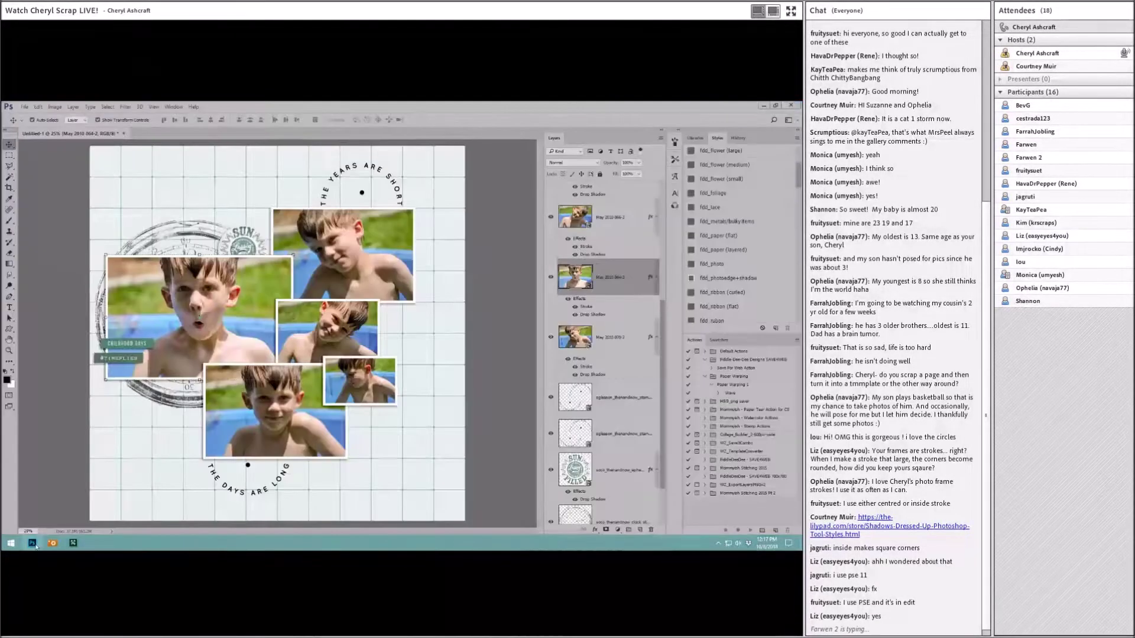
pyautogui.moveTo(35, 547); pyautogui.dragTo(253, 421)
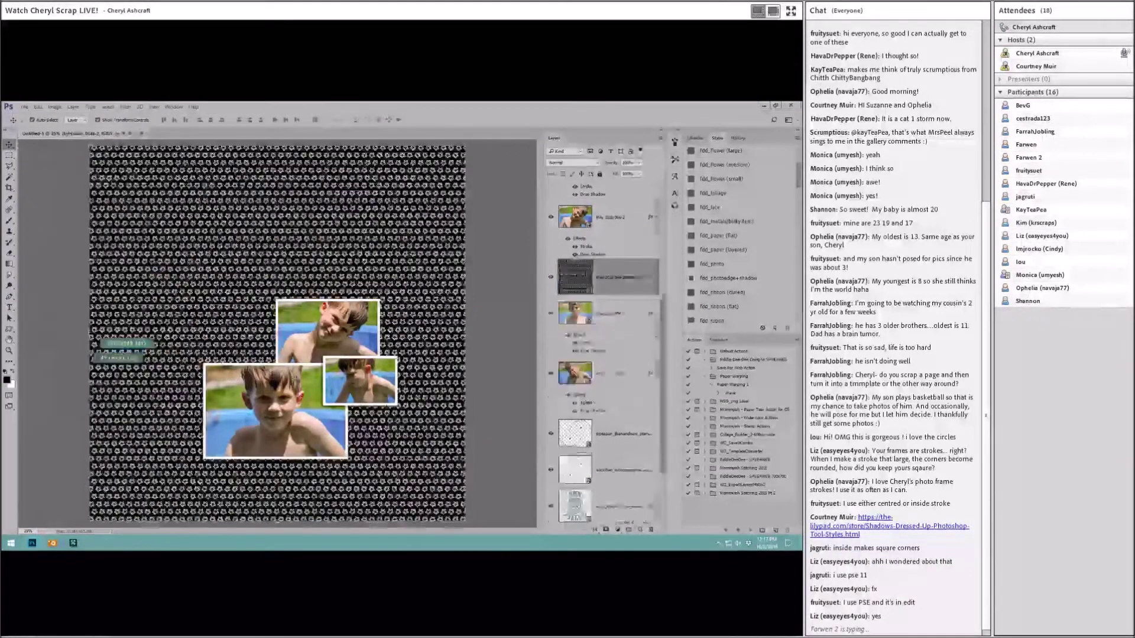
pyautogui.scroll(-3, 609, 507)
pyautogui.moveTo(609, 507); pyautogui.dragTo(610, 514)
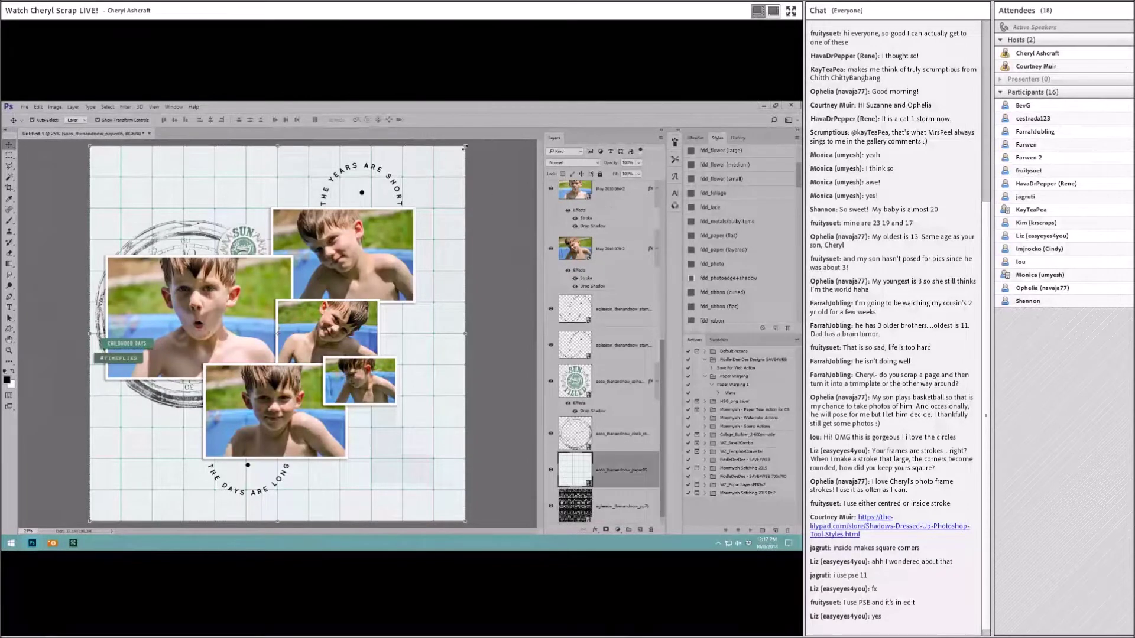
# Select every layer above the grid paper, from the clock stamp up to the word labels, and shift the whole cluster right
pyautogui.click(603, 422)
pyautogui.scroll(10, 603, 422)
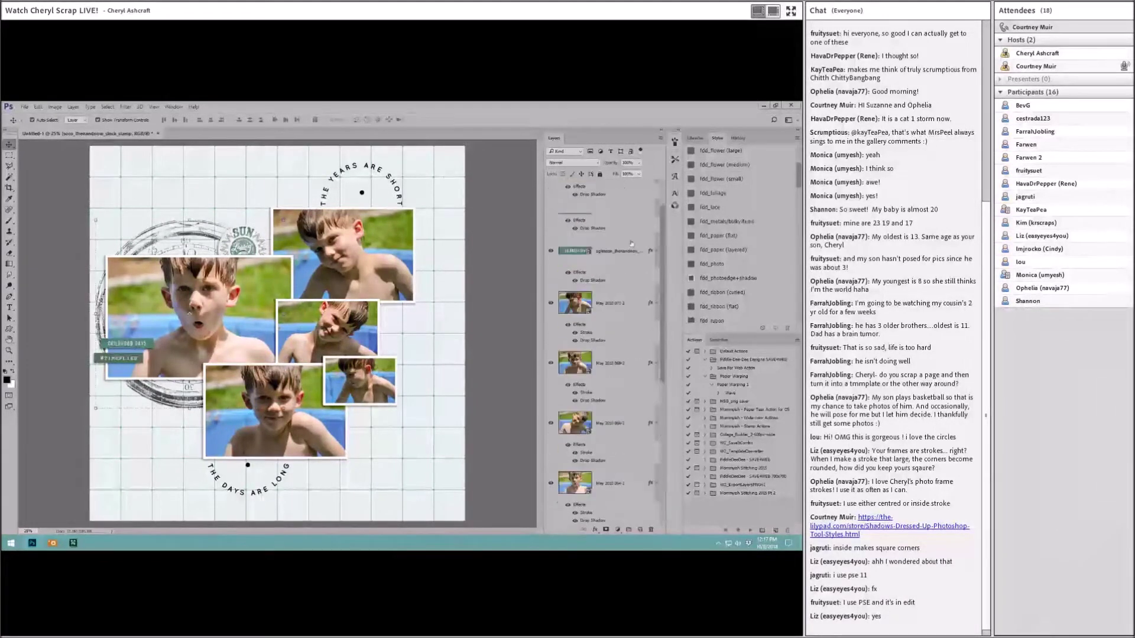
pyautogui.keyDown('shift'); pyautogui.click(605, 198); pyautogui.keyUp('shift')
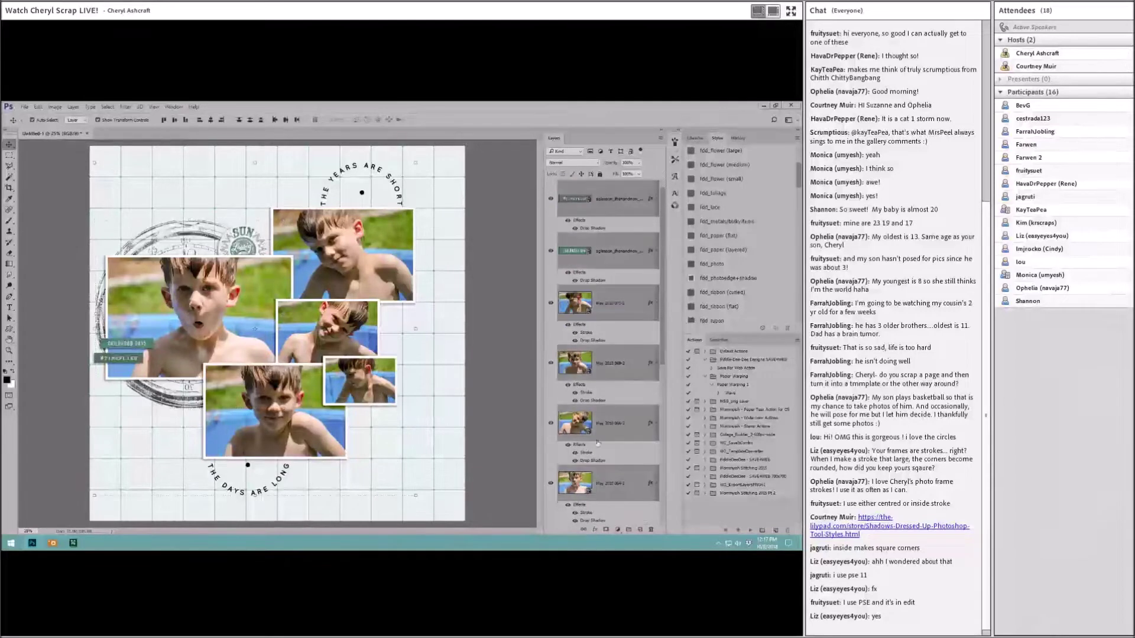
pyautogui.scroll(-5, 598, 443)
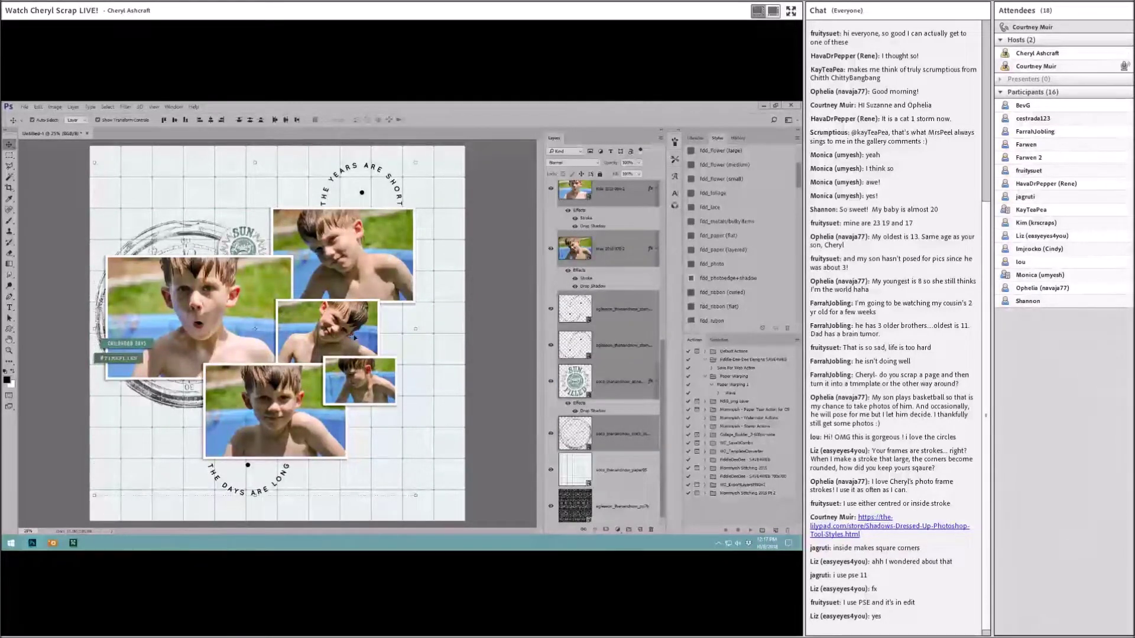
pyautogui.moveTo(362, 329); pyautogui.dragTo(403, 339)
pyautogui.scroll(5, 554, 423)
pyautogui.scroll(-3, 617, 484)
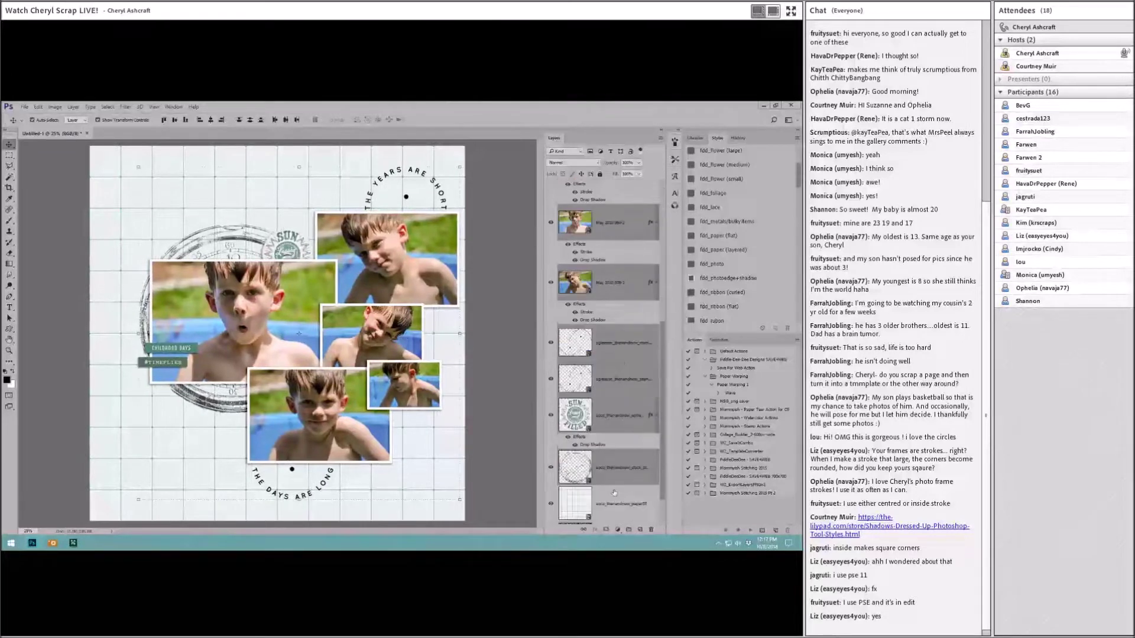
# Shift the grid paper right to expose a strip of the black patterned paper along the page's left edge, and deselect it
pyautogui.click(638, 496)
pyautogui.scroll(-1, 633, 467)
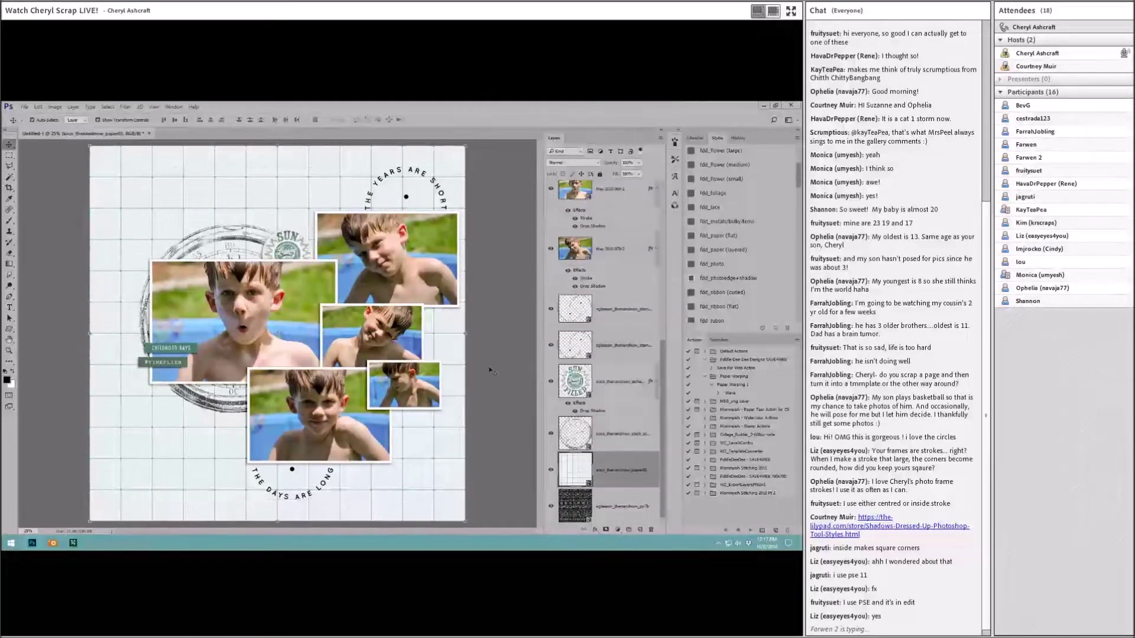
pyautogui.moveTo(121, 271); pyautogui.dragTo(162, 274)
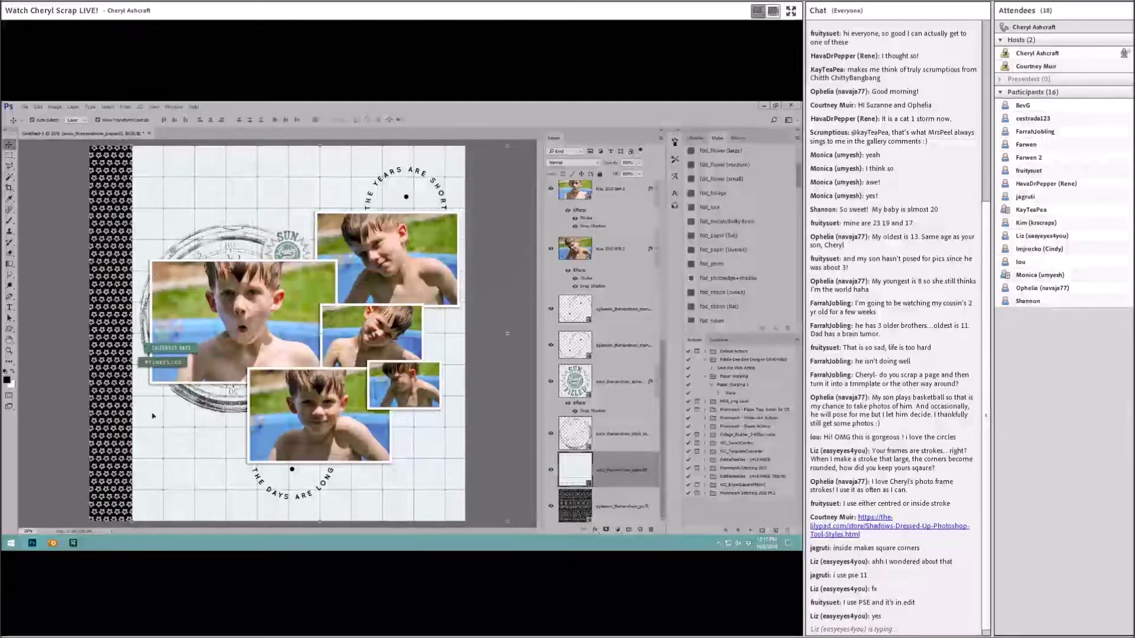
pyautogui.click(32, 312)
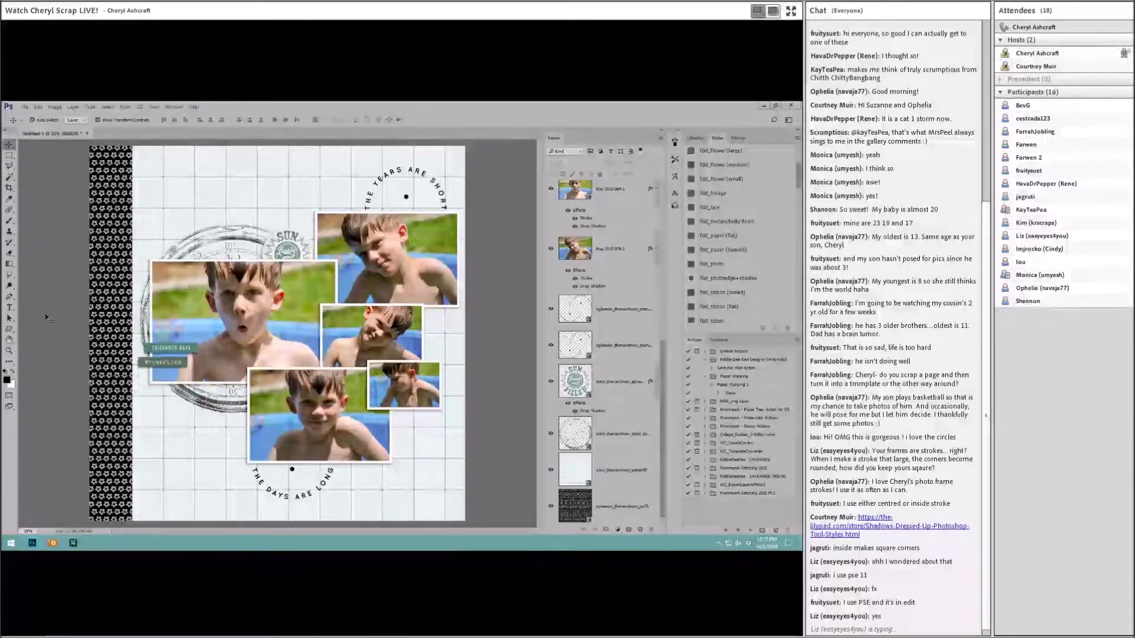
# Try a free transform on the three selected paper layers together
pyautogui.click(54, 544)
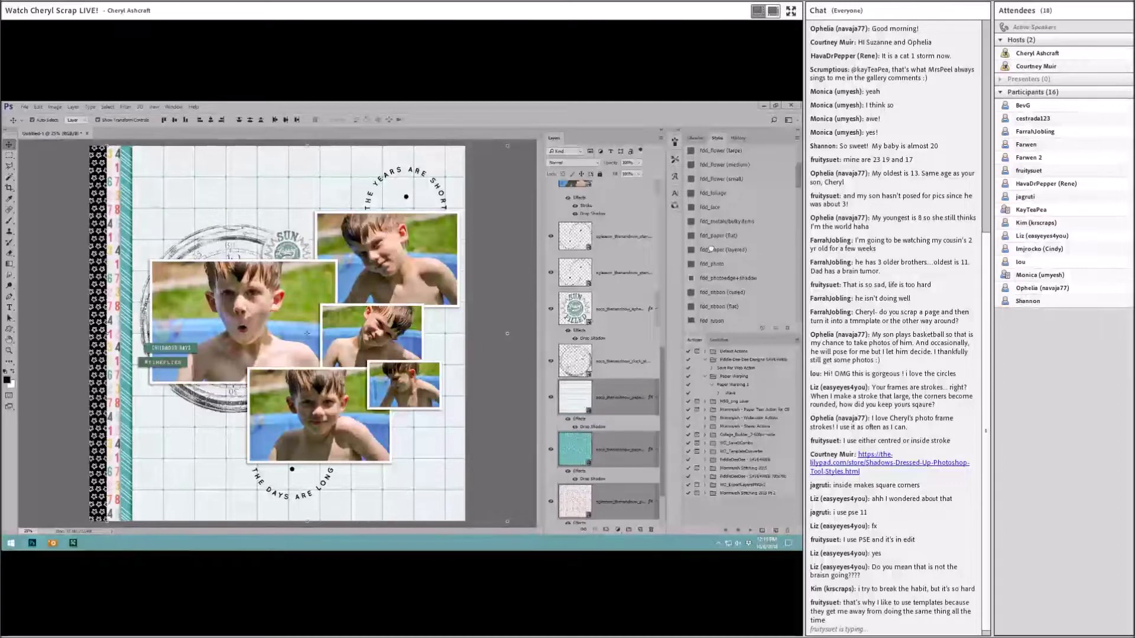
pyautogui.hotkey('ctrl', 't')
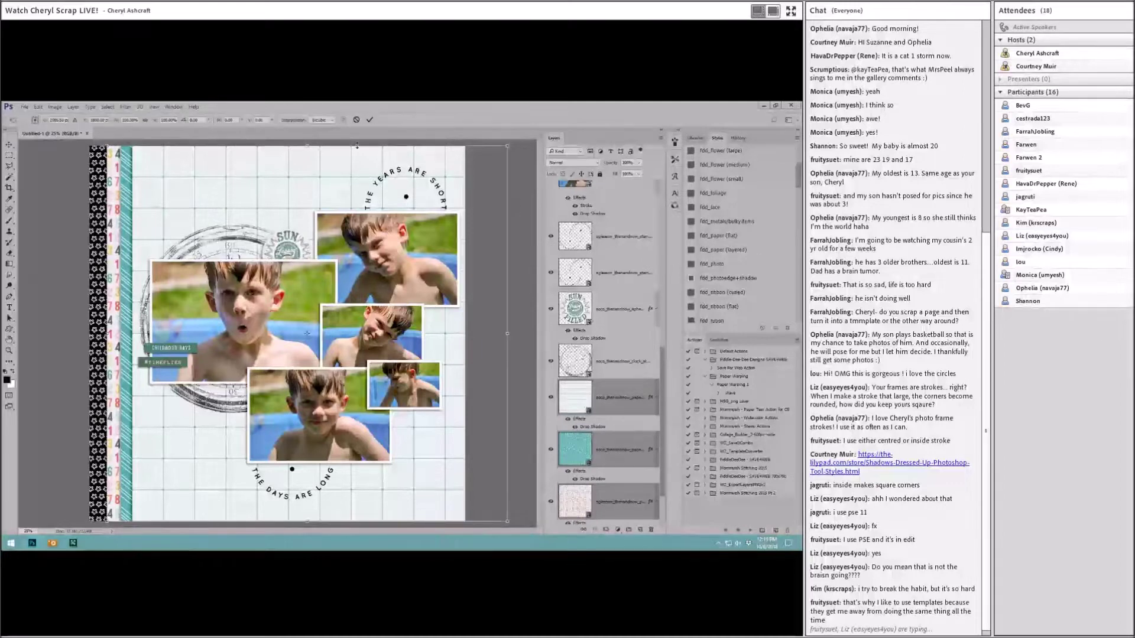
pyautogui.click(369, 119)
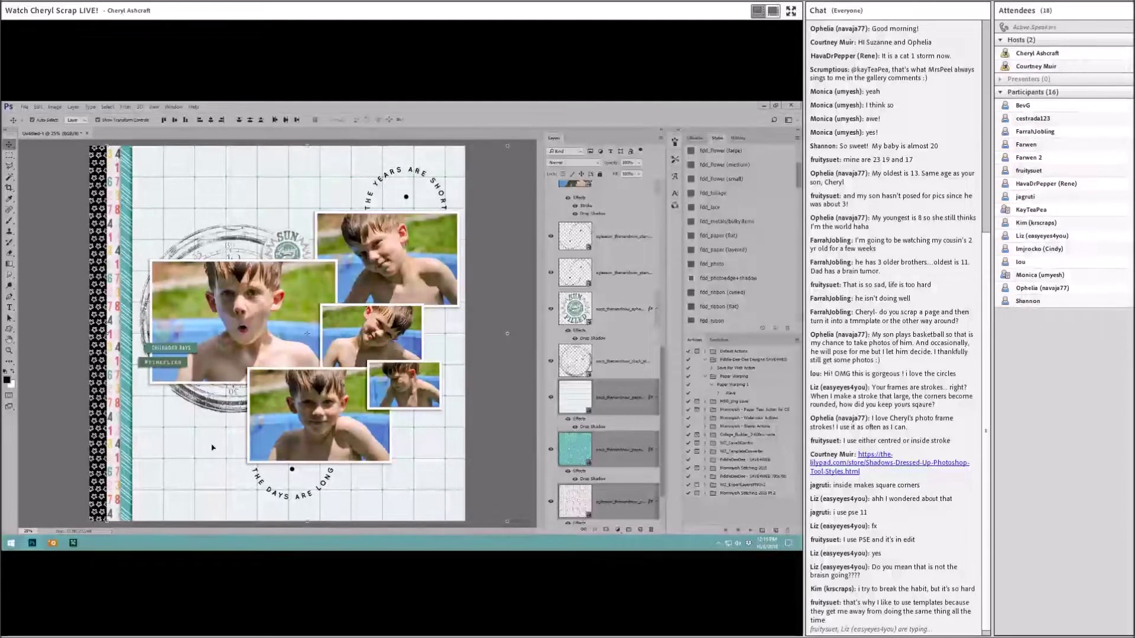
# Place the white lace doily from the Then and Now kit in ACDSee into the Photoshop page and give it a drop shadow style
pyautogui.click(50, 544)
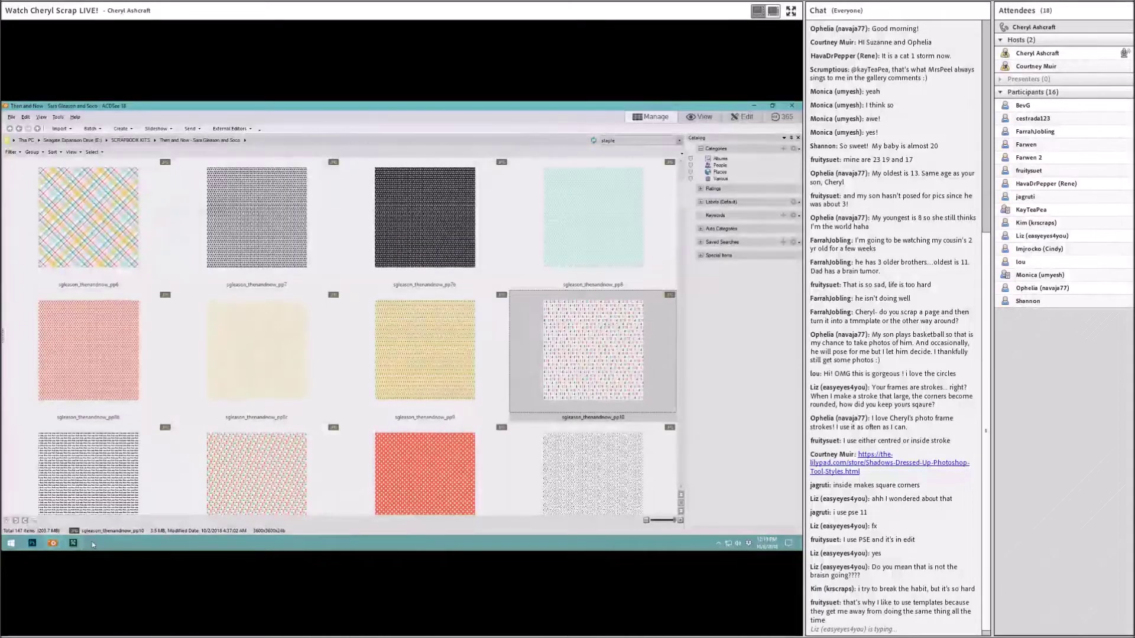
pyautogui.scroll(-5, 158, 374)
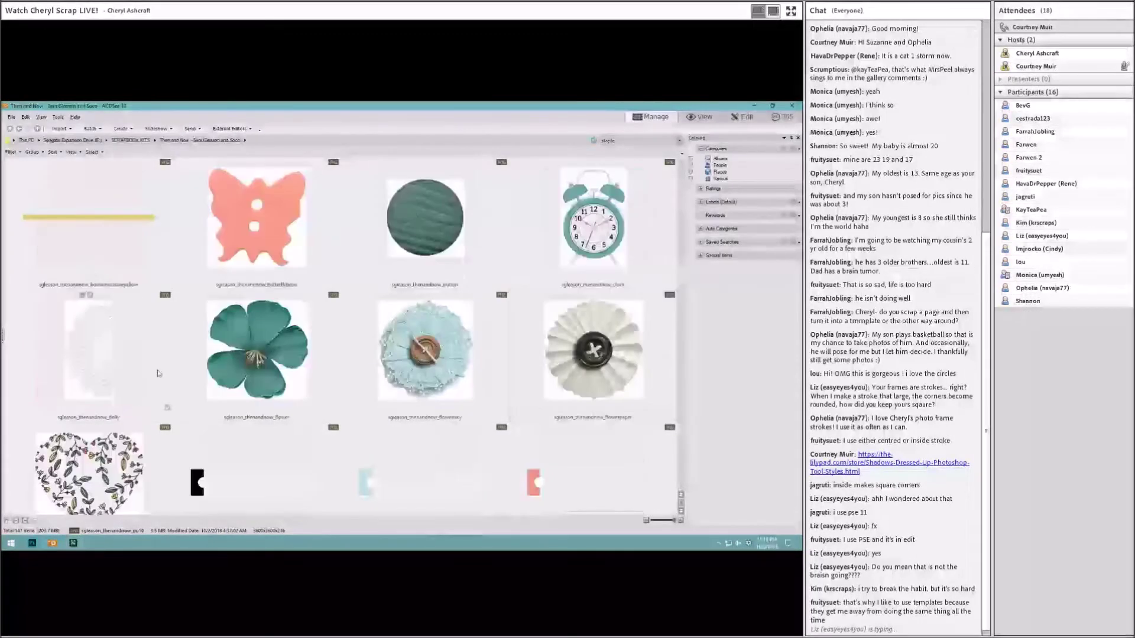
pyautogui.click(83, 373)
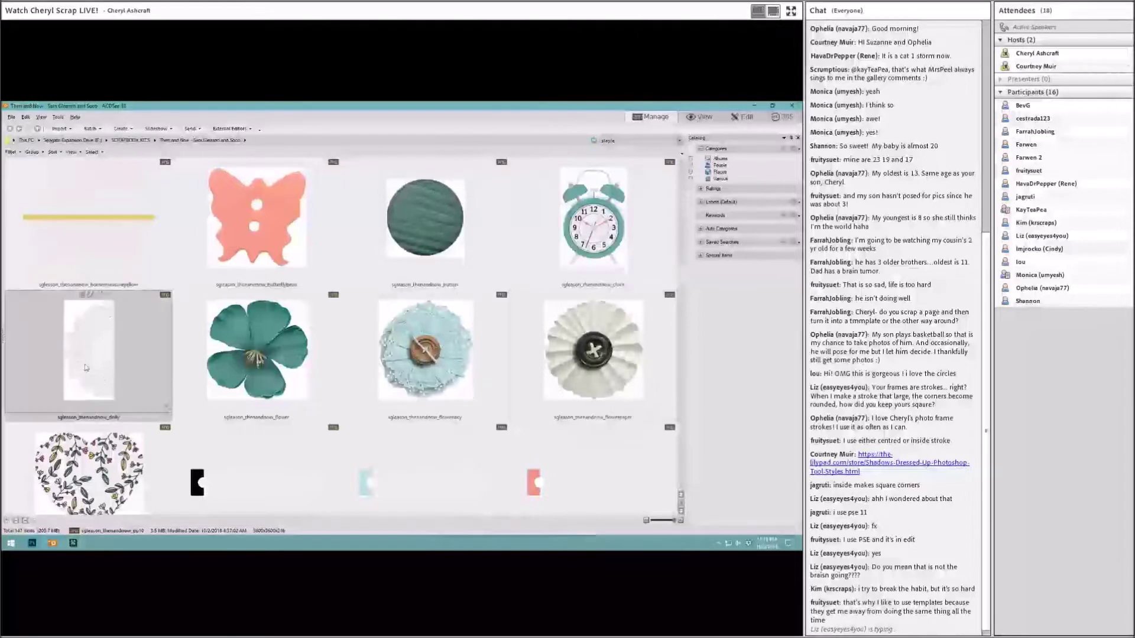
pyautogui.click(32, 542)
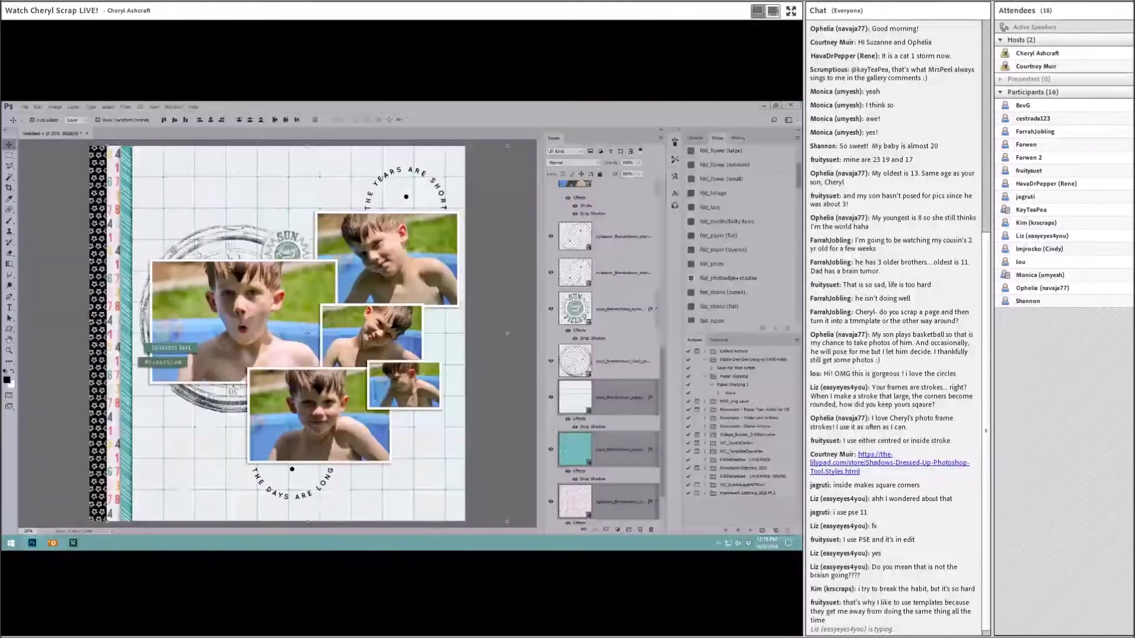
pyautogui.moveTo(275, 451); pyautogui.dragTo(416, 340)
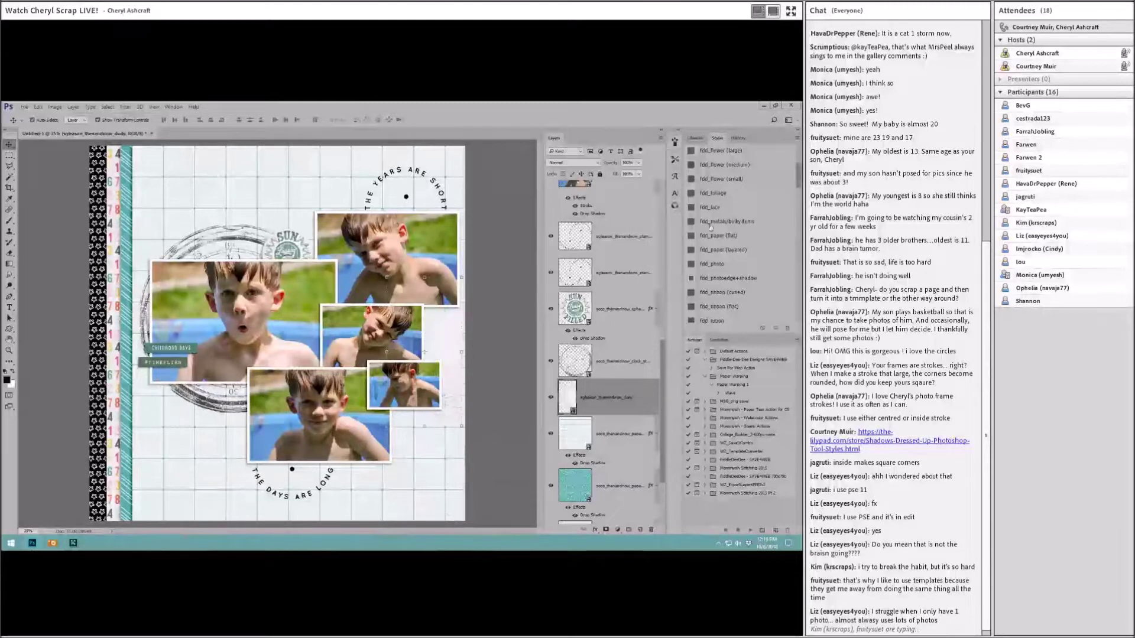
pyautogui.moveTo(424, 352); pyautogui.dragTo(414, 413)
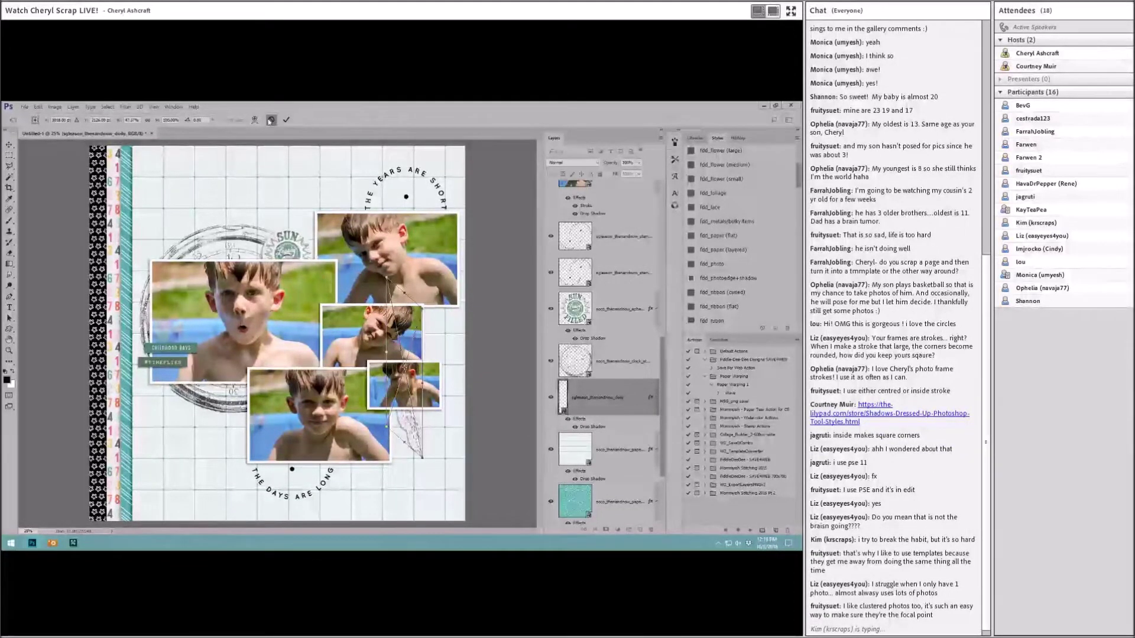
pyautogui.click(271, 120)
# Move the doily above the clock stamp, rotate it 90° counter clockwise and set its flat side along the page's top edge
pyautogui.moveTo(438, 407); pyautogui.dragTo(219, 228)
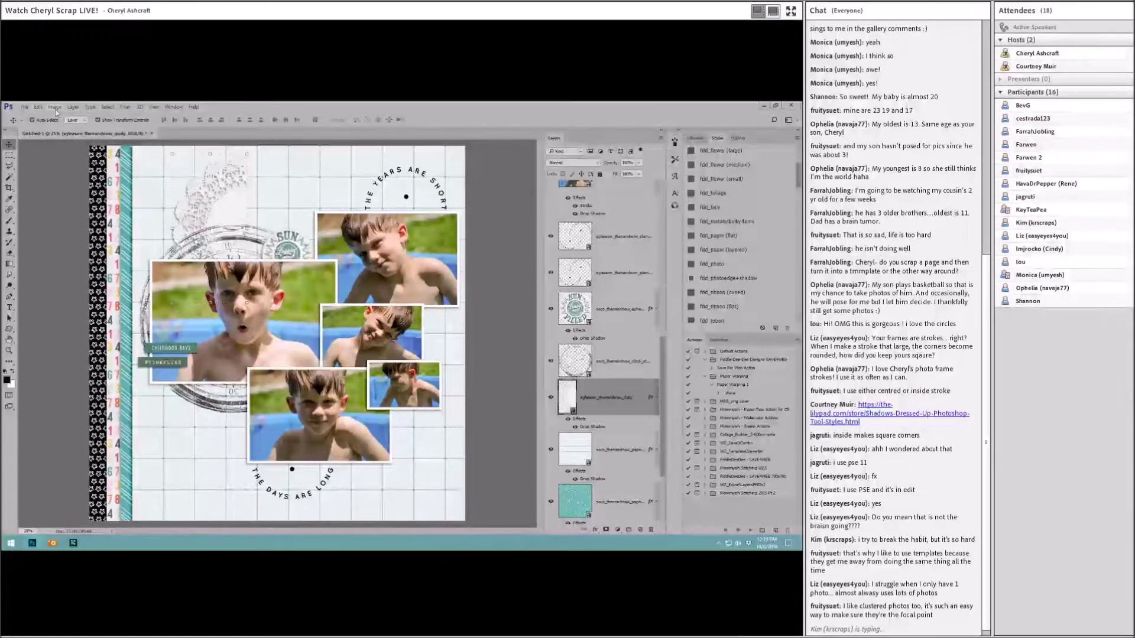
pyautogui.click(39, 107)
pyautogui.moveTo(88, 285)
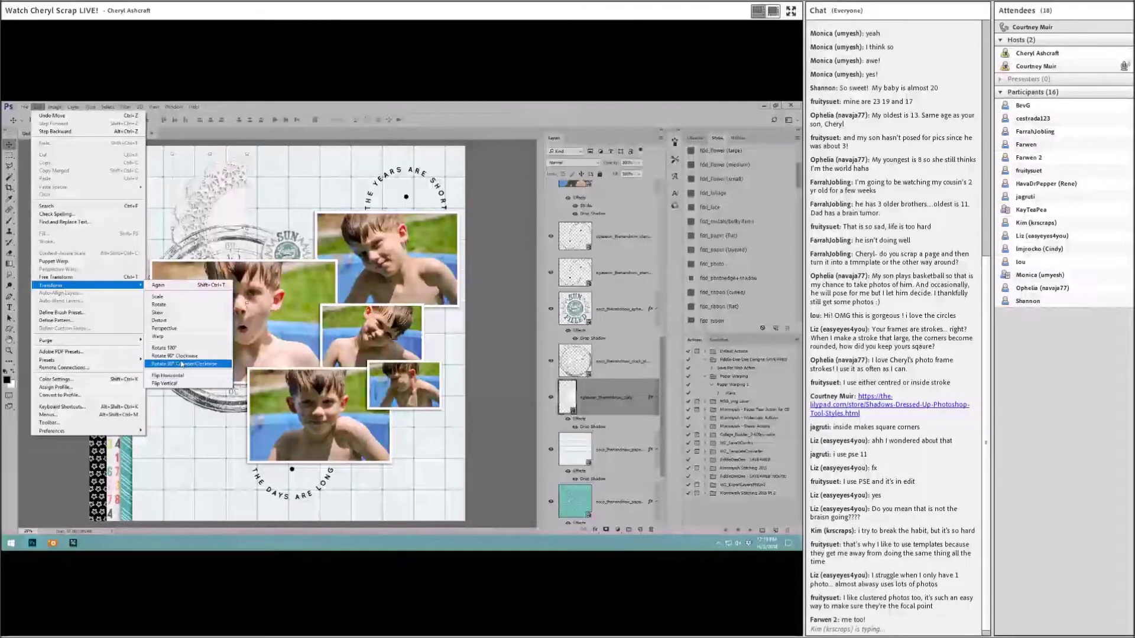
pyautogui.click(182, 364)
pyautogui.moveTo(213, 213); pyautogui.dragTo(213, 149)
pyautogui.hotkey('ctrl', 't')
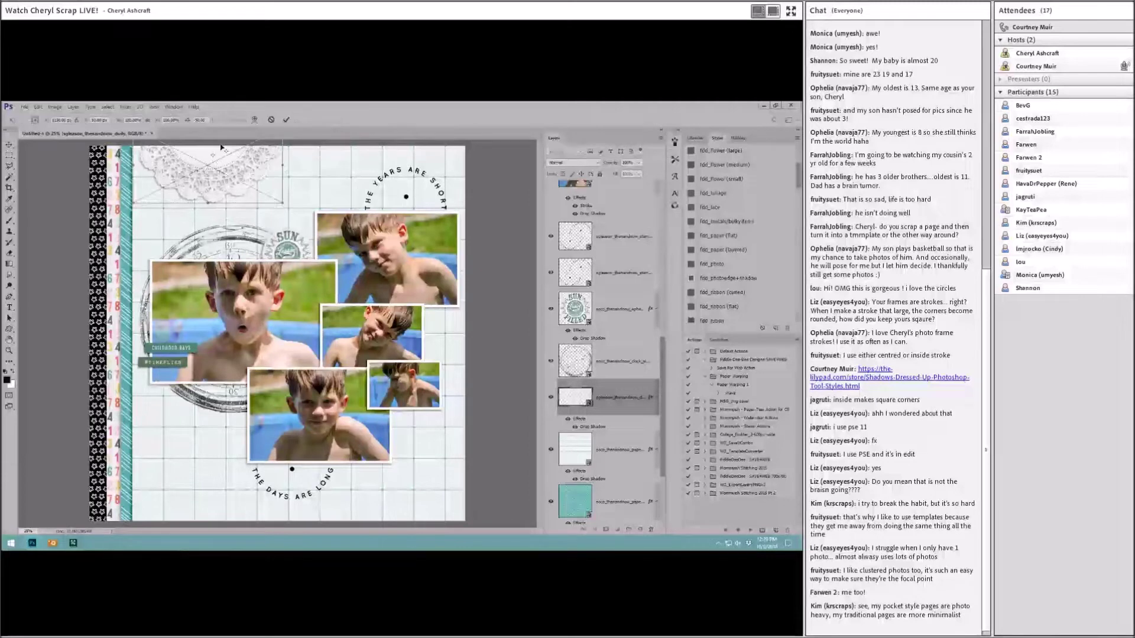
pyautogui.click(270, 120)
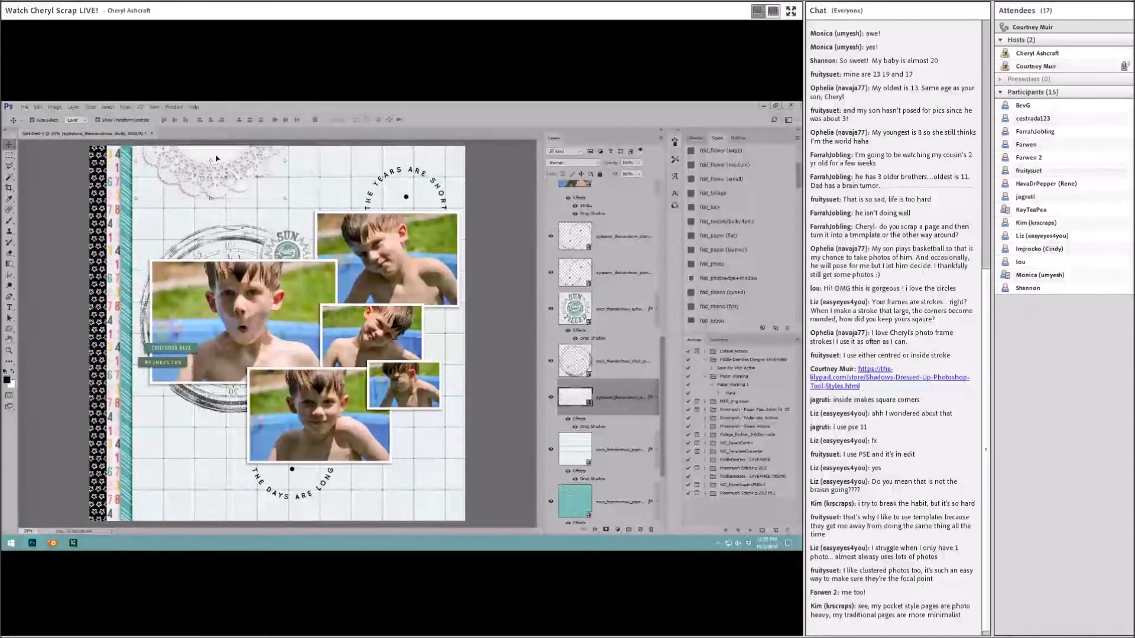
# Duplicate the doily to the page's lower-right corner, flip the copy vertically and set it along the bottom edge
pyautogui.moveTo(216, 155); pyautogui.dragTo(397, 502)
pyautogui.click(38, 107)
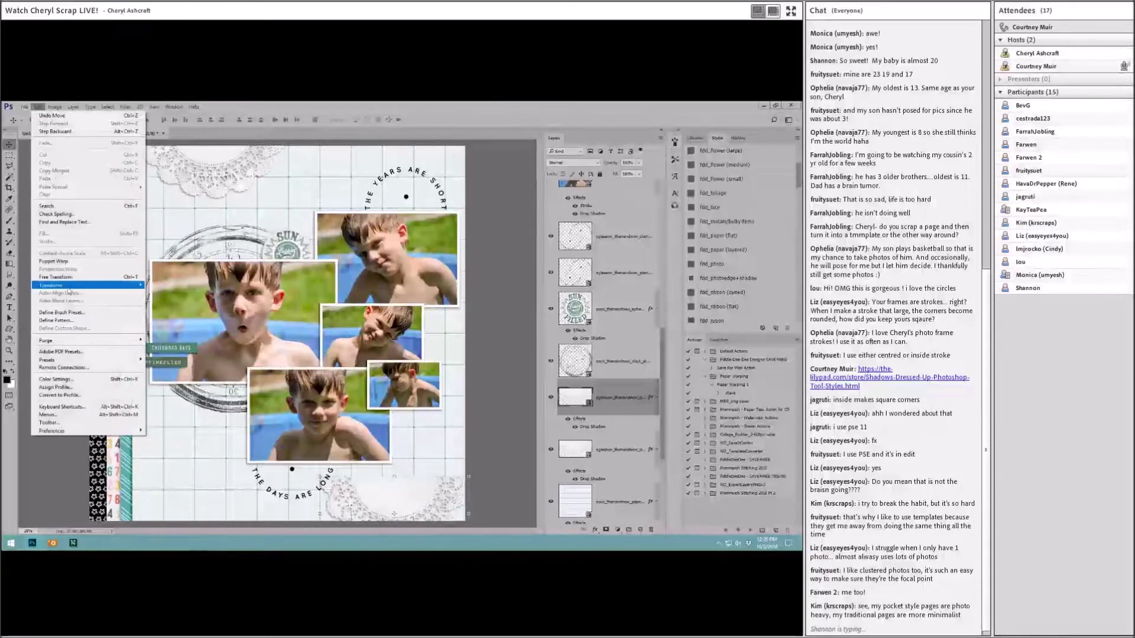
pyautogui.moveTo(71, 286)
pyautogui.click(172, 385)
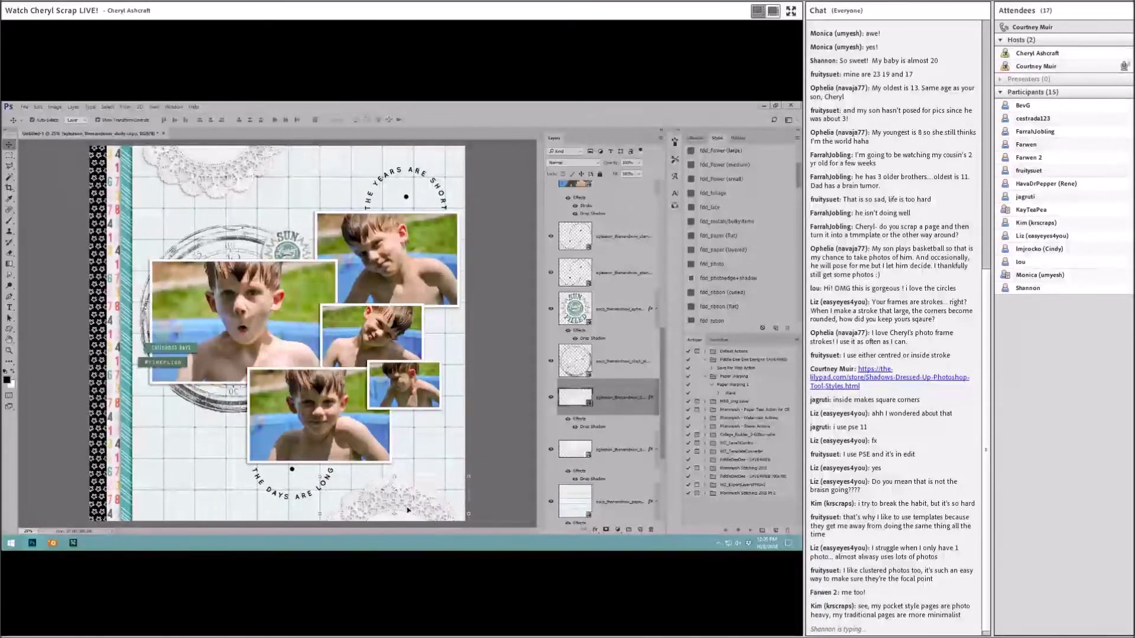
pyautogui.hotkey('ctrl', 't')
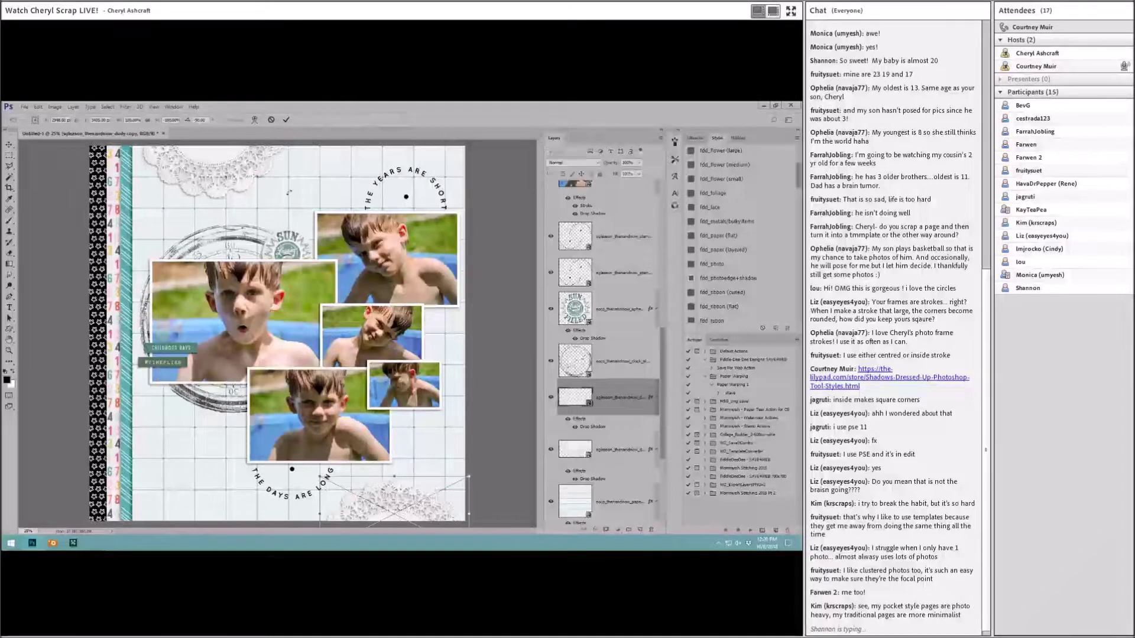
pyautogui.click(272, 120)
pyautogui.moveTo(408, 520); pyautogui.dragTo(397, 521)
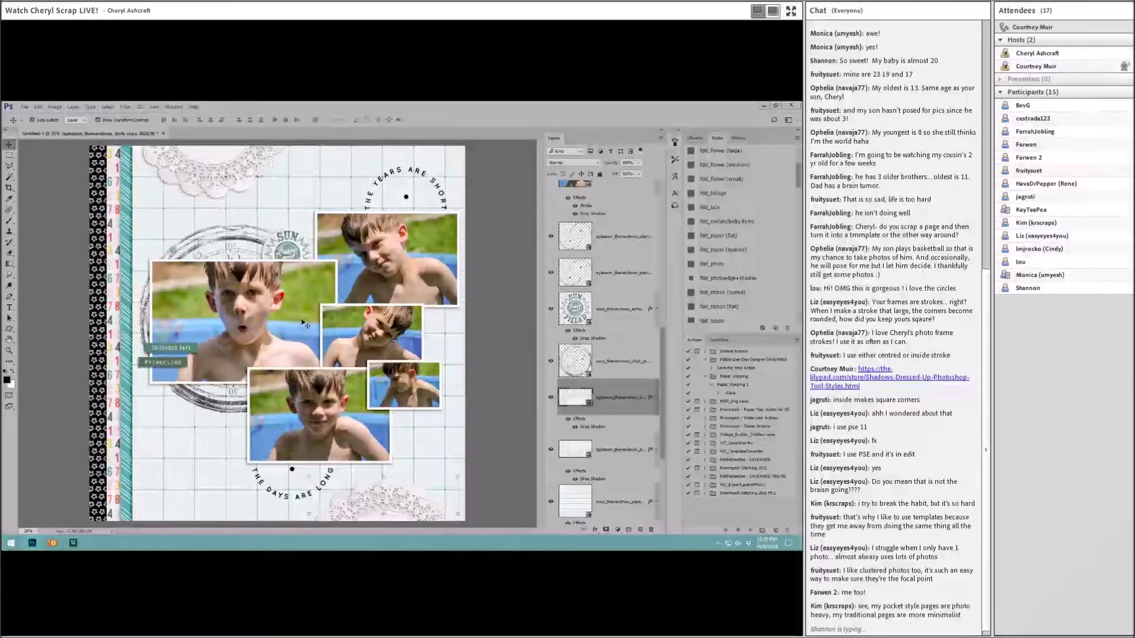
# Delete both doily layers from the page
pyautogui.keyDown('ctrl'); pyautogui.click(609, 448); pyautogui.keyUp('ctrl')
pyautogui.rightClick(607, 449)
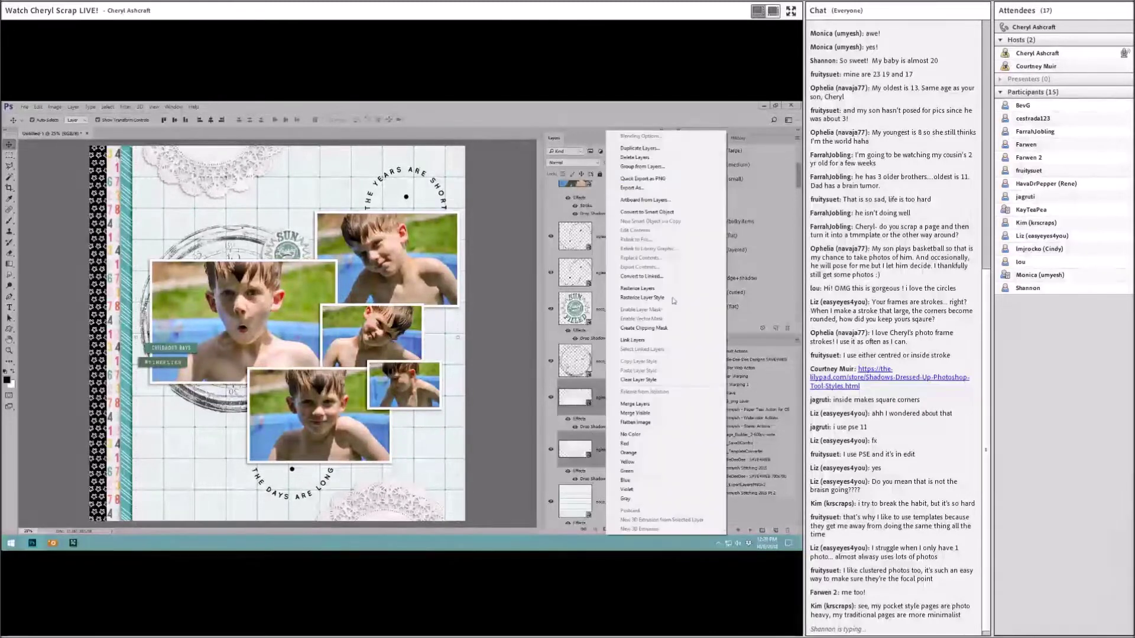
pyautogui.click(626, 159)
# Find the two flat teal cloud stickers in the kit in ACDSee and place both into the Photoshop page above the largest photo
pyautogui.click(54, 544)
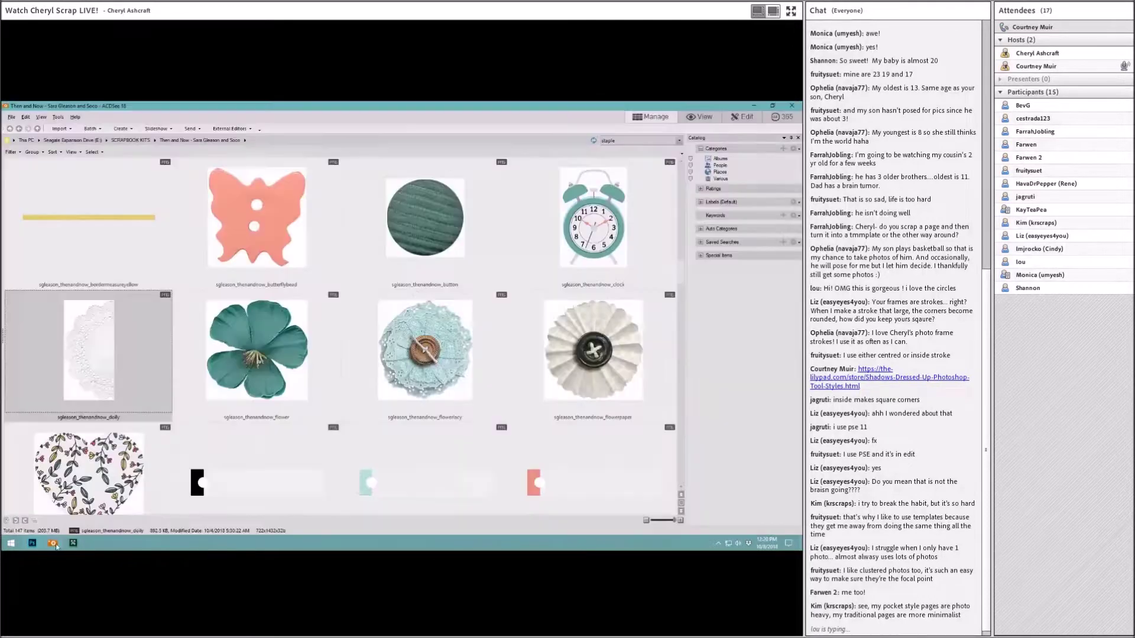
pyautogui.click(403, 347)
pyautogui.scroll(-2, 416, 375)
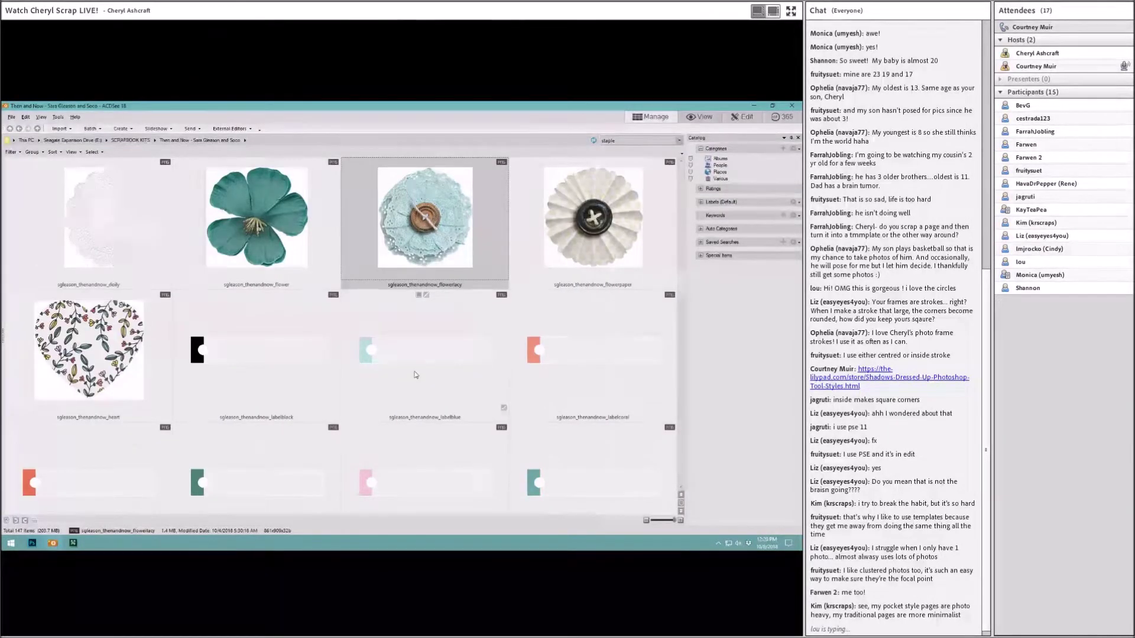
pyautogui.scroll(-2, 416, 375)
pyautogui.scroll(-10, 416, 375)
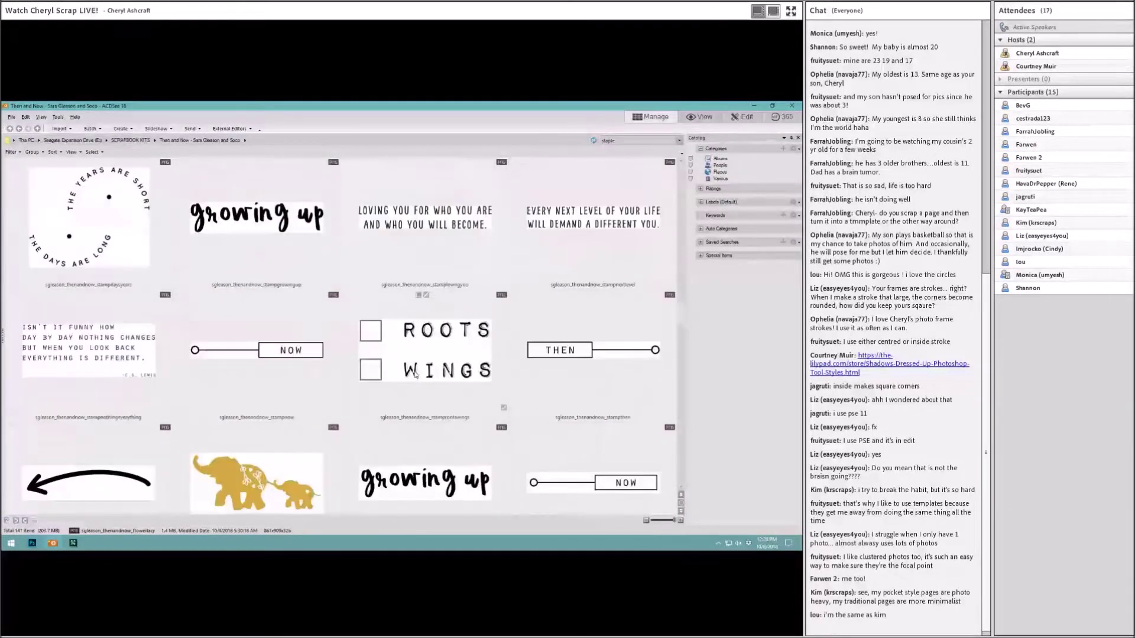
pyautogui.scroll(-2, 283, 274)
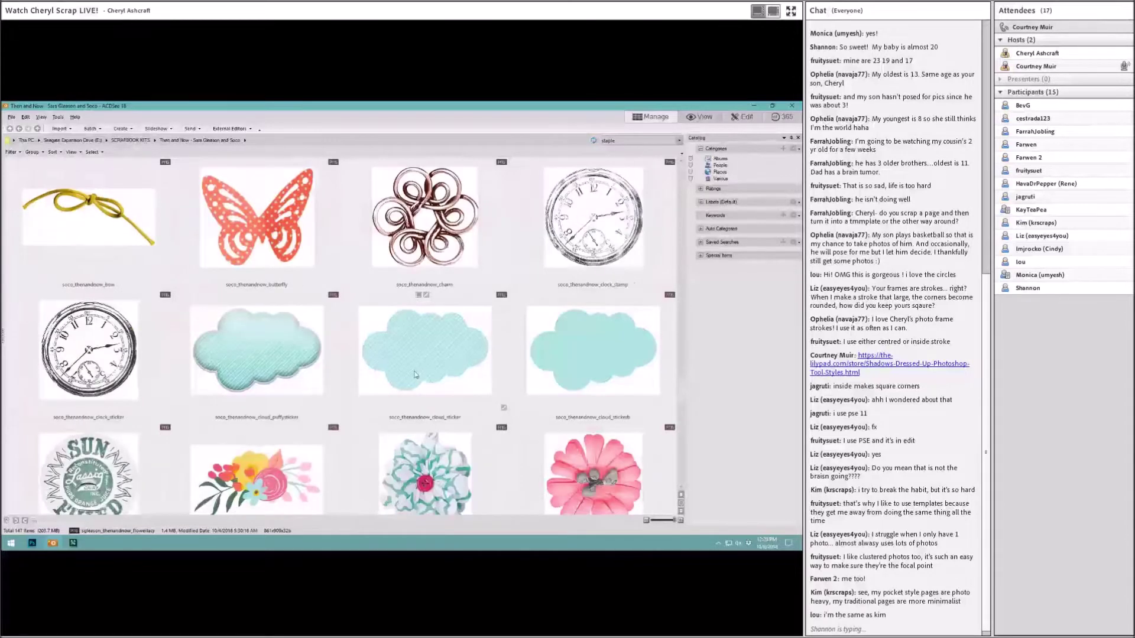
pyautogui.click(266, 258)
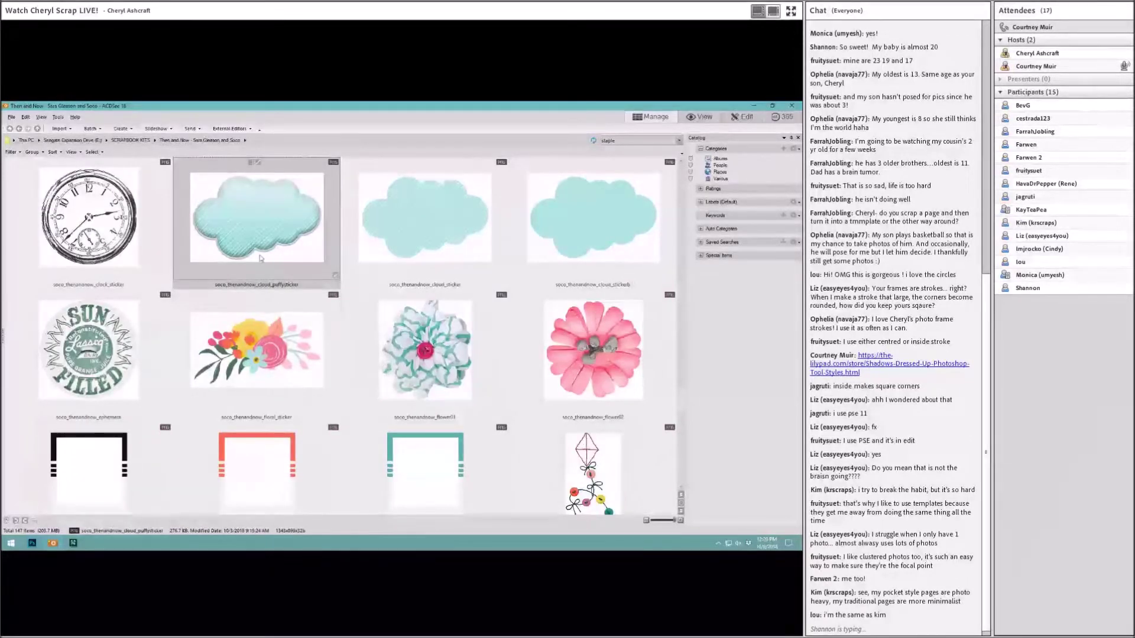
pyautogui.click(414, 249)
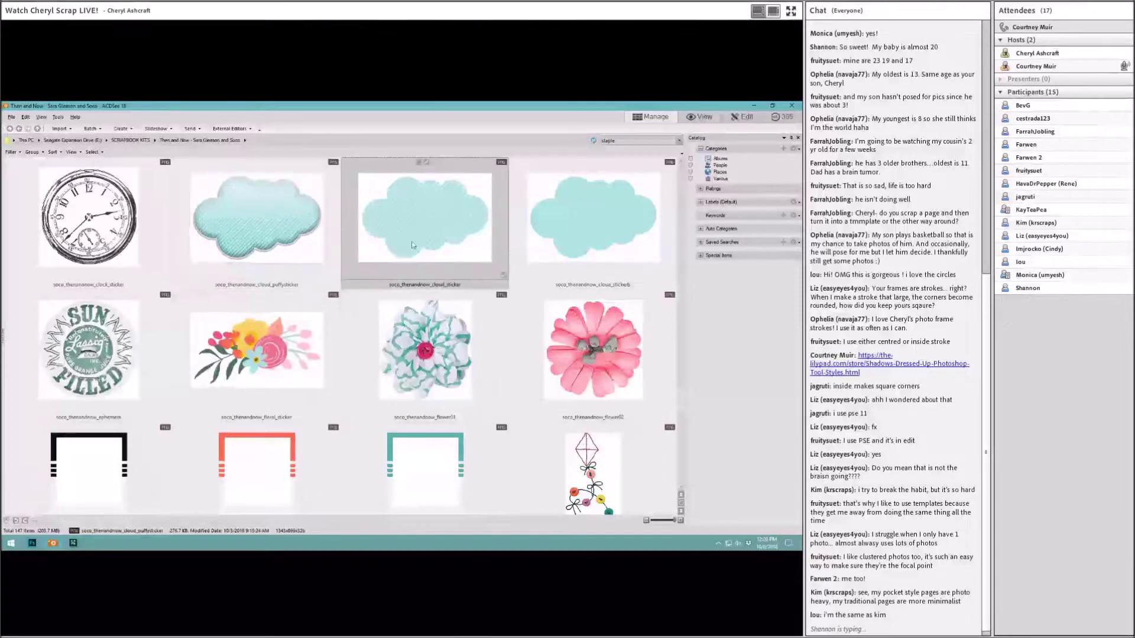
pyautogui.keyDown('ctrl'); pyautogui.click(564, 243); pyautogui.keyUp('ctrl')
pyautogui.moveTo(426, 246); pyautogui.dragTo(269, 366)
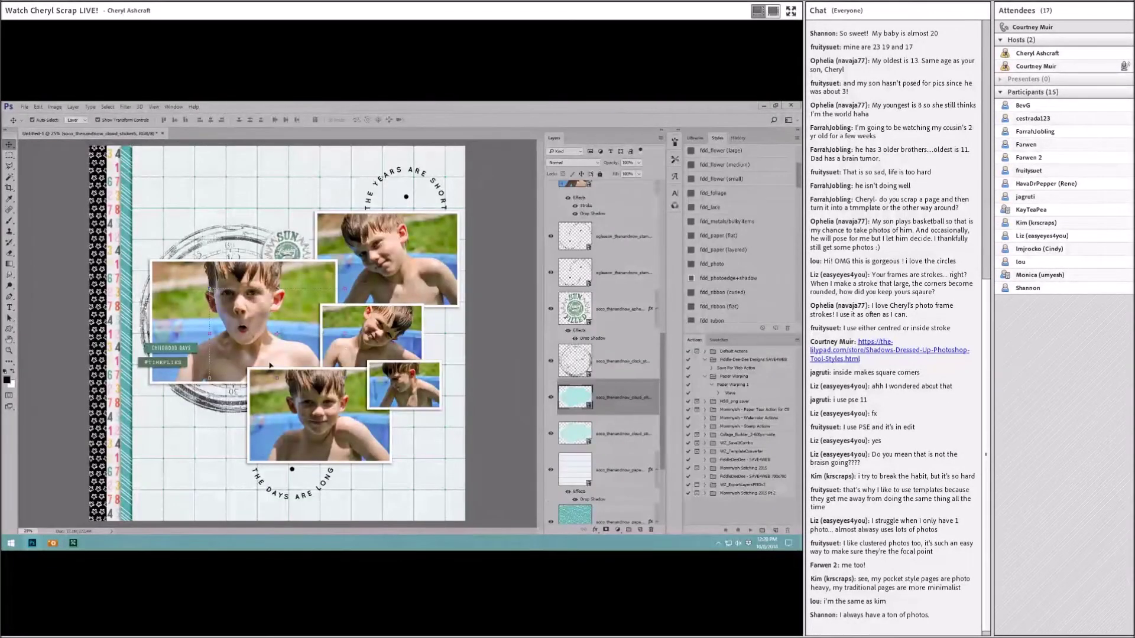
pyautogui.press('Return')
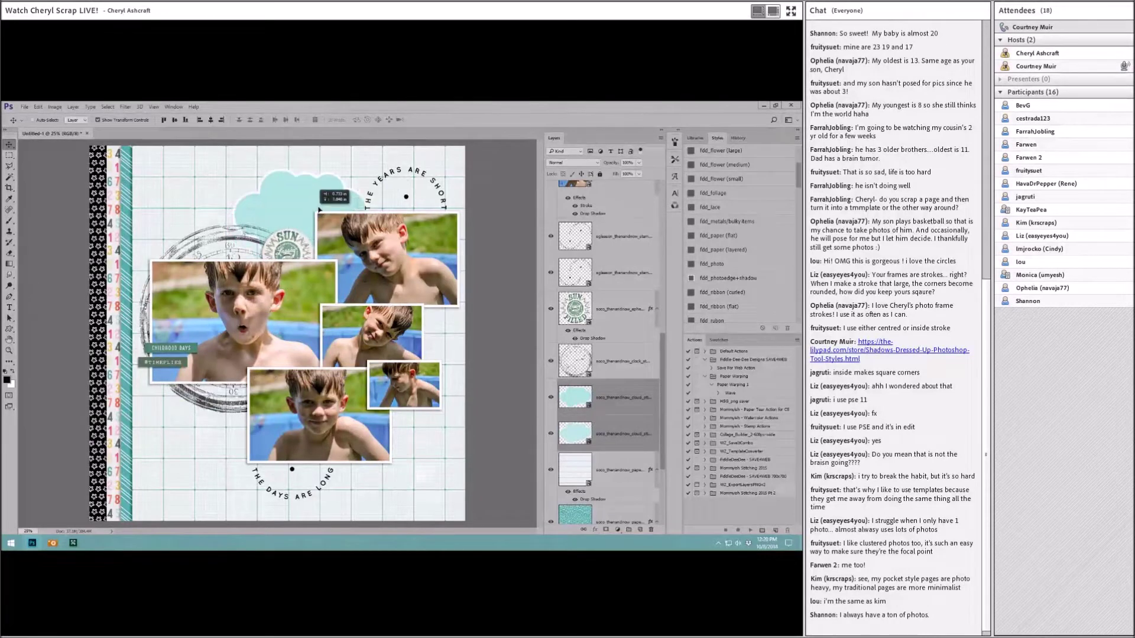
# Raise both cloud layers above the stamp layers and apply the paper (flat) shadow style to them
pyautogui.moveTo(609, 398); pyautogui.dragTo(623, 241)
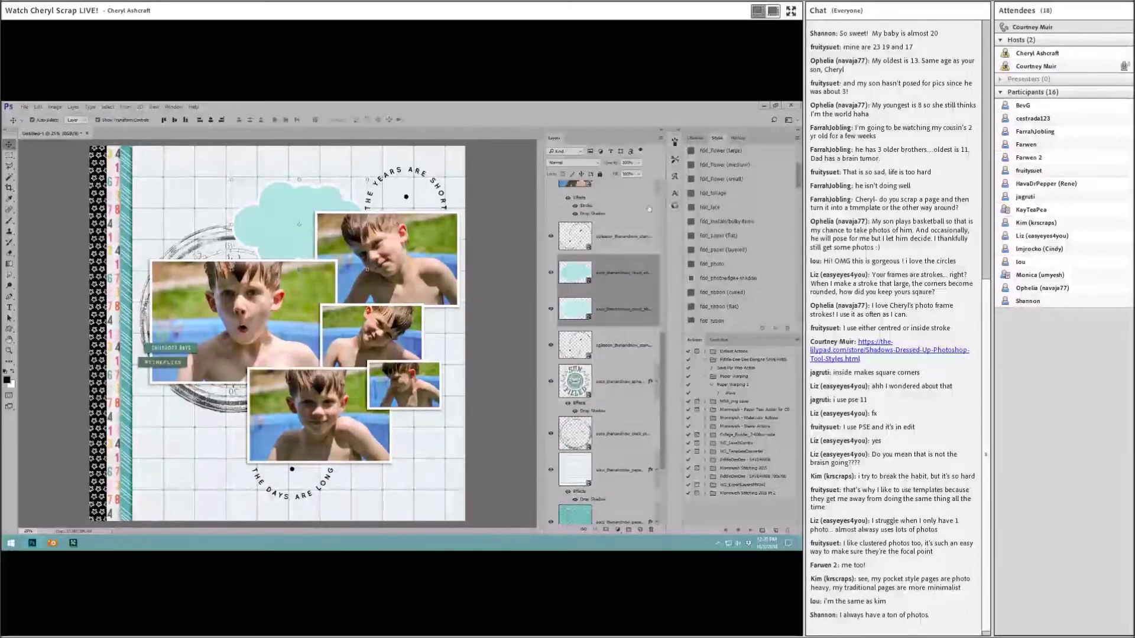
pyautogui.moveTo(624, 263); pyautogui.dragTo(622, 226)
pyautogui.click(731, 237)
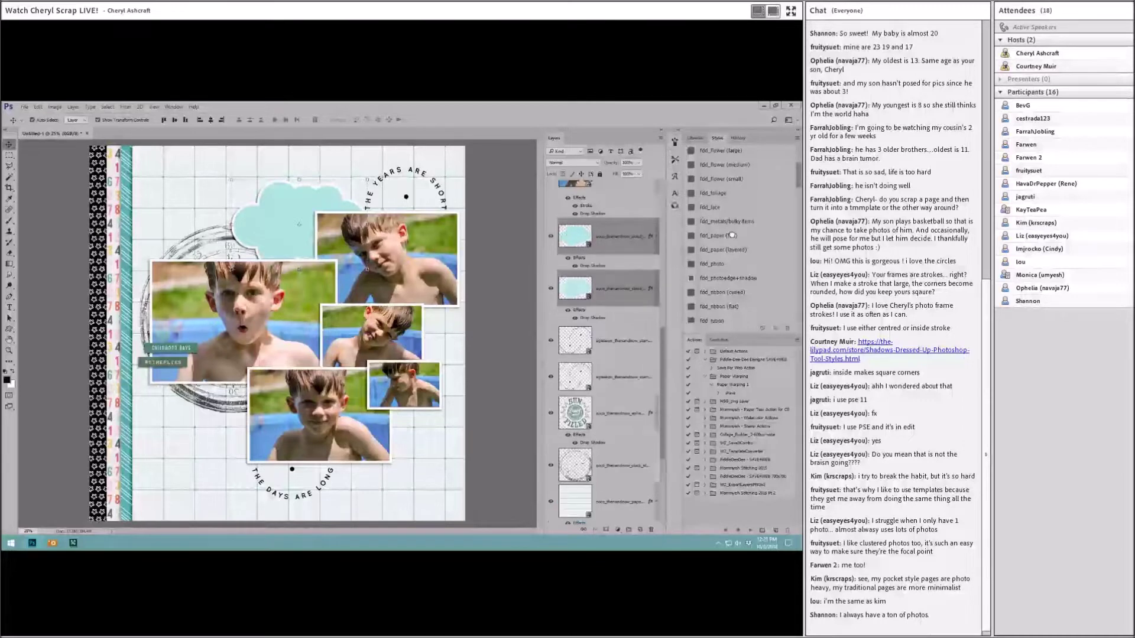
# Move the solid cloud to the page's upper-right corner and layer it behind the "The years are short" word art
pyautogui.moveTo(286, 204); pyautogui.dragTo(382, 179)
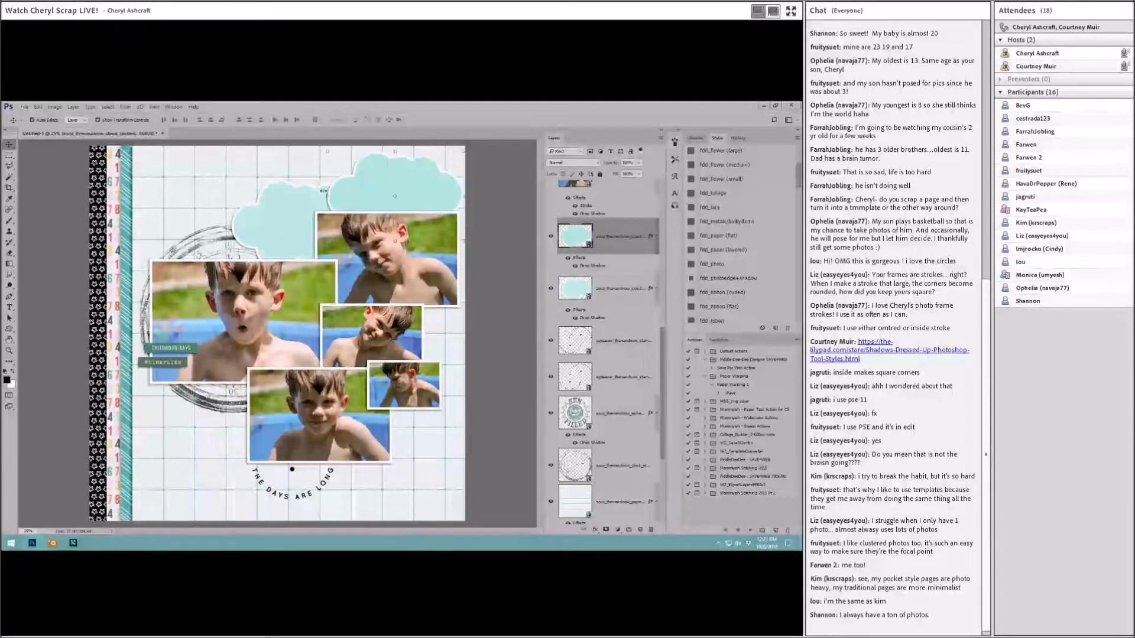
pyautogui.moveTo(599, 413); pyautogui.dragTo(598, 401)
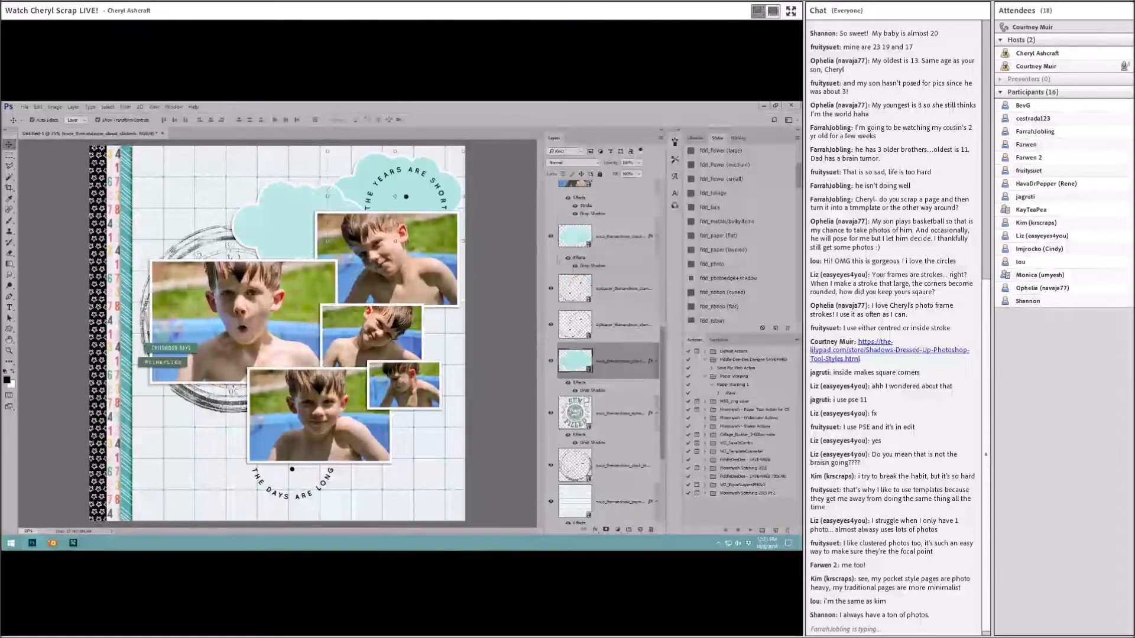
pyautogui.moveTo(513, 245); pyautogui.dragTo(463, 198)
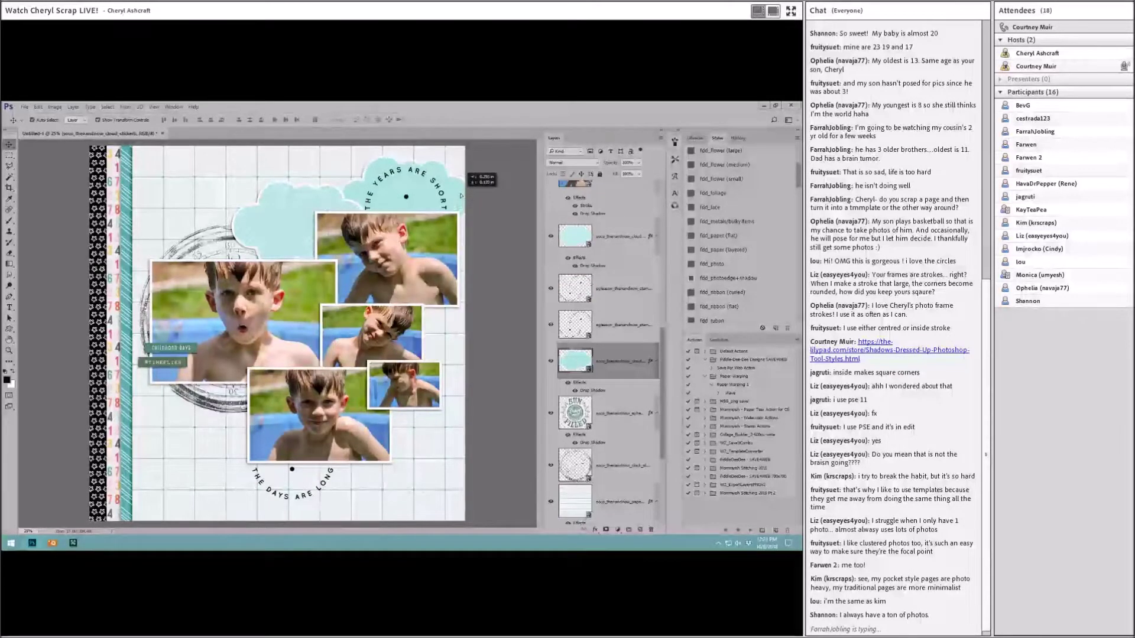
# Shift the patterned cloud slightly left and layer it beneath the solid cloud and the Sun Filled stamp
pyautogui.click(271, 223)
pyautogui.moveTo(270, 222)
pyautogui.mouseDown()
pyautogui.moveTo(243, 204)
pyautogui.moveTo(283, 208)
pyautogui.mouseUp()
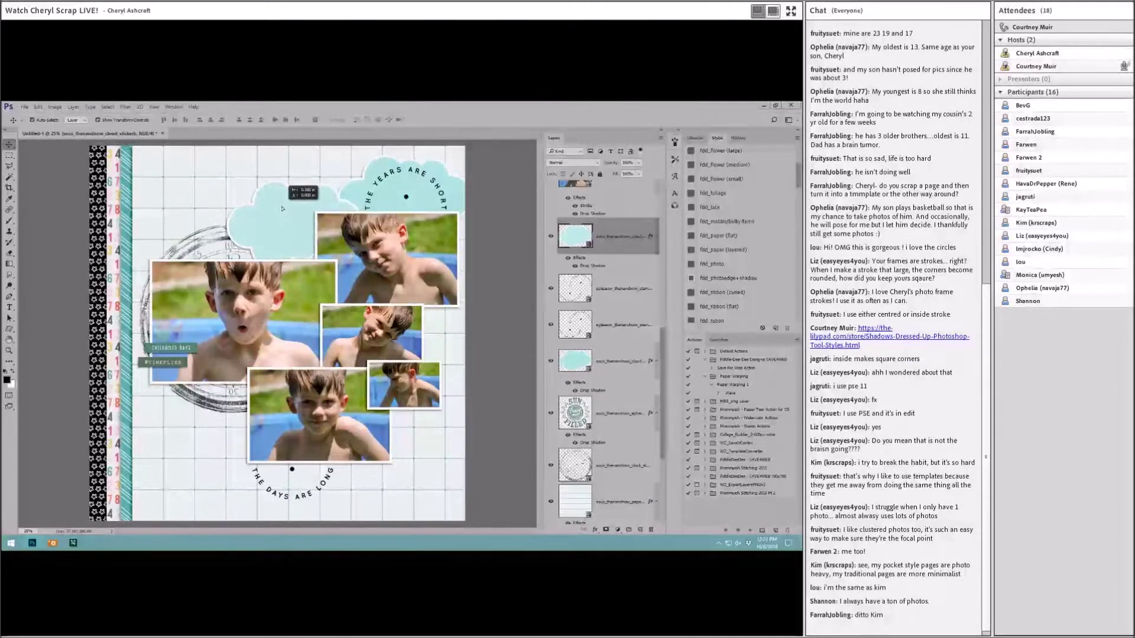
pyautogui.moveTo(609, 235); pyautogui.dragTo(612, 388)
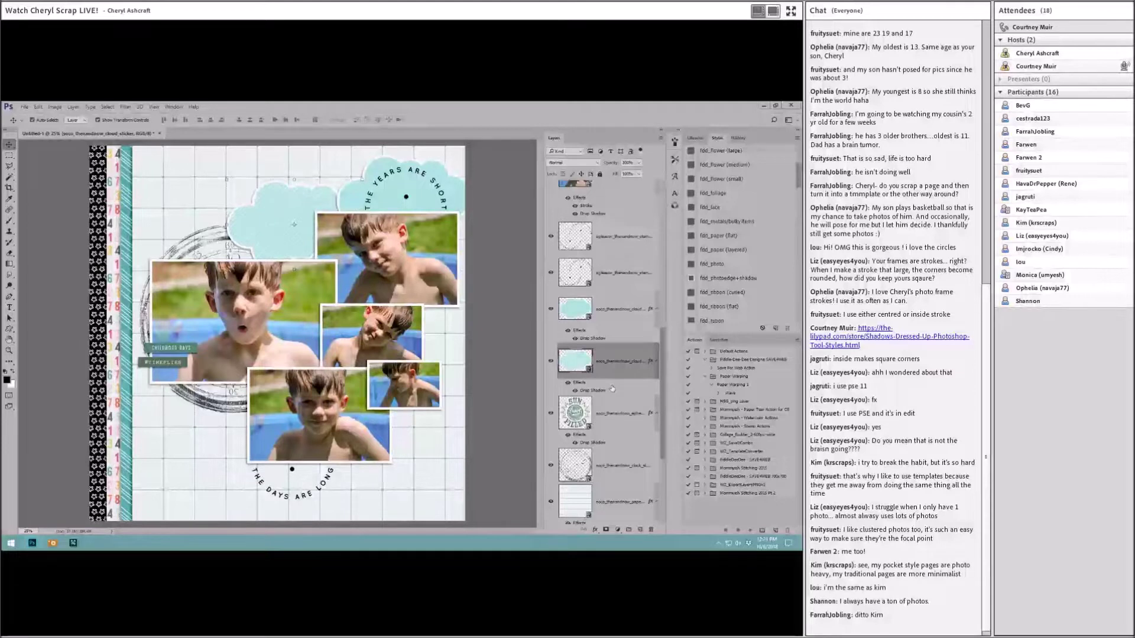
pyautogui.moveTo(614, 413); pyautogui.dragTo(609, 344)
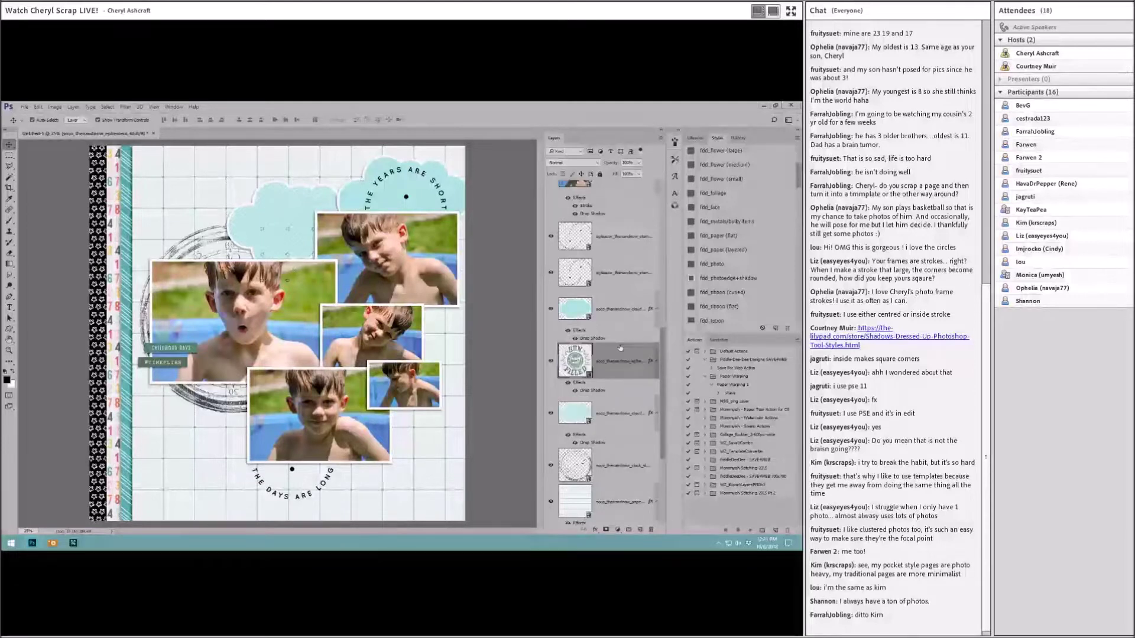
# Copy the solid cloud behind "The days are long" and the patterned cloud behind the lower-right photos, nudging the solid copy left
pyautogui.click(399, 190)
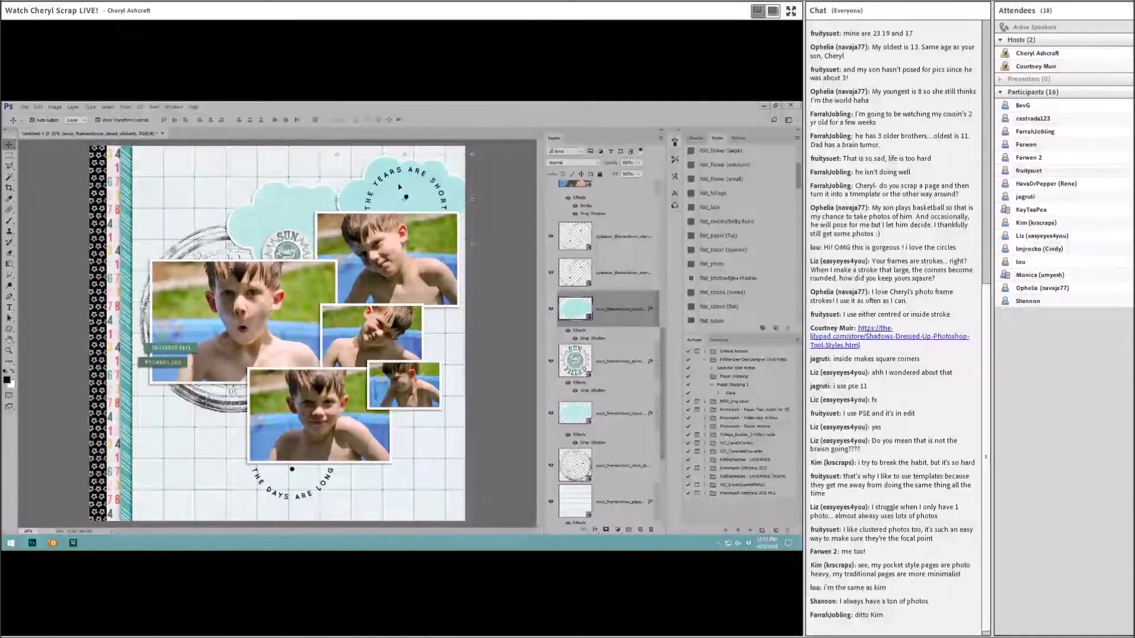
pyautogui.moveTo(400, 187); pyautogui.dragTo(288, 463)
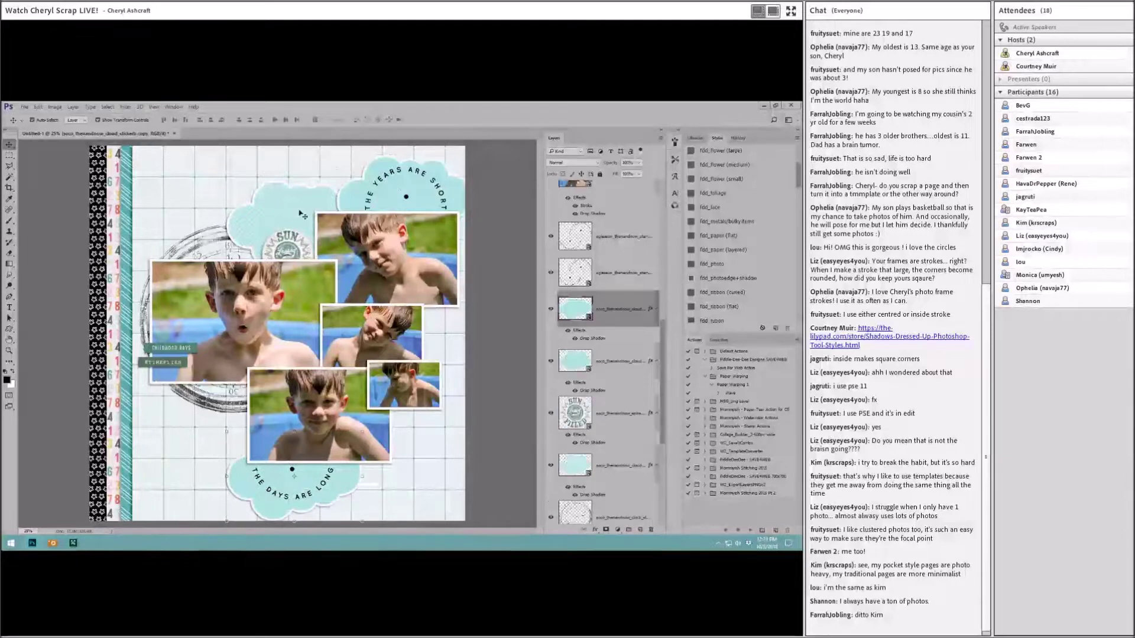
pyautogui.moveTo(298, 217); pyautogui.dragTo(385, 426)
pyautogui.moveTo(248, 486); pyautogui.dragTo(231, 472)
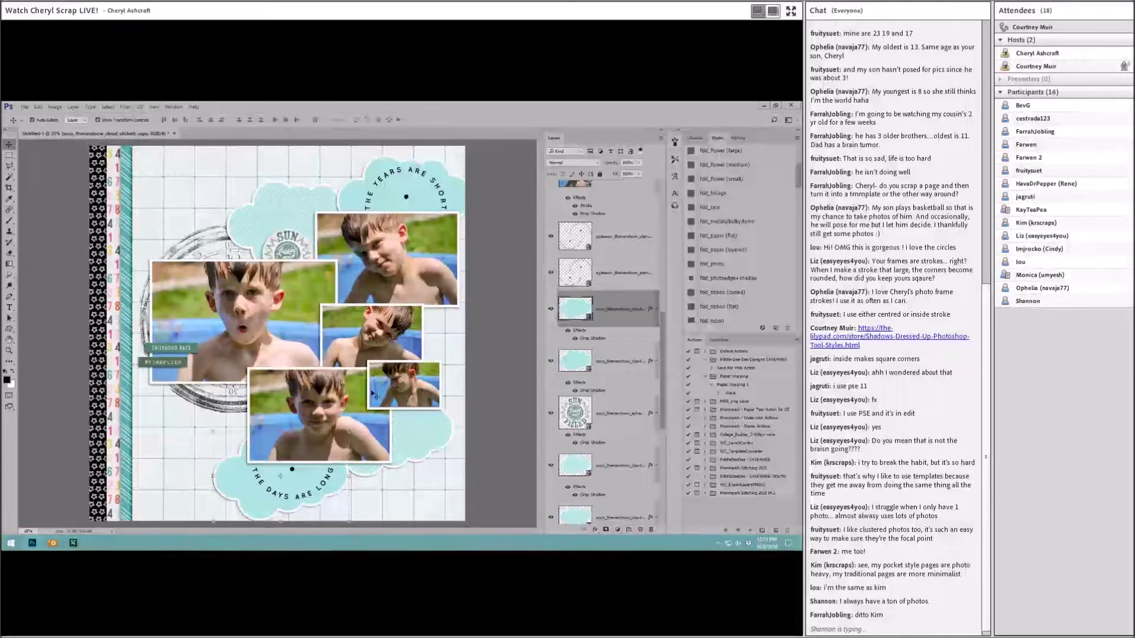
# Switch to ACDSee and bring the coloured circle scatter from the Then and Now kit onto the Photoshop page
pyautogui.click(52, 543)
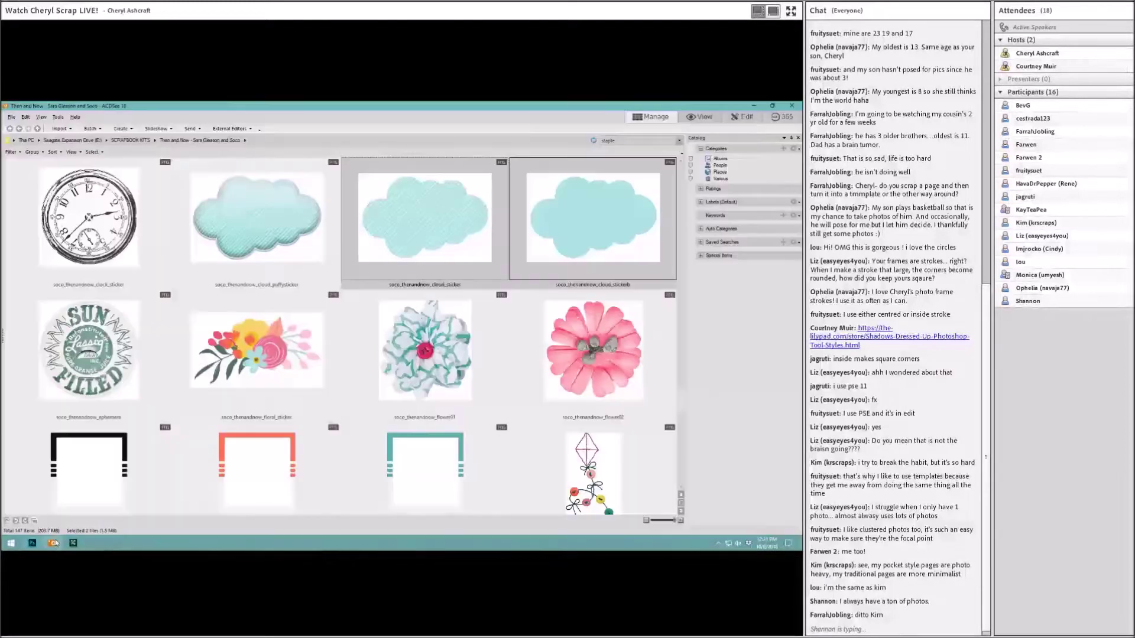
pyautogui.scroll(-3, 313, 391)
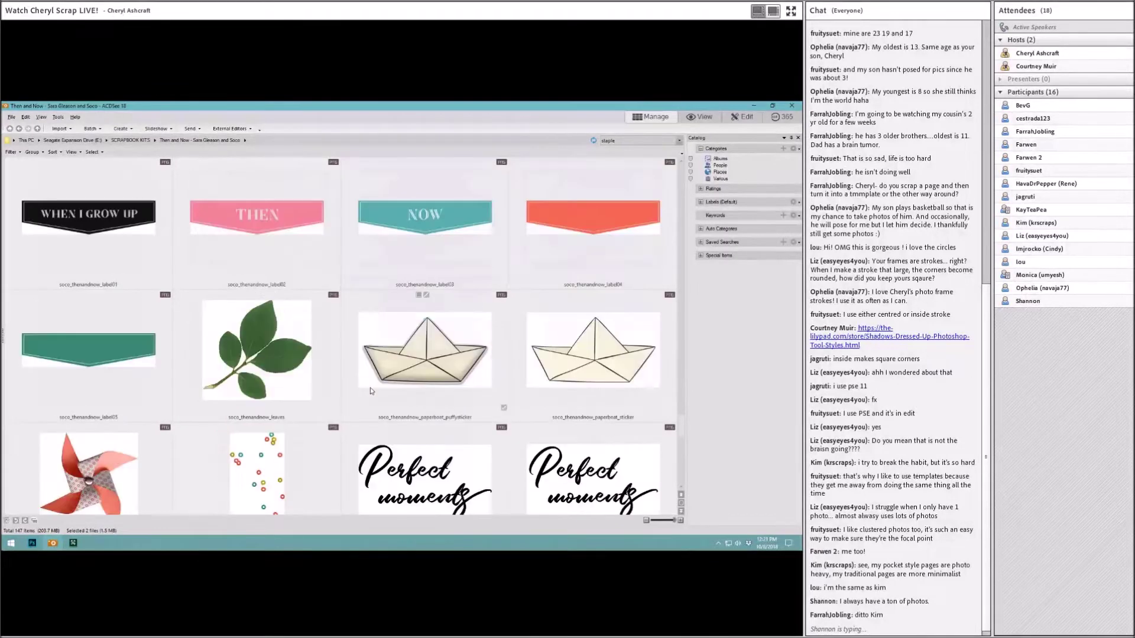
pyautogui.scroll(-1, 459, 342)
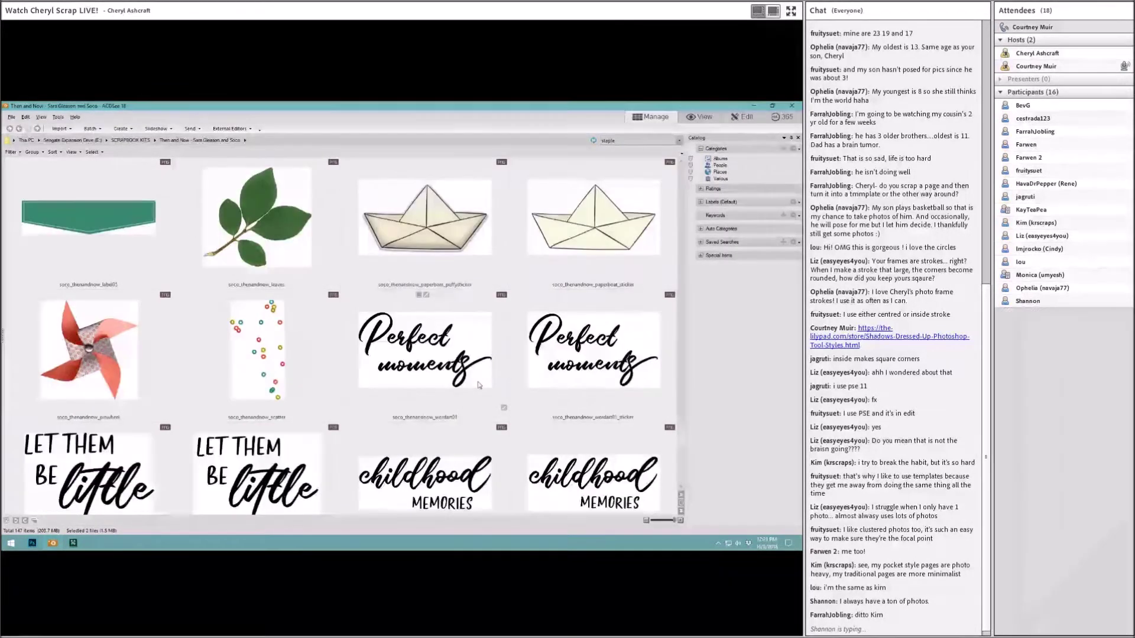
pyautogui.click(246, 356)
pyautogui.moveTo(246, 356); pyautogui.dragTo(307, 366)
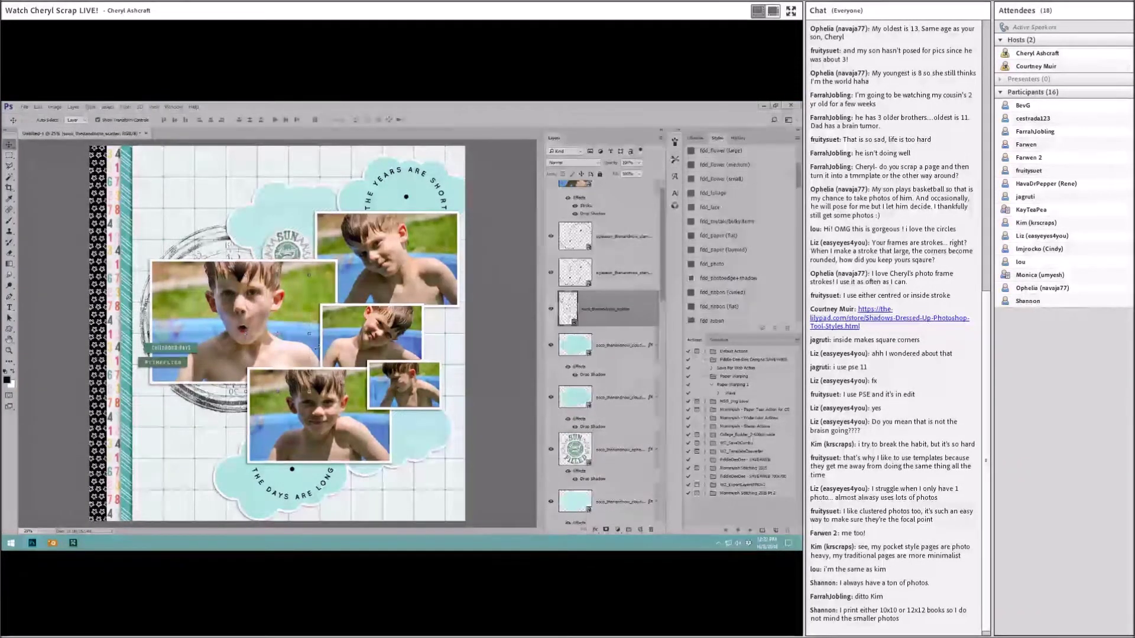
# Move the scatter to the right of the small photos and layer it beneath the clouds, just above the clock stamp
pyautogui.hotkey('ctrl', 'shift', ']')
pyautogui.moveTo(285, 336); pyautogui.dragTo(431, 359)
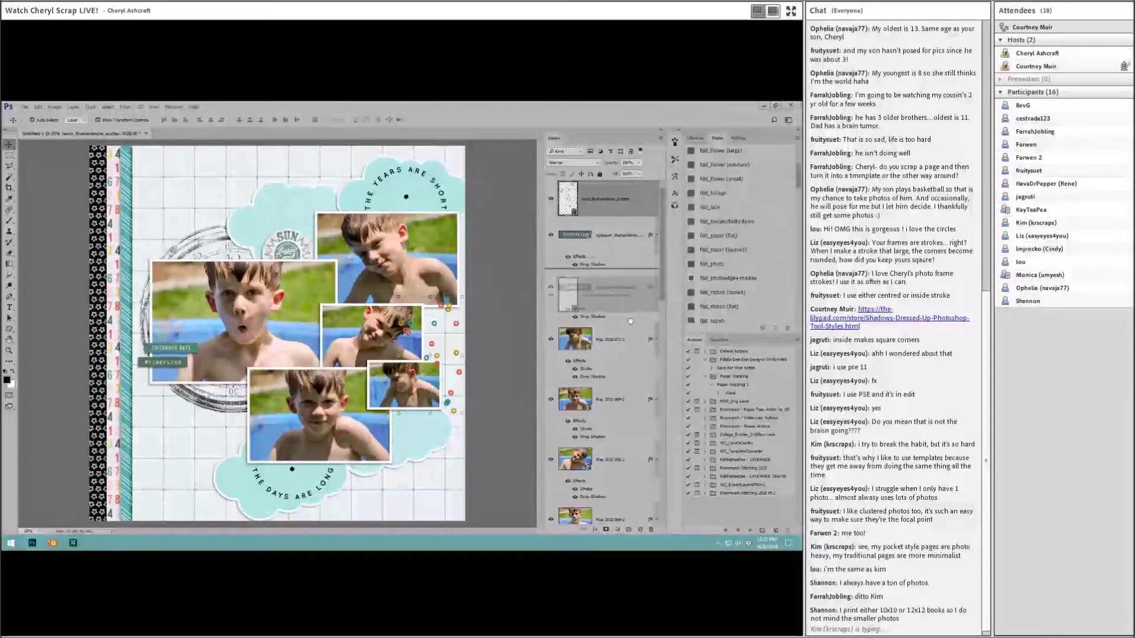
pyautogui.scroll(-5, 611, 186)
pyautogui.scroll(-4, 611, 295)
pyautogui.moveTo(629, 348); pyautogui.dragTo(643, 289)
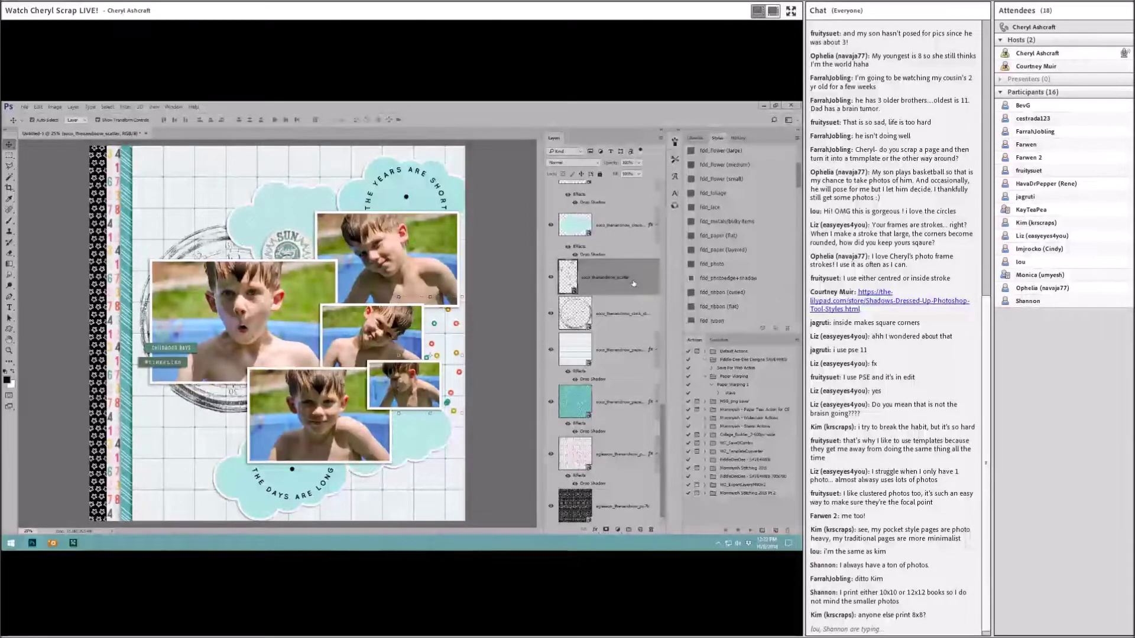
# Apply the sequins/scatters shadow style to the scatter and place copies above and below the large left photo
pyautogui.scroll(-2, 695, 275)
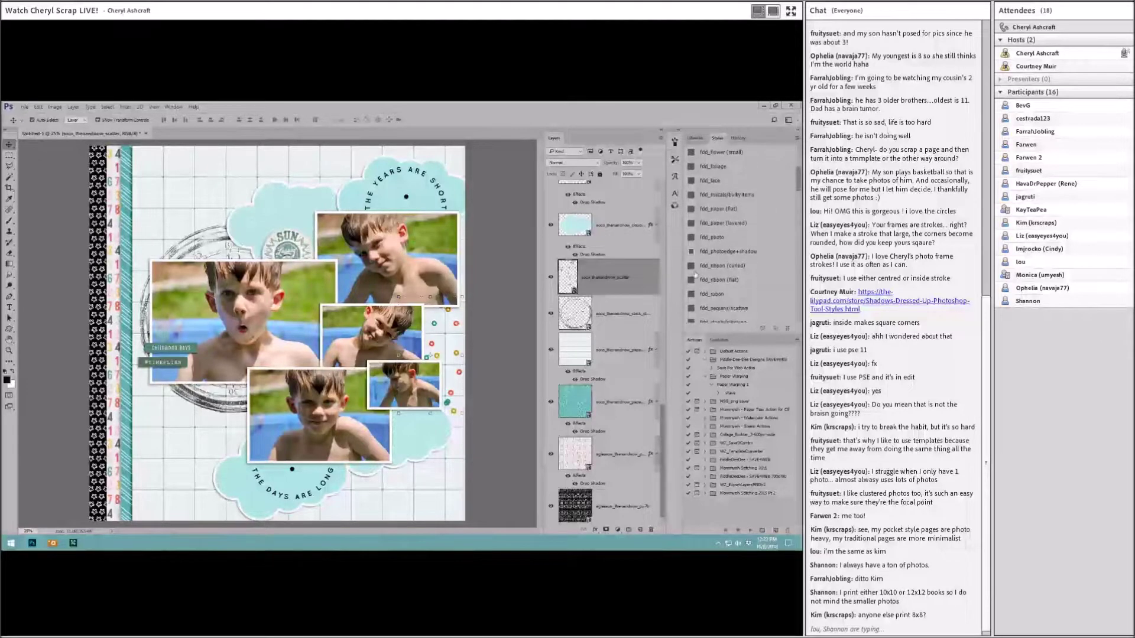
pyautogui.click(707, 308)
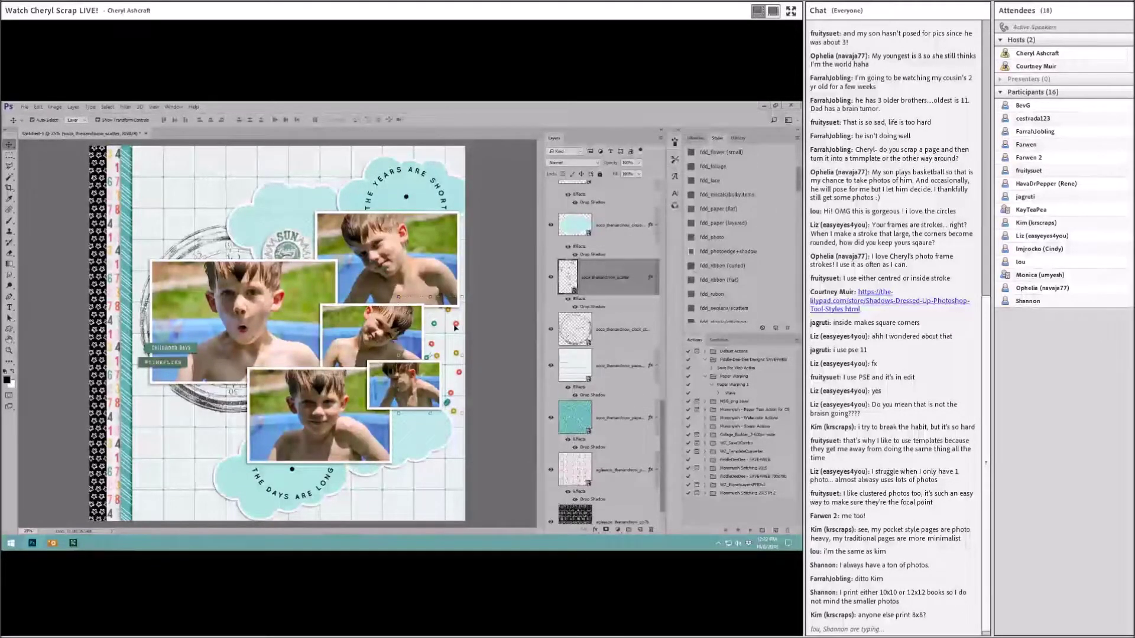
pyautogui.moveTo(455, 329); pyautogui.dragTo(235, 217)
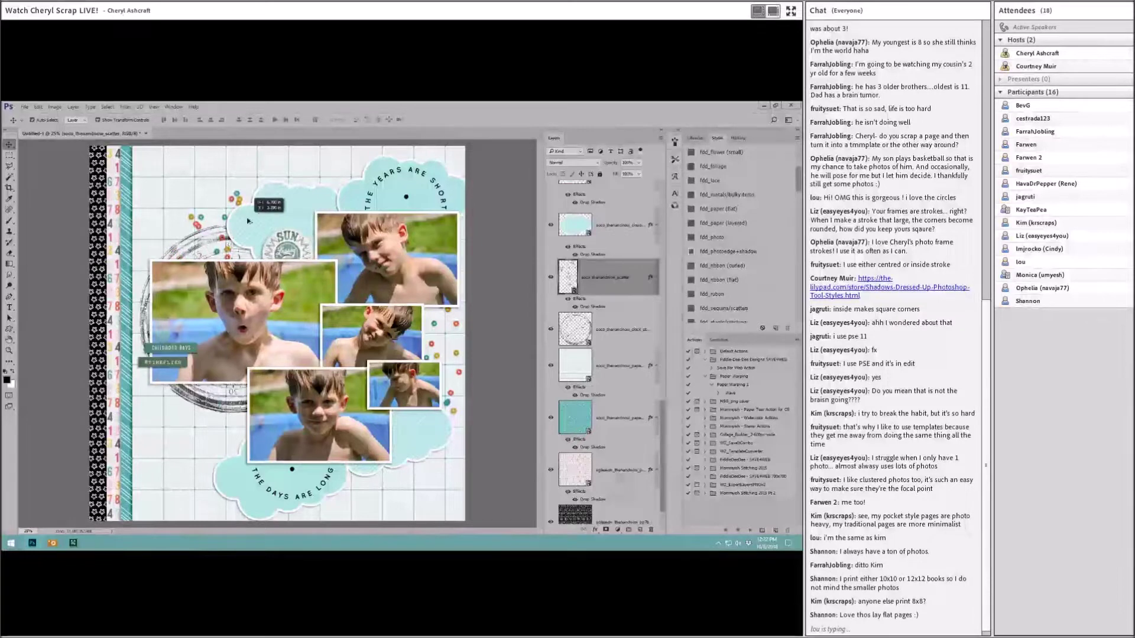
pyautogui.moveTo(237, 199); pyautogui.dragTo(236, 342)
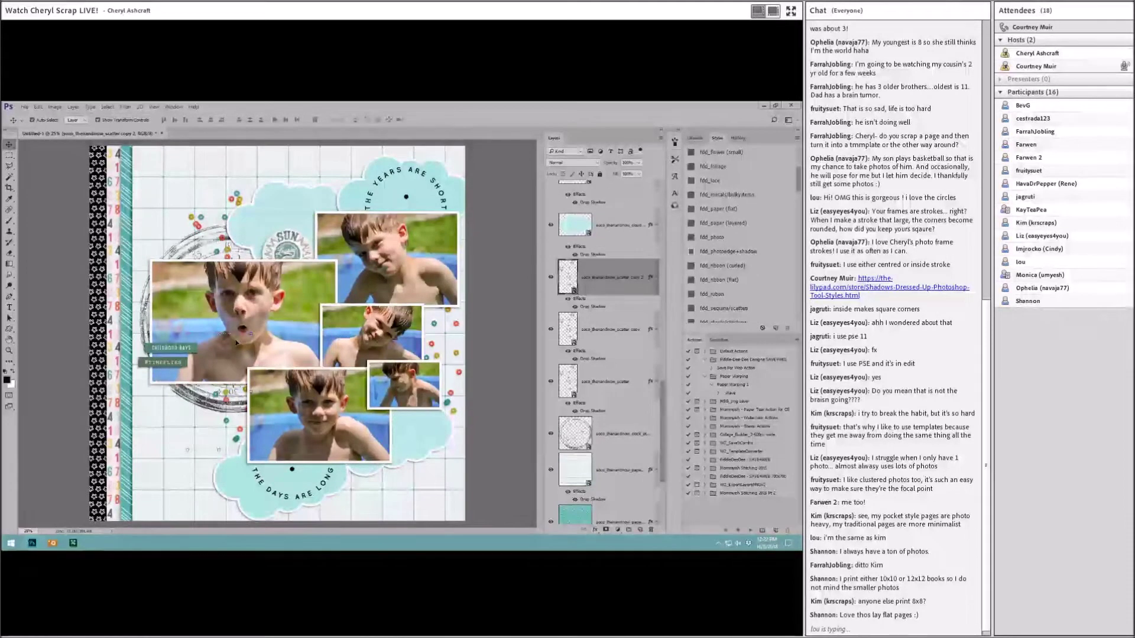
# Switch to ACDSee and bring the coral "My Little One" word label from the kit onto the Photoshop page
pyautogui.hotkey('alt', 'Tab')
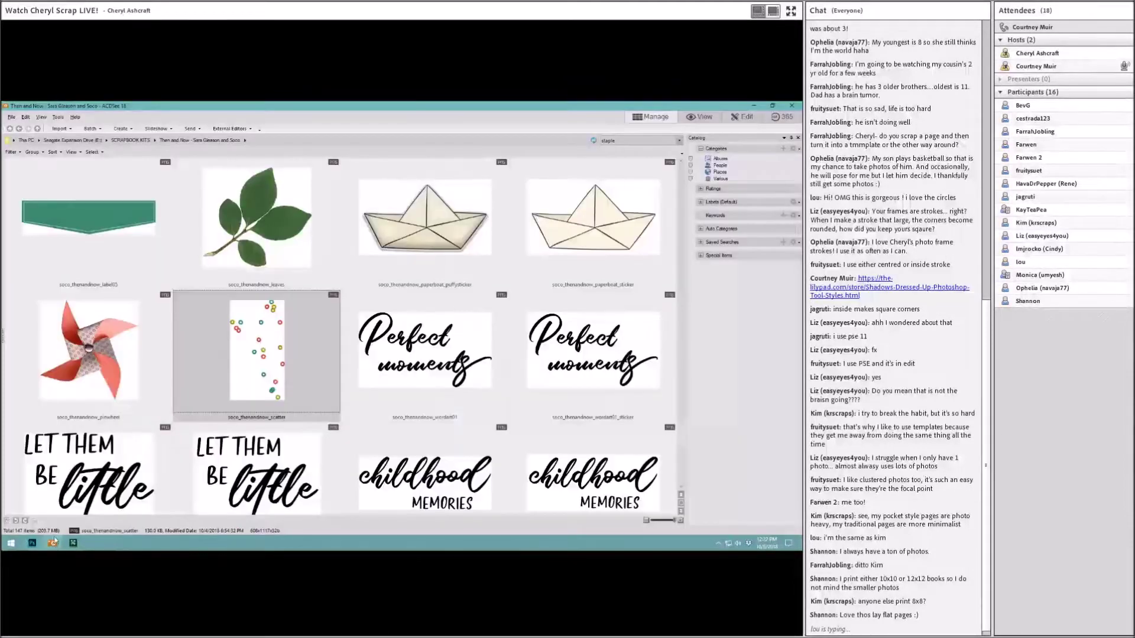
pyautogui.scroll(-2, 354, 414)
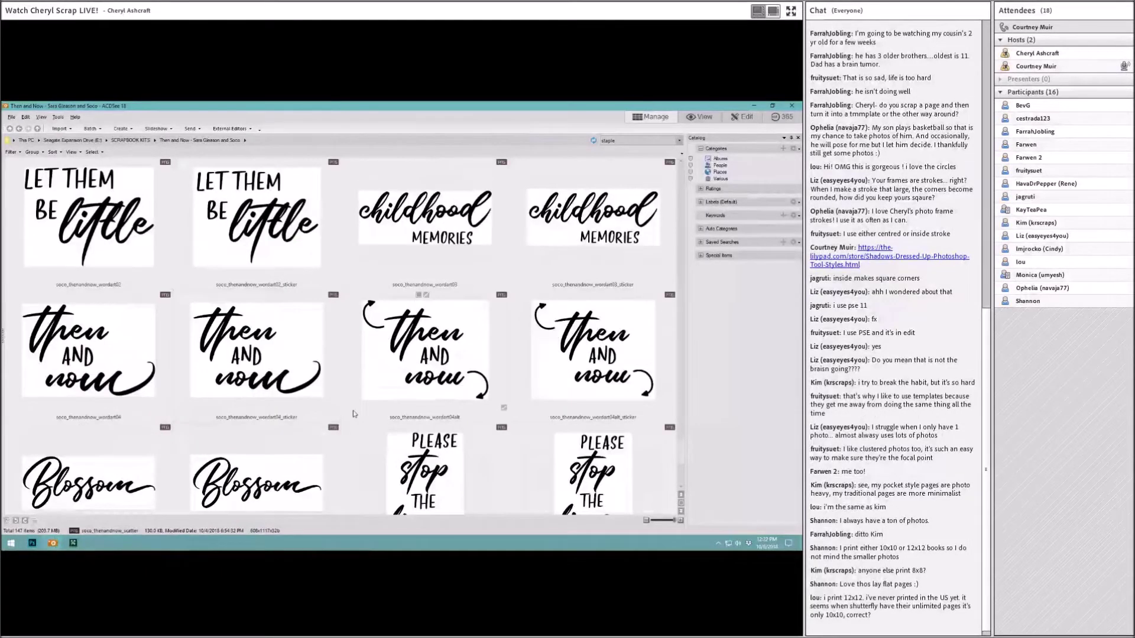
pyautogui.scroll(-1, 353, 413)
pyautogui.scroll(-1, 353, 413)
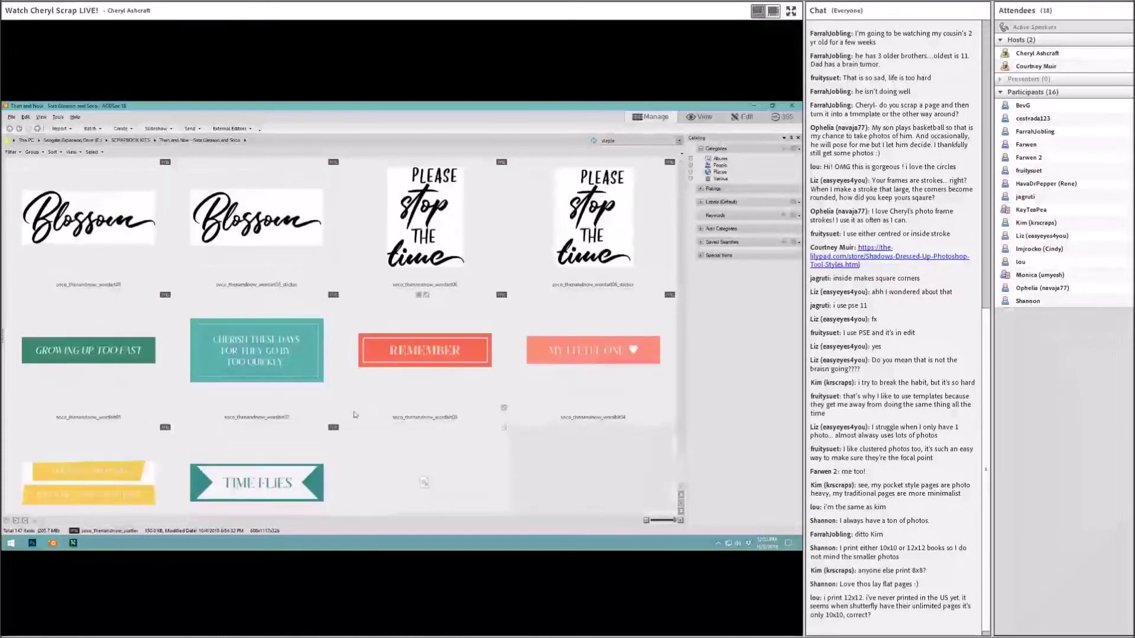
pyautogui.scroll(-1, 355, 415)
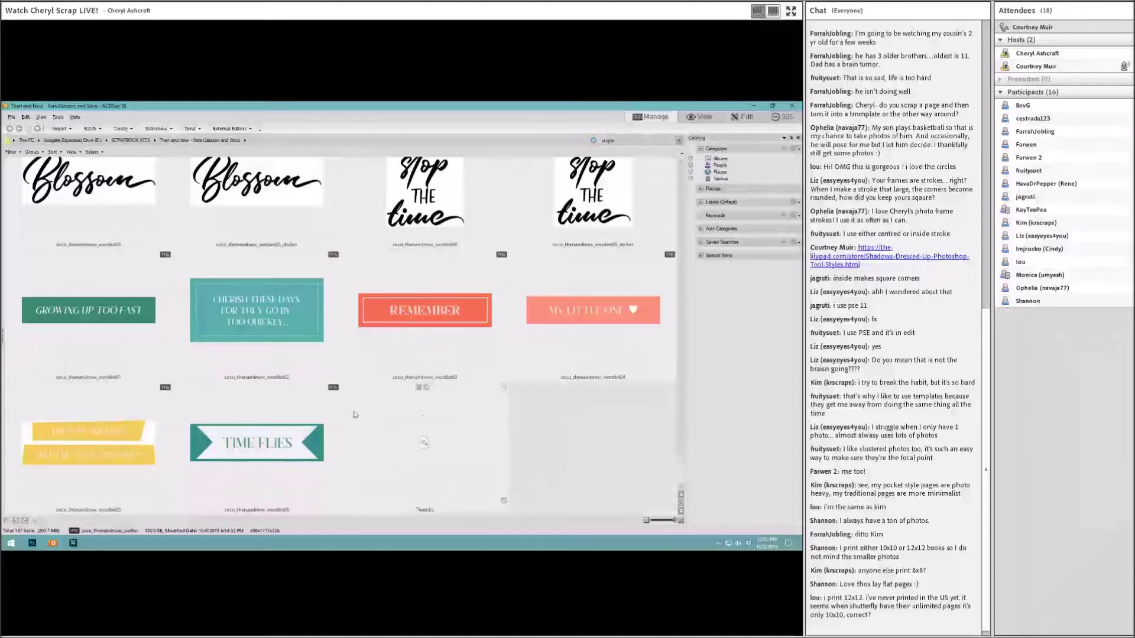
pyautogui.moveTo(621, 354); pyautogui.dragTo(308, 363)
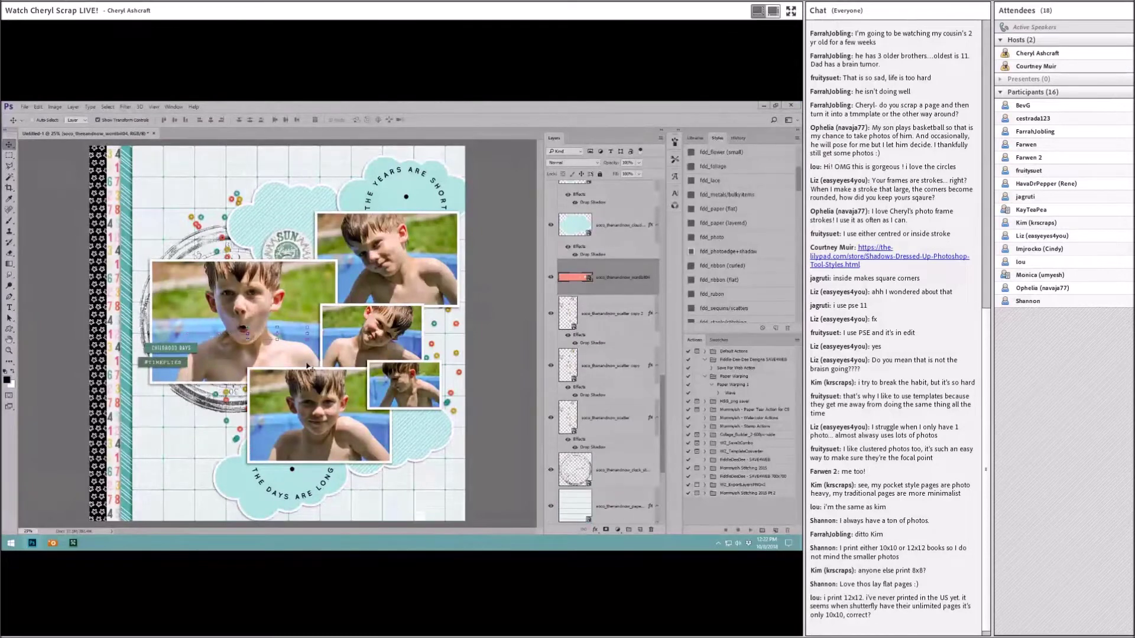
# Stack the coral label between the two green labels on the large photo's left edge and apply the paper (flat) style to it
pyautogui.moveTo(291, 330); pyautogui.dragTo(186, 310)
pyautogui.moveTo(182, 365); pyautogui.dragTo(188, 341)
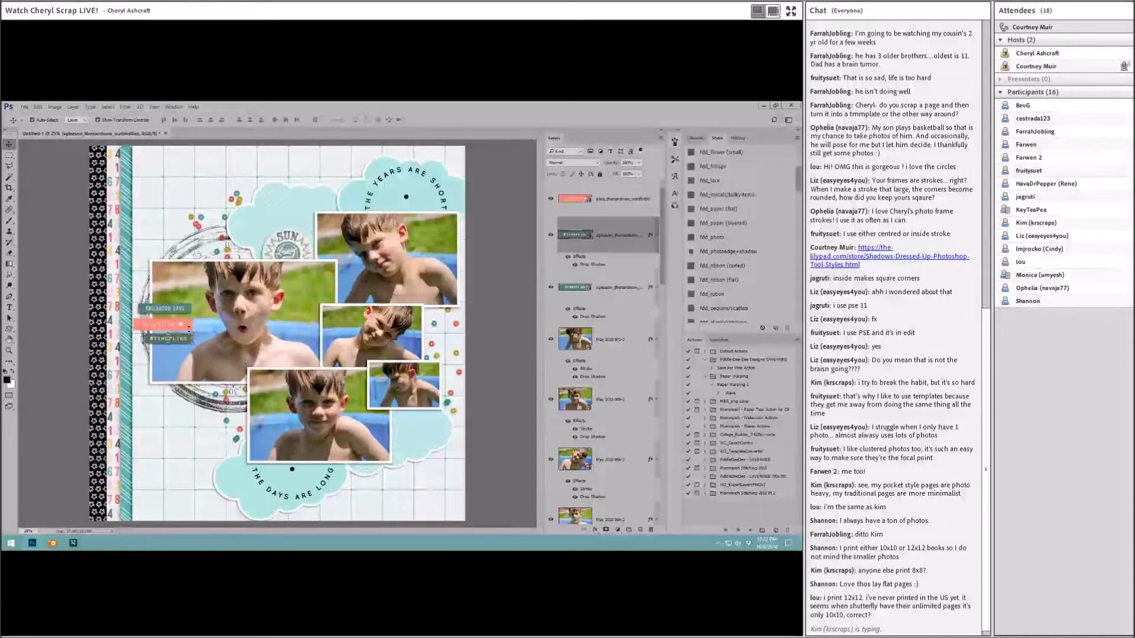
pyautogui.click(159, 253)
pyautogui.click(163, 325)
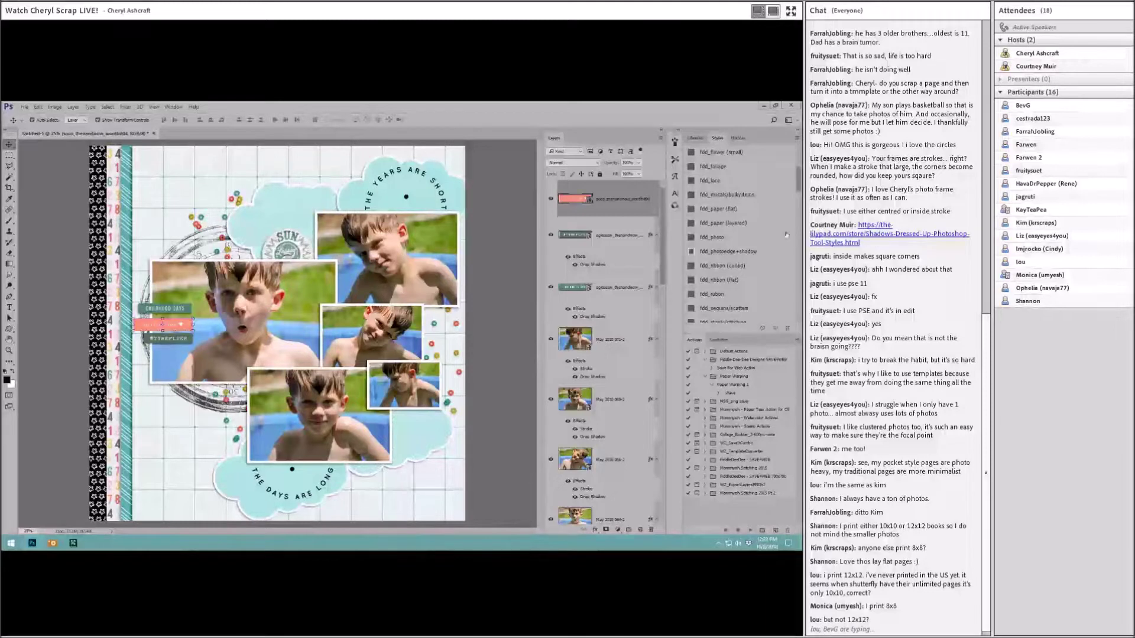
pyautogui.click(732, 210)
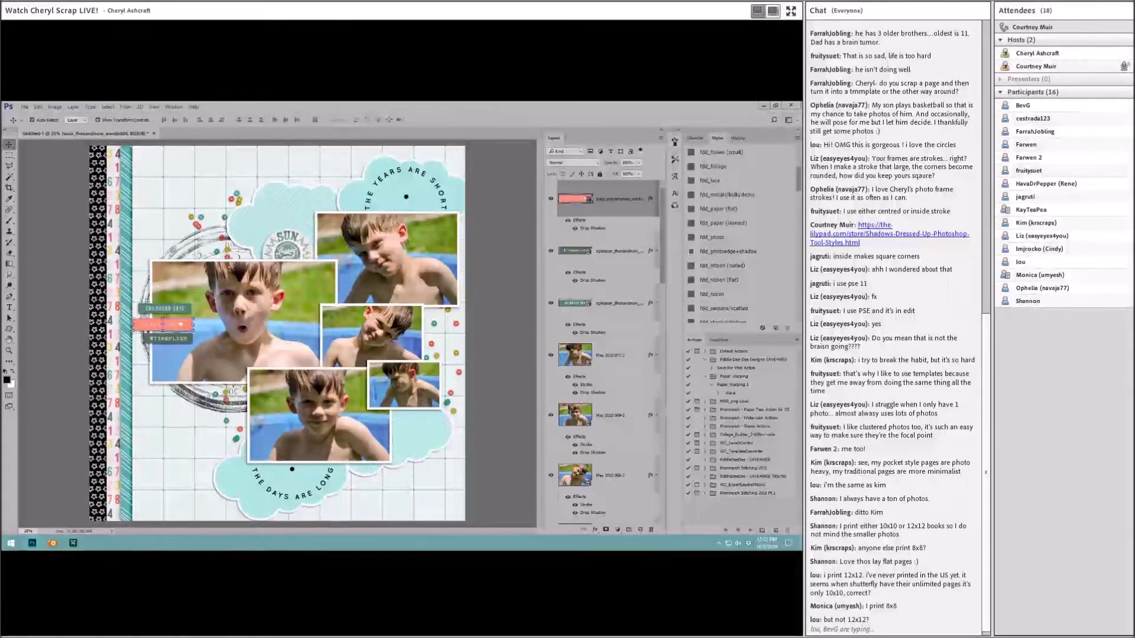
# Switch to ACDSee, find the coral measuring-tape border in the kit and place it on the Photoshop page
pyautogui.click(51, 545)
pyautogui.scroll(5, 267, 467)
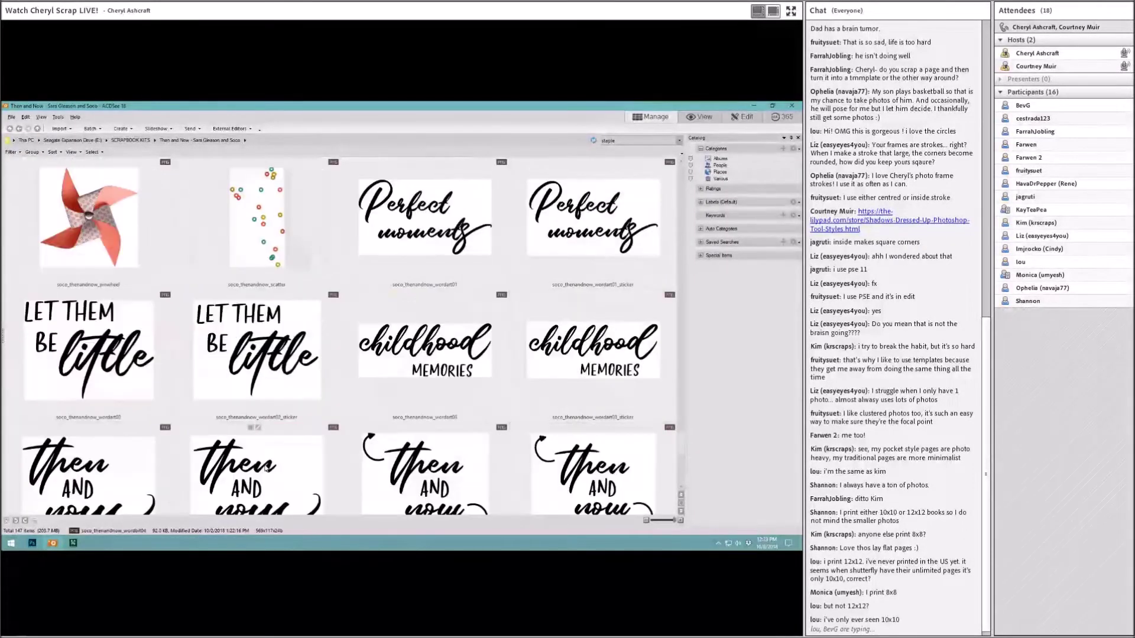
pyautogui.scroll(-10, 267, 467)
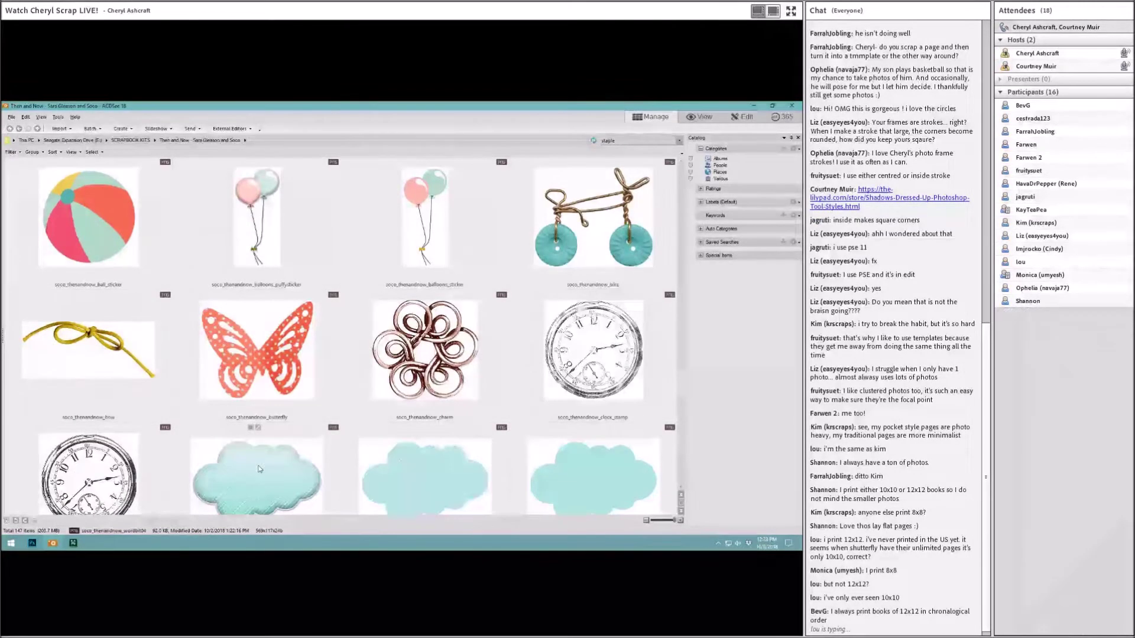
pyautogui.scroll(-1, 257, 467)
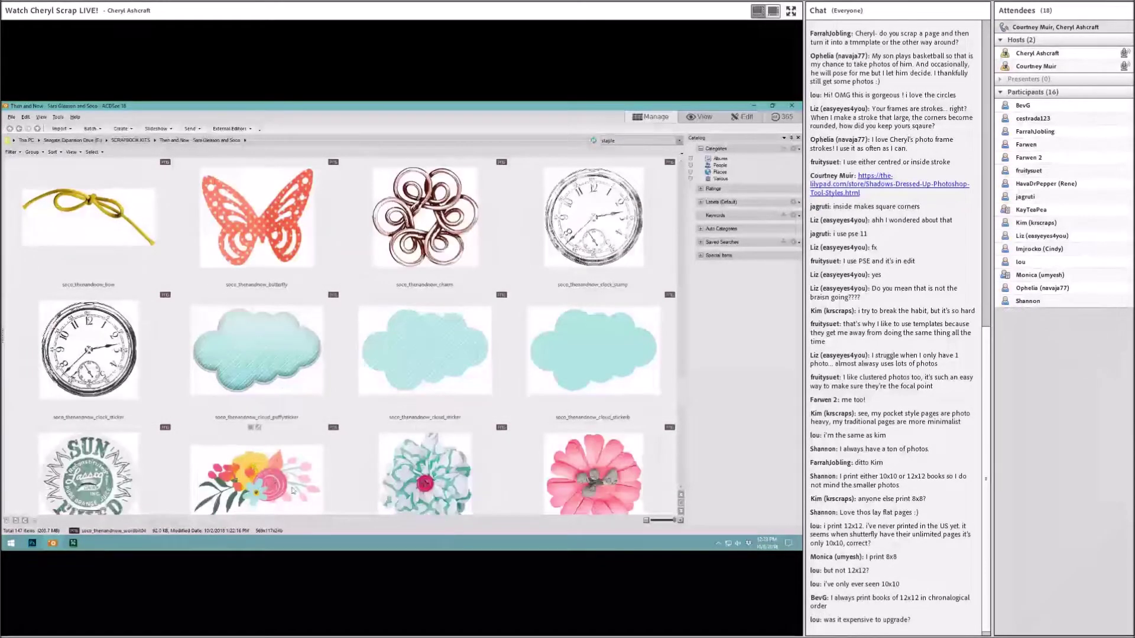
pyautogui.scroll(5, 294, 489)
pyautogui.scroll(-3, 460, 476)
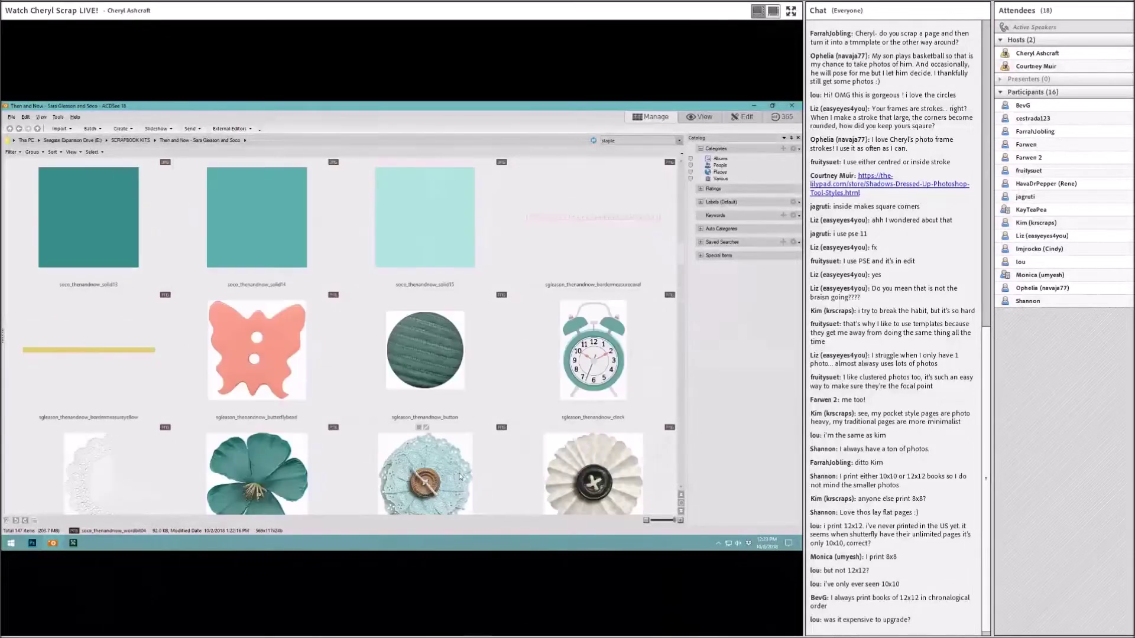
pyautogui.scroll(-1, 460, 475)
pyautogui.scroll(1, 458, 475)
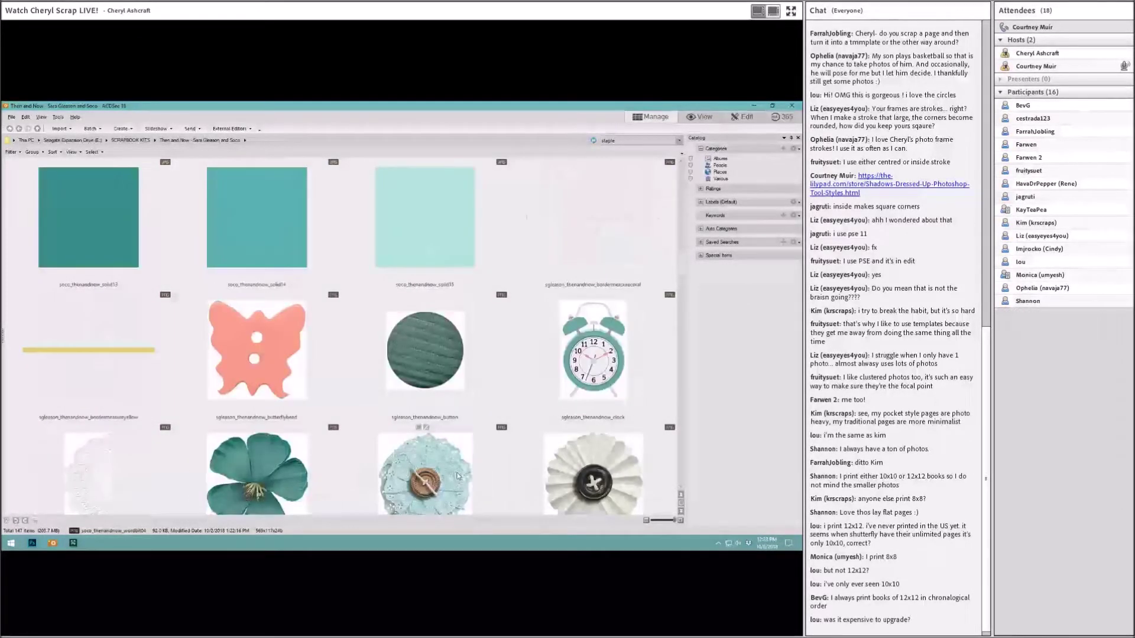
pyautogui.scroll(-1, 458, 476)
pyautogui.scroll(2, 458, 476)
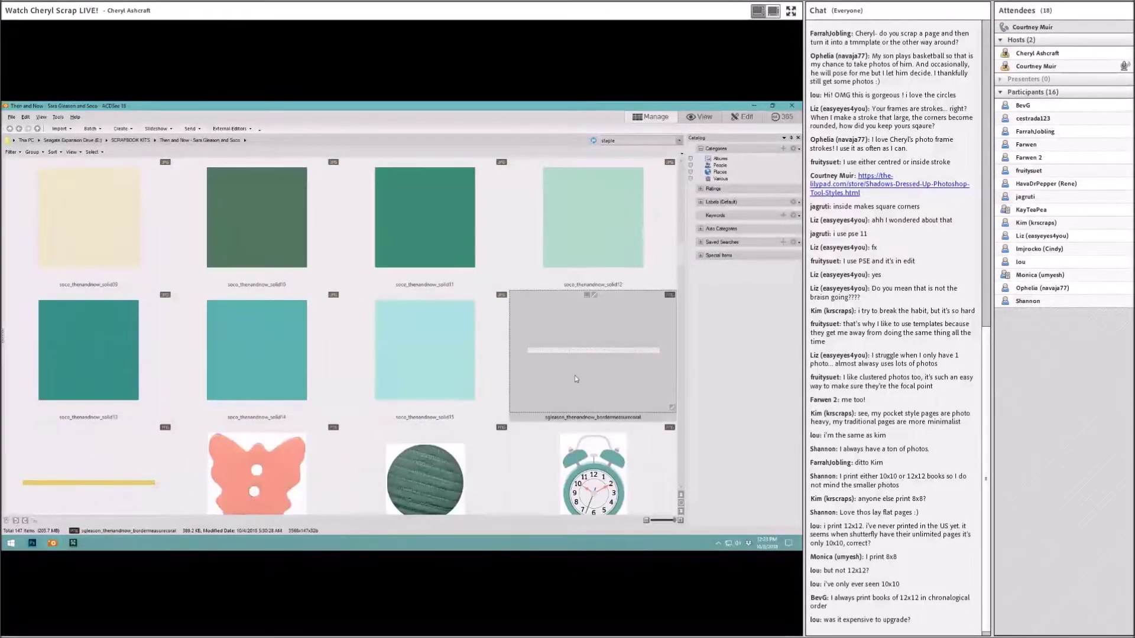
pyautogui.click(32, 542)
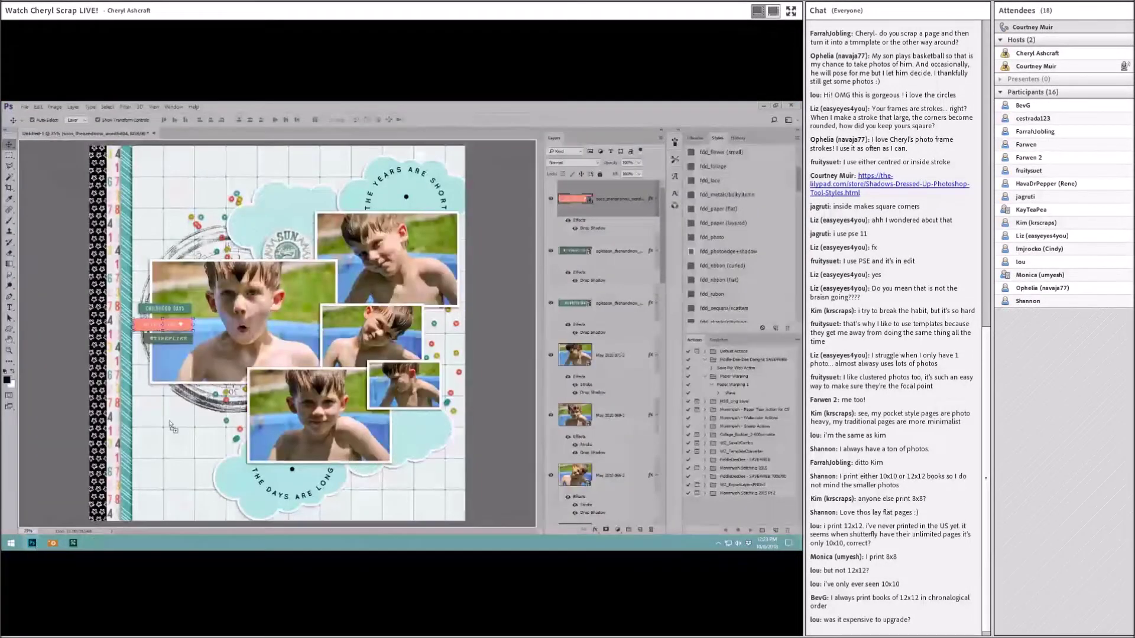
pyautogui.moveTo(171, 427); pyautogui.dragTo(171, 427)
# Rotate the measuring-tape border 90° clockwise and move it alongside the teal strip at the page's left
pyautogui.click(38, 107)
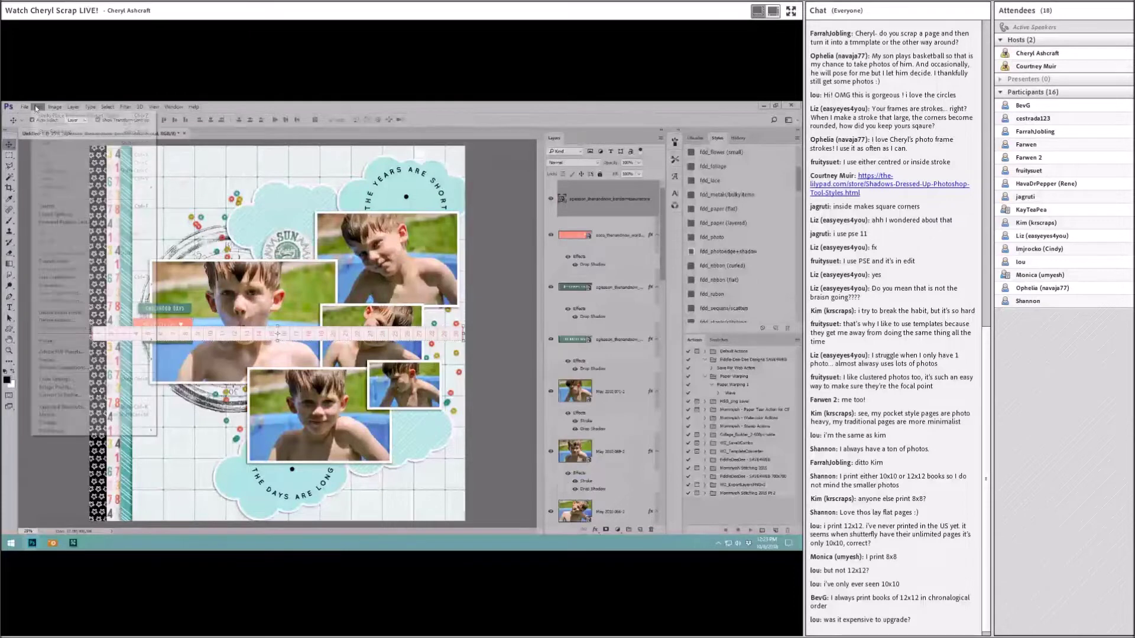
pyautogui.moveTo(74, 288)
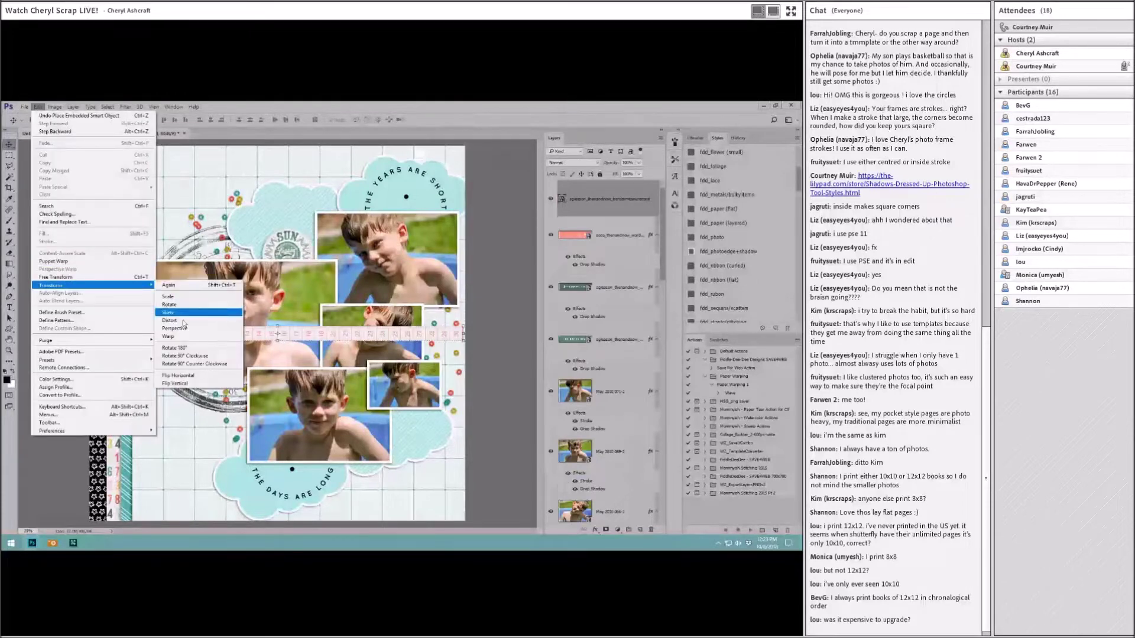
pyautogui.click(178, 357)
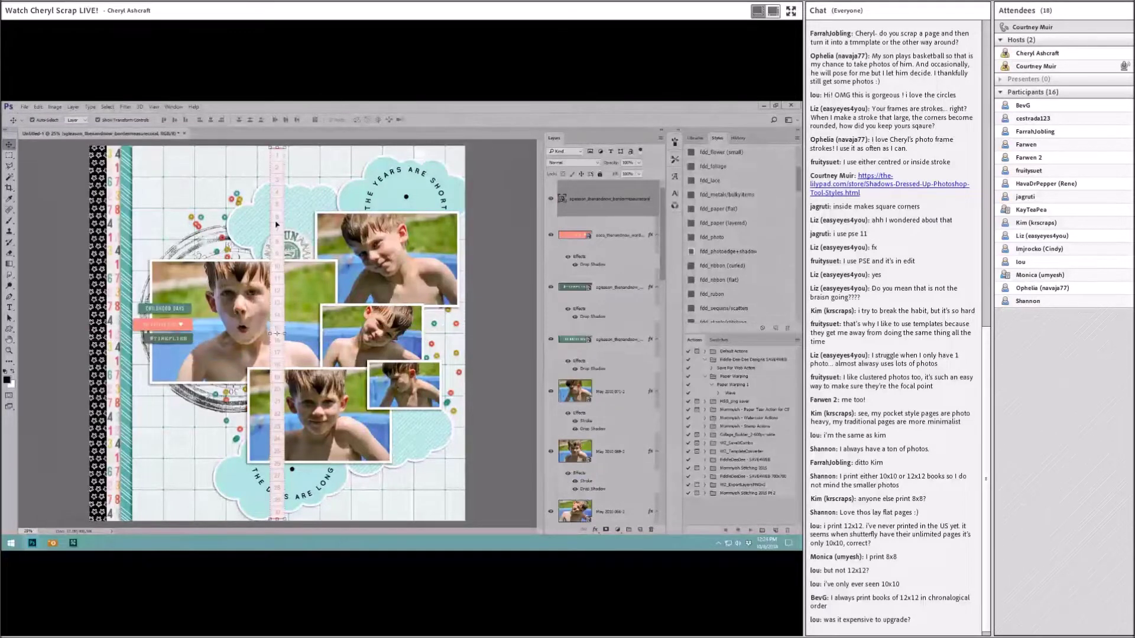
pyautogui.moveTo(276, 223); pyautogui.dragTo(140, 223)
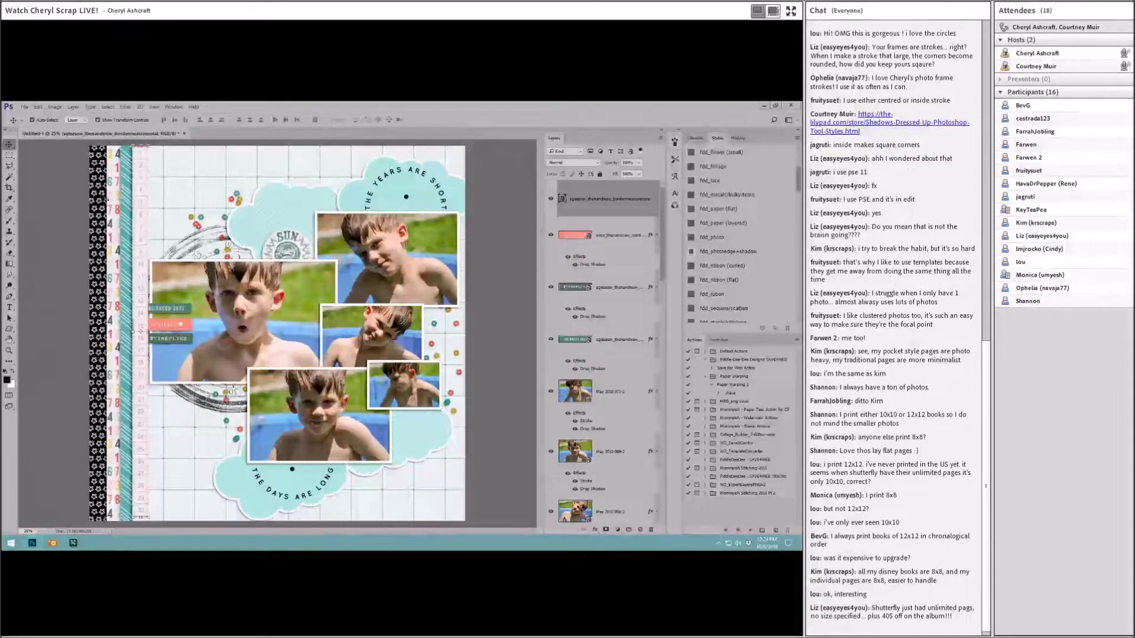
# Stretch the measuring-tape border to the full page height, nudge it against the teal strip and layer it just above the clock stamp
pyautogui.moveTo(141, 198); pyautogui.dragTo(139, 195)
pyautogui.hotkey('ctrl', 't')
pyautogui.moveTo(142, 143); pyautogui.dragTo(142, 139)
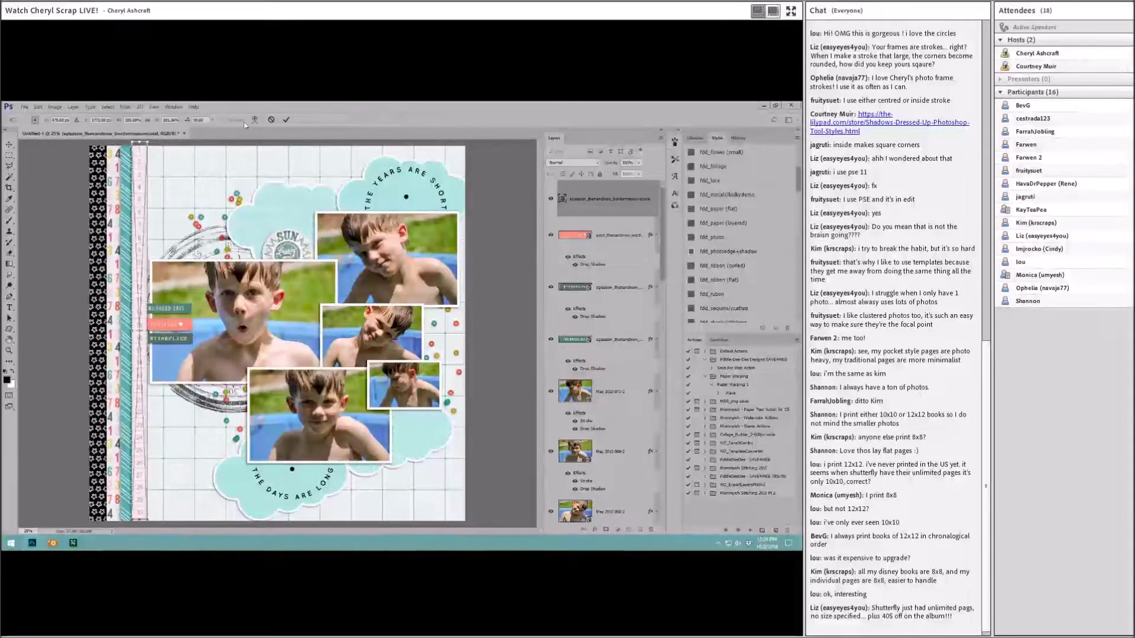
pyautogui.click(286, 120)
pyautogui.moveTo(136, 200); pyautogui.dragTo(134, 204)
pyautogui.moveTo(600, 208); pyautogui.dragTo(606, 298)
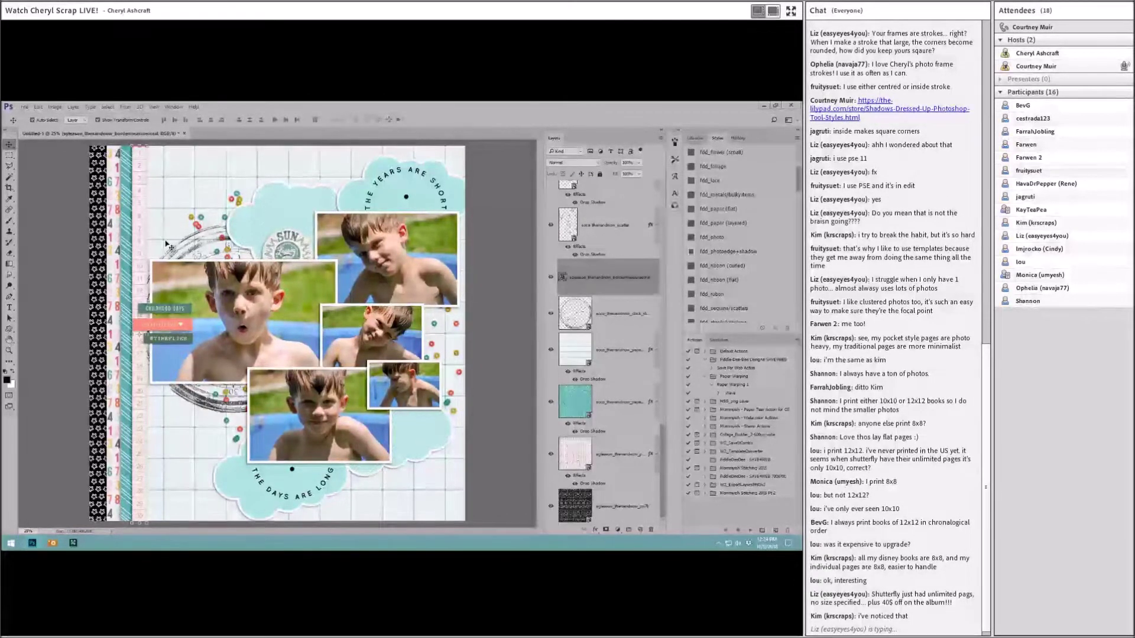
# Switch to ACDSee and bring the teal alarm clock from the kit onto the Photoshop page
pyautogui.click(51, 544)
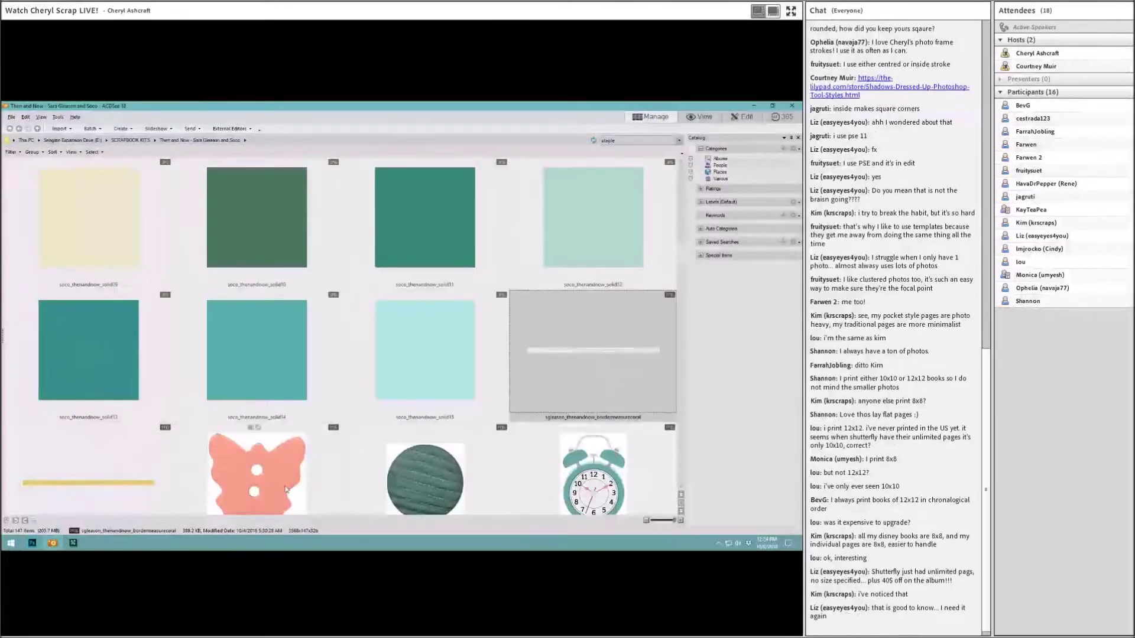
pyautogui.scroll(-2, 369, 461)
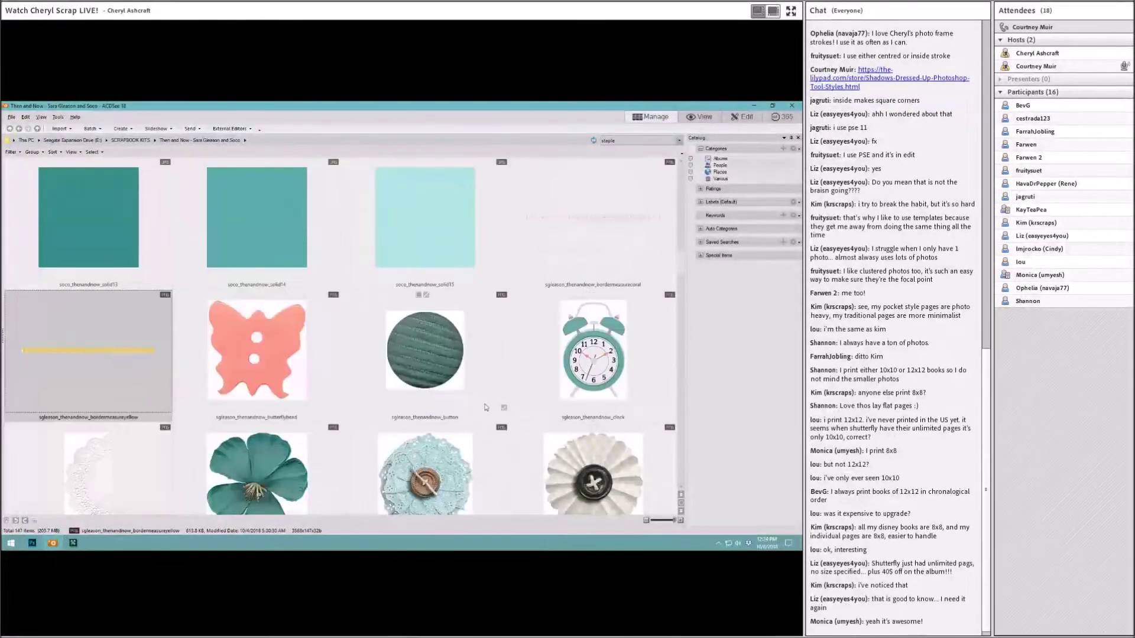
pyautogui.scroll(-2, 484, 407)
pyautogui.moveTo(594, 248); pyautogui.dragTo(277, 333)
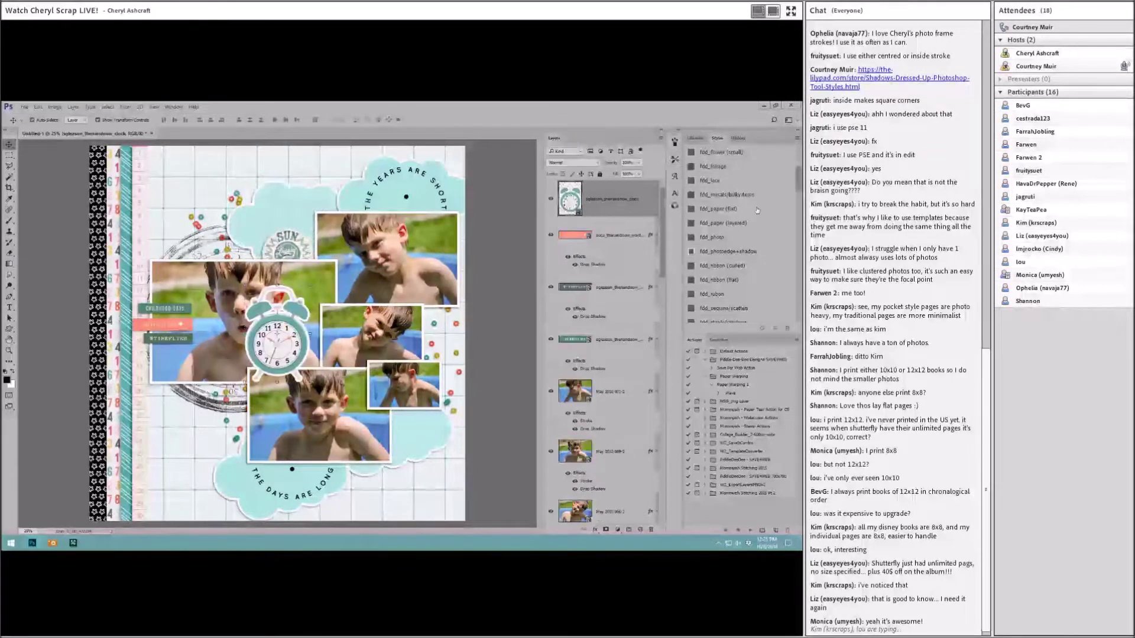
# Shrink the teal alarm clock and move it to the left edge of the bottom photo
pyautogui.hotkey('ctrl', 't')
pyautogui.moveTo(310, 288); pyautogui.dragTo(244, 420)
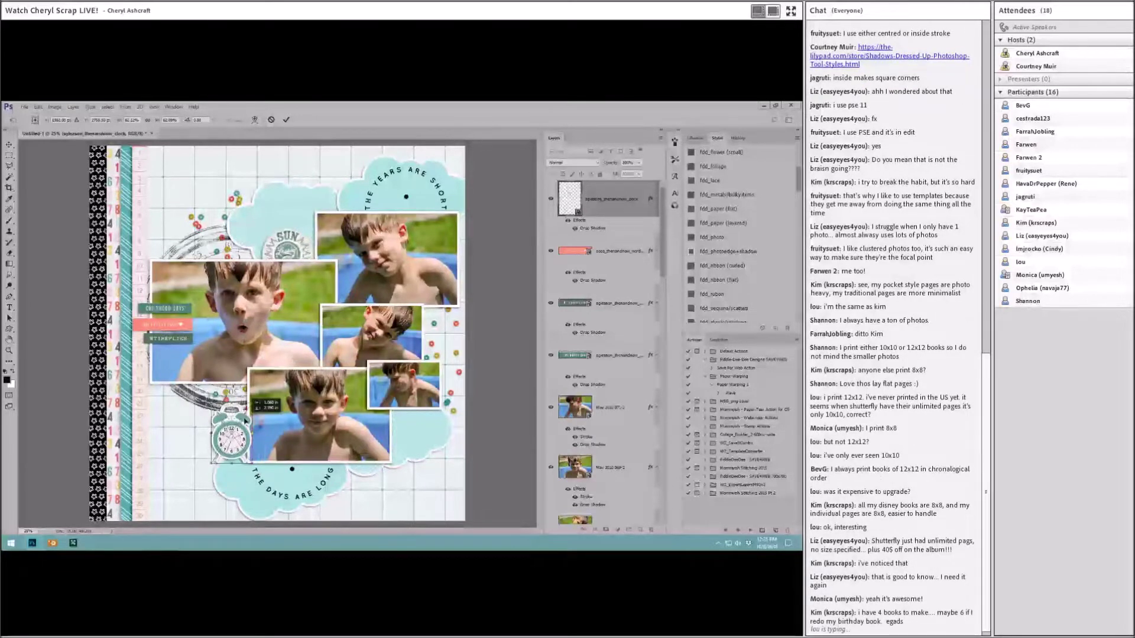
pyautogui.click(286, 120)
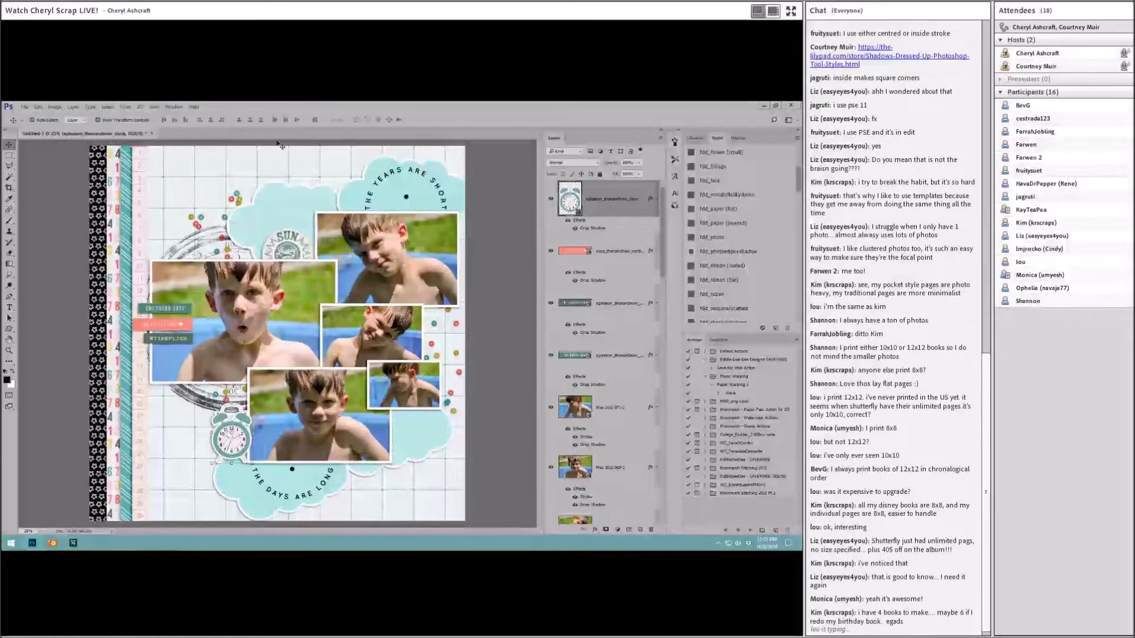
# Switch to ACDSee, find the black and teal ribbons in the kit and bring both onto the Photoshop page
pyautogui.hotkey('alt', 'Tab')
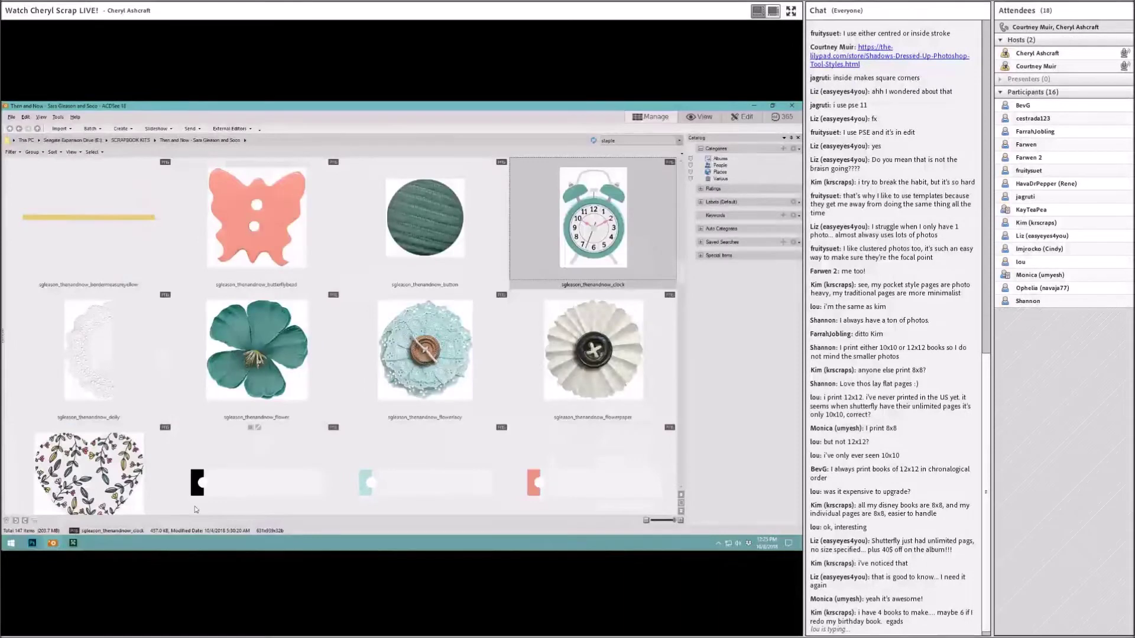
pyautogui.scroll(-1, 367, 372)
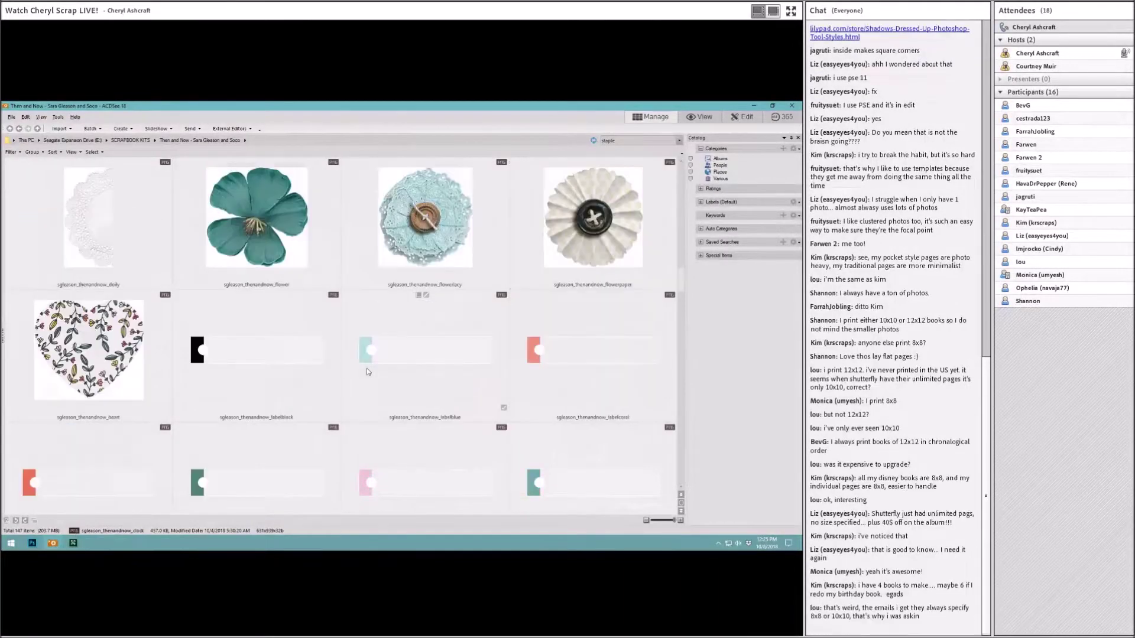
pyautogui.click(253, 169)
pyautogui.scroll(1, 463, 281)
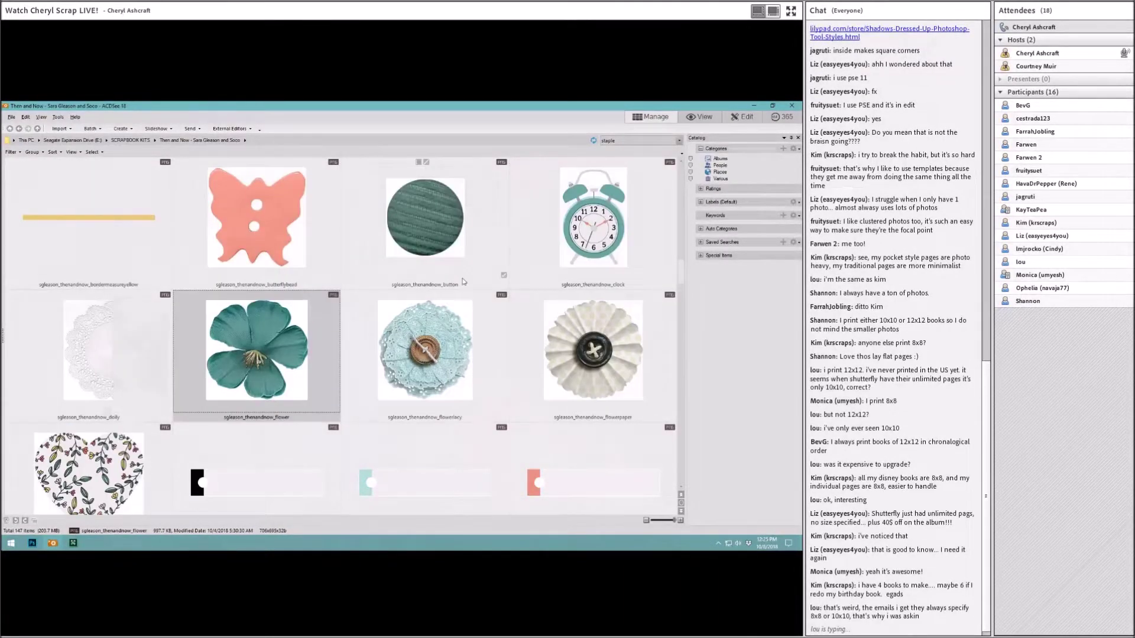
pyautogui.click(89, 467)
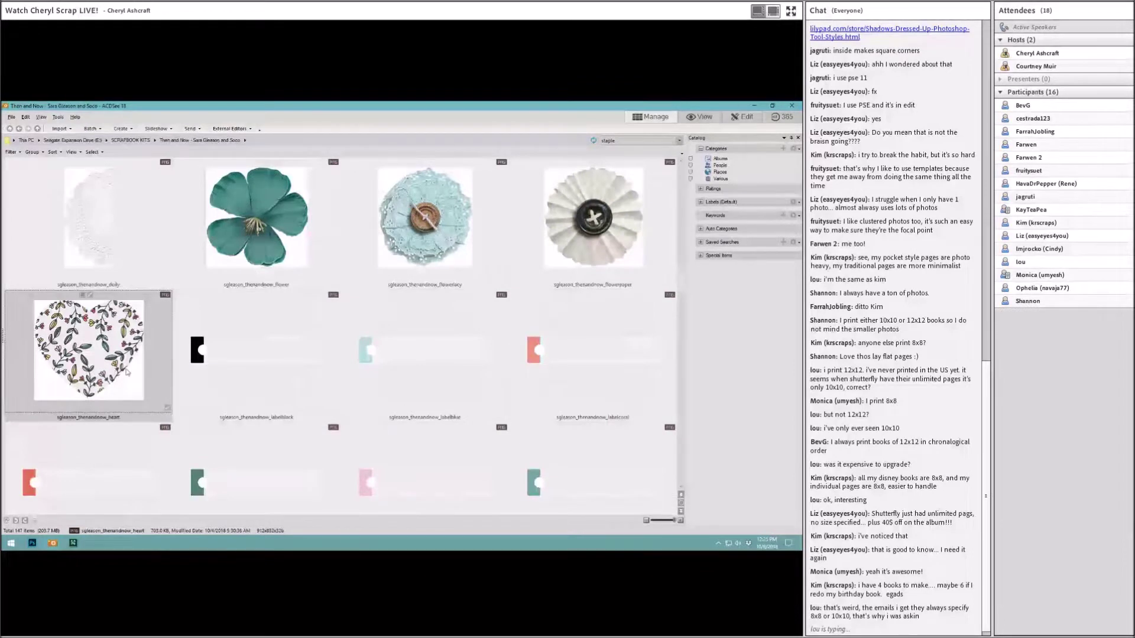
pyautogui.click(308, 292)
pyautogui.scroll(-1, 500, 379)
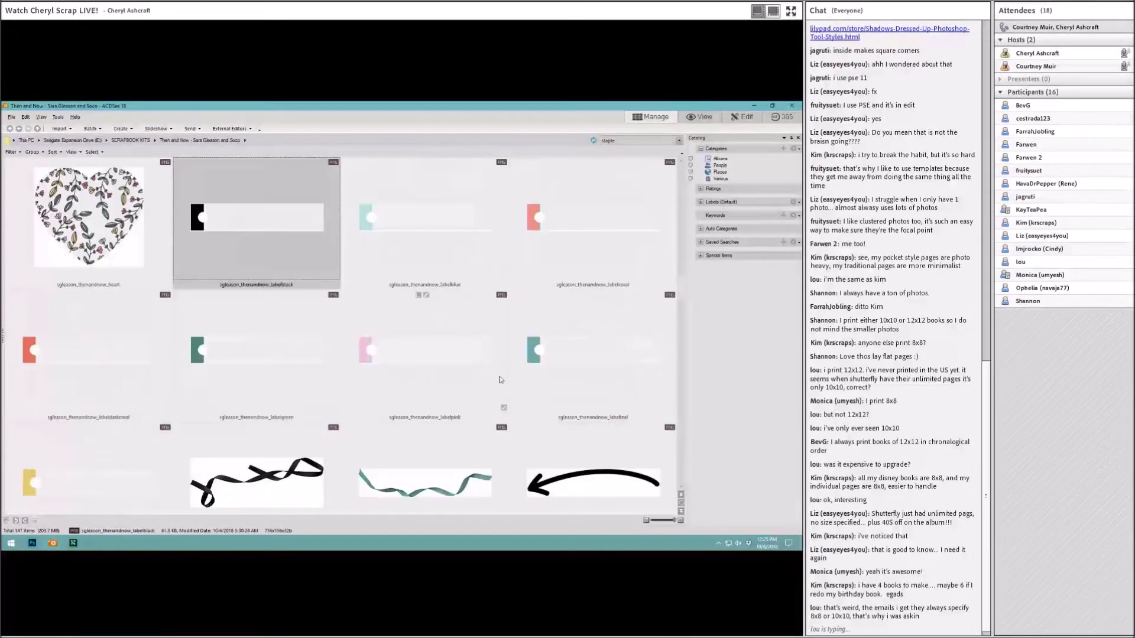
pyautogui.click(154, 369)
pyautogui.scroll(-1, 231, 379)
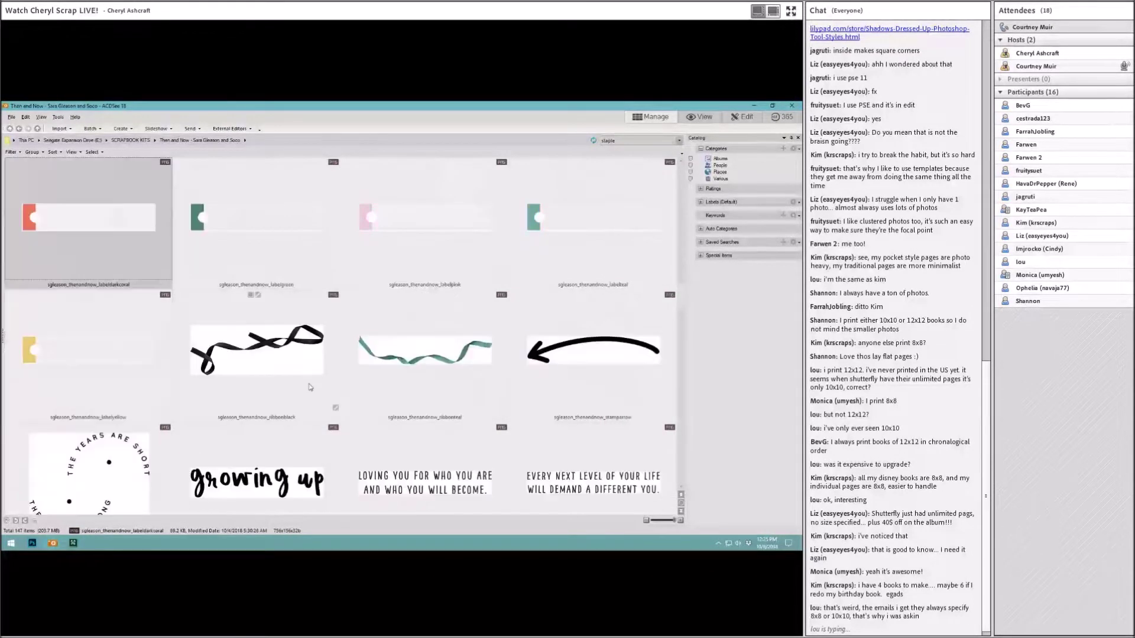
pyautogui.click(402, 385)
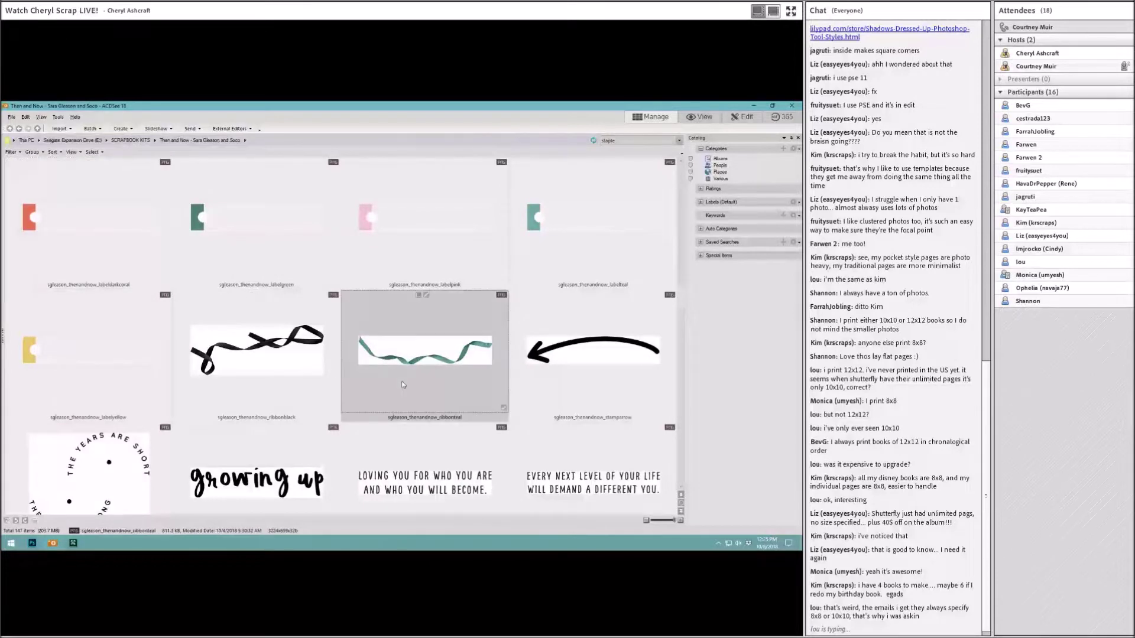
pyautogui.keyDown('ctrl'); pyautogui.click(277, 377); pyautogui.keyUp('ctrl')
pyautogui.click(33, 542)
pyautogui.moveTo(464, 347); pyautogui.dragTo(449, 327)
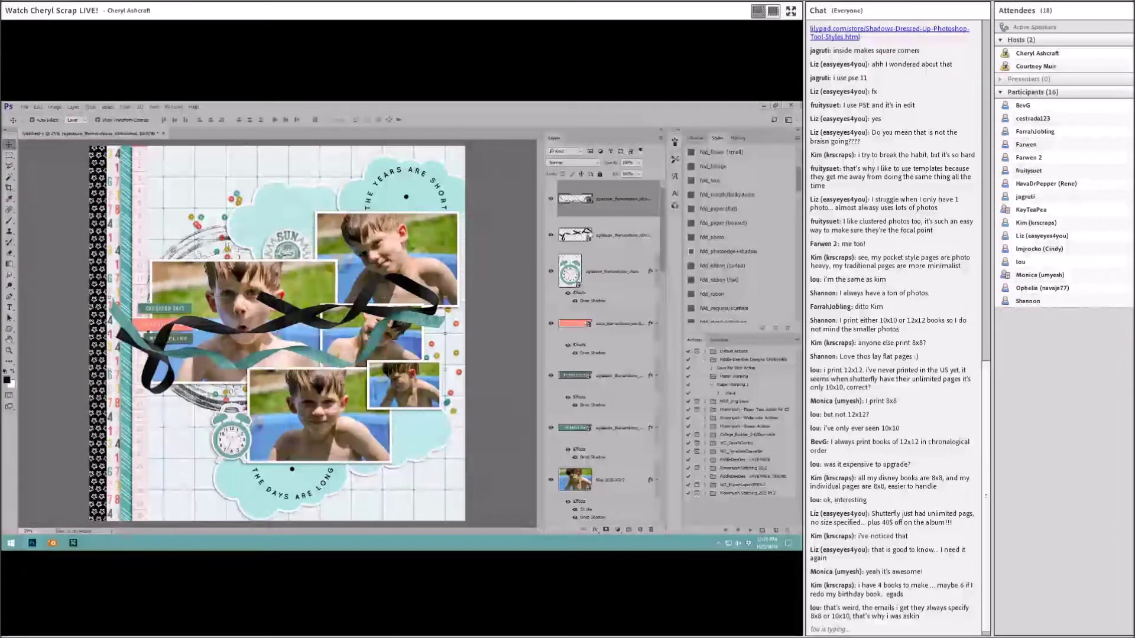
# Apply a drop-shadow style from the saved styles to both ribbon layers
pyautogui.keyDown('shift'); pyautogui.click(624, 235); pyautogui.keyUp('shift')
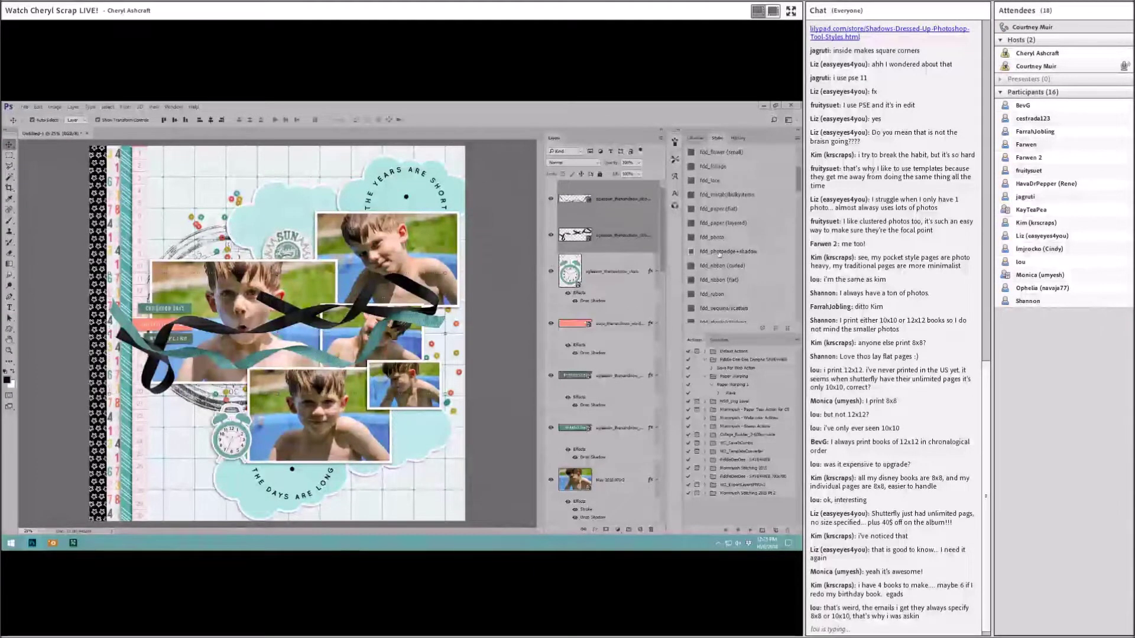
pyautogui.scroll(-3, 733, 284)
pyautogui.scroll(2, 742, 308)
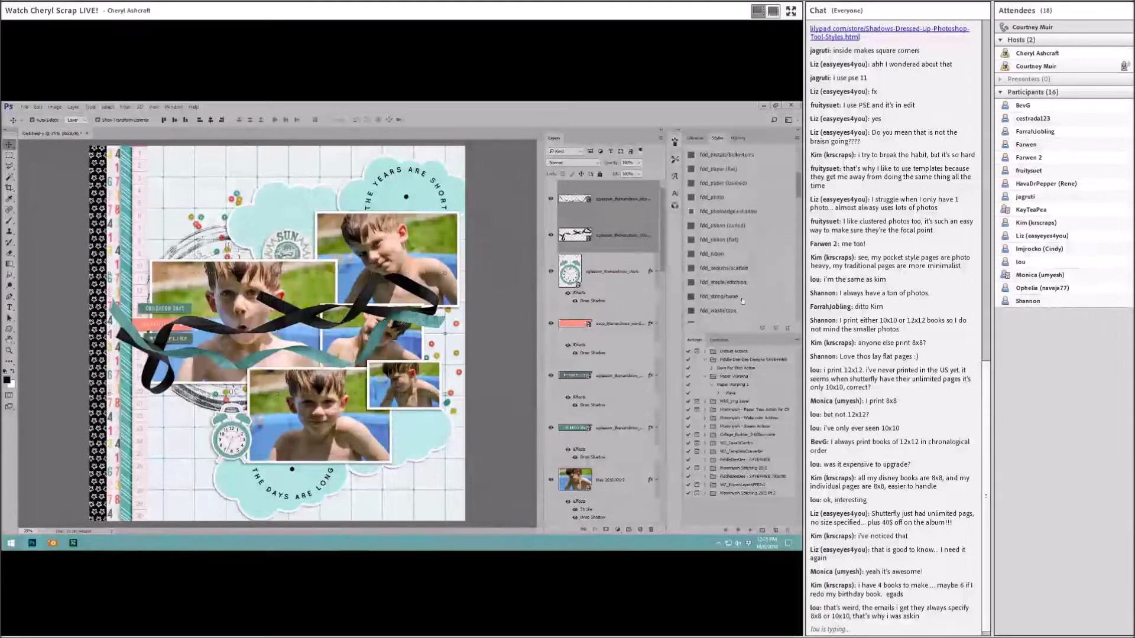
pyautogui.click(729, 238)
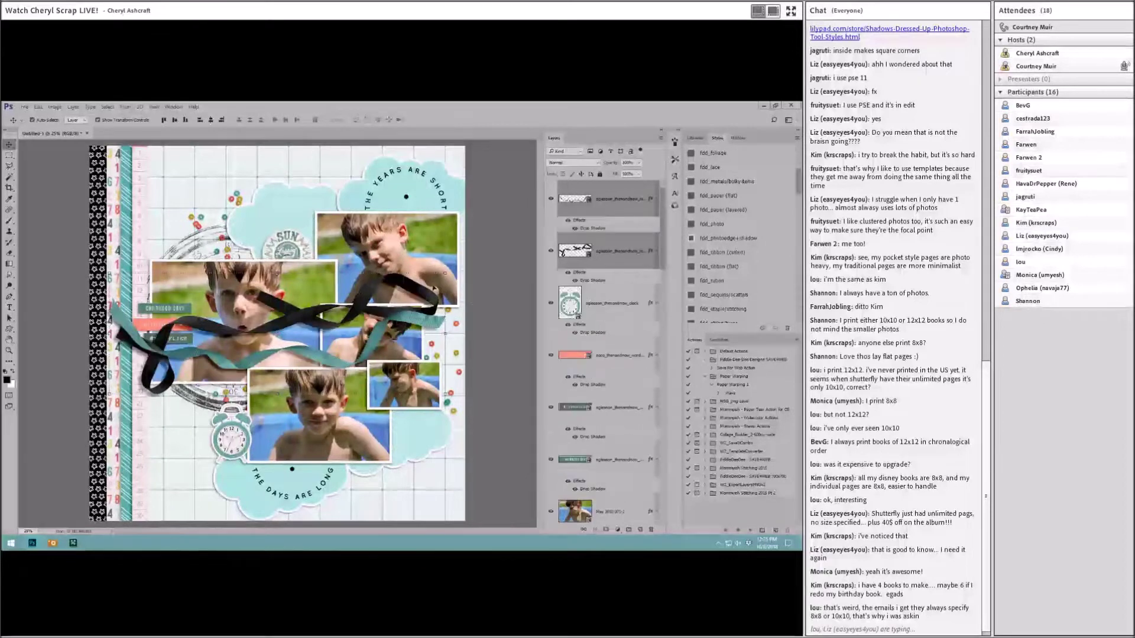
# Shrink both ribbons together and move them across the alarm clock and the bottom photo
pyautogui.hotkey('ctrl', 't')
pyautogui.moveTo(445, 274); pyautogui.dragTo(298, 416)
pyautogui.click(370, 119)
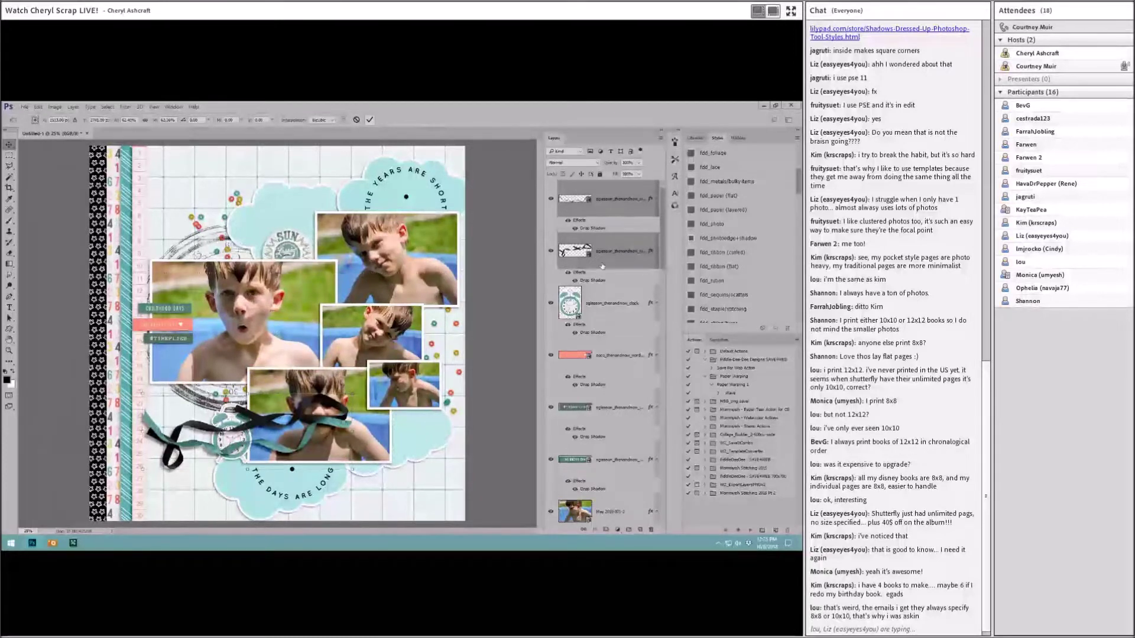
# Layer both ribbons beneath the photos and place a copy of them sticking out right of the smallest photo
pyautogui.moveTo(614, 262); pyautogui.dragTo(586, 535)
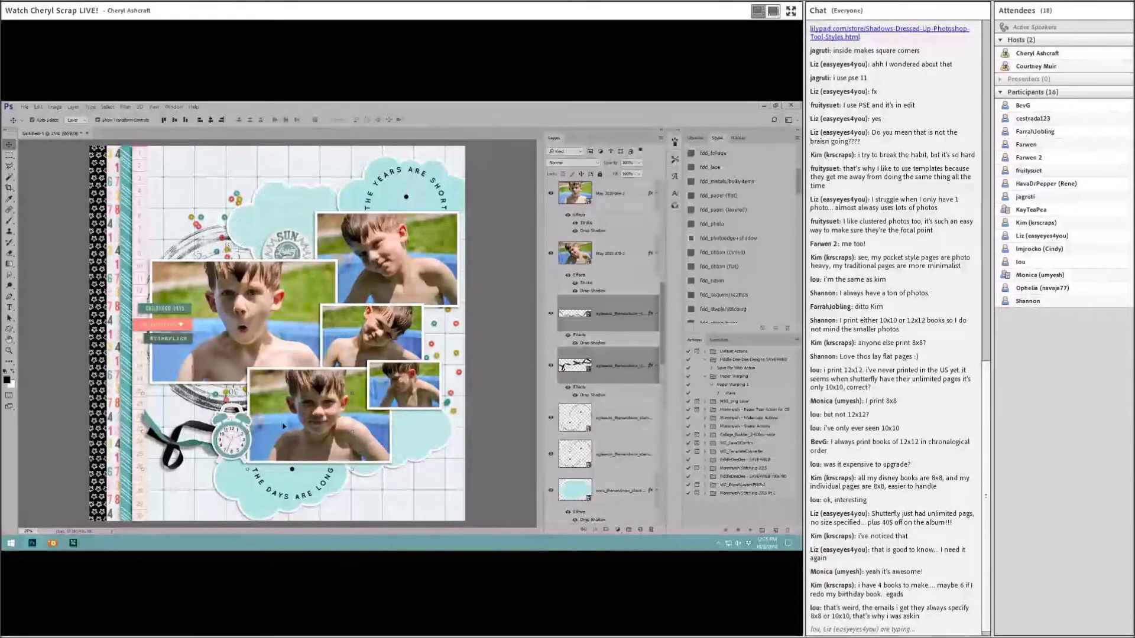
pyautogui.moveTo(171, 430); pyautogui.dragTo(286, 434)
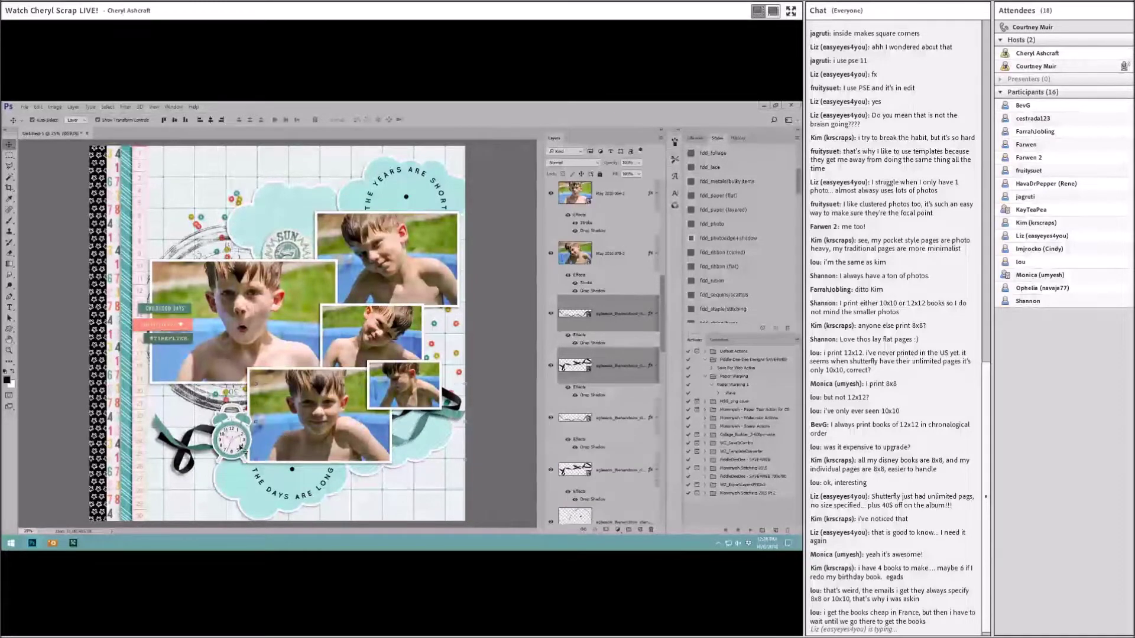
# Switch to ACDSee, find the floral sticker in the kit and place it above the top photo on the Photoshop page
pyautogui.click(53, 544)
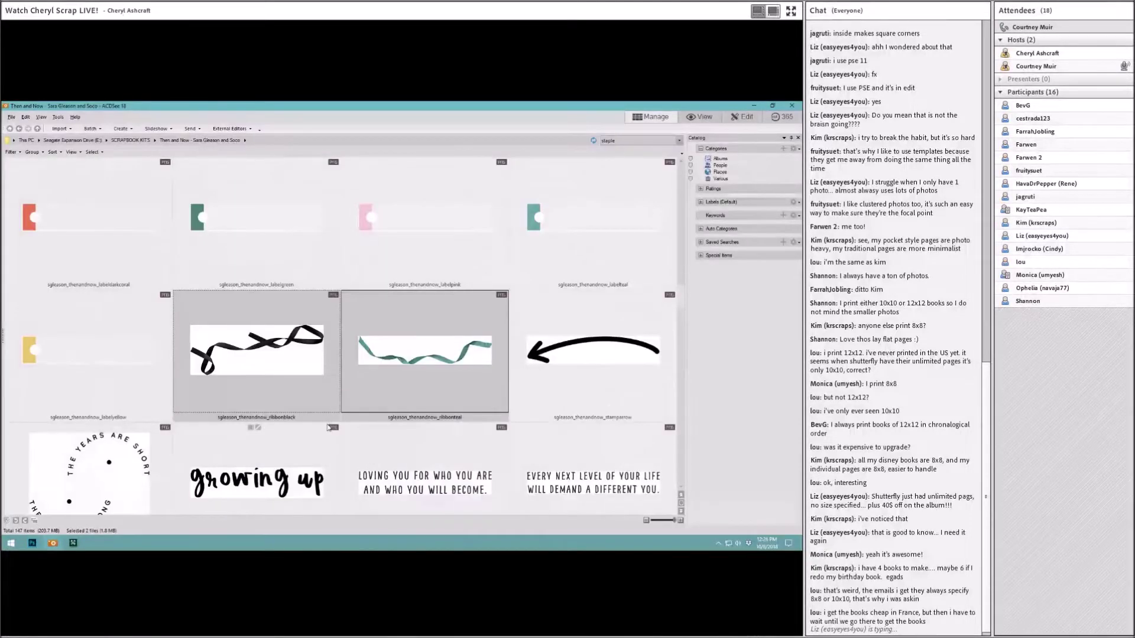
pyautogui.scroll(-5, 328, 428)
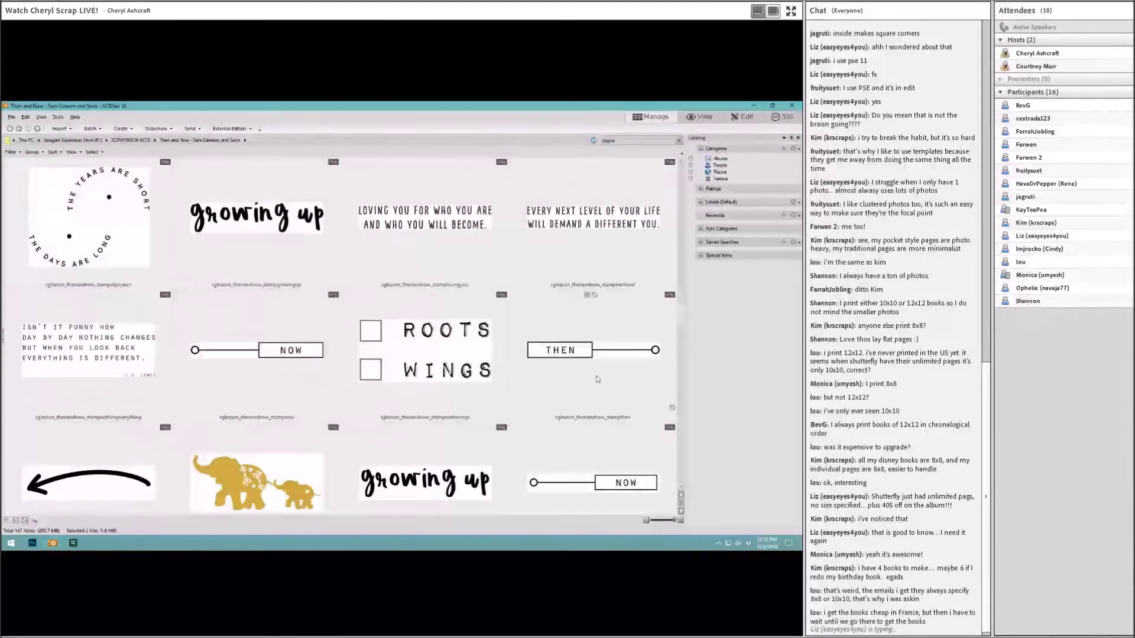
pyautogui.scroll(-5, 476, 363)
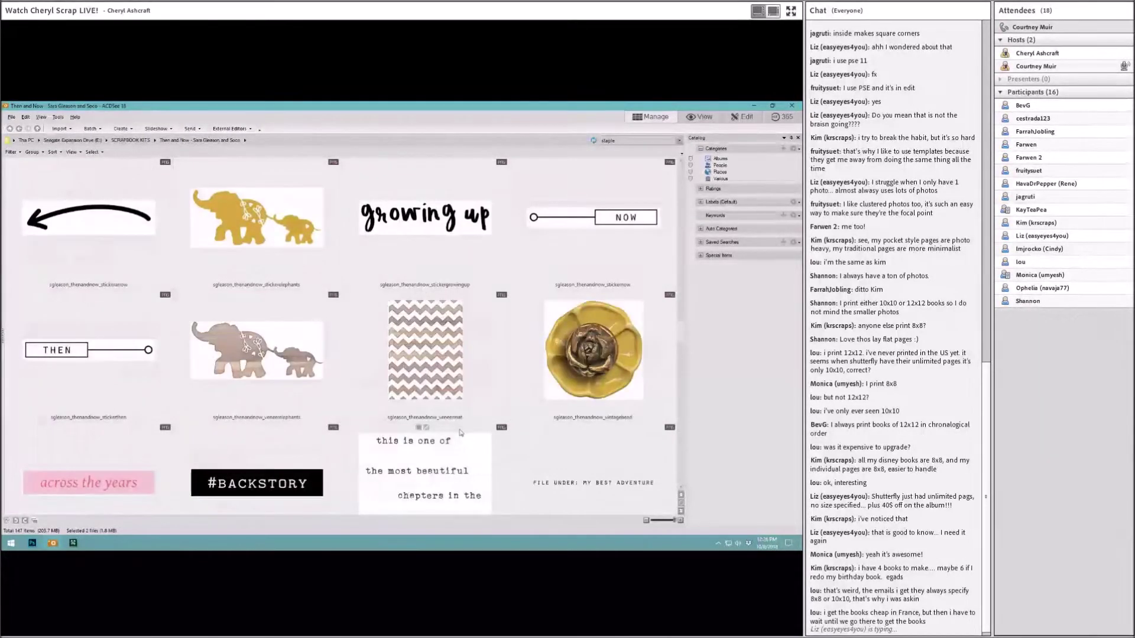
pyautogui.scroll(-3, 460, 433)
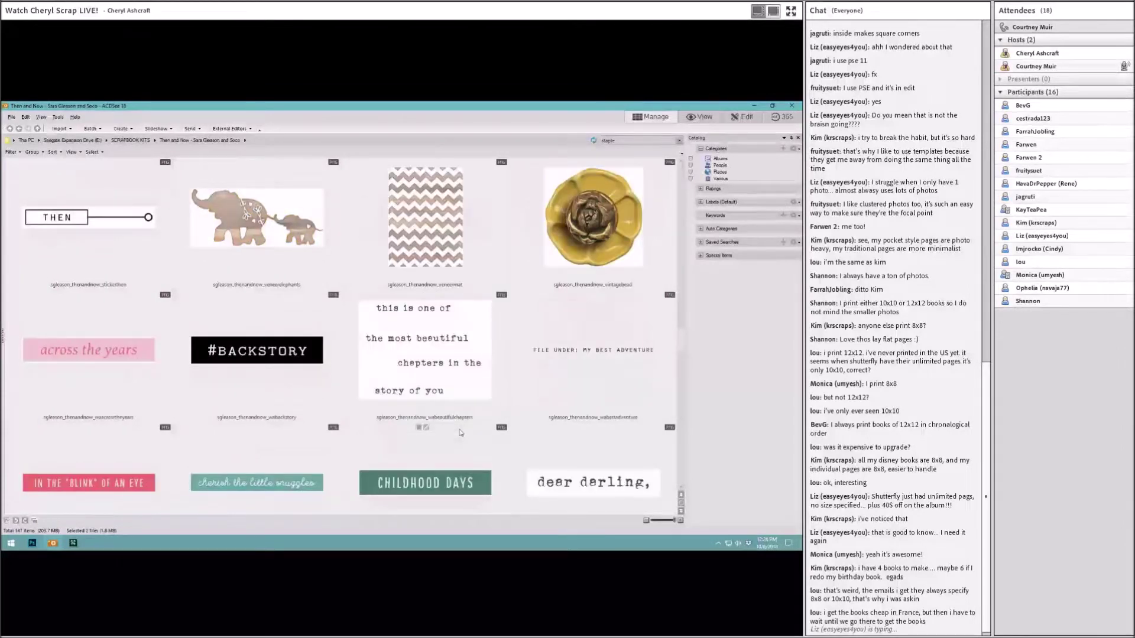
pyautogui.scroll(-3, 460, 433)
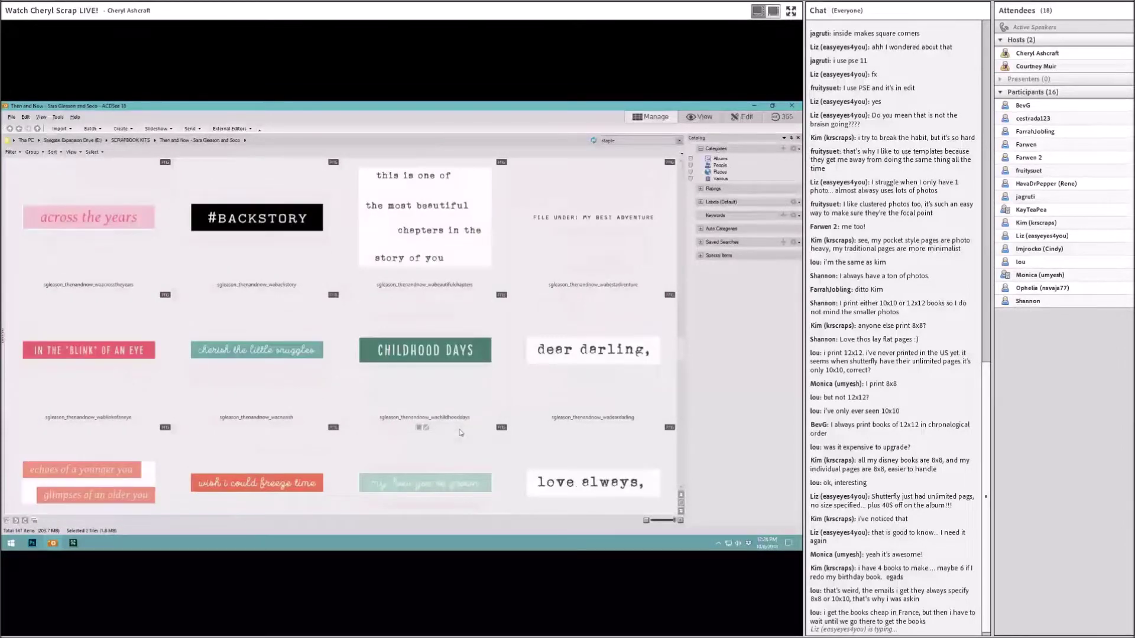
pyautogui.scroll(-3, 367, 458)
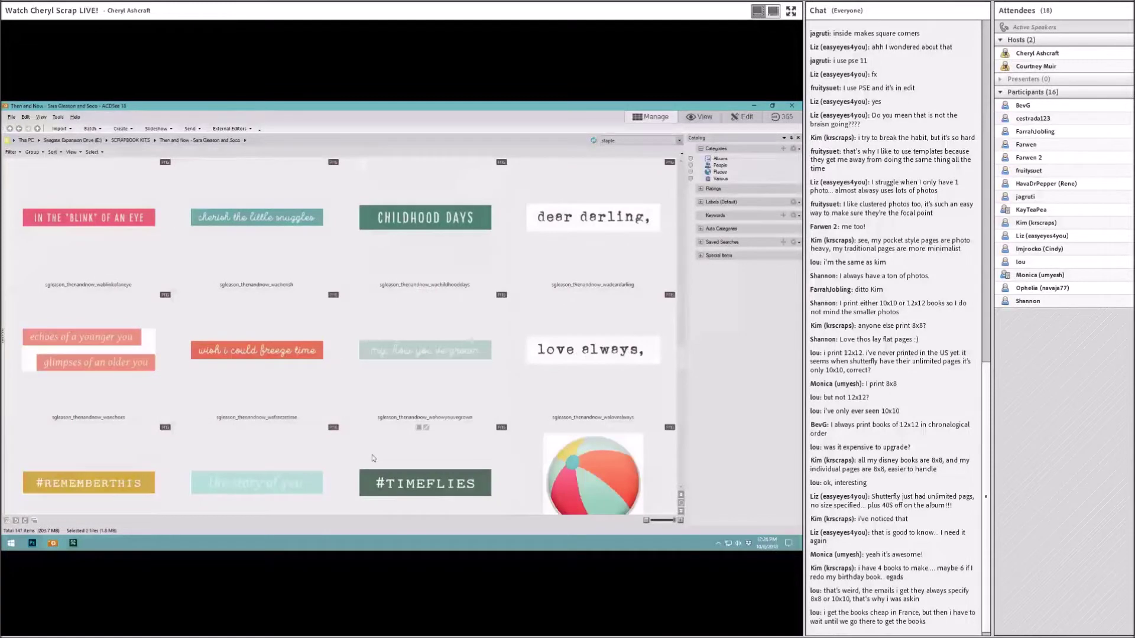
pyautogui.click(254, 381)
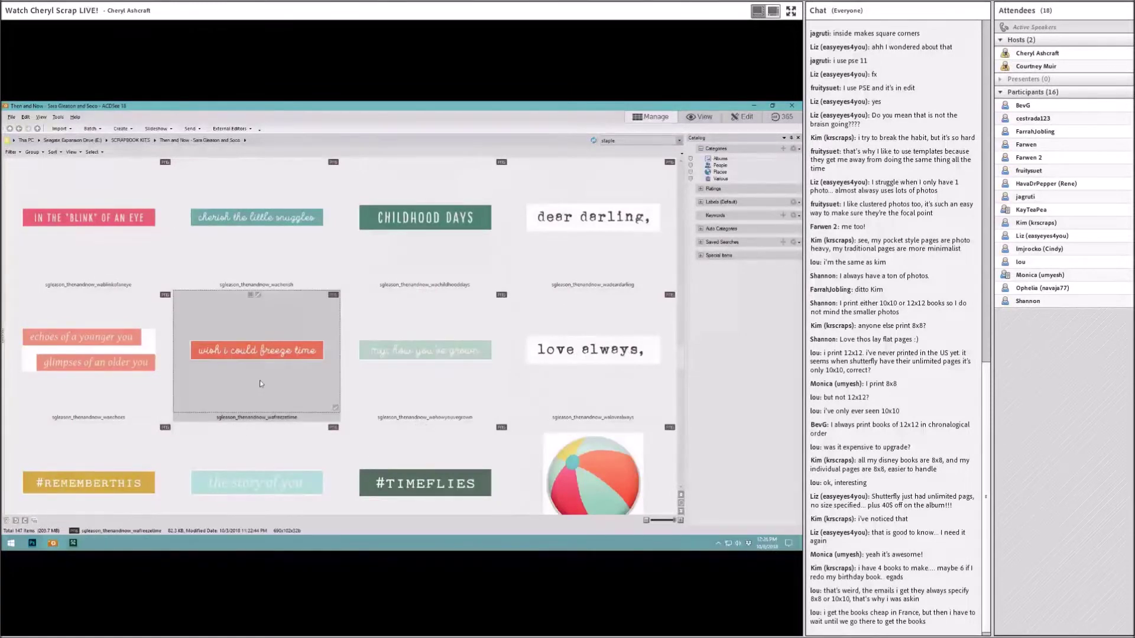
pyautogui.scroll(-3, 260, 384)
pyautogui.scroll(-3, 529, 387)
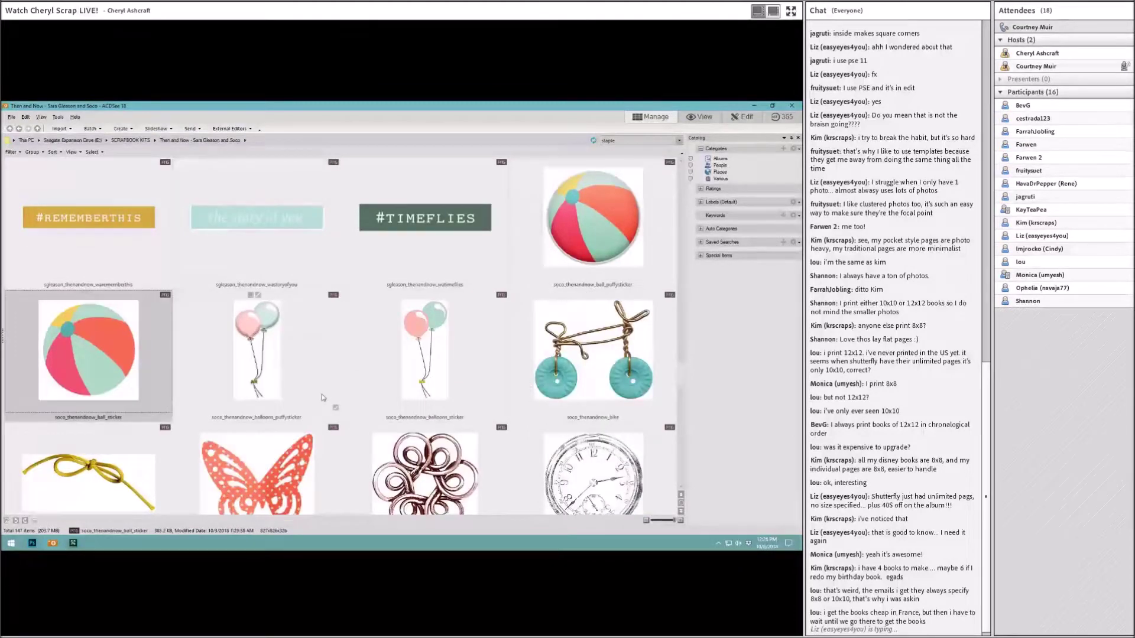
pyautogui.scroll(-3, 480, 422)
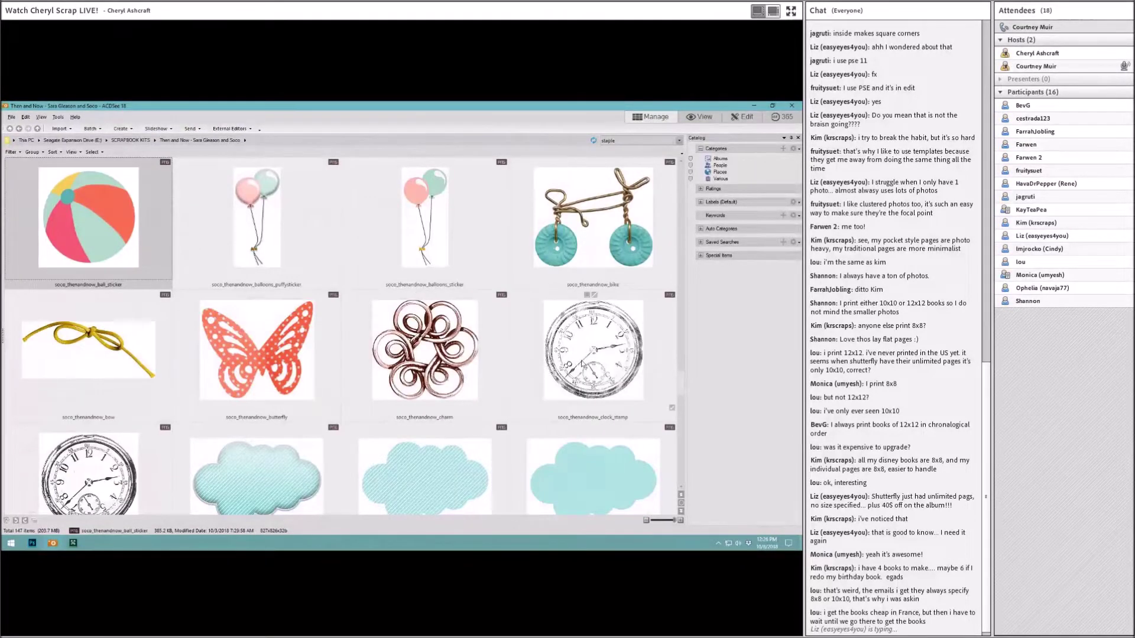
pyautogui.scroll(-6, 472, 428)
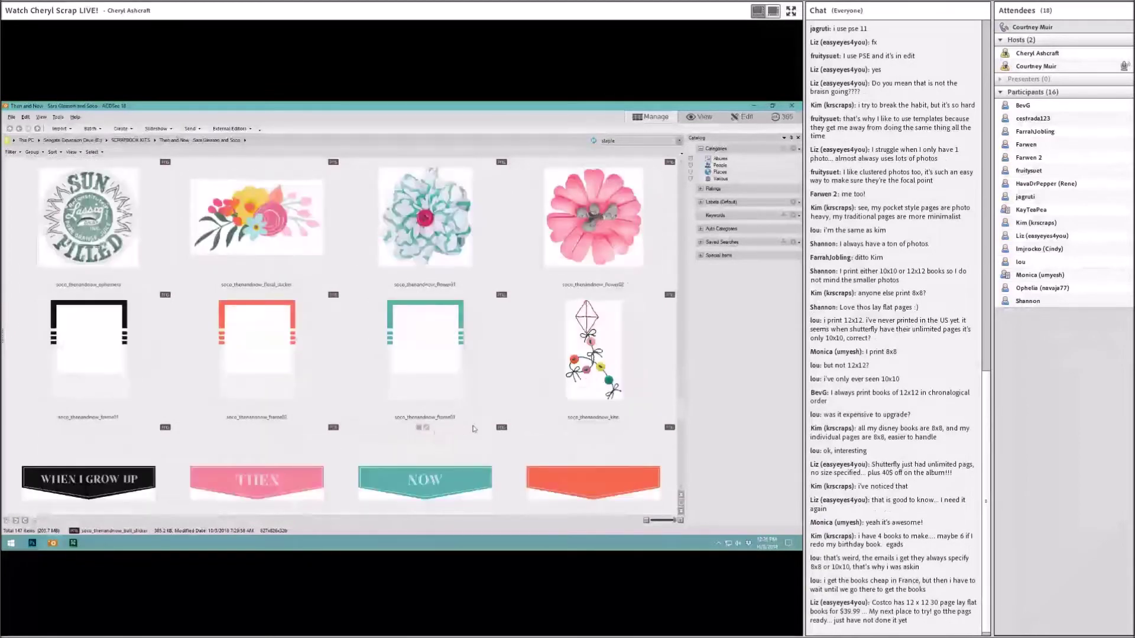
pyautogui.click(261, 245)
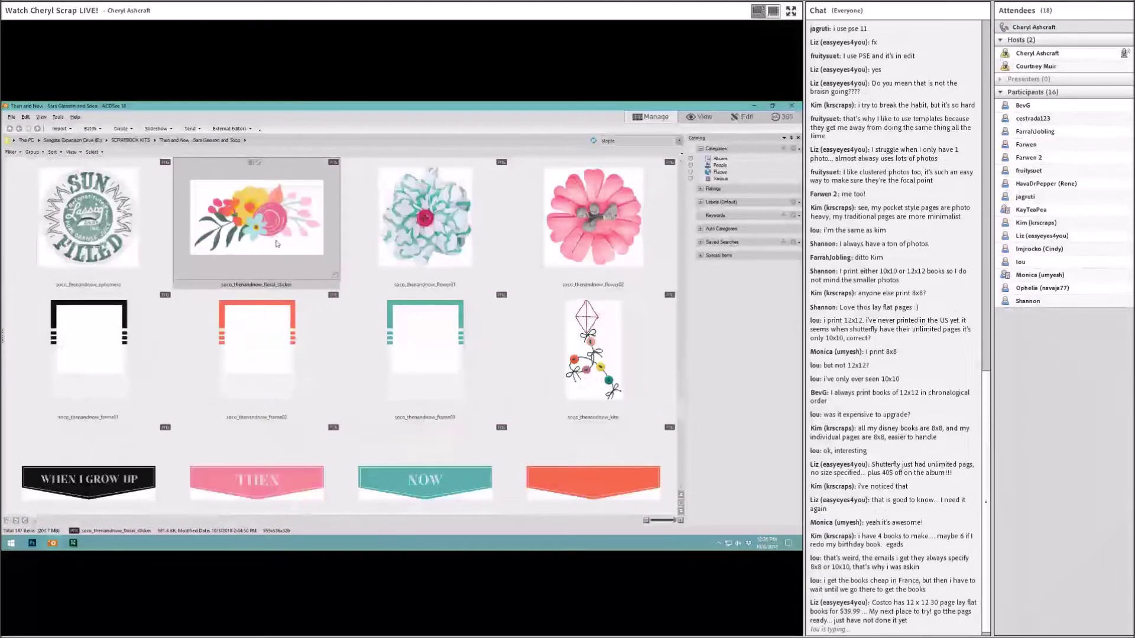
pyautogui.moveTo(269, 244); pyautogui.dragTo(346, 207)
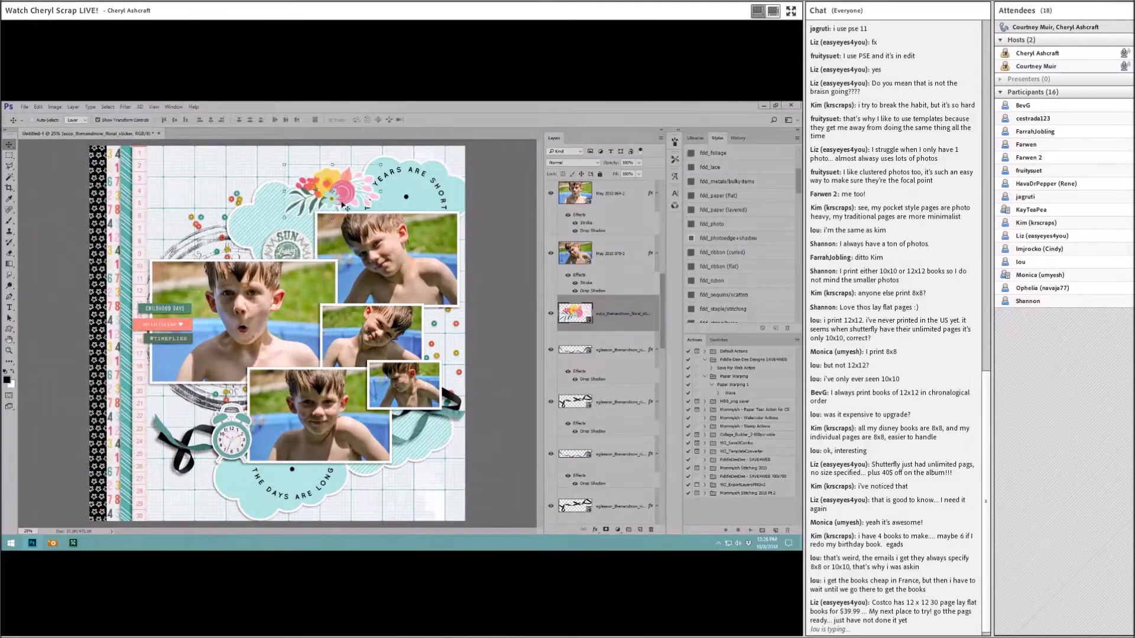
# Layer the floral sticker just beneath the cloud layers and apply the paper (flat) style to it
pyautogui.scroll(-5, 606, 331)
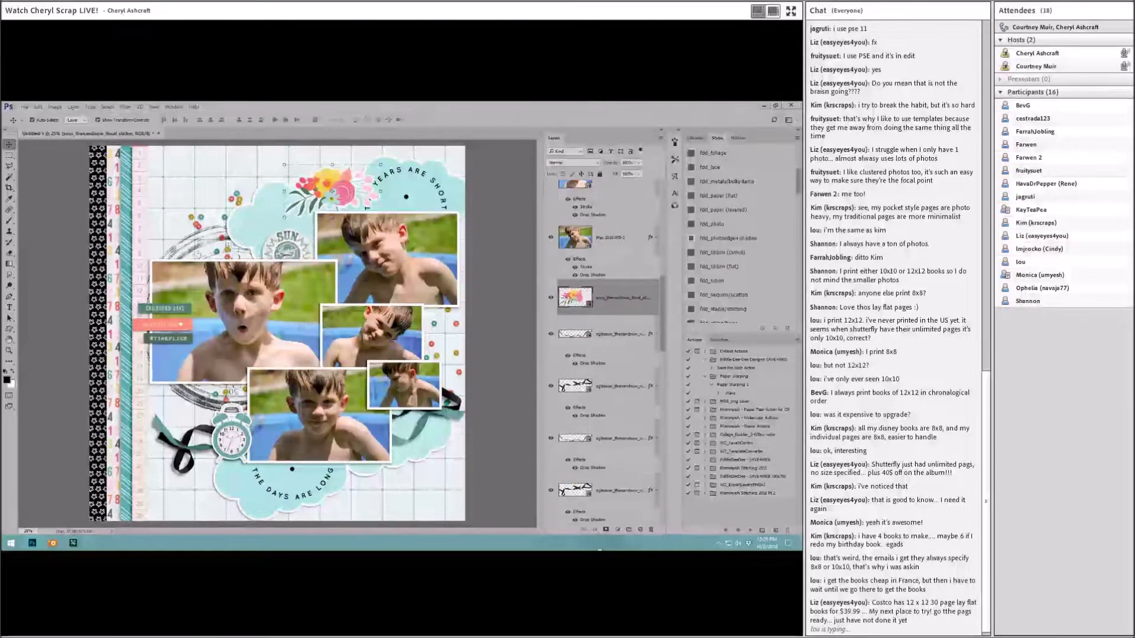
pyautogui.moveTo(615, 225); pyautogui.dragTo(612, 277)
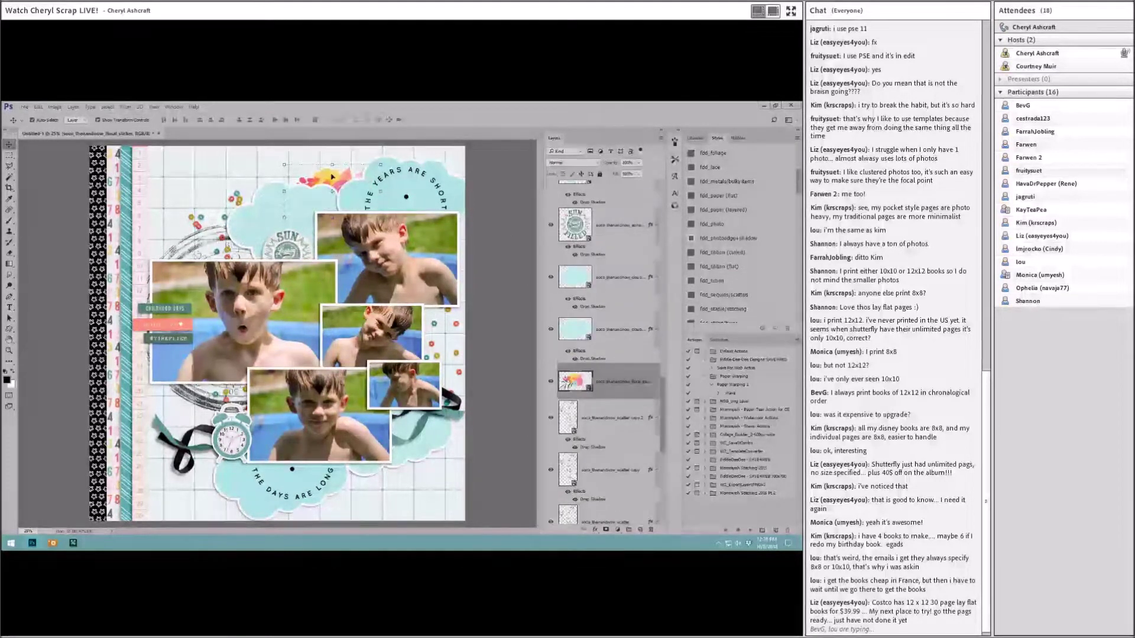
pyautogui.click(721, 199)
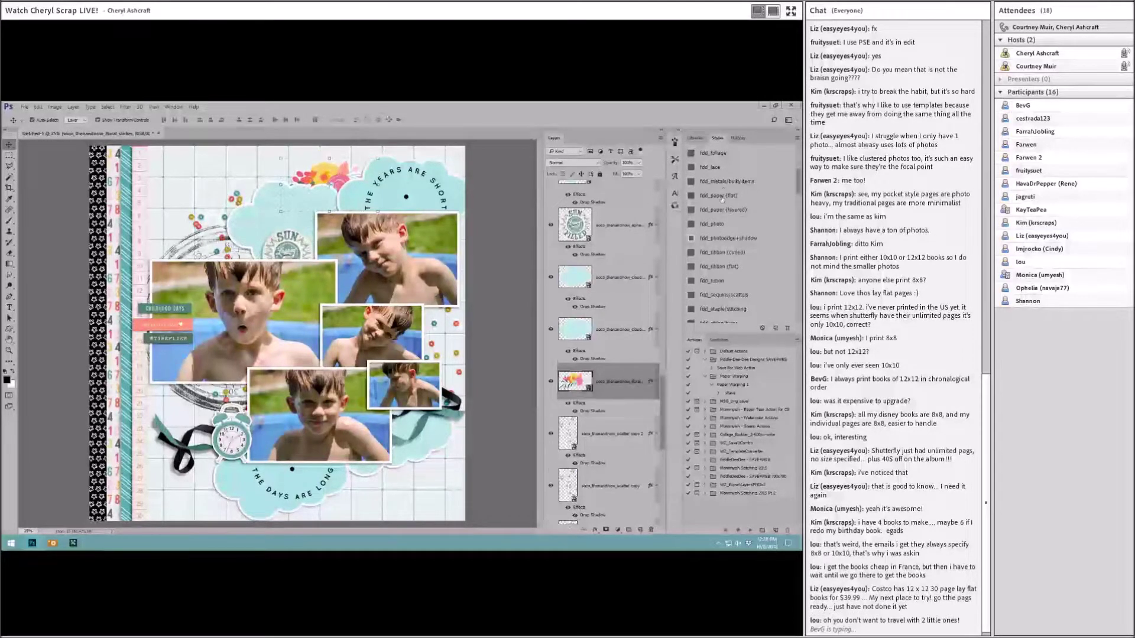
# Duplicate the floral sticker twice, tucking one copy beside the smallest photo and the other left of the alarm clock
pyautogui.moveTo(333, 175); pyautogui.dragTo(396, 371)
pyautogui.moveTo(331, 355); pyautogui.dragTo(204, 441)
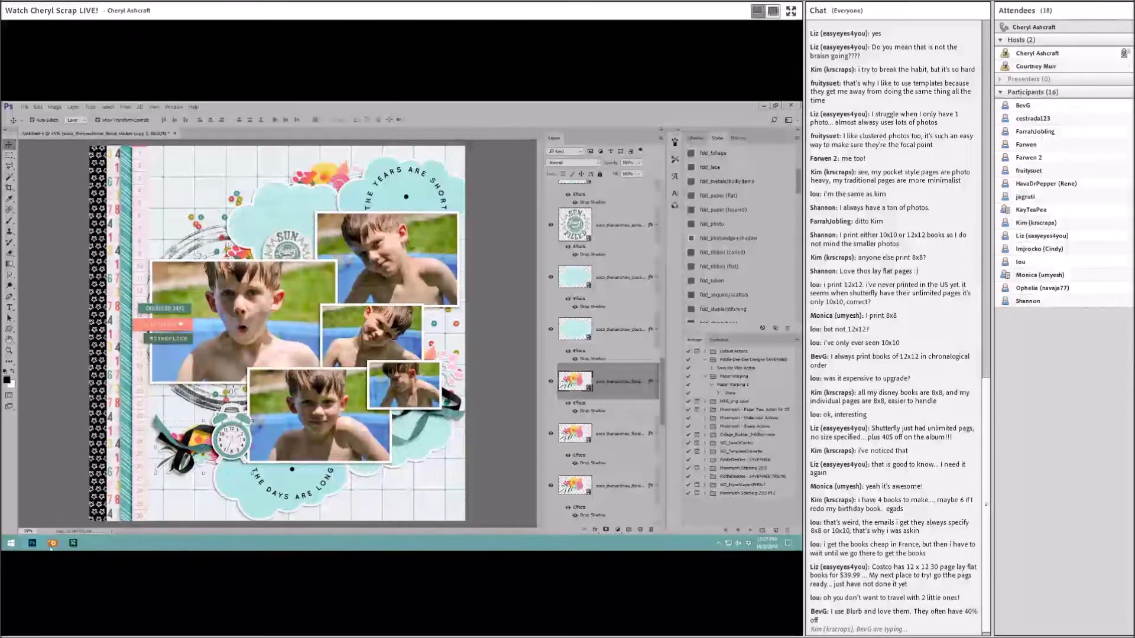
# Switch to ACDSee, bring the coral pinwheel onto the Photoshop page and move it to the top of the layer stack
pyautogui.click(52, 544)
pyautogui.scroll(-5, 329, 482)
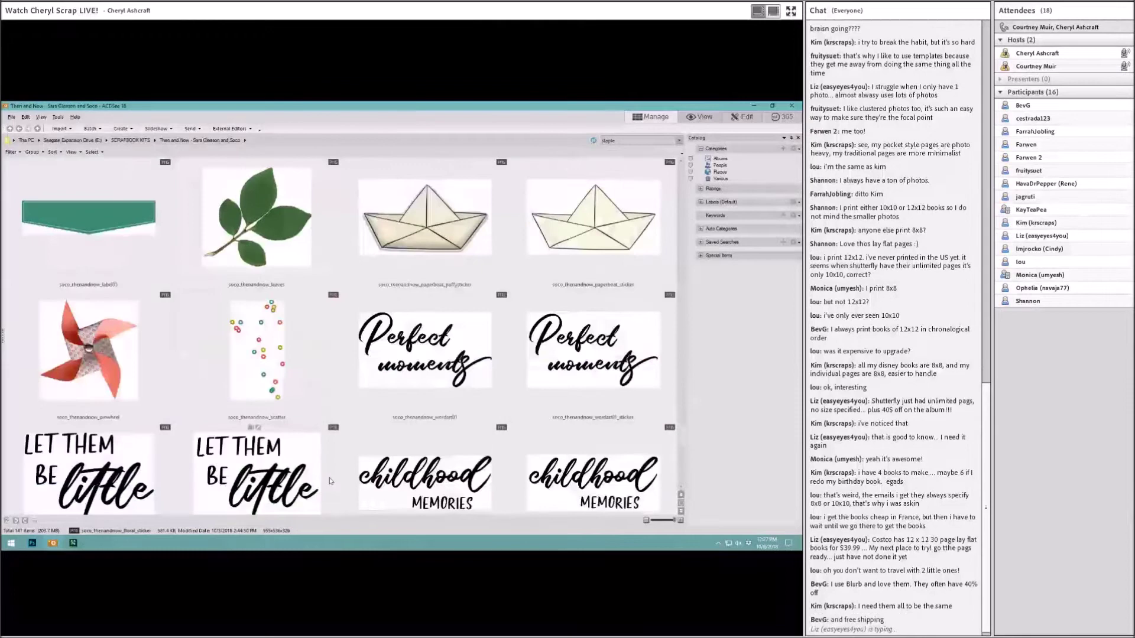
pyautogui.click(33, 541)
pyautogui.moveTo(34, 535); pyautogui.dragTo(269, 416)
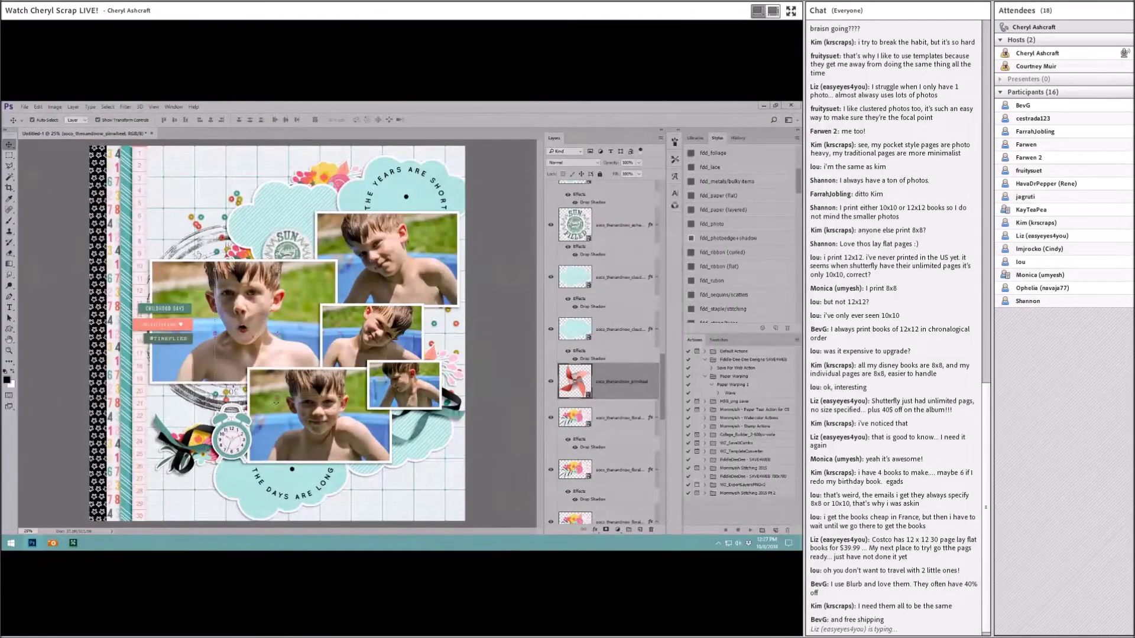
pyautogui.hotkey('ctrl', 'shift', ']')
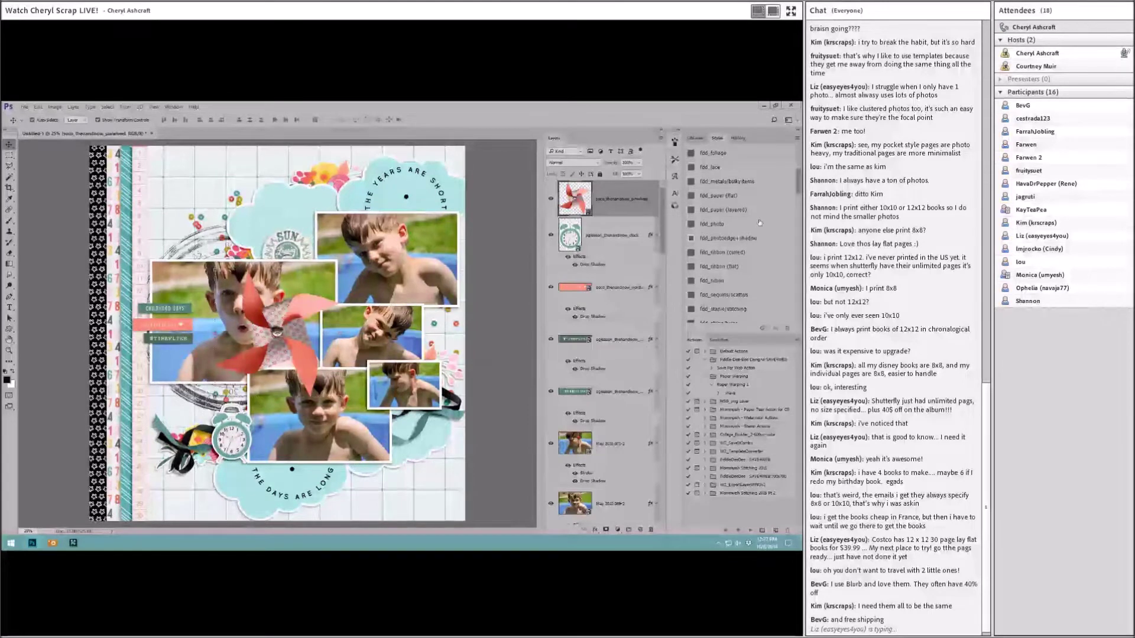
# Apply a drop shadow style to the coral pinwheel, scale it down and place it over the upper-left cloud
pyautogui.scroll(2, 760, 222)
pyautogui.click(755, 225)
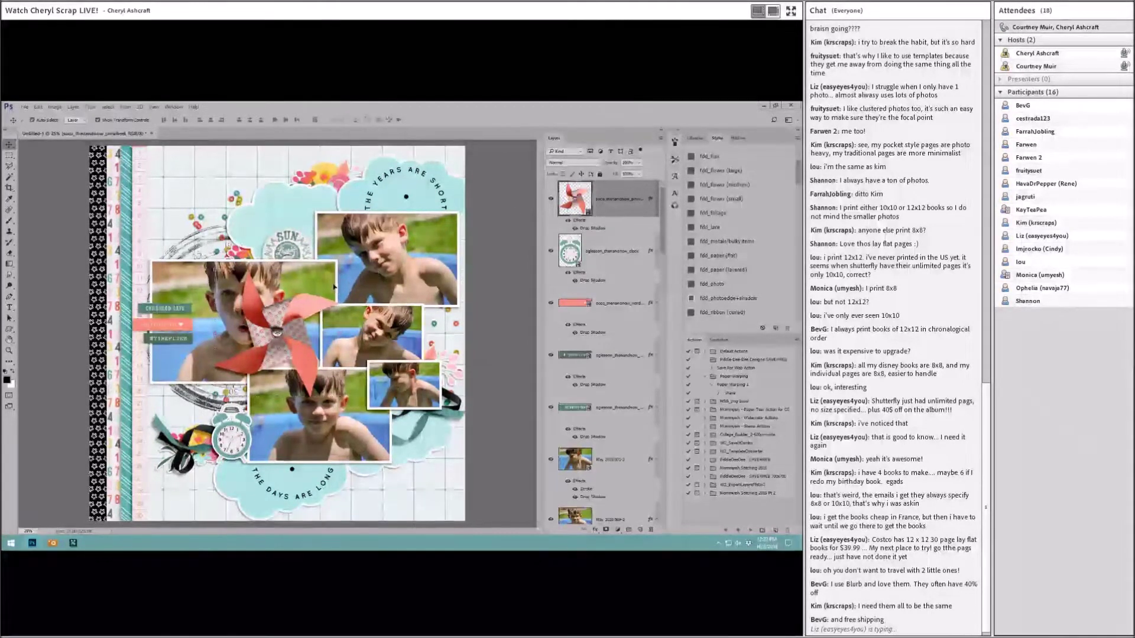
pyautogui.hotkey('ctrl', 't')
pyautogui.moveTo(228, 385); pyautogui.dragTo(263, 185)
pyautogui.moveTo(352, 227); pyautogui.dragTo(334, 260)
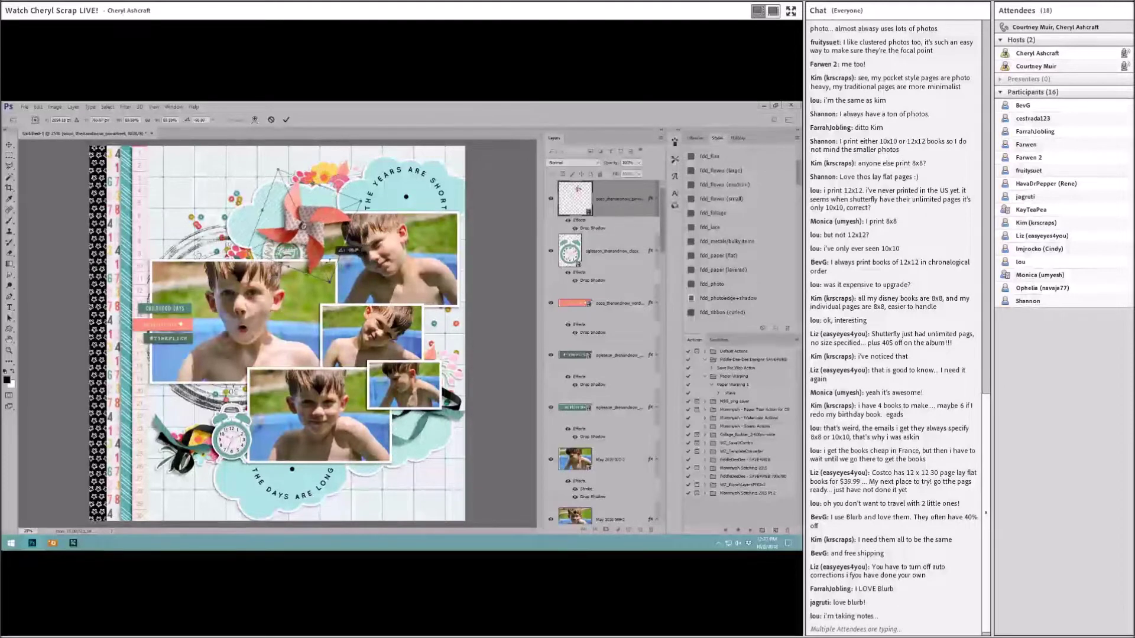
pyautogui.press('Return')
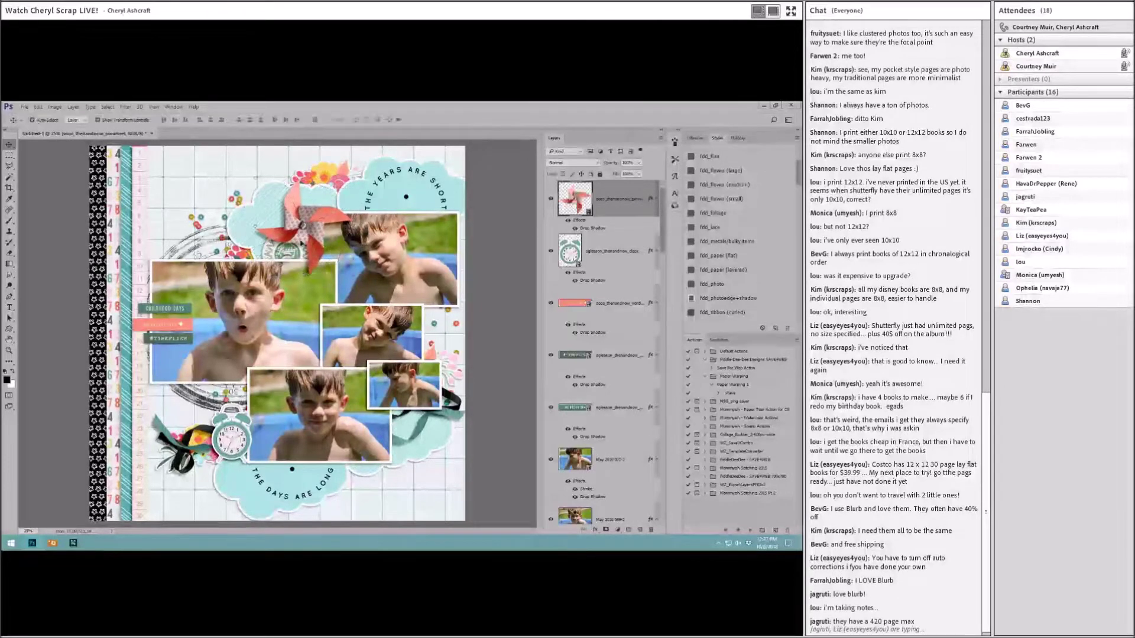
# Rotate and slightly shrink the pinwheel, nestling it between the large left photo and the top photo
pyautogui.moveTo(282, 255); pyautogui.dragTo(256, 260)
pyautogui.moveTo(301, 227); pyautogui.dragTo(313, 241)
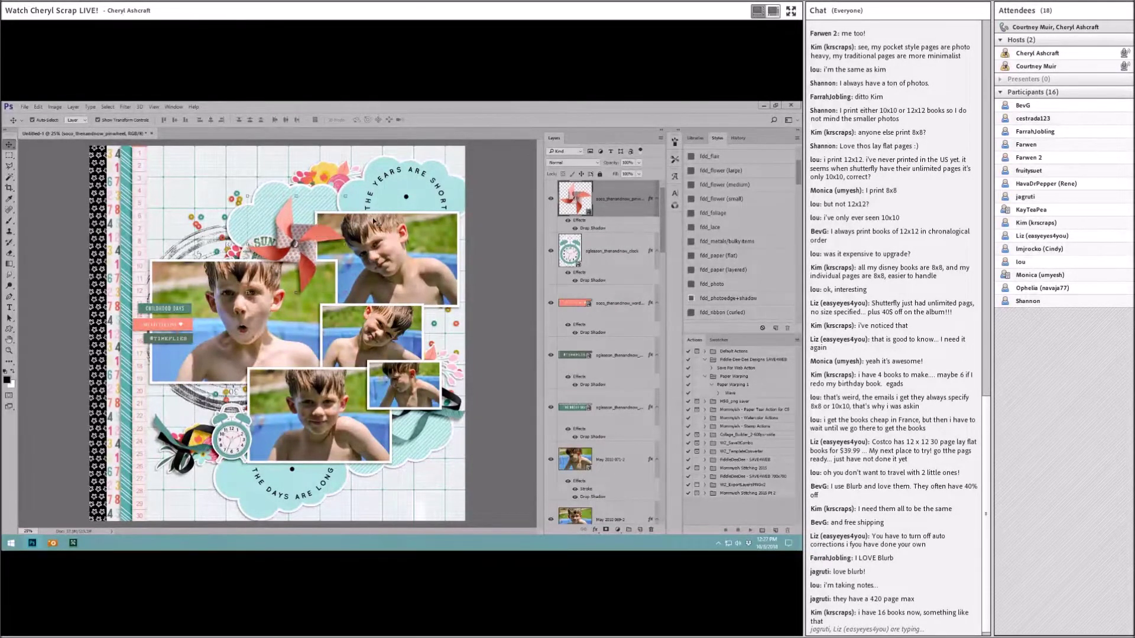
pyautogui.moveTo(363, 206); pyautogui.dragTo(365, 205)
pyautogui.click(292, 220)
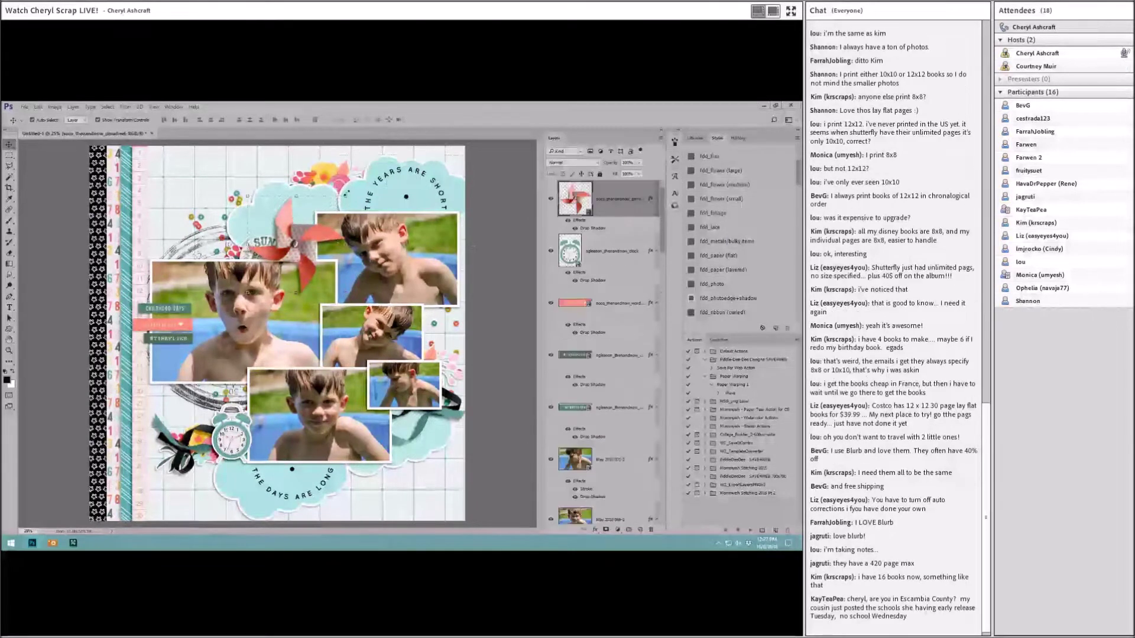
pyautogui.hotkey('ctrl', 't')
pyautogui.moveTo(358, 282); pyautogui.dragTo(362, 204)
pyautogui.moveTo(349, 192); pyautogui.dragTo(355, 198)
pyautogui.moveTo(298, 237); pyautogui.dragTo(321, 251)
pyautogui.click(286, 119)
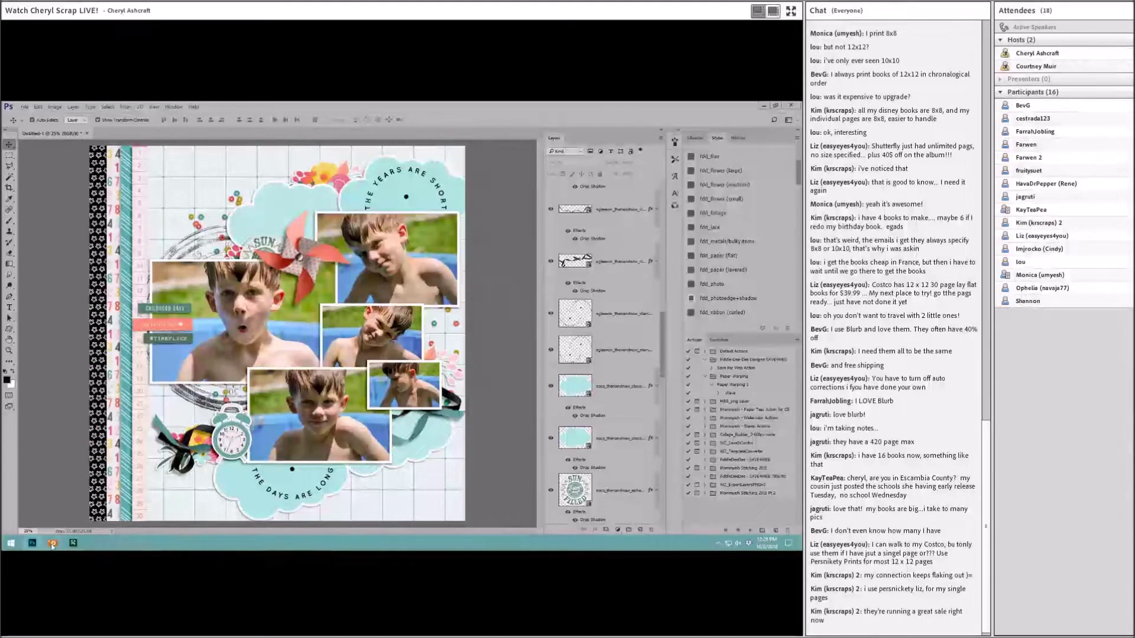
# Switch to ACDSee and look through the Then and Now kit's elements and word labels for a flower
pyautogui.click(52, 543)
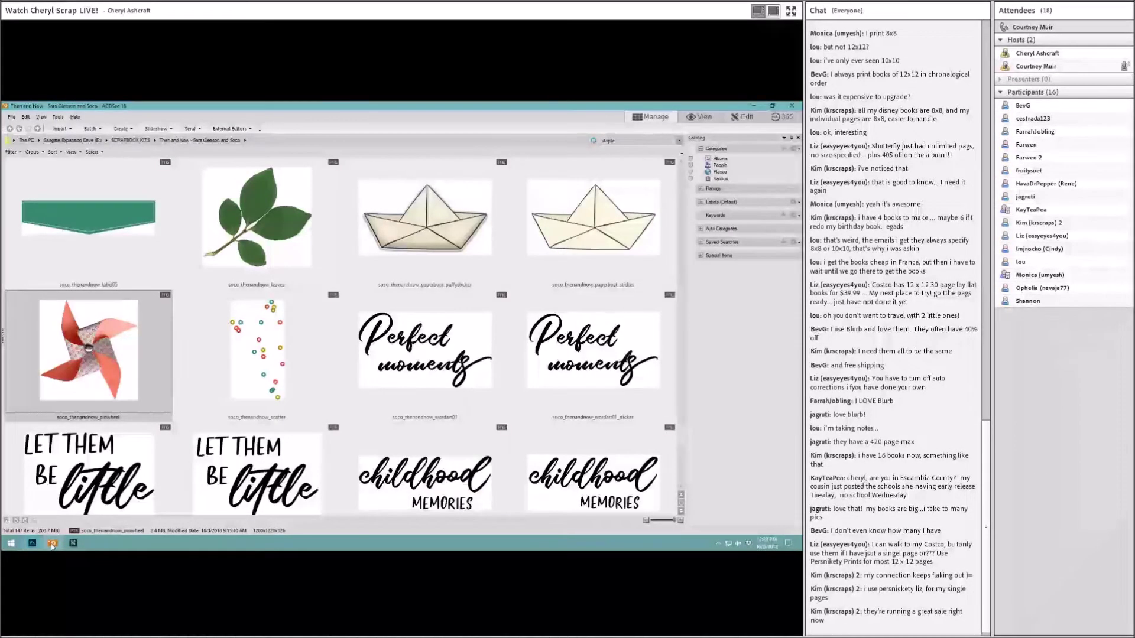
pyautogui.scroll(-10, 214, 499)
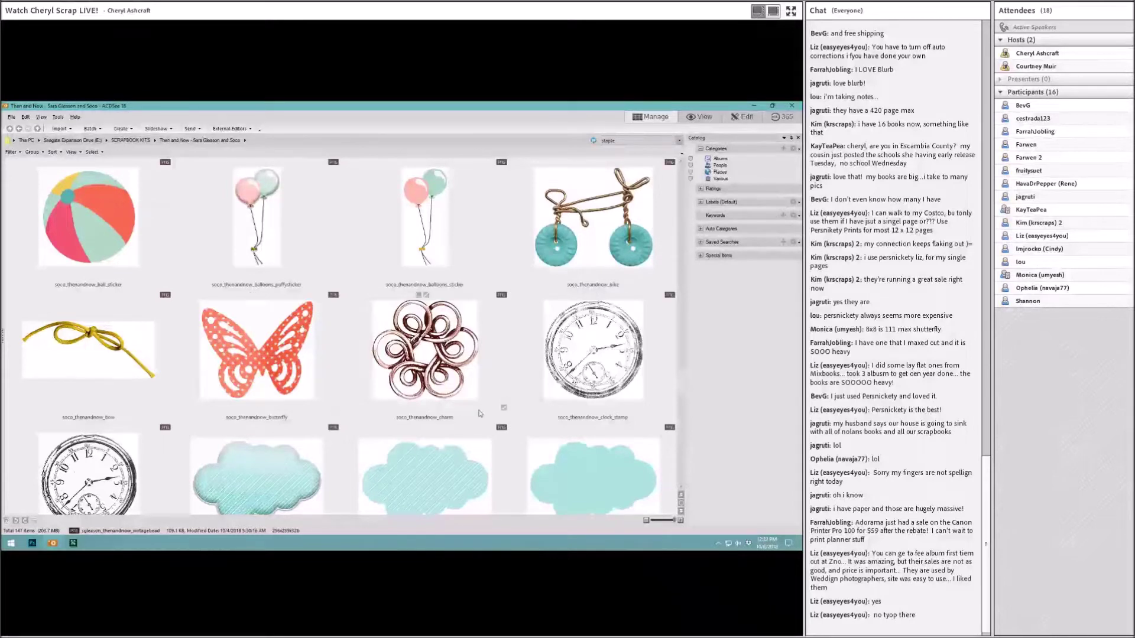
pyautogui.scroll(-3, 479, 413)
pyautogui.scroll(5, 482, 415)
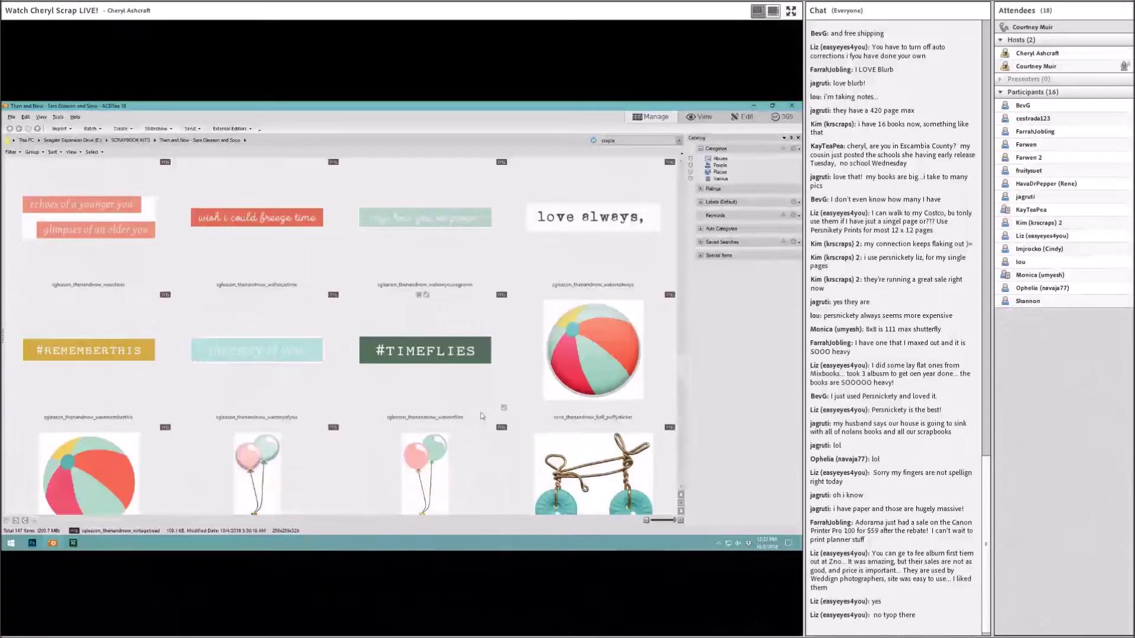
pyautogui.scroll(-3, 482, 416)
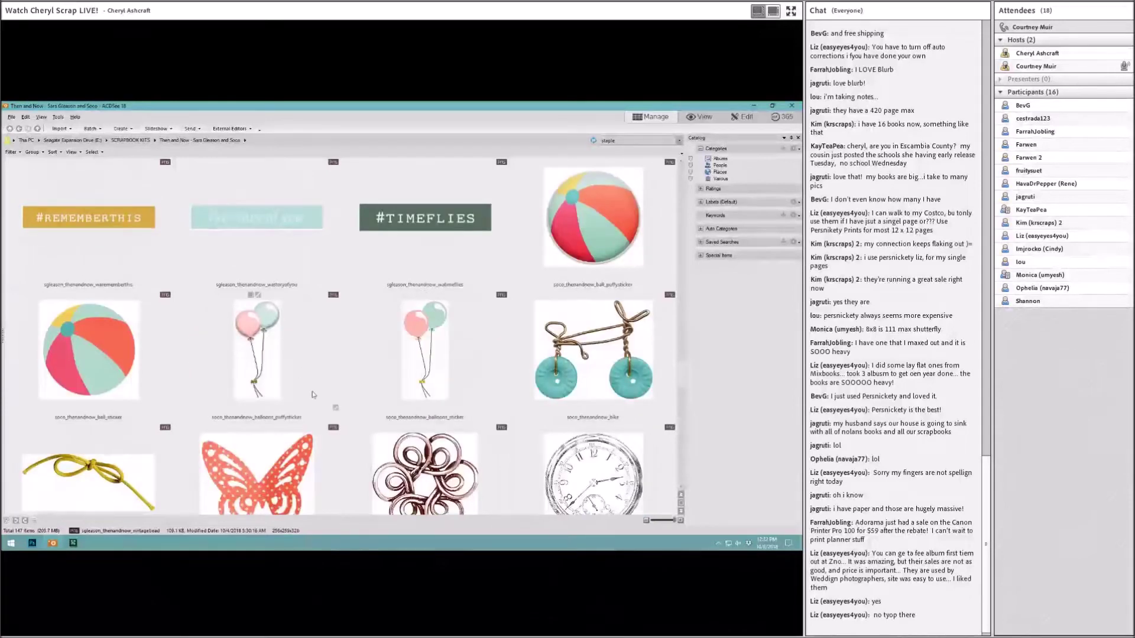
pyautogui.scroll(5, 306, 394)
pyautogui.scroll(2, 307, 394)
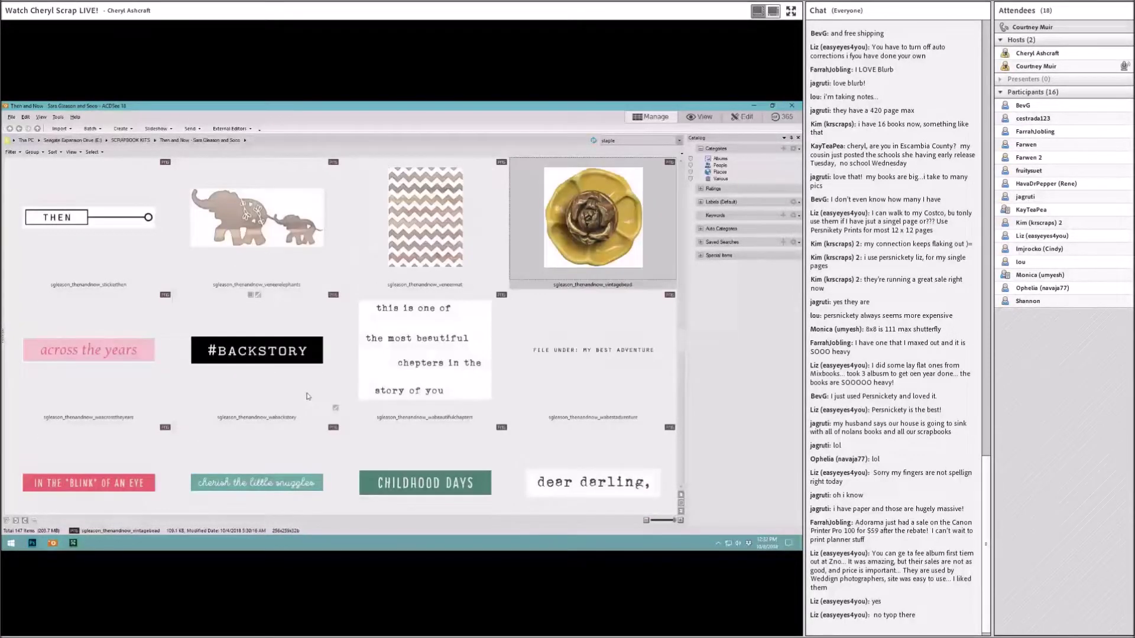
pyautogui.scroll(4, 306, 396)
pyautogui.scroll(-2, 307, 396)
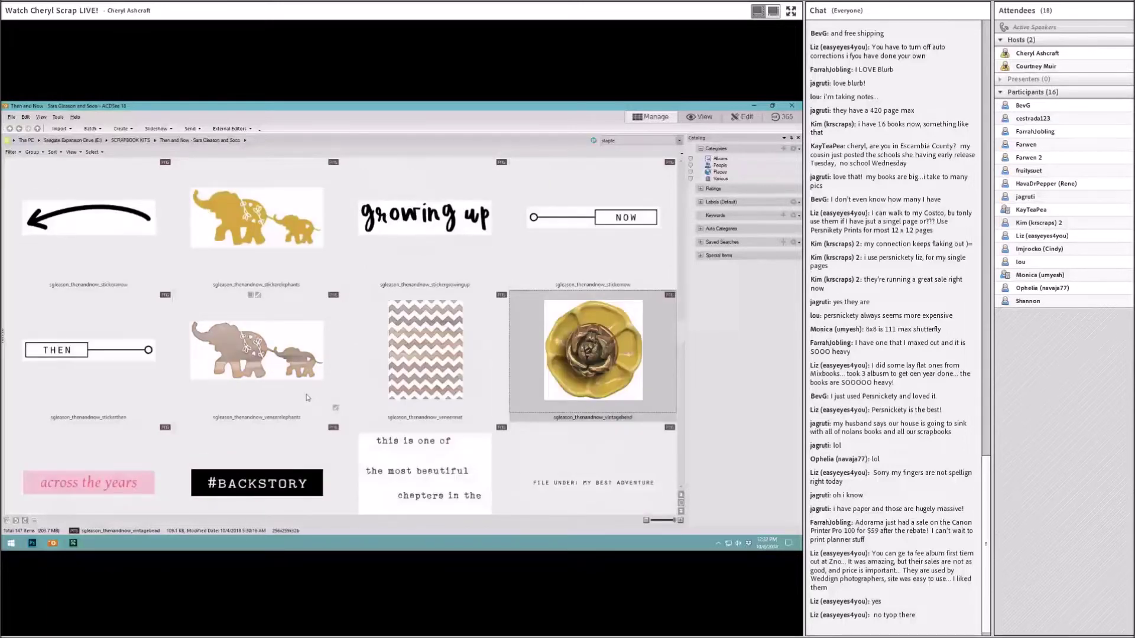
pyautogui.scroll(2, 307, 397)
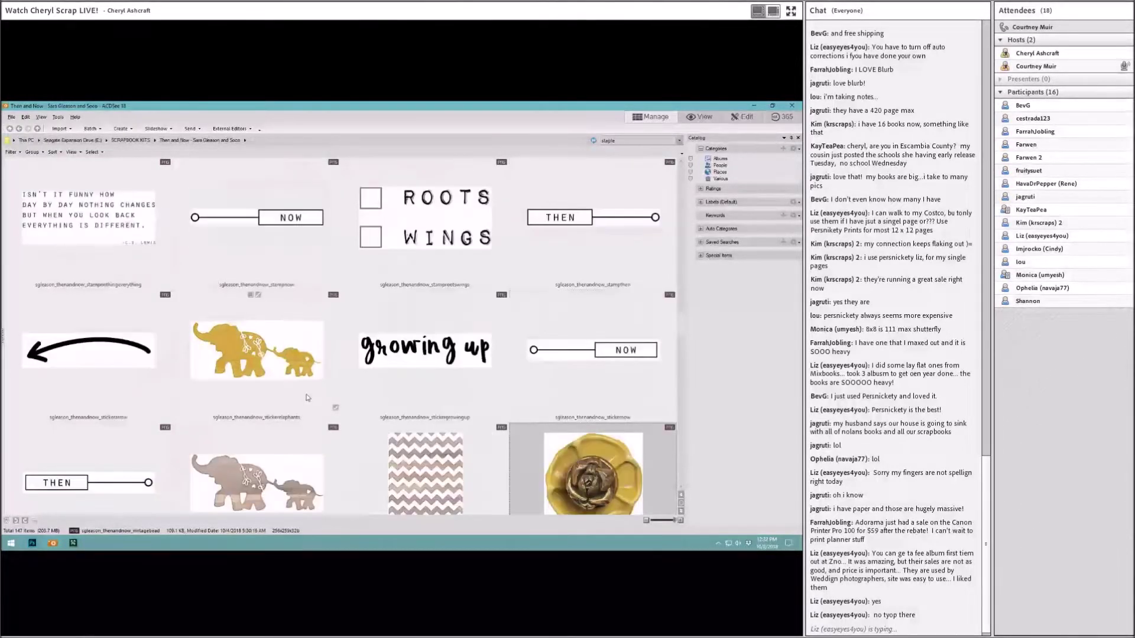
pyautogui.scroll(6, 307, 397)
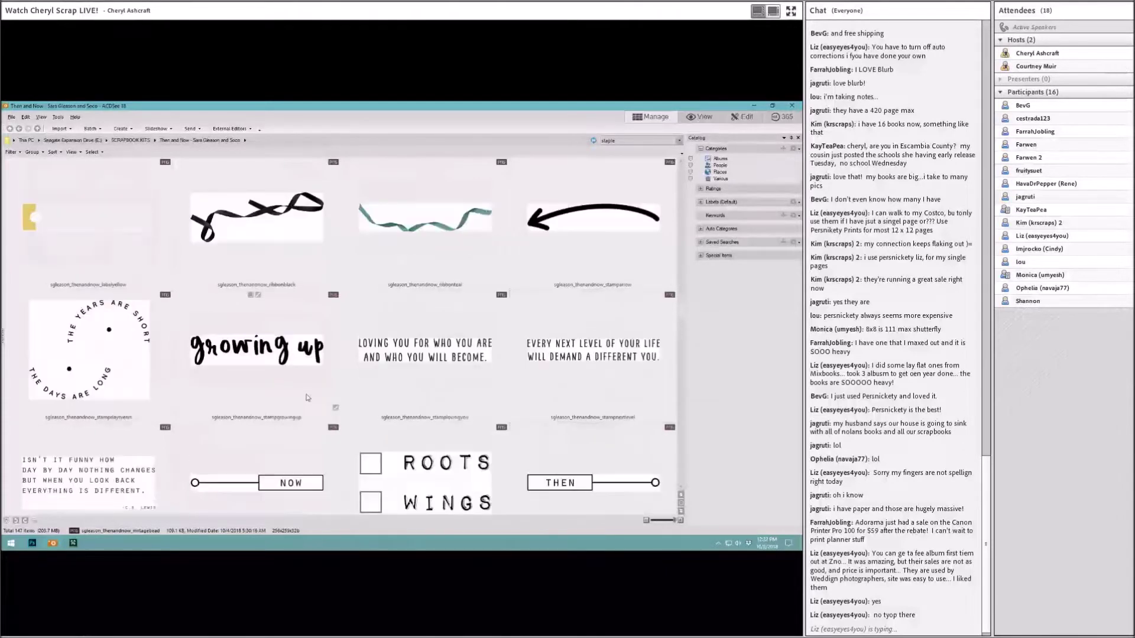
pyautogui.scroll(8, 307, 397)
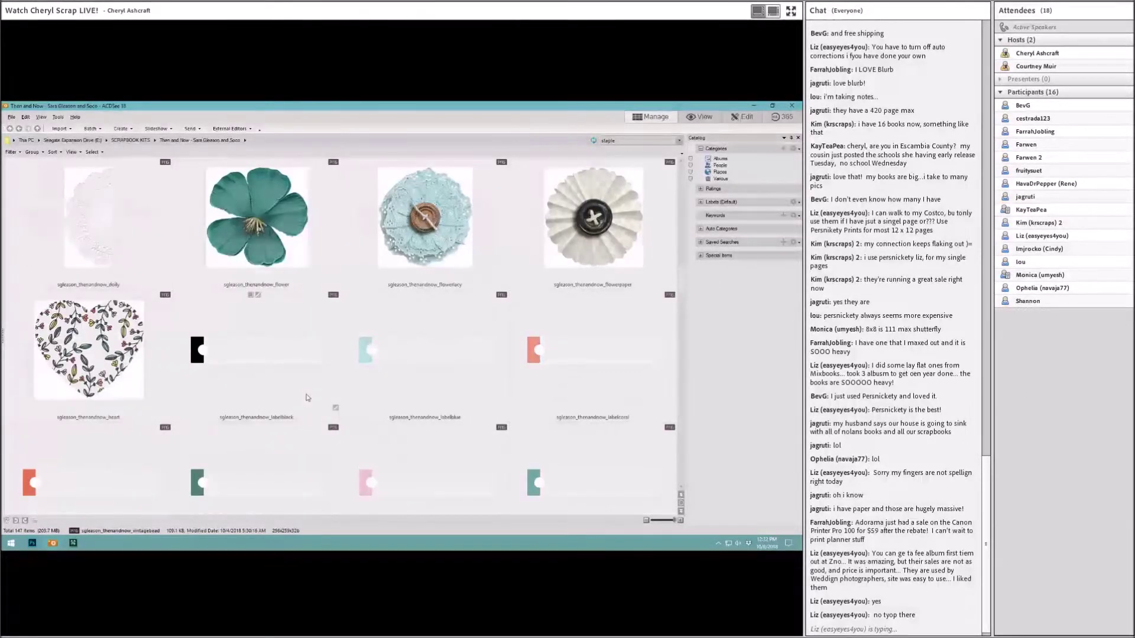
pyautogui.scroll(12, 306, 397)
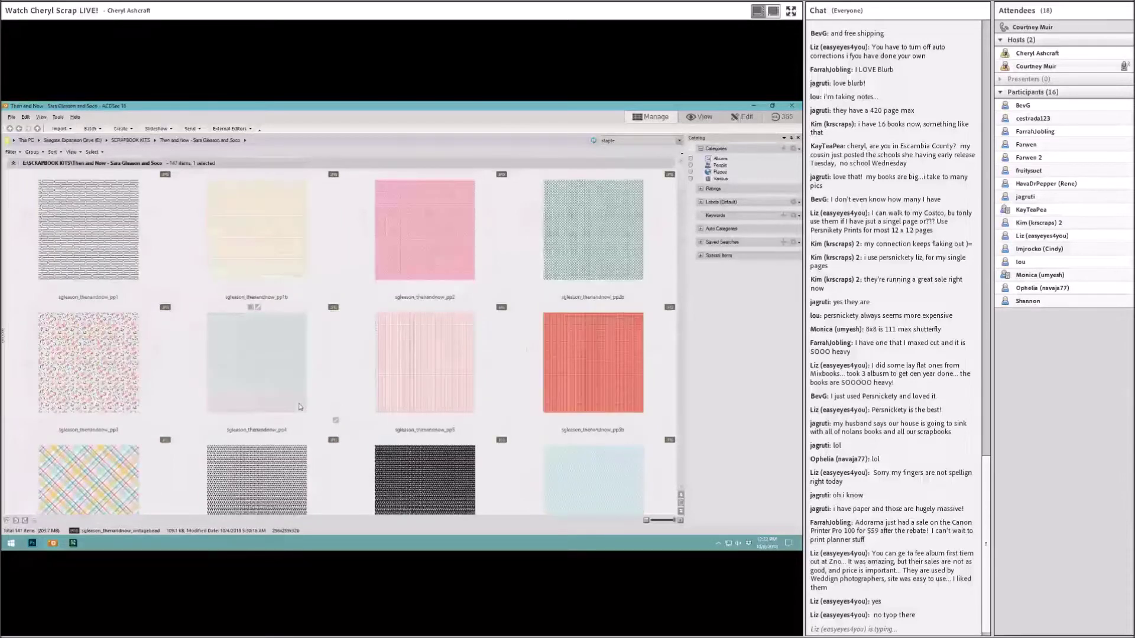
pyautogui.scroll(-10, 299, 407)
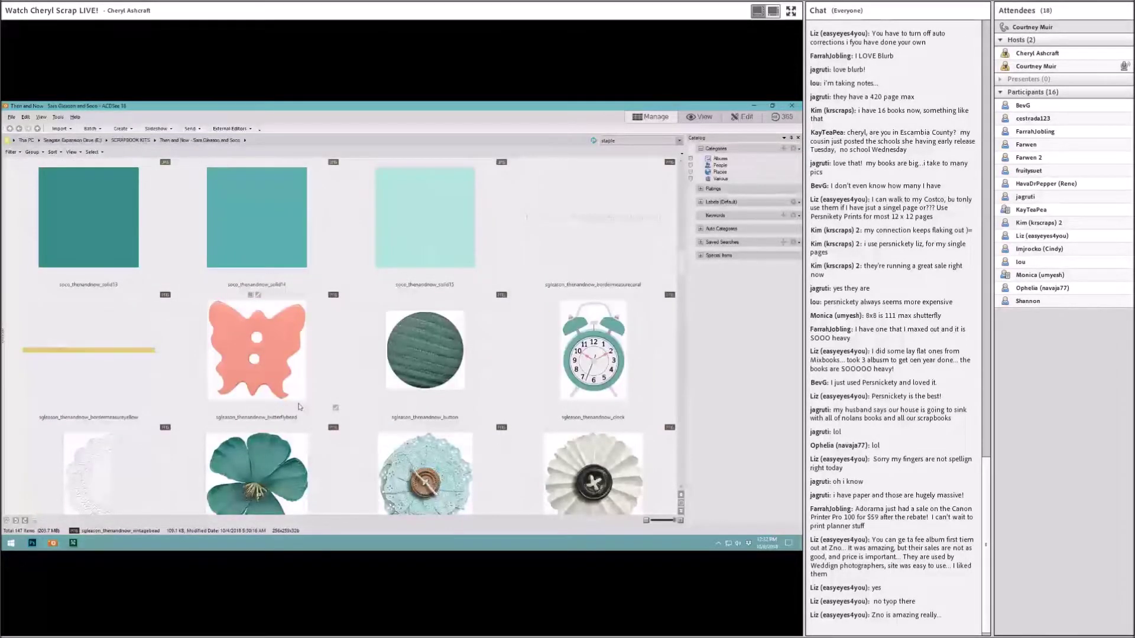
pyautogui.scroll(-1, 300, 407)
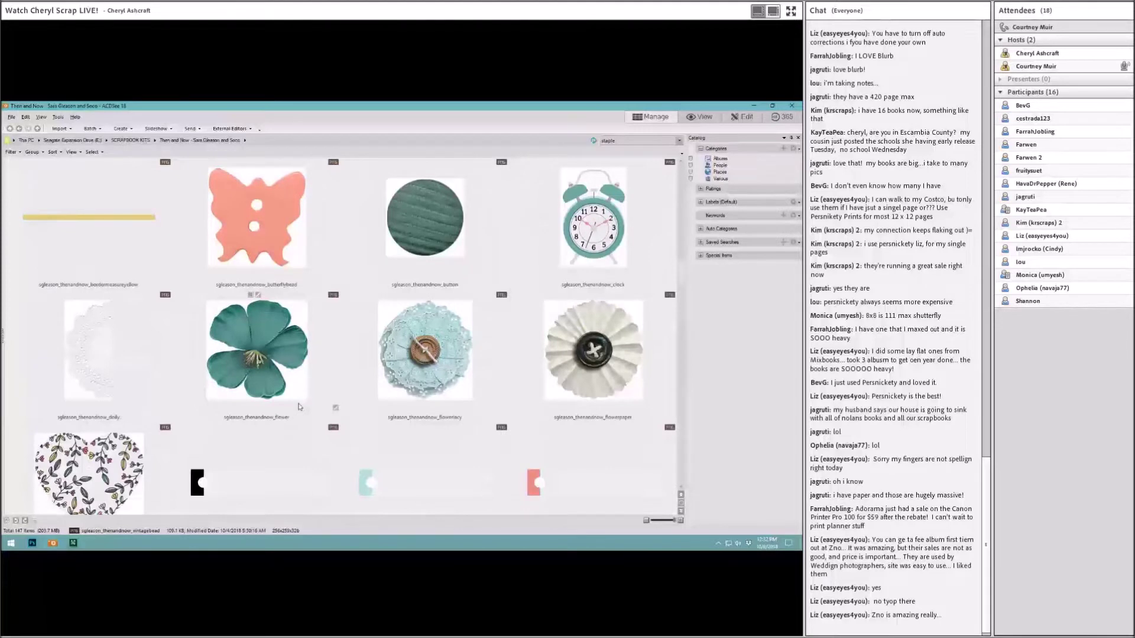
pyautogui.scroll(-1, 300, 407)
# Bring the cream paper flower with the black button onto the Photoshop page, scaled down just below the alarm clock
pyautogui.click(264, 241)
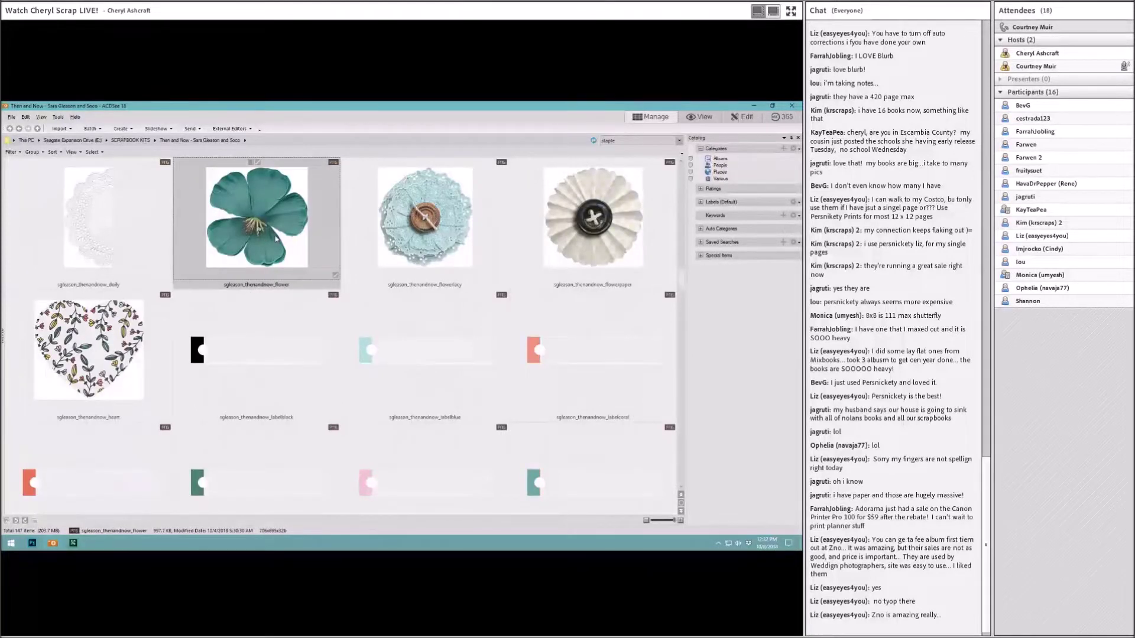
pyautogui.click(596, 245)
pyautogui.moveTo(583, 246); pyautogui.dragTo(357, 412)
pyautogui.moveTo(323, 372); pyautogui.dragTo(223, 442)
pyautogui.click(286, 120)
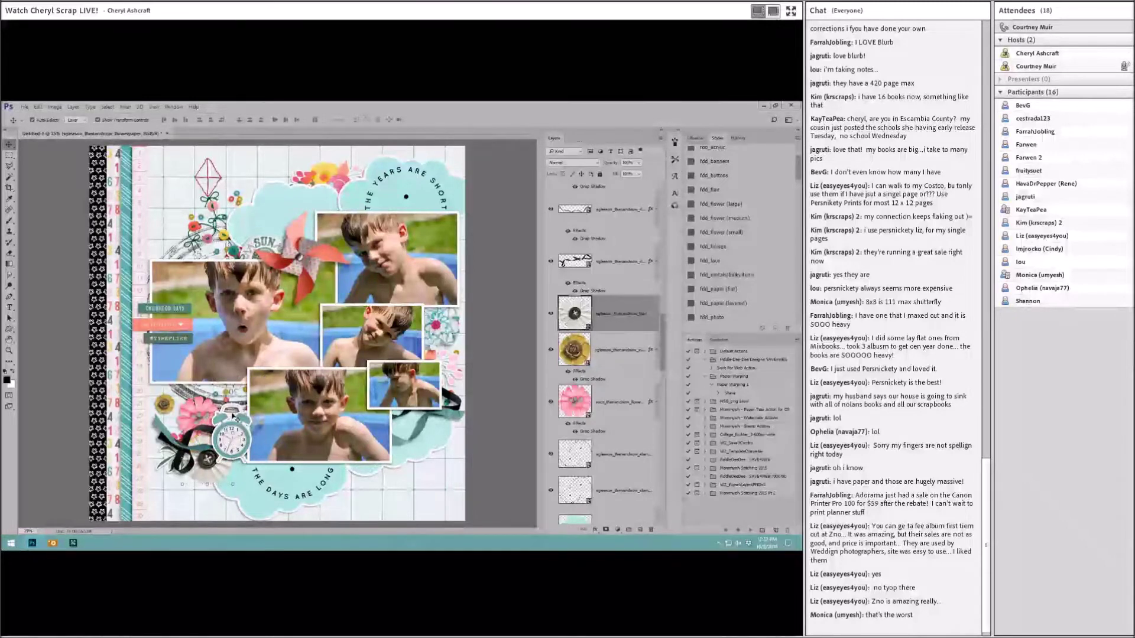
# Shrink the paper flower, move it left of the alarm clock and shift the yellow flower bead to its upper left
pyautogui.hotkey('ctrl', 't')
pyautogui.moveTo(234, 430); pyautogui.dragTo(223, 435)
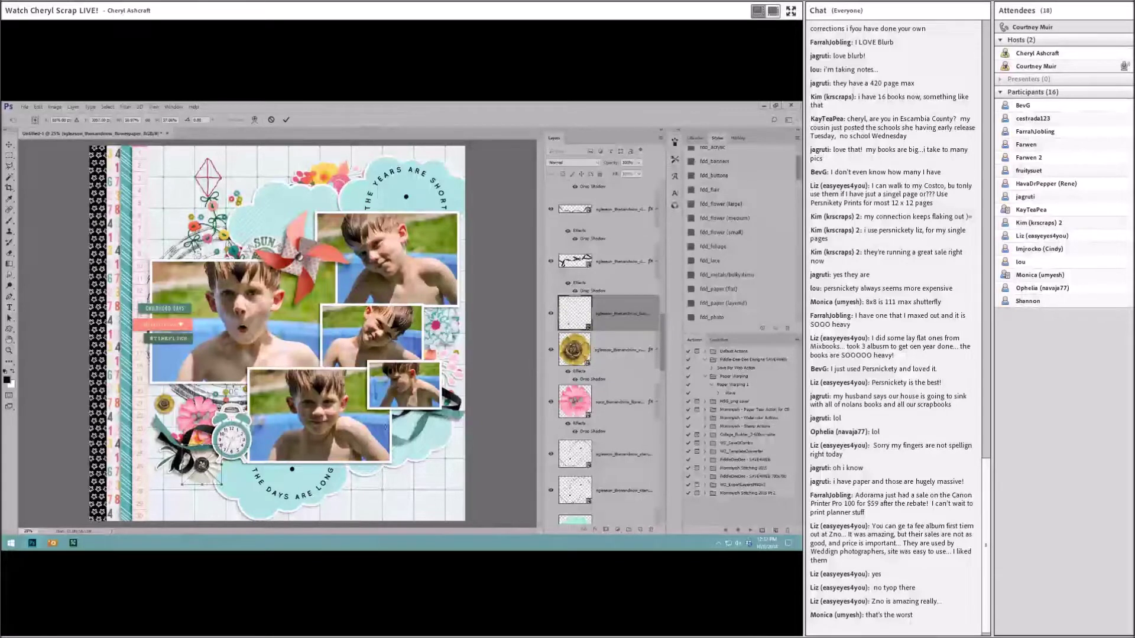
pyautogui.click(287, 119)
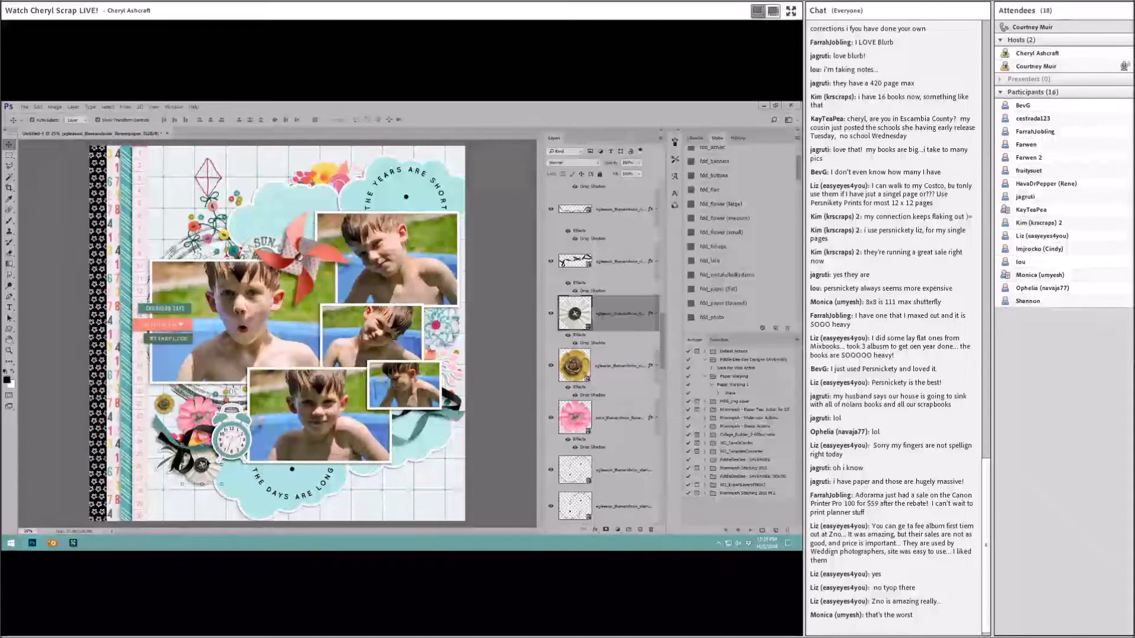
pyautogui.moveTo(213, 464); pyautogui.dragTo(140, 402)
pyautogui.click(175, 426)
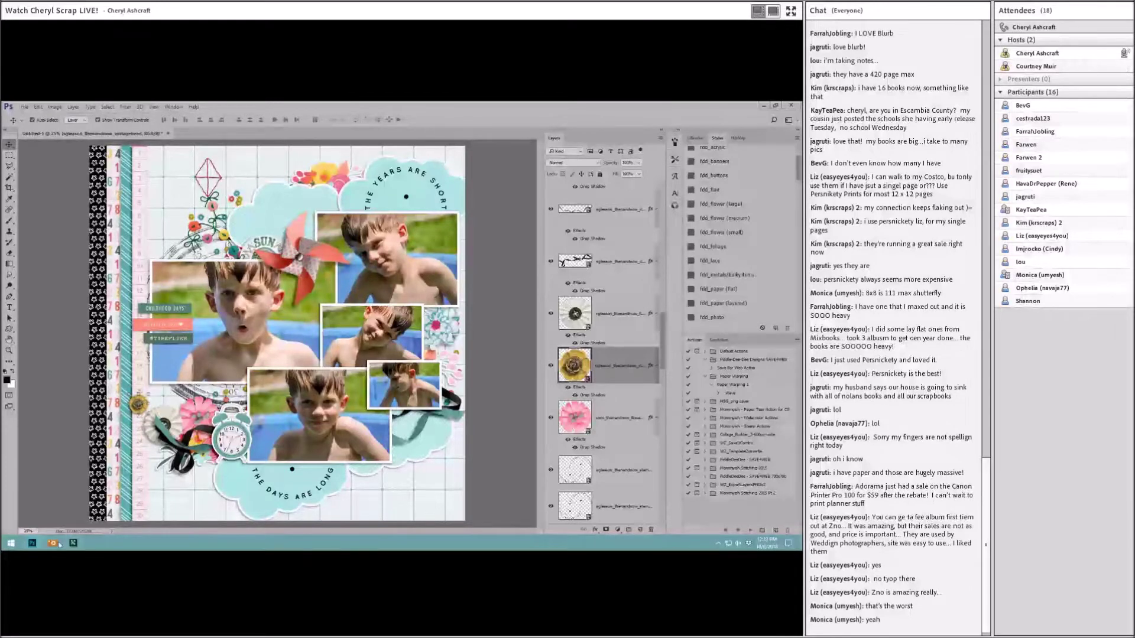
# Switch to ACDSee, bring the teal flower onto the Photoshop page and apply the flower (medium) style to it
pyautogui.click(59, 543)
pyautogui.moveTo(251, 254); pyautogui.dragTo(324, 399)
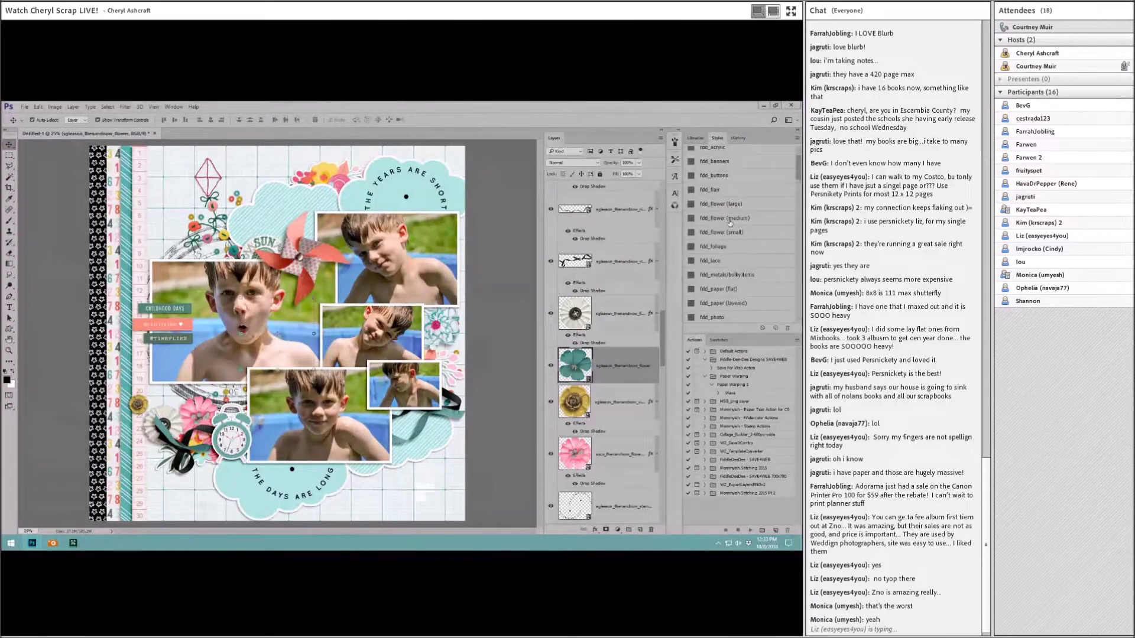
pyautogui.click(726, 220)
# Shrink the teal flower, place it just below the #TIMEFLIES label and bring it to the top of the layer stack
pyautogui.hotkey('ctrl', 't')
pyautogui.moveTo(305, 317); pyautogui.dragTo(118, 327)
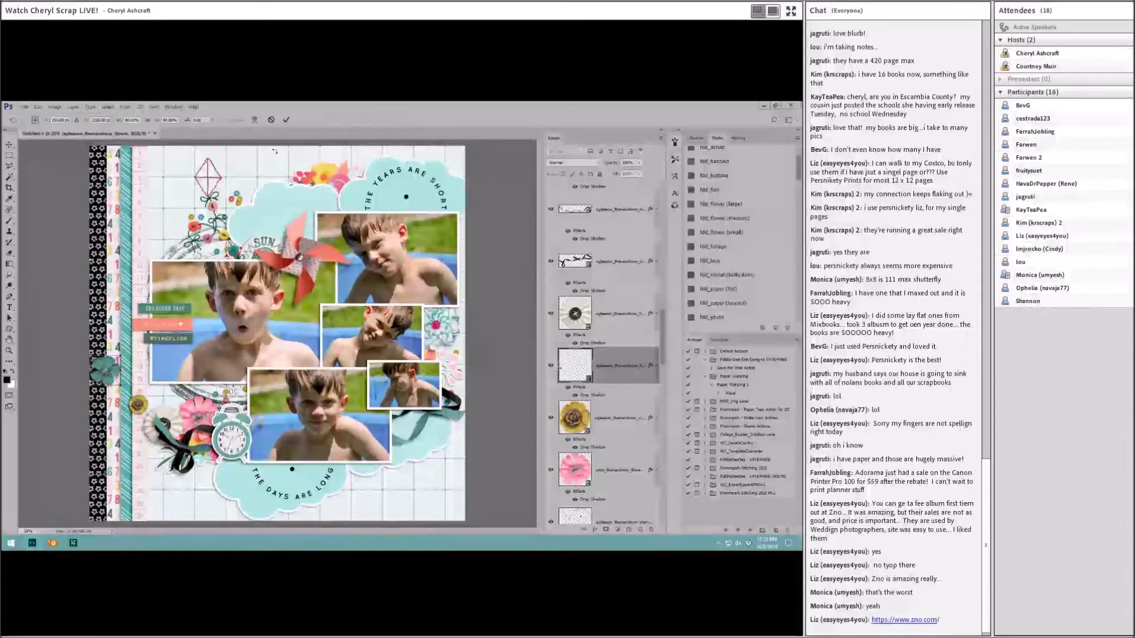
pyautogui.press('Return')
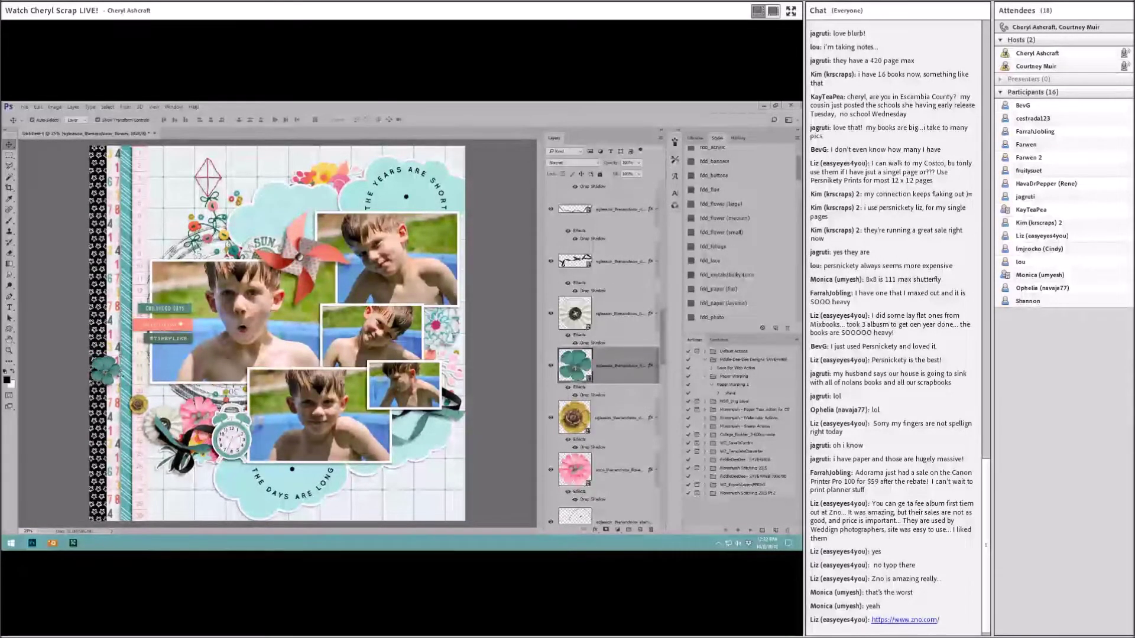
pyautogui.moveTo(116, 361); pyautogui.dragTo(153, 368)
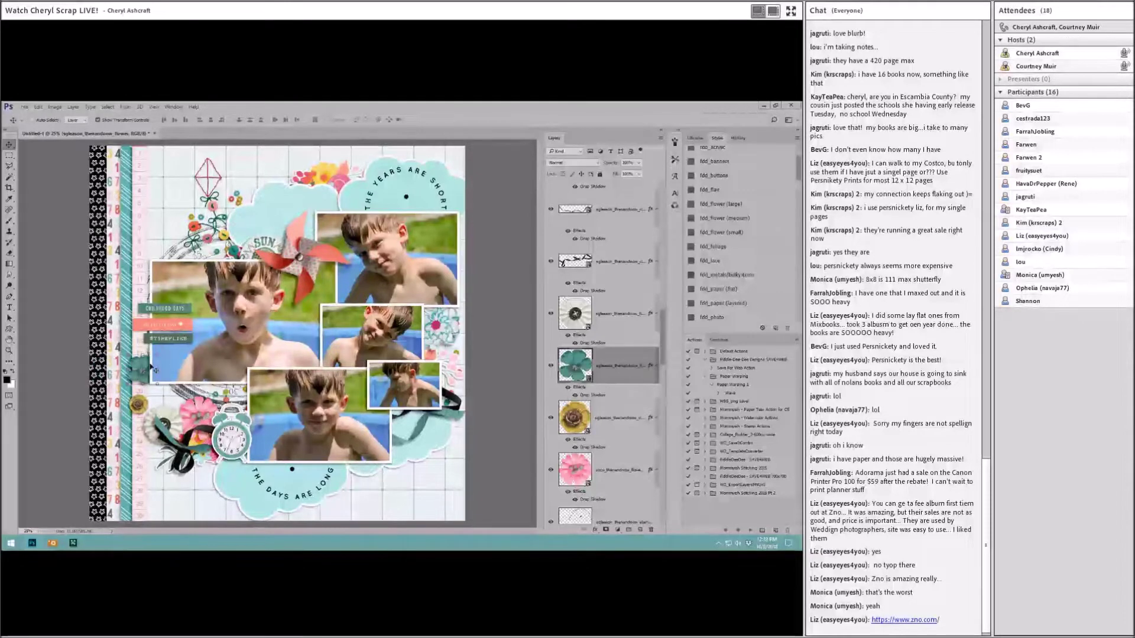
pyautogui.moveTo(153, 367); pyautogui.dragTo(158, 357)
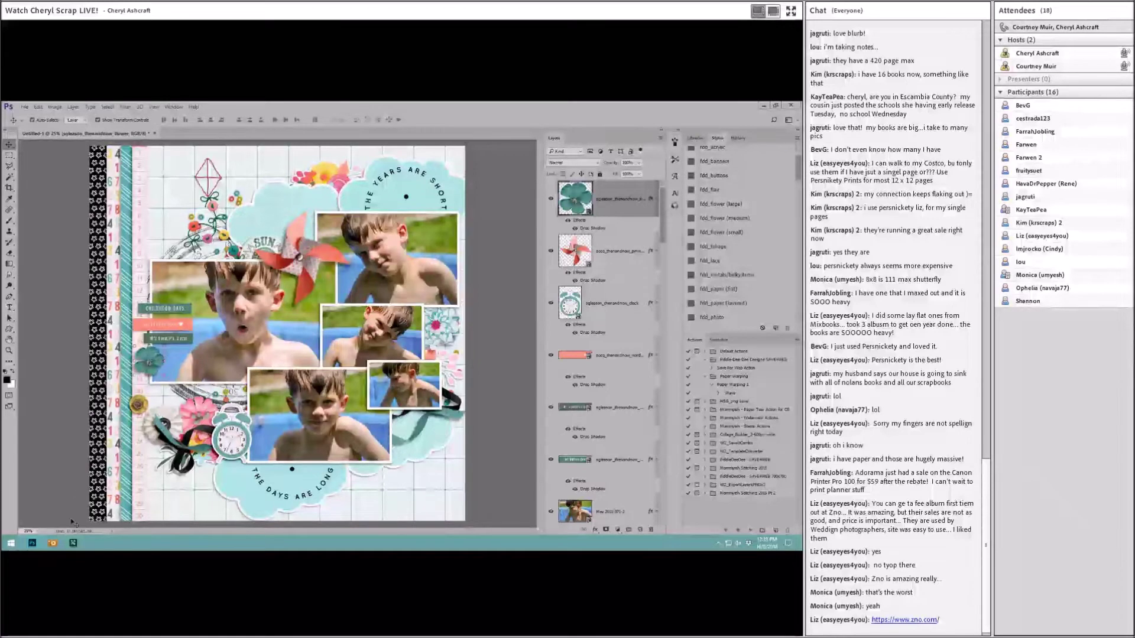
# Switch to ACDSee, find the yellow #REMEMBERTHIS label in the kit and place it on the Photoshop page
pyautogui.click(53, 544)
pyautogui.scroll(2, 525, 333)
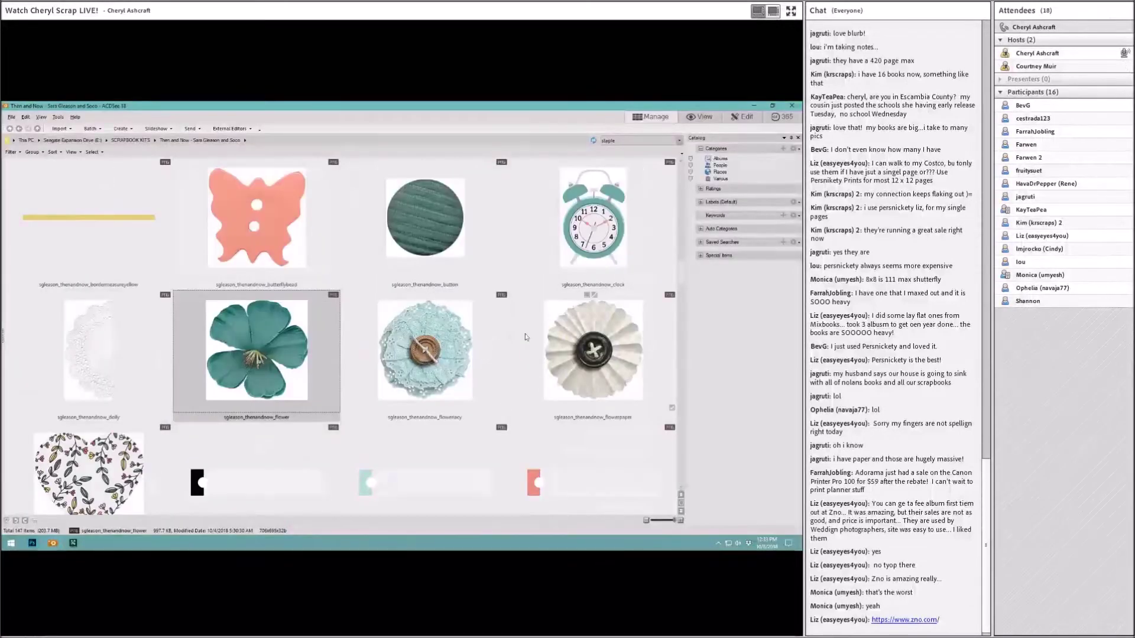
pyautogui.scroll(-8, 522, 335)
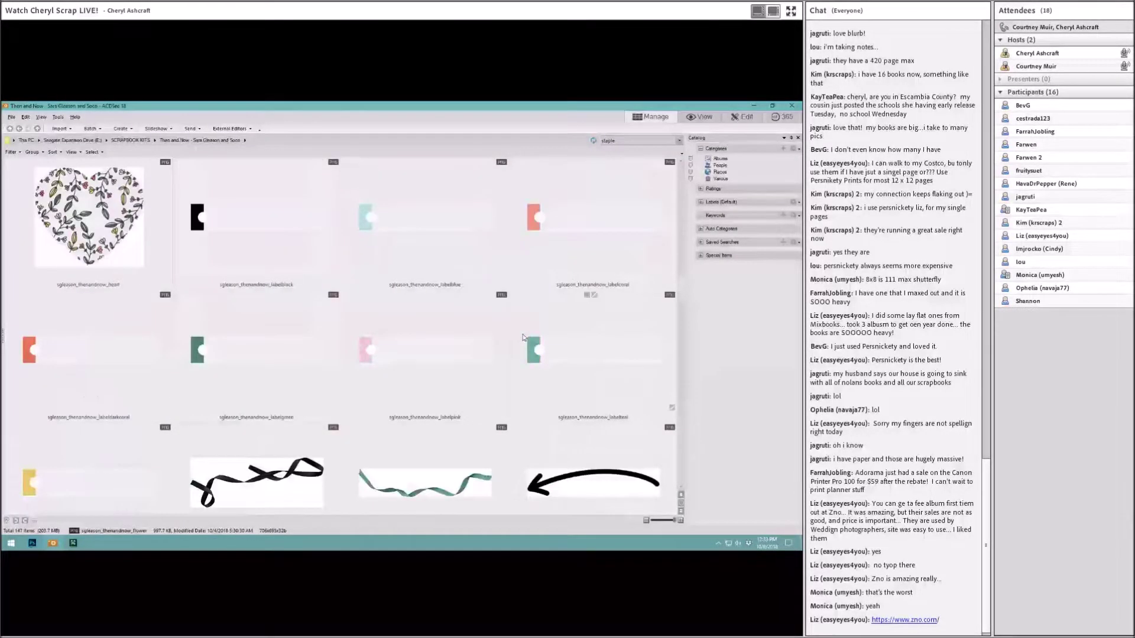
pyautogui.scroll(-4, 485, 338)
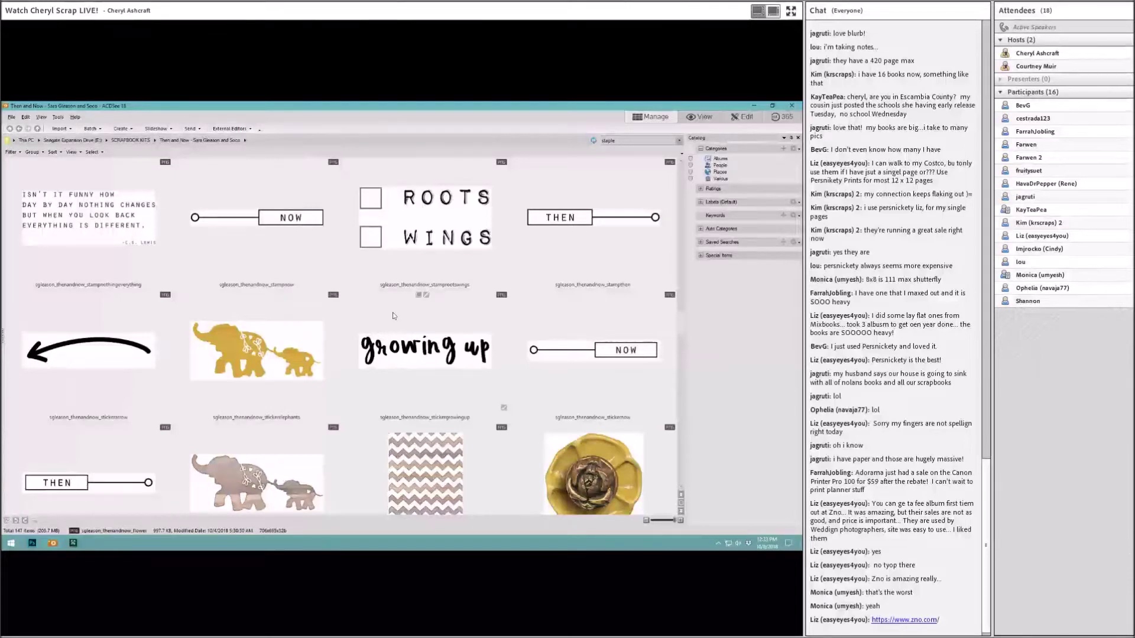
pyautogui.scroll(-1, 393, 315)
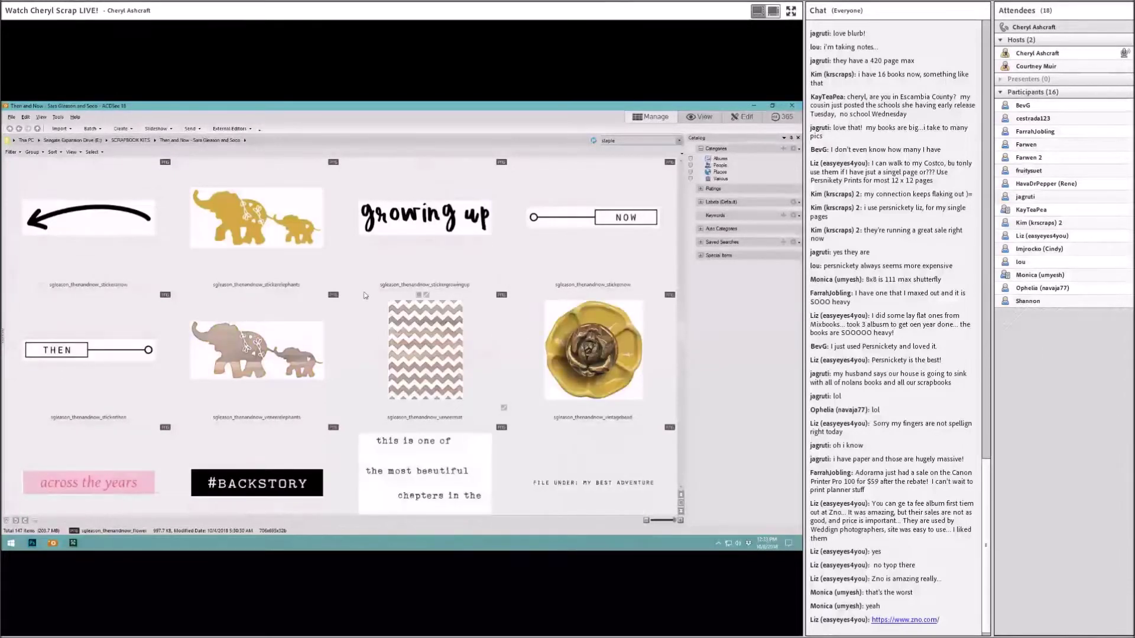
pyautogui.scroll(3, 364, 295)
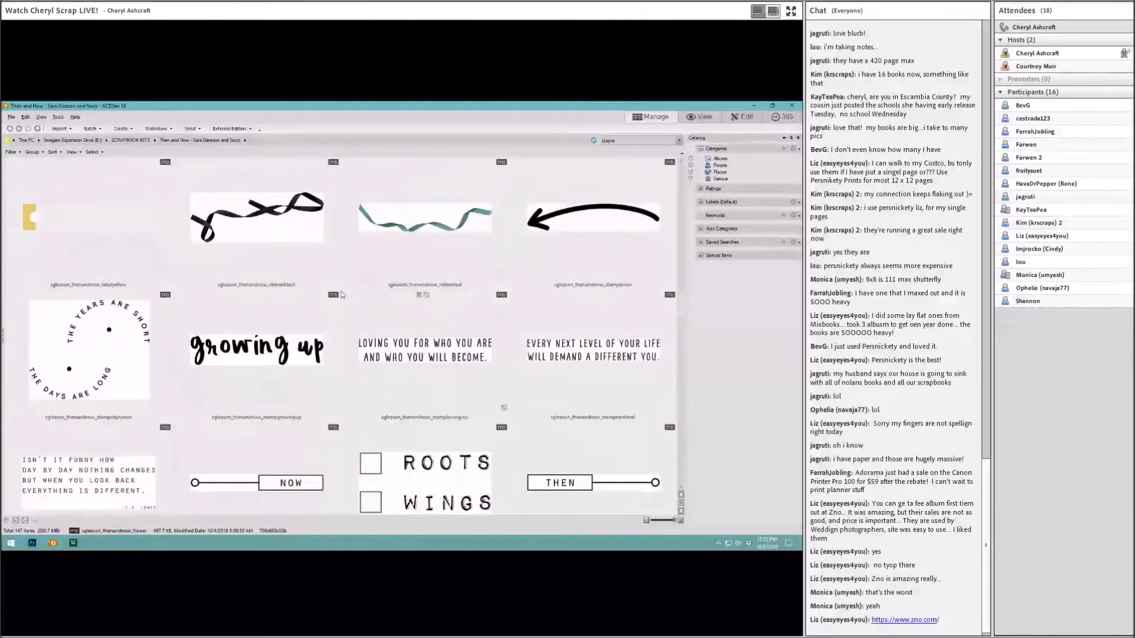
pyautogui.scroll(3, 342, 295)
pyautogui.scroll(-4, 319, 313)
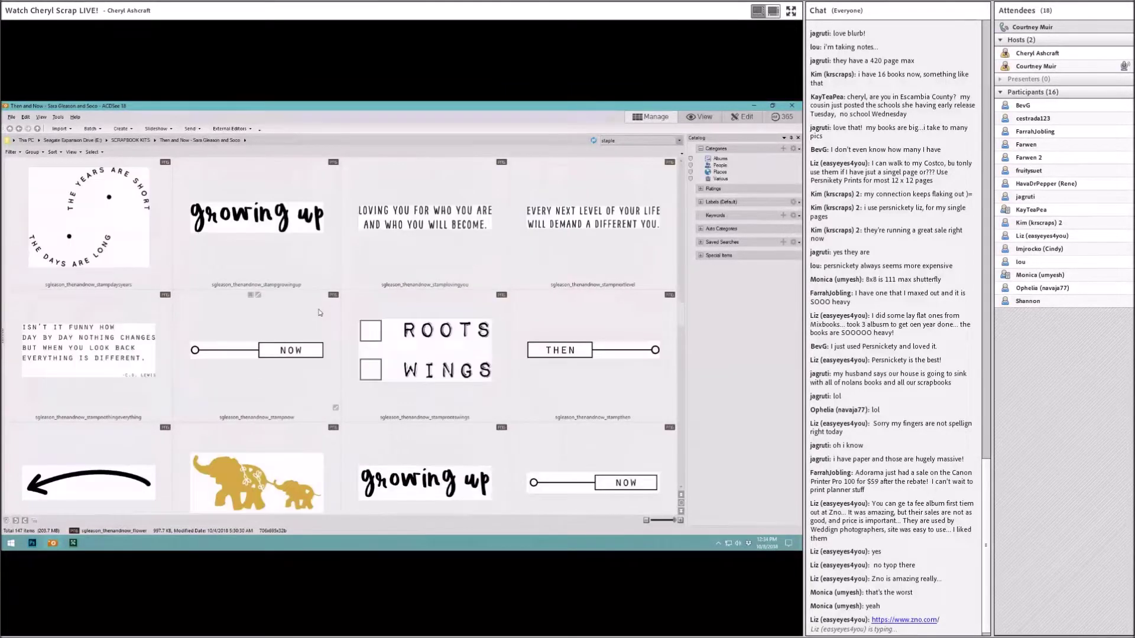
pyautogui.scroll(-6, 319, 312)
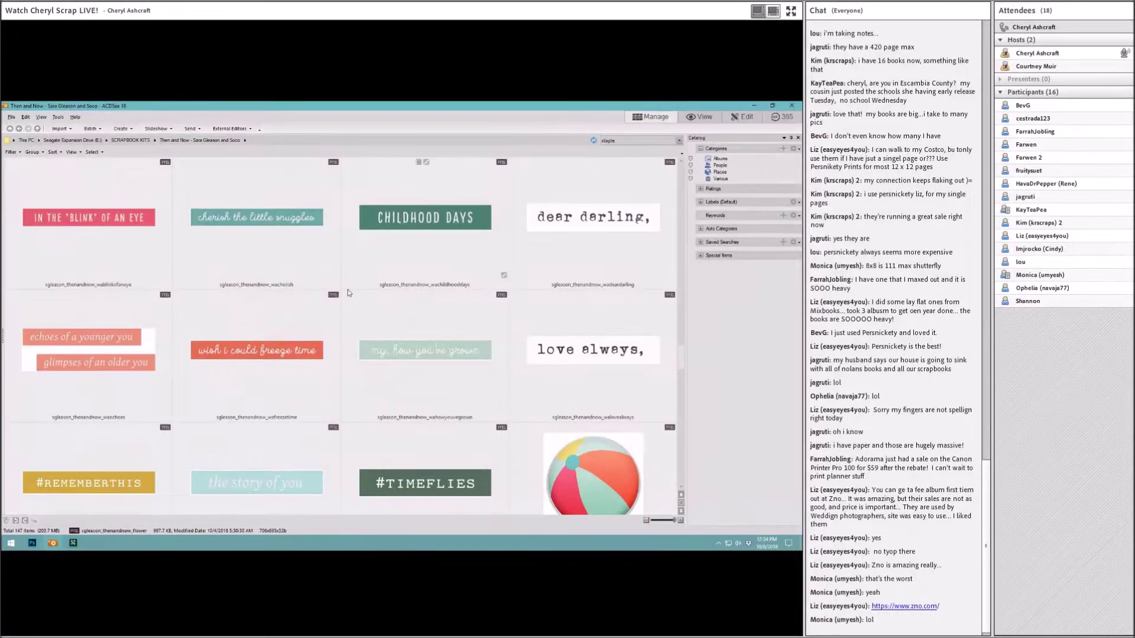
pyautogui.scroll(-2, 324, 311)
pyautogui.click(112, 390)
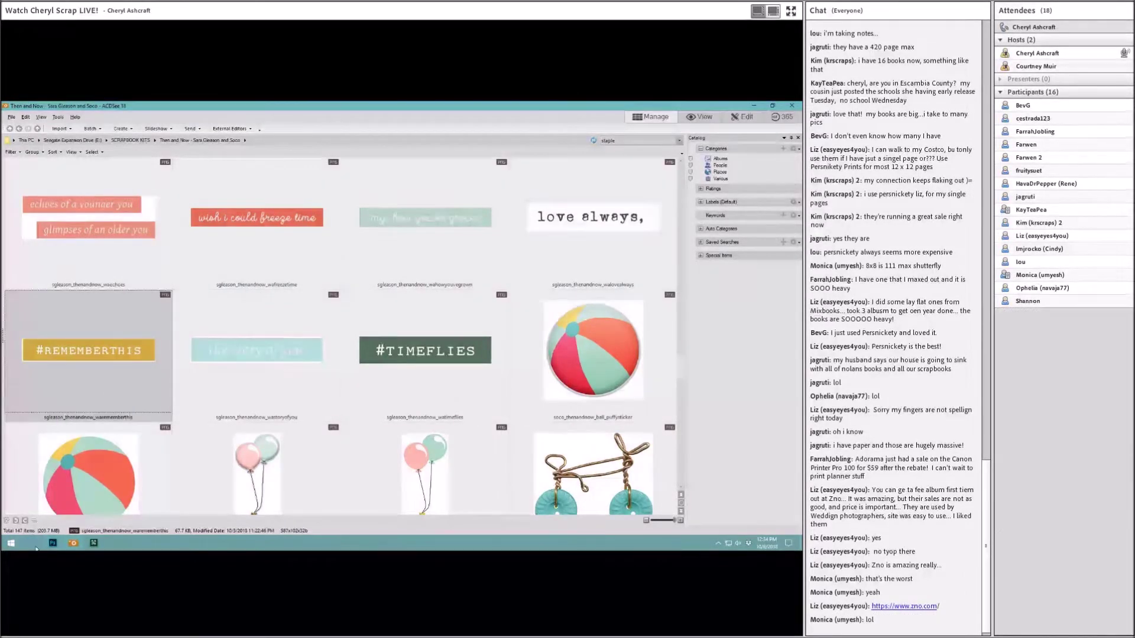
pyautogui.click(32, 541)
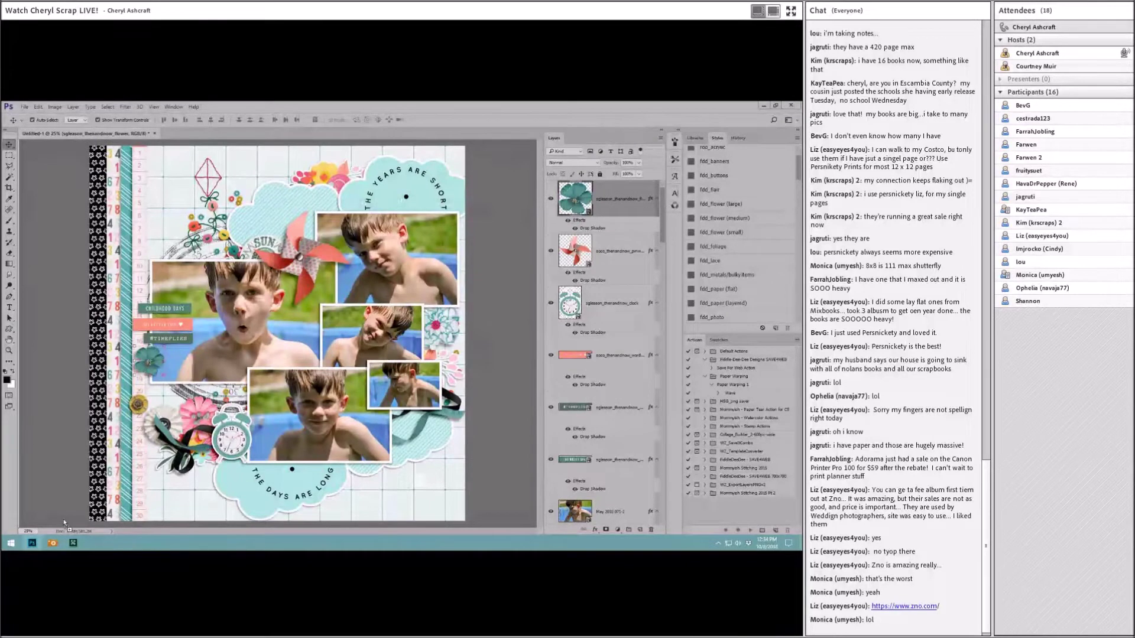
pyautogui.moveTo(63, 523); pyautogui.dragTo(277, 333)
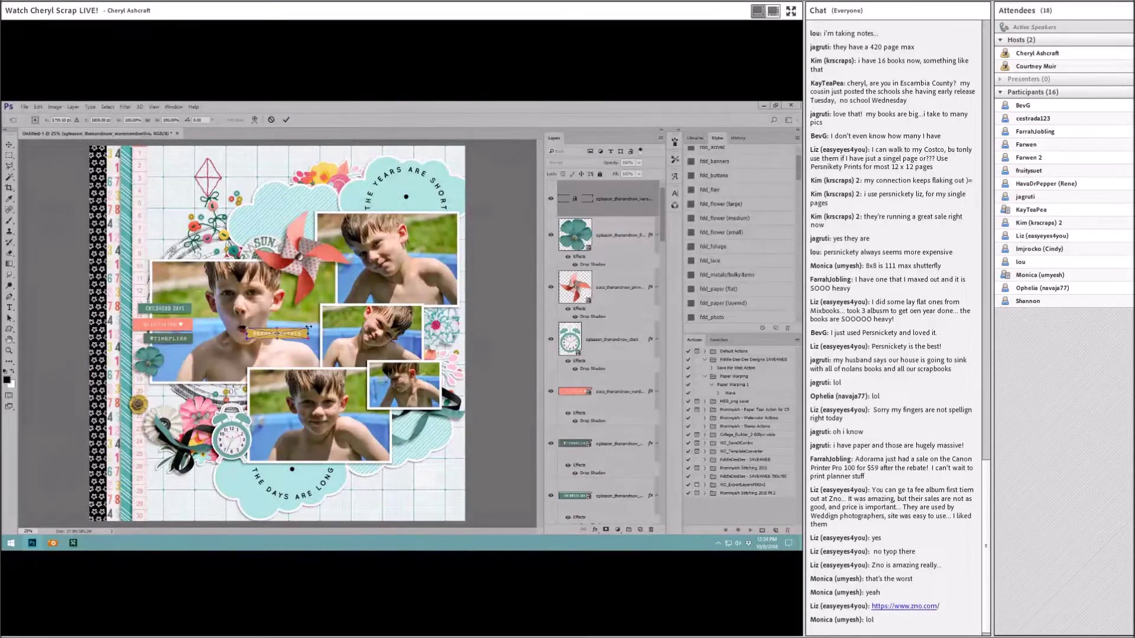
pyautogui.click(287, 120)
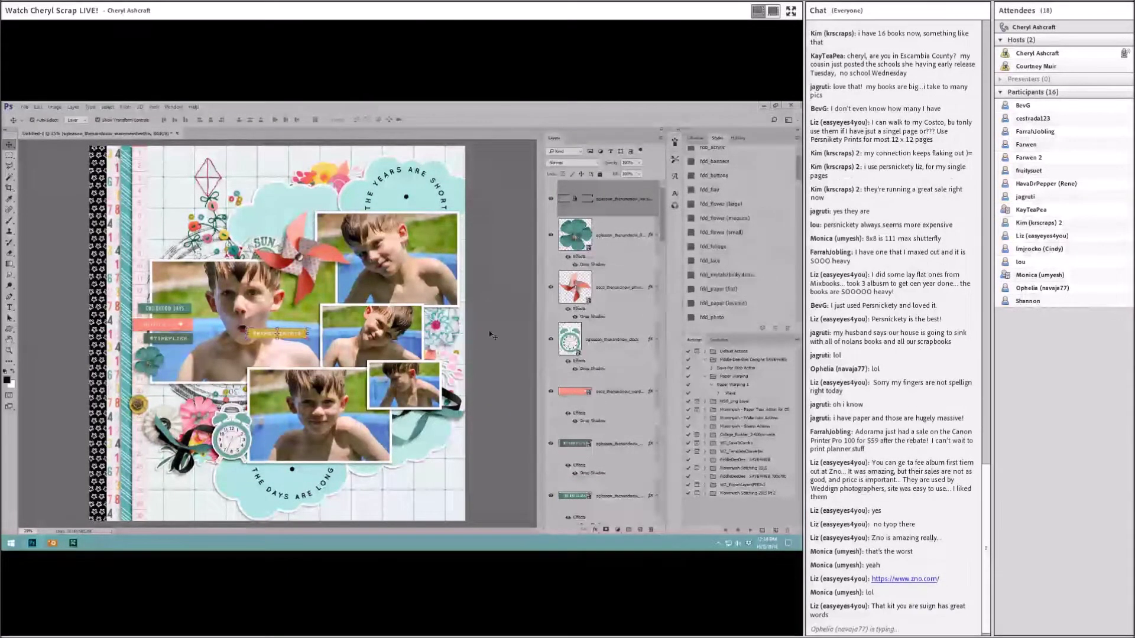
# Move the CHILDHOOD DAYS label up, place the #REMEMBERTHIS label between it and the coral label, and apply a drop shadow style
pyautogui.moveTo(183, 308); pyautogui.dragTo(184, 291)
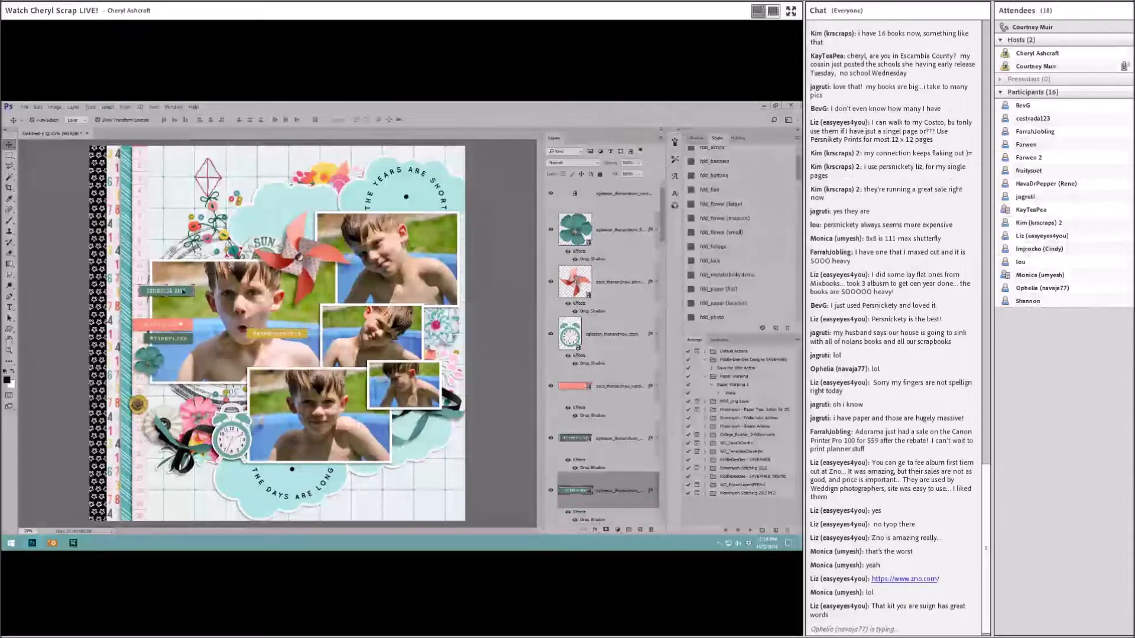
pyautogui.moveTo(293, 338); pyautogui.dragTo(167, 313)
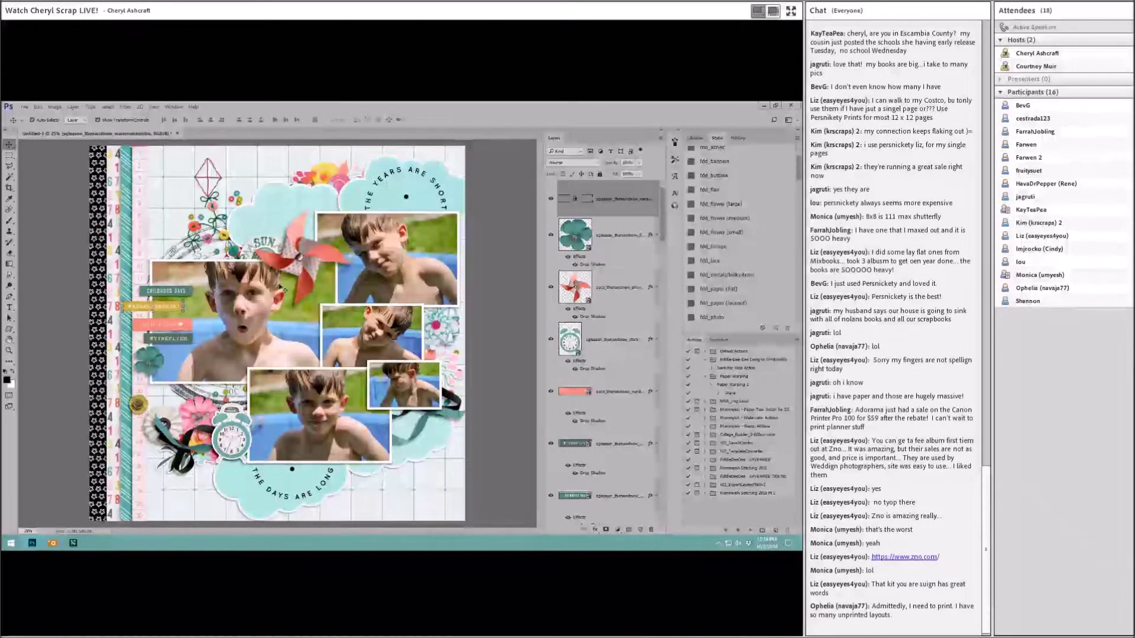
pyautogui.click(728, 276)
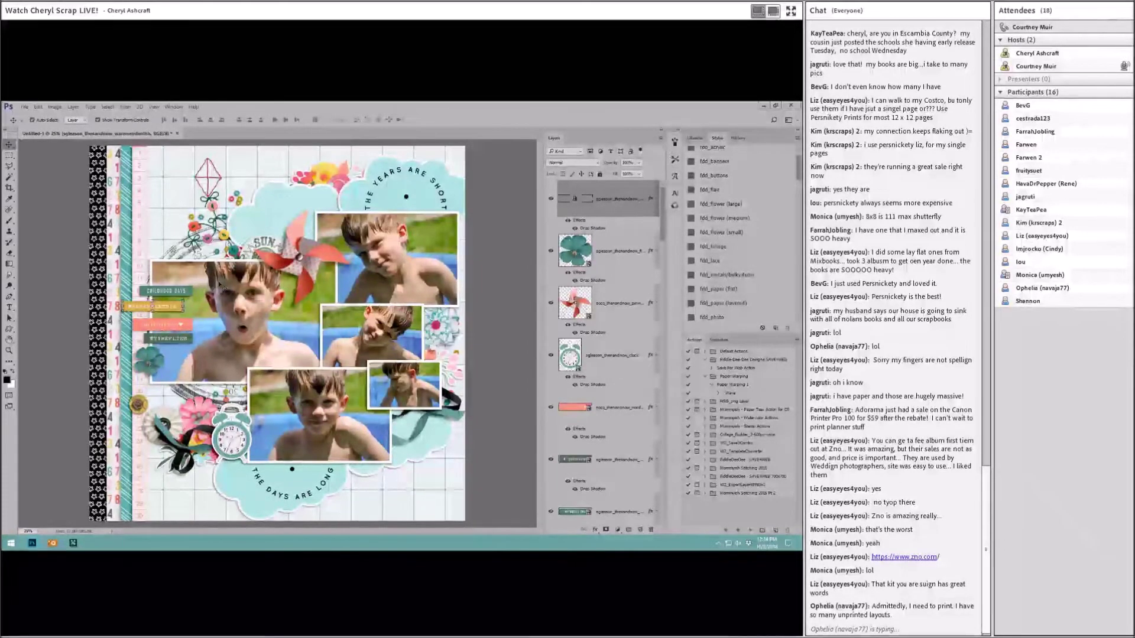
# Nudge the CHILDHOOD DAYS, coral and #TIMEFLIES labels slightly left to stagger them around the yellow label
pyautogui.moveTo(190, 291); pyautogui.dragTo(185, 295)
pyautogui.click(189, 325)
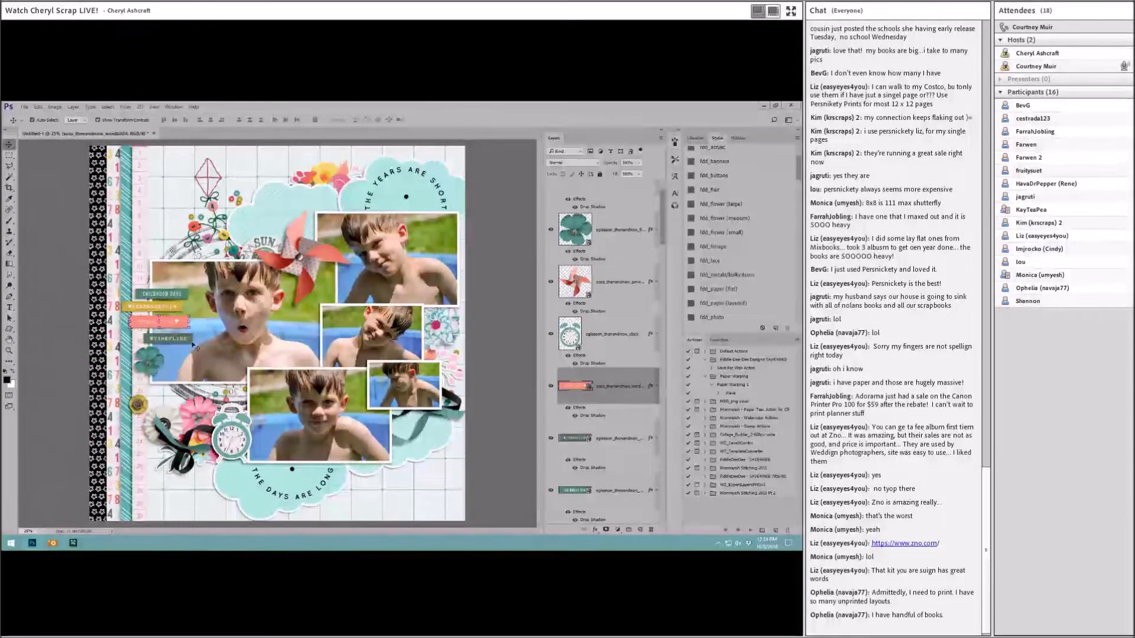
pyautogui.click(506, 334)
pyautogui.moveTo(193, 345); pyautogui.dragTo(183, 341)
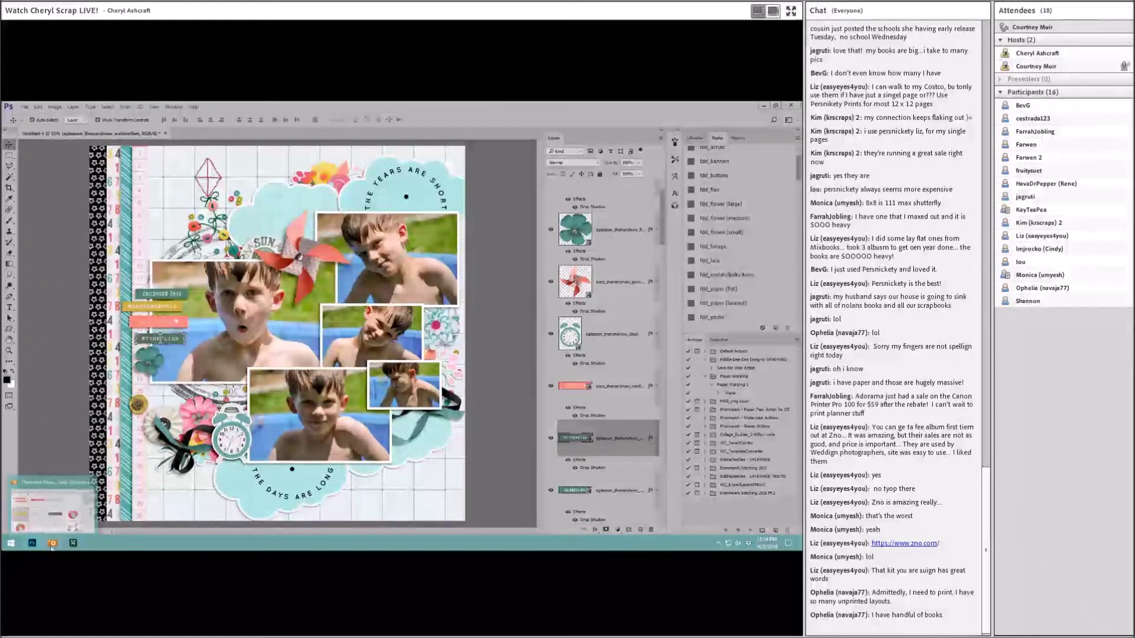
# Switch to ACDSee, bring the copper wire charm onto the Photoshop page and apply the metals/bulky items style
pyautogui.click(53, 544)
pyautogui.scroll(-2, 406, 437)
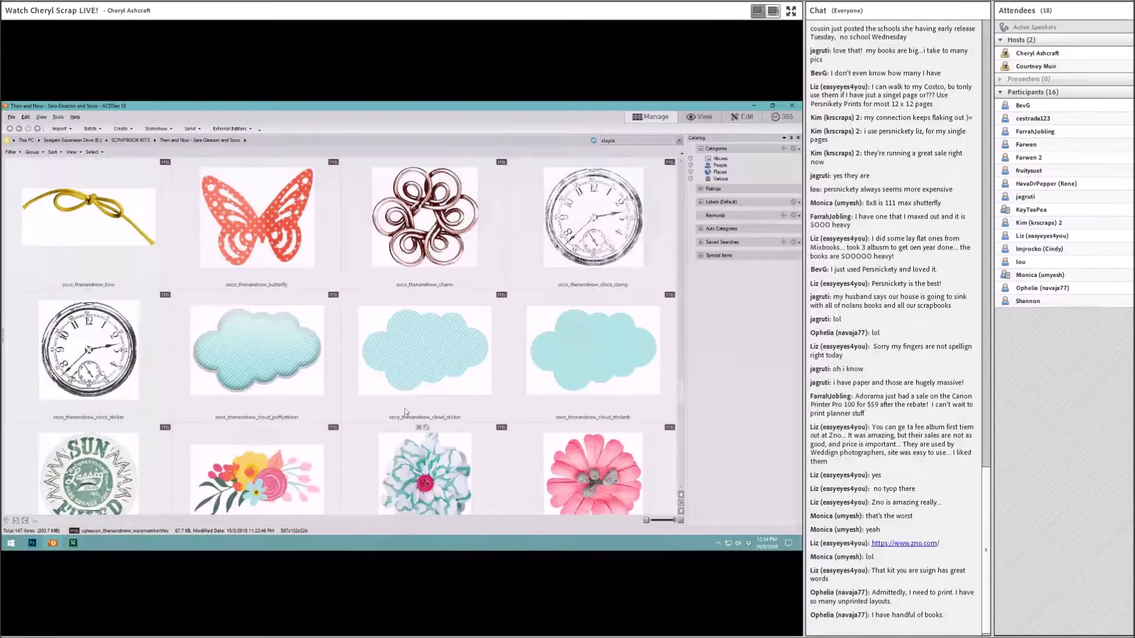
pyautogui.click(423, 225)
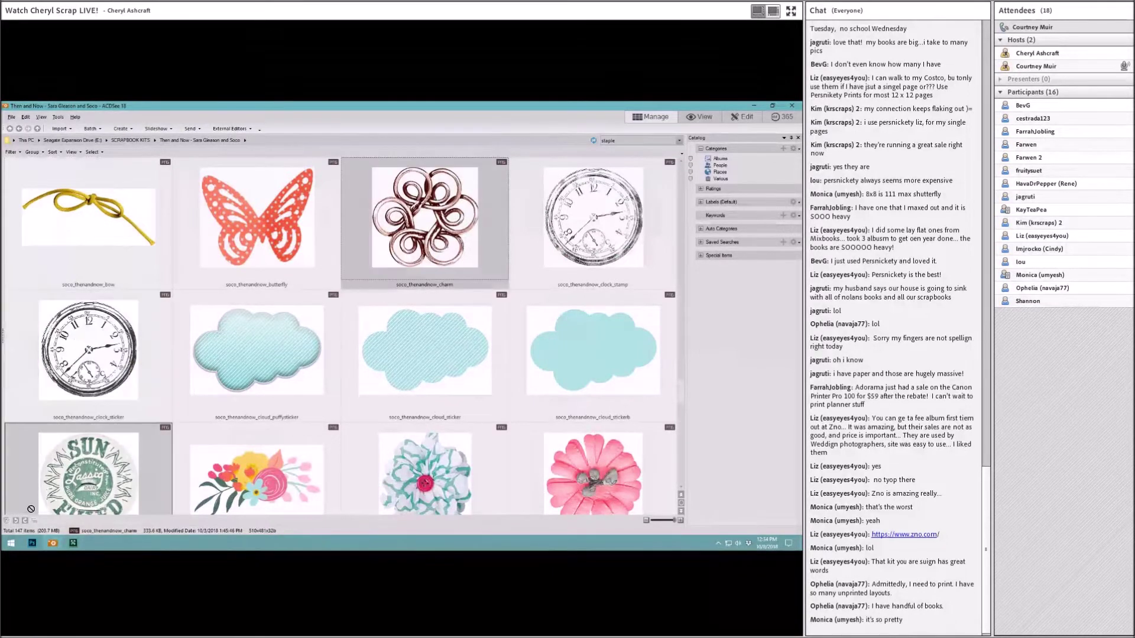
pyautogui.click(32, 543)
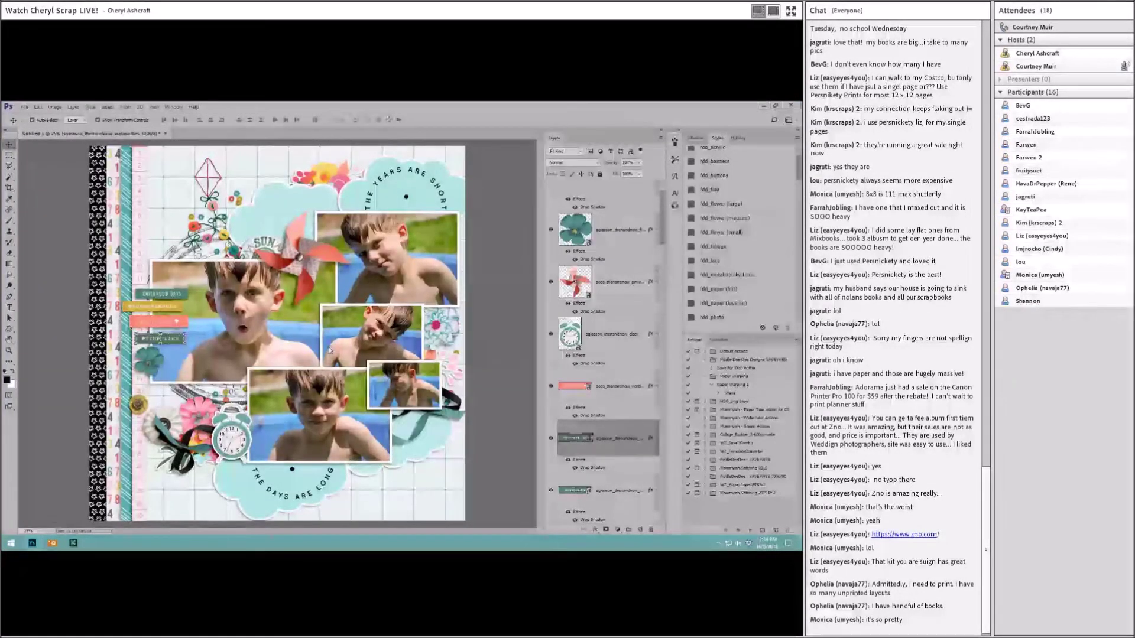
pyautogui.click(724, 273)
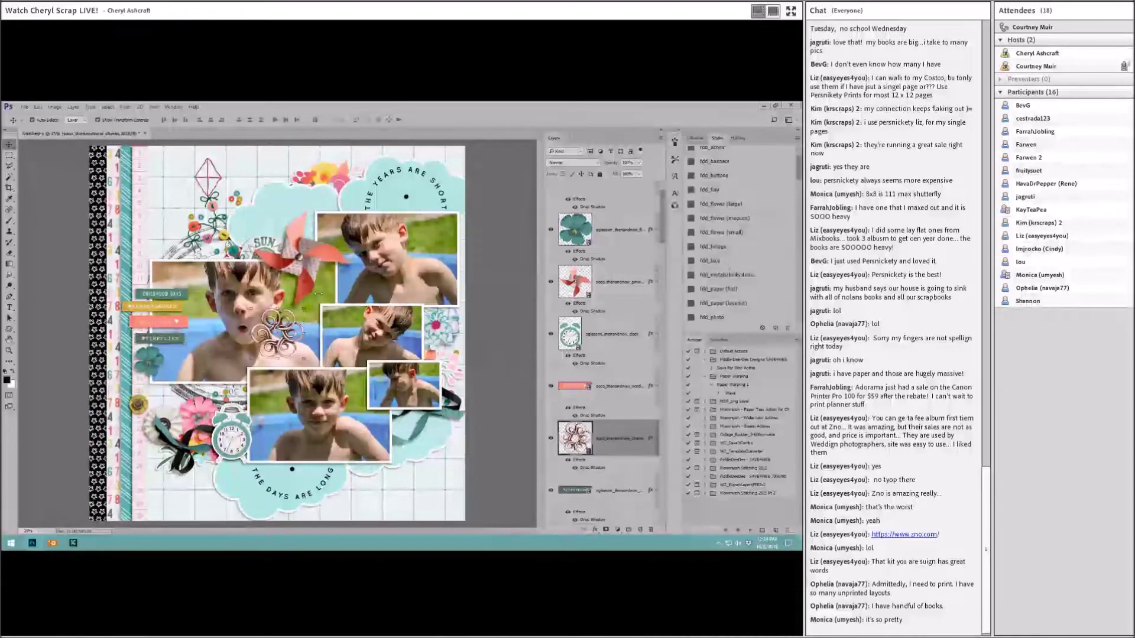
# Shrink the wire charm and move it above the flower cluster, left of the alarm clock
pyautogui.hotkey('ctrl', 't')
pyautogui.moveTo(303, 308); pyautogui.dragTo(282, 331)
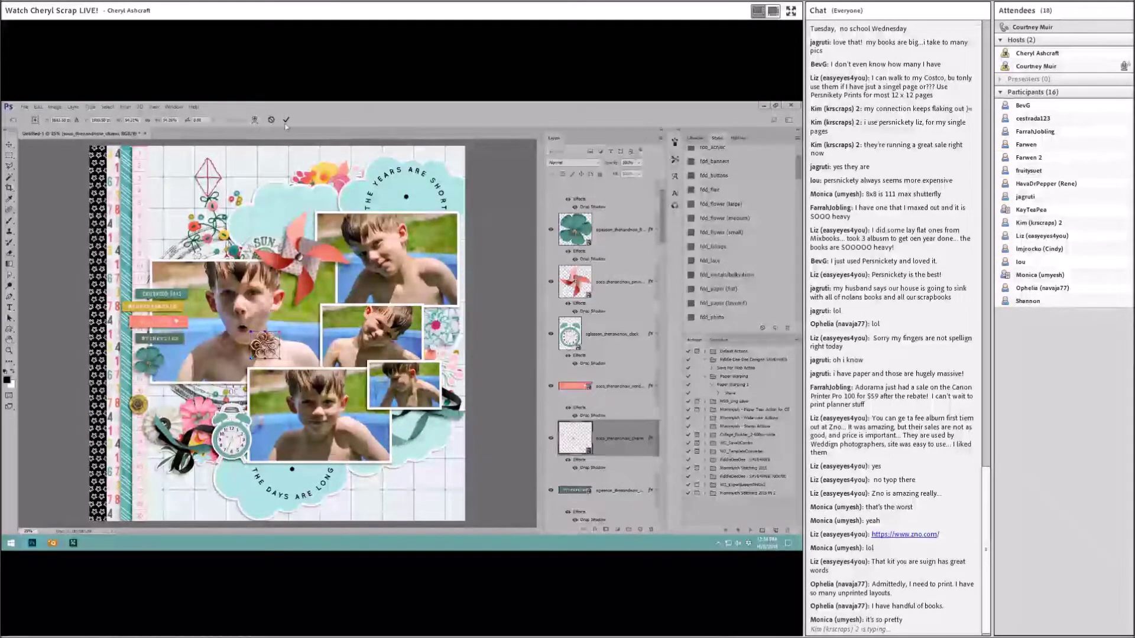
pyautogui.moveTo(287, 349); pyautogui.dragTo(266, 350)
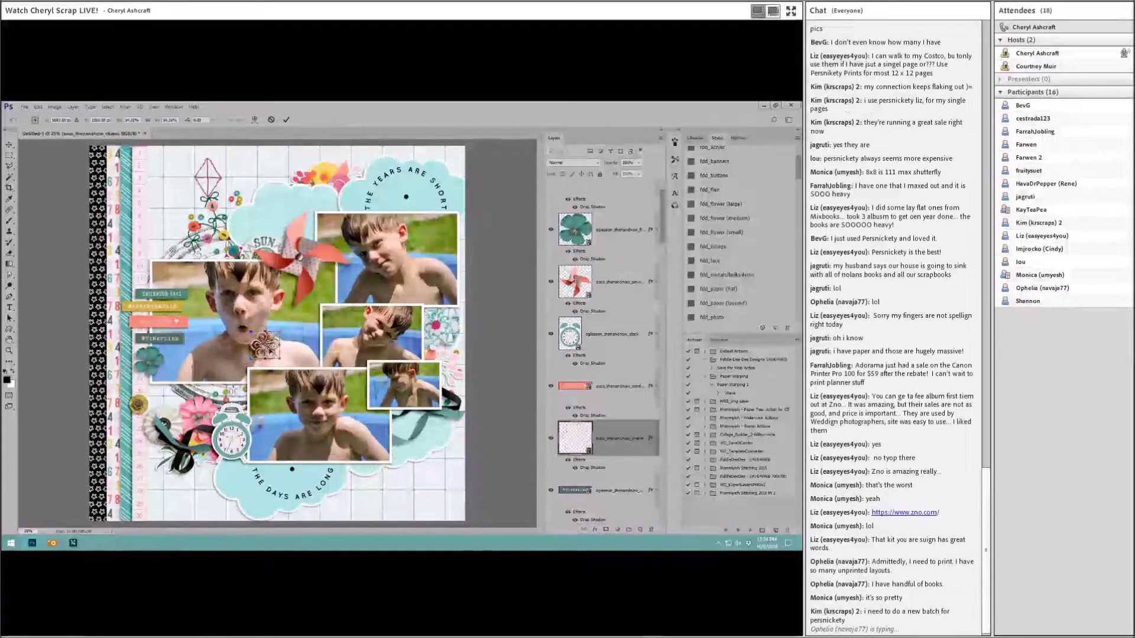
pyautogui.moveTo(266, 350); pyautogui.dragTo(183, 393)
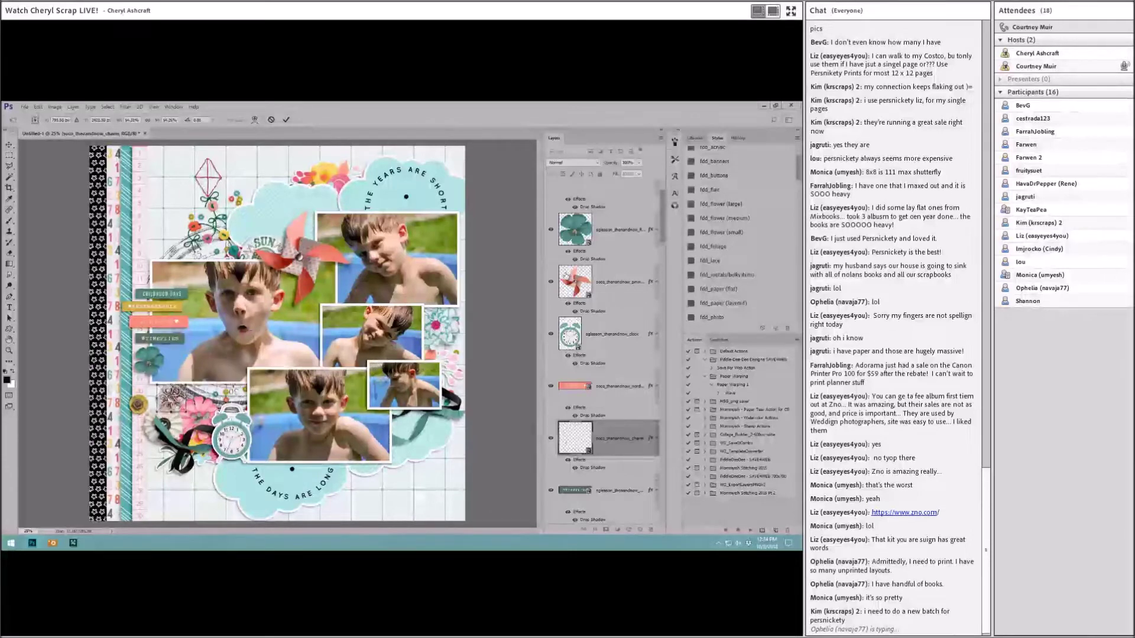
pyautogui.click(286, 120)
# Move the wire charm's layer down the stack beneath the pink flower and adjust its position behind the flower cluster
pyautogui.scroll(-3, 625, 316)
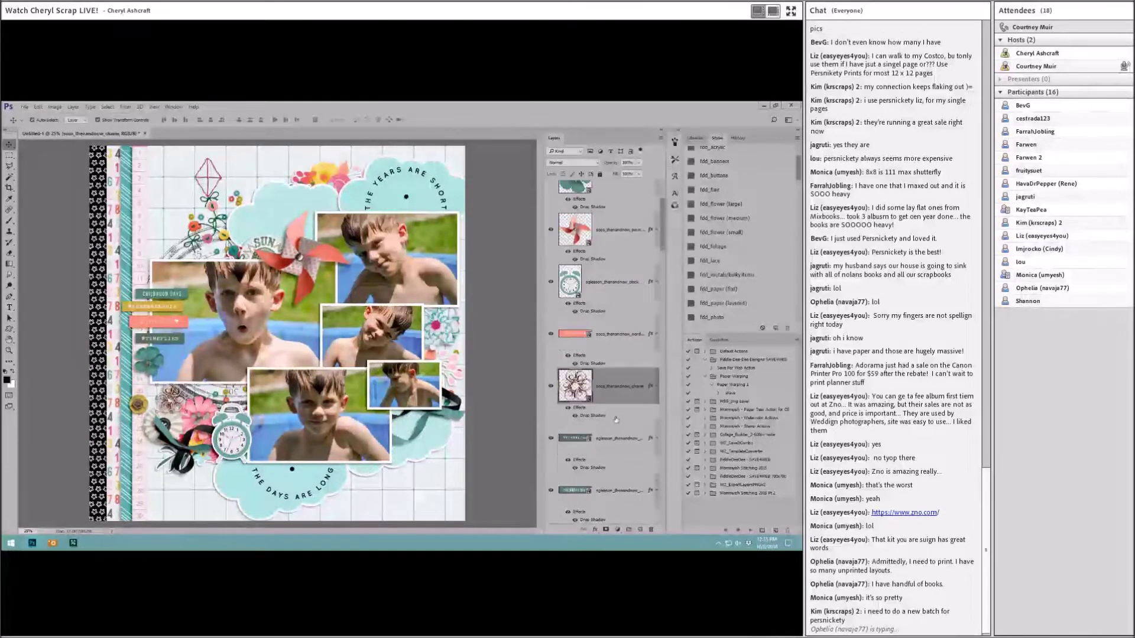
pyautogui.scroll(-5, 625, 315)
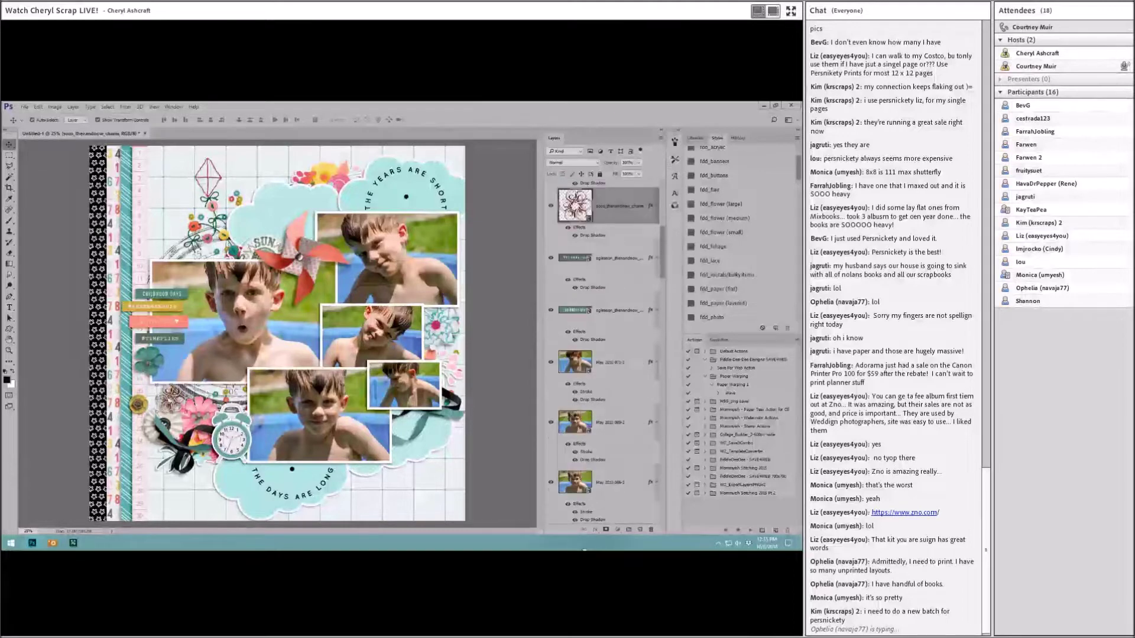
pyautogui.scroll(-6, 601, 333)
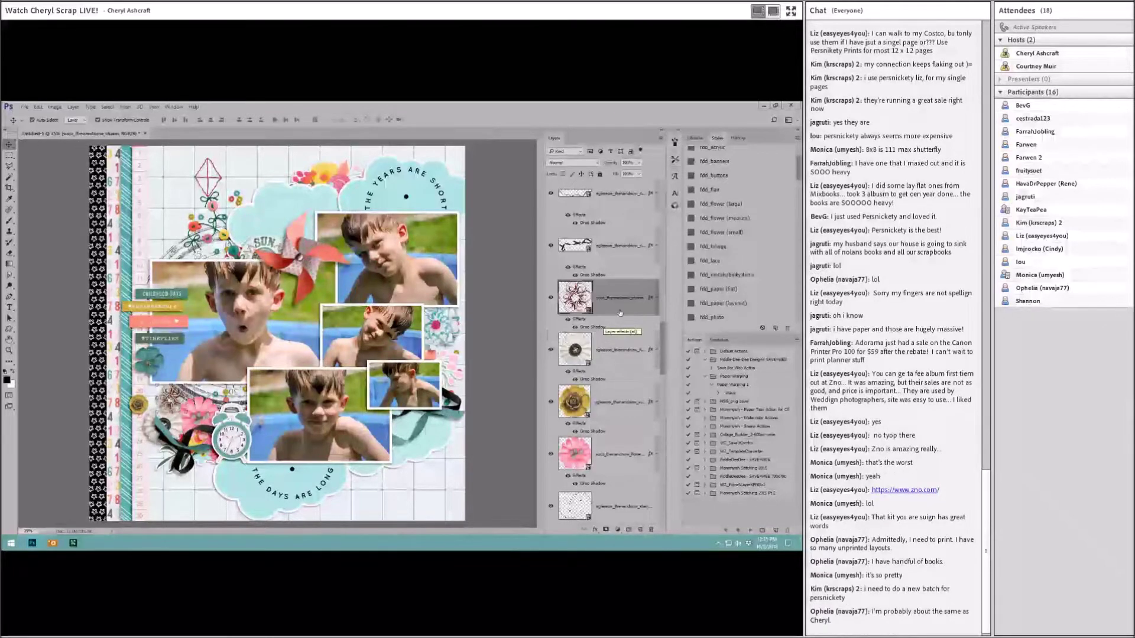
pyautogui.moveTo(620, 313); pyautogui.dragTo(614, 467)
pyautogui.moveTo(187, 367); pyautogui.dragTo(172, 401)
# Shift the teal-and-white flower slightly down and left, and rotate the pinwheel and move it right to uncover the SUN stamp
pyautogui.click(446, 327)
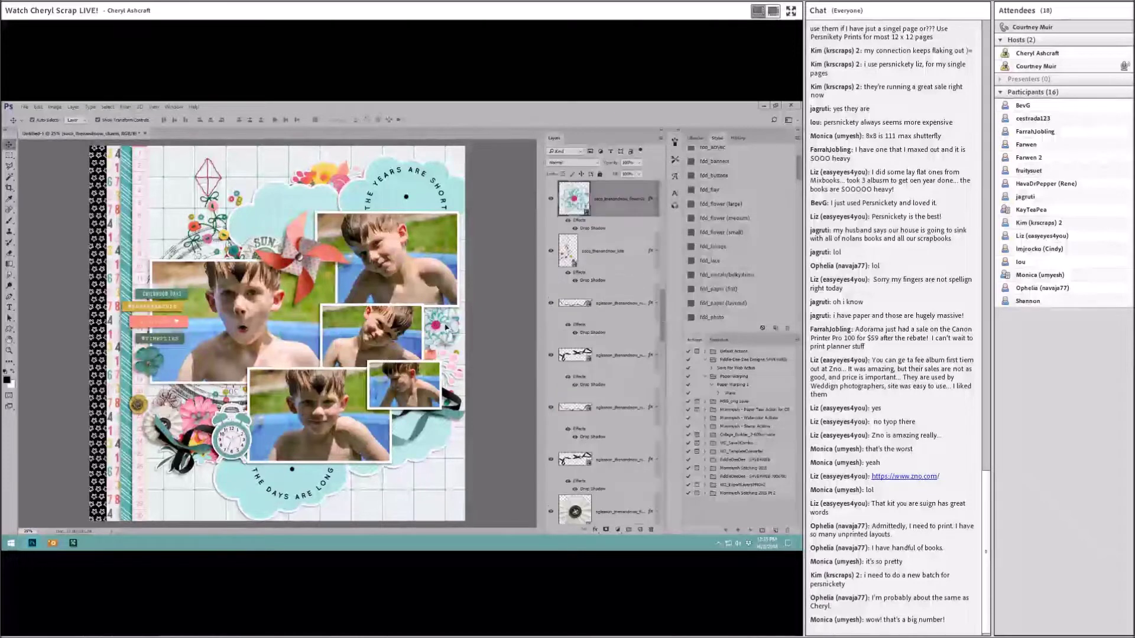
pyautogui.moveTo(443, 328); pyautogui.dragTo(445, 334)
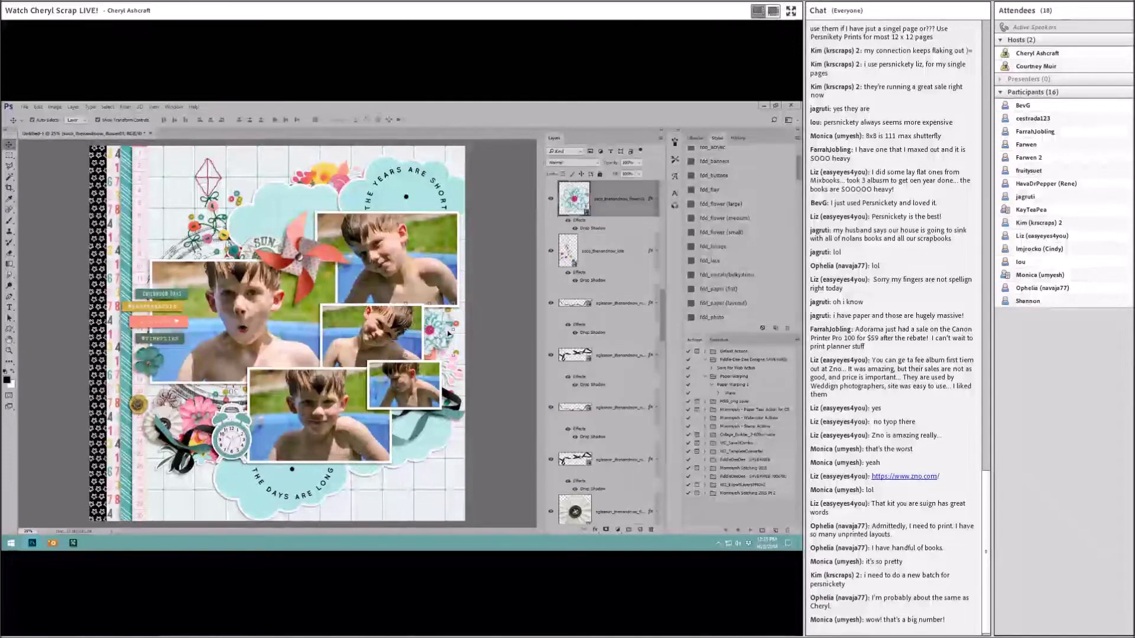
pyautogui.click(278, 248)
pyautogui.hotkey('ctrl', 't')
pyautogui.moveTo(322, 195); pyautogui.dragTo(346, 210)
pyautogui.moveTo(361, 248); pyautogui.dragTo(402, 245)
pyautogui.moveTo(320, 259); pyautogui.dragTo(315, 258)
pyautogui.moveTo(345, 195); pyautogui.dragTo(387, 248)
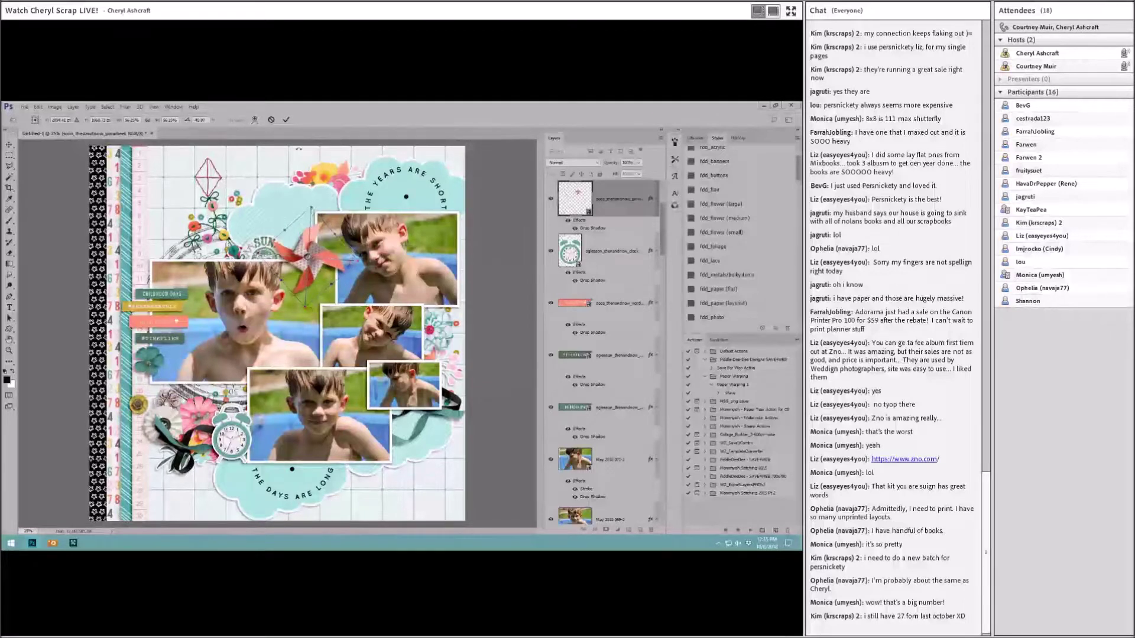
pyautogui.click(286, 119)
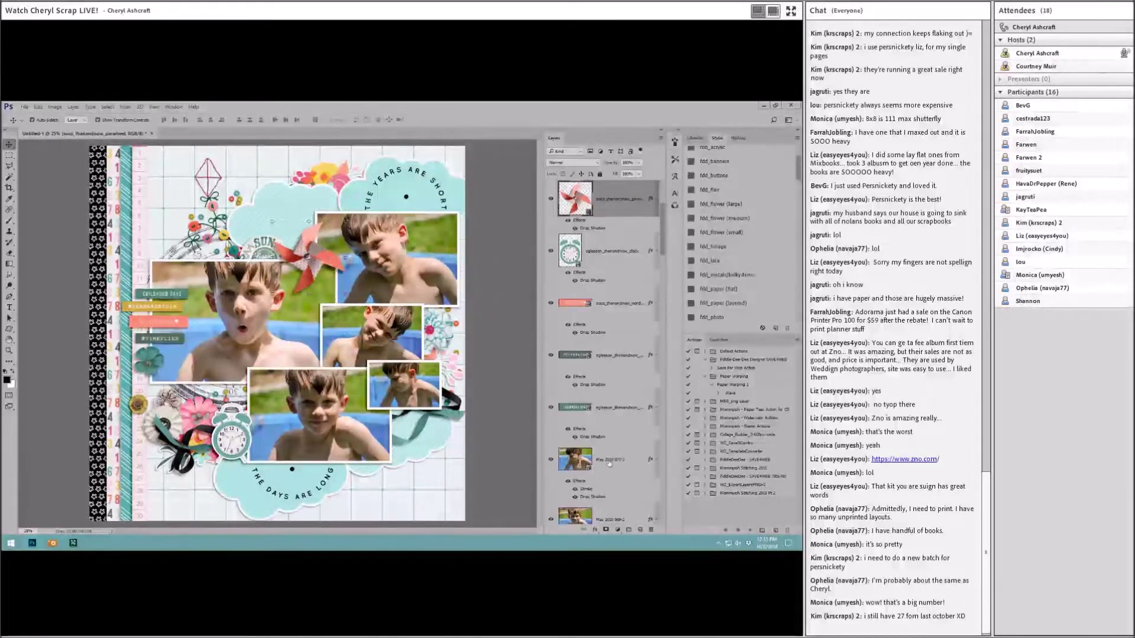
# Separate the pink patterned paper's drop shadow onto its own layer and warp it with the Paper Warping 1 action
pyautogui.scroll(-10, 609, 438)
pyautogui.scroll(-5, 618, 464)
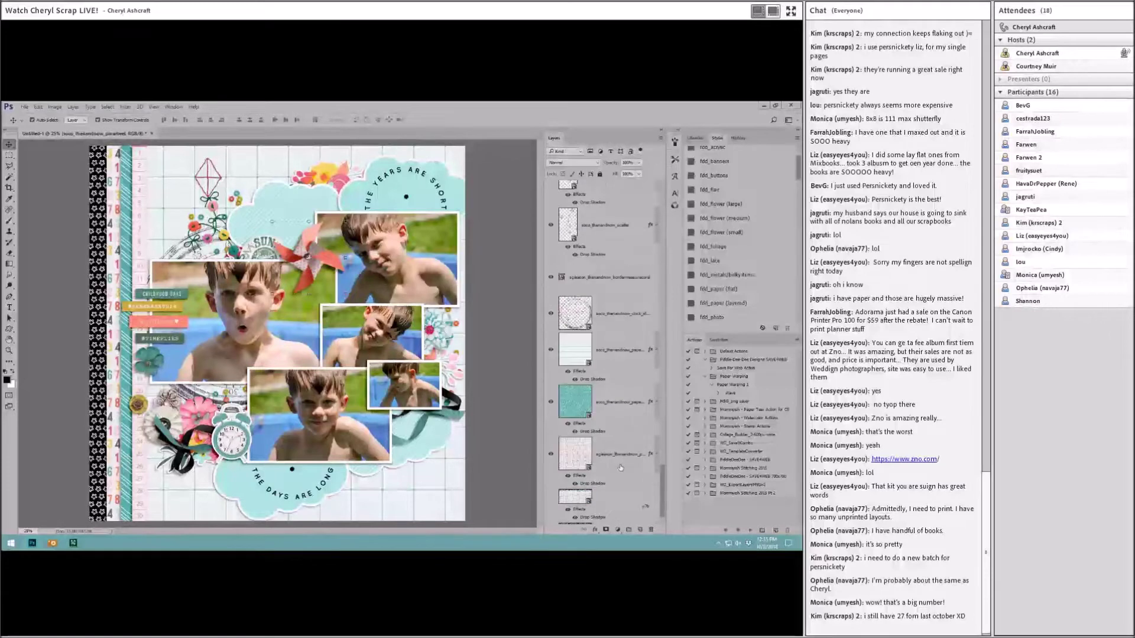
pyautogui.click(623, 515)
pyautogui.click(620, 463)
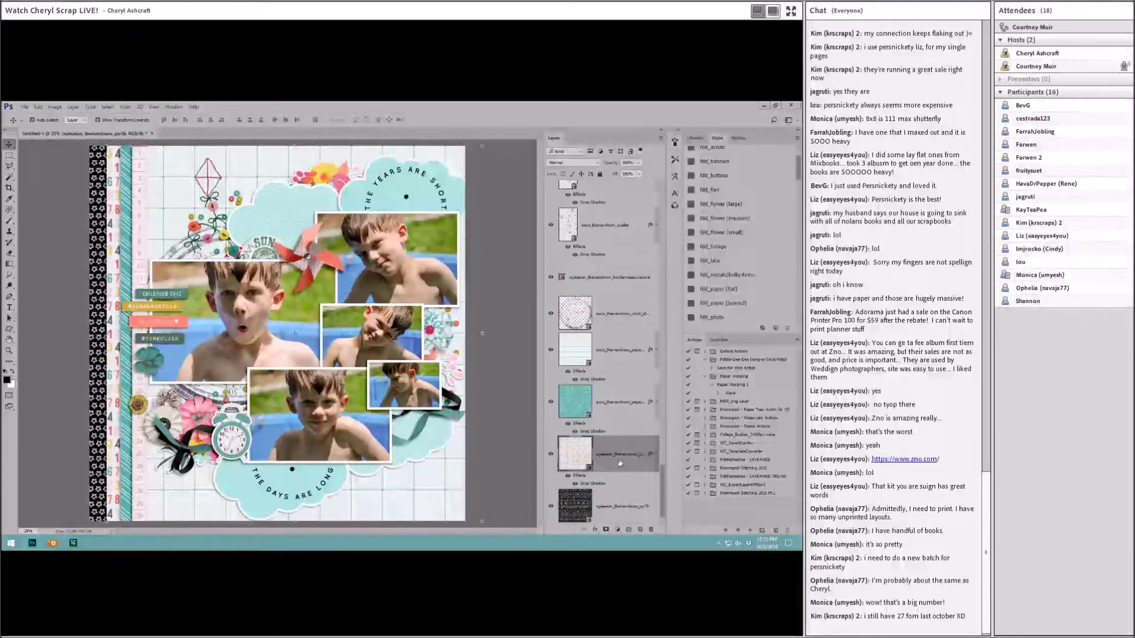
pyautogui.rightClick(651, 456)
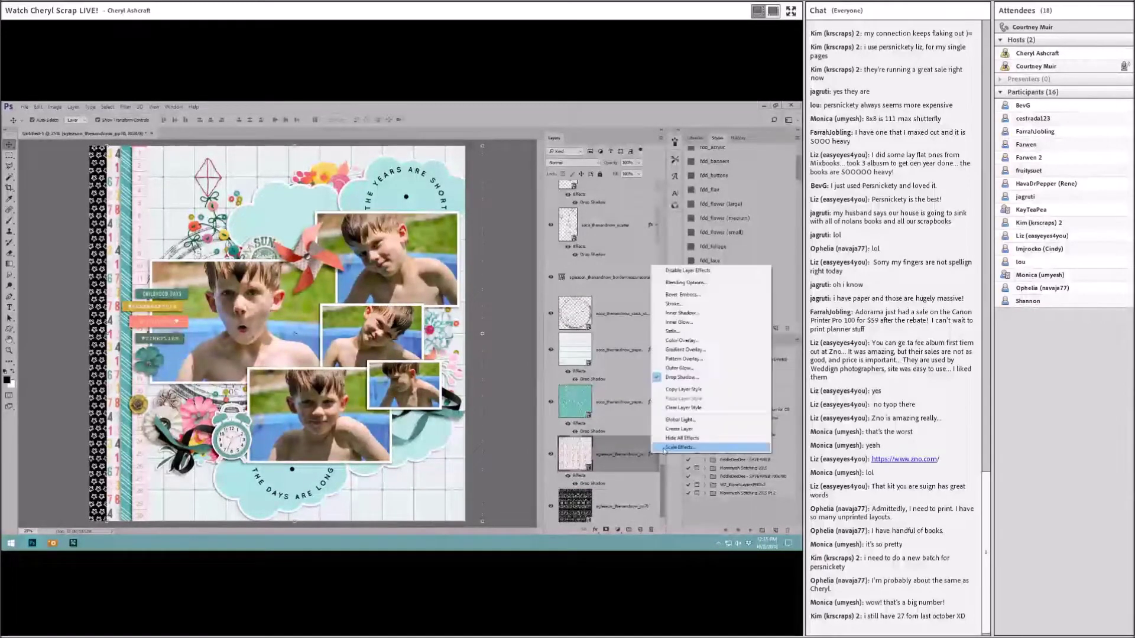
pyautogui.click(750, 420)
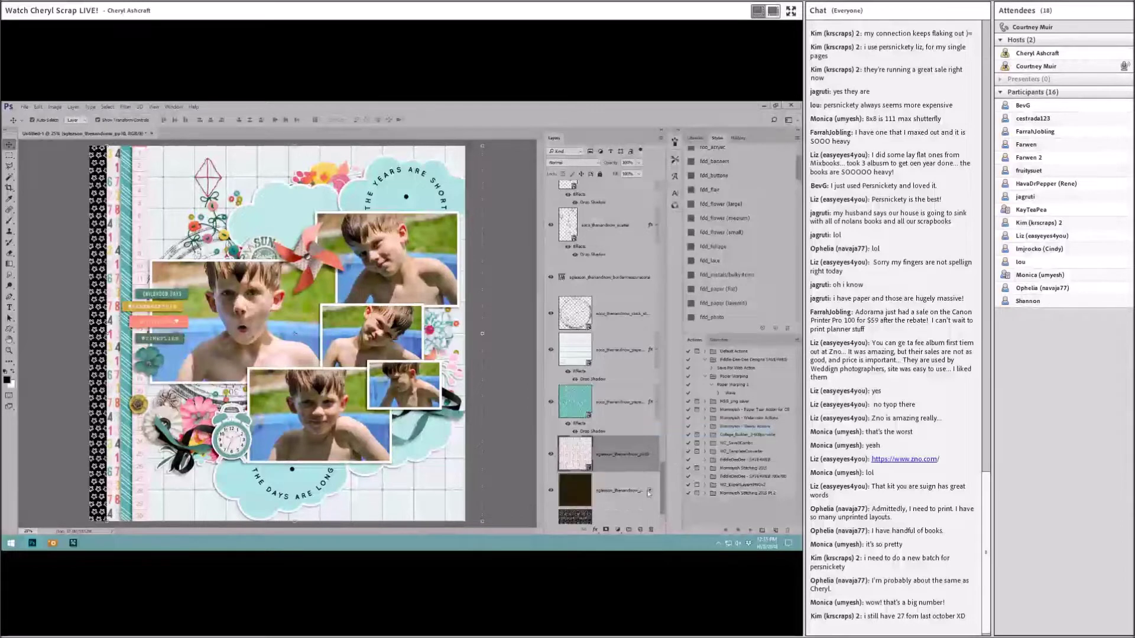
pyautogui.click(743, 385)
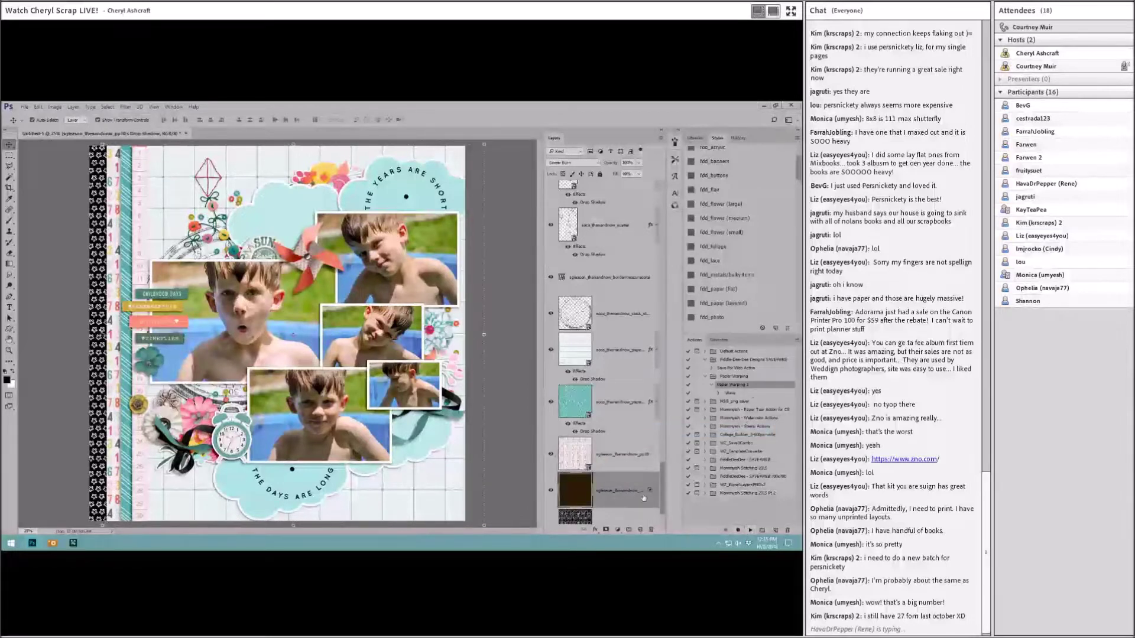
# Separate the teal paper's drop shadow onto its own layer and warp it with the Paper Warping 1 action
pyautogui.click(628, 409)
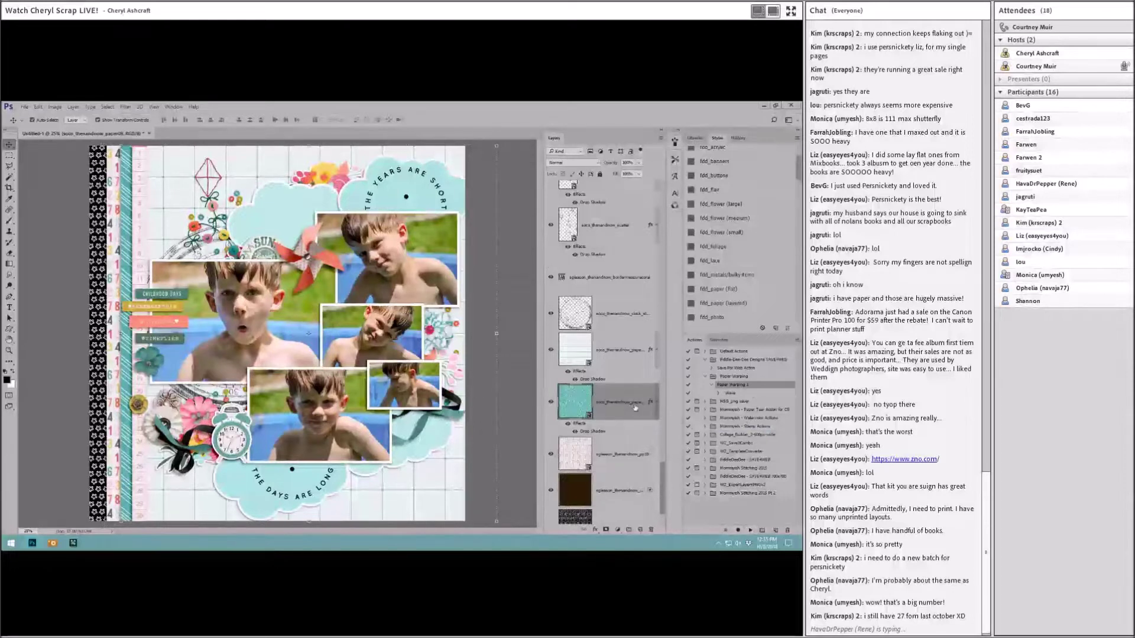
pyautogui.rightClick(653, 403)
pyautogui.click(680, 380)
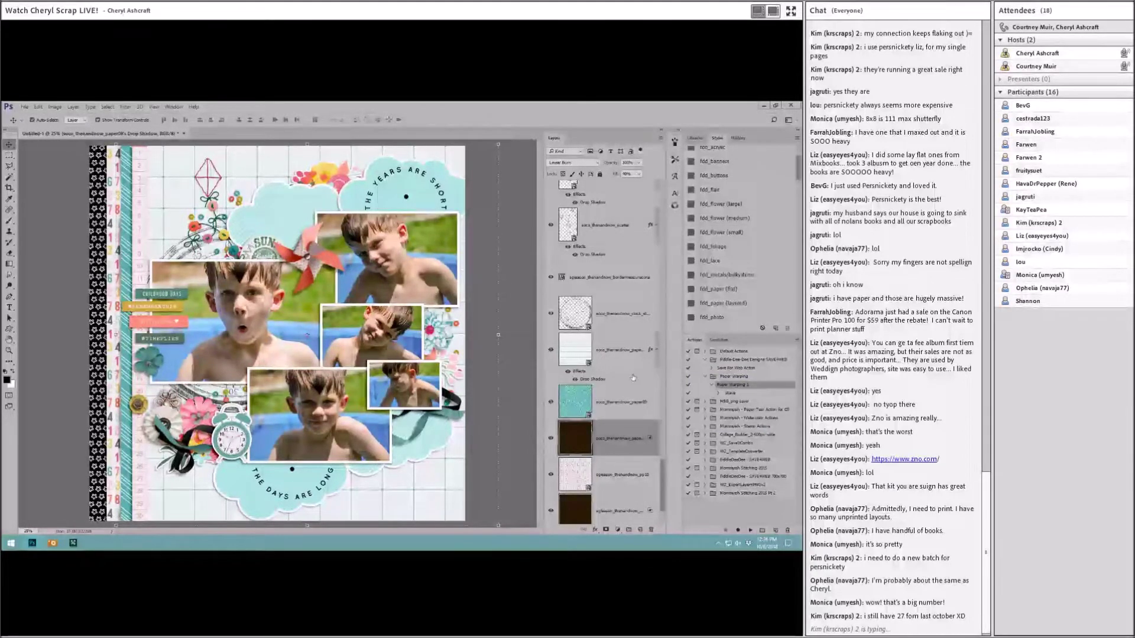
# Separate the lined white paper's drop shadow onto its own layer, warp it with Paper Warping 1, and flip the shadow horizontally
pyautogui.click(627, 350)
pyautogui.rightClick(650, 350)
pyautogui.click(680, 325)
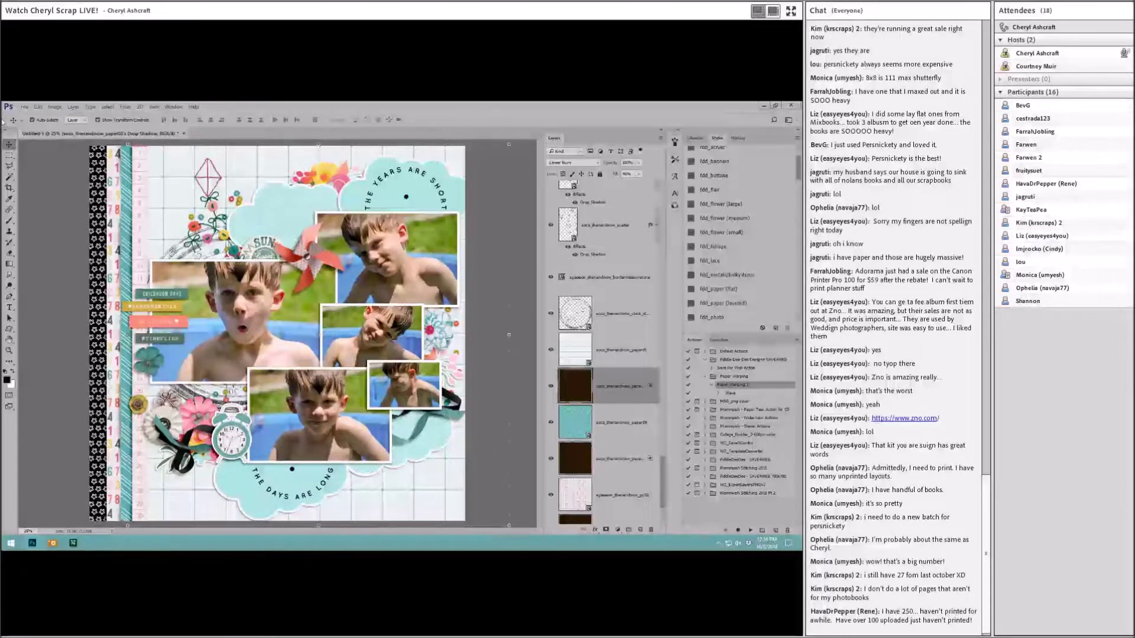
pyautogui.click(34, 109)
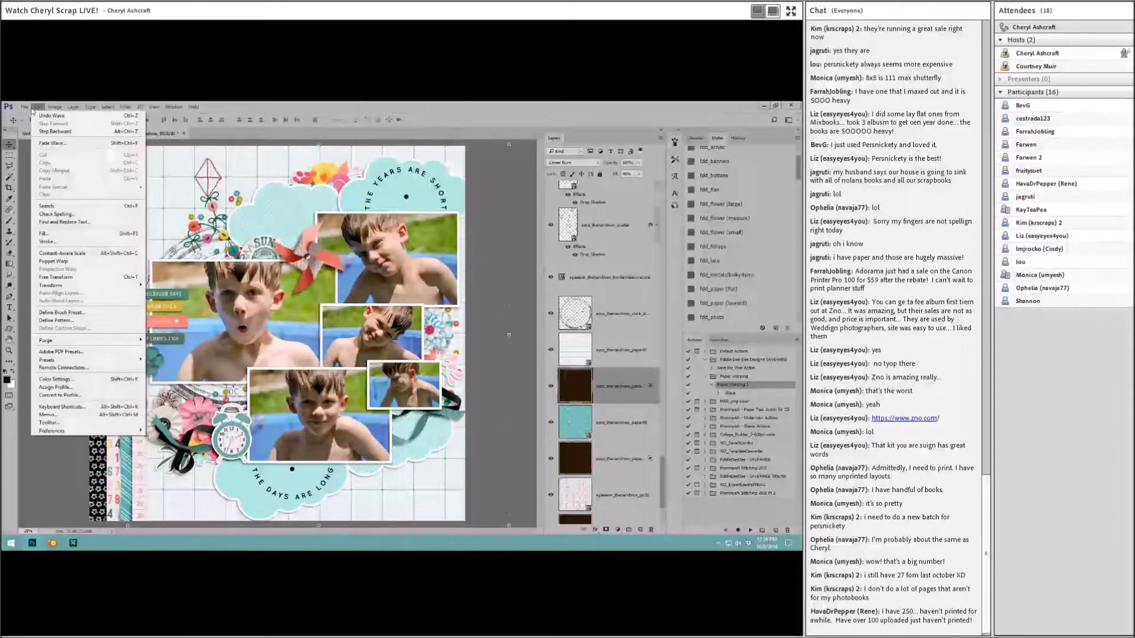
pyautogui.moveTo(106, 285)
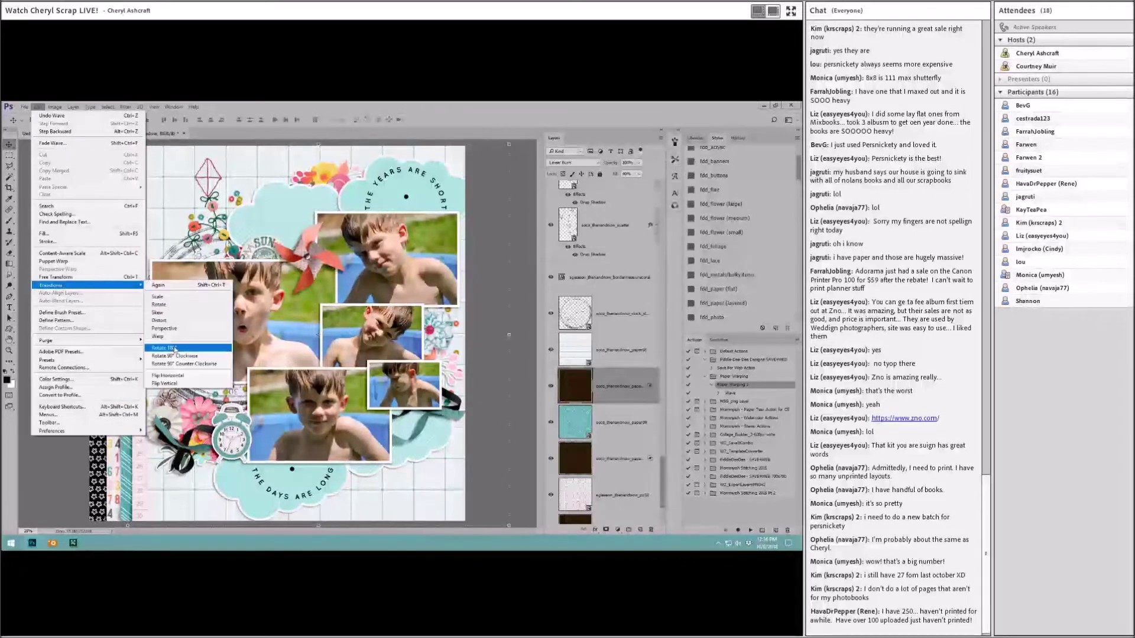
pyautogui.click(182, 375)
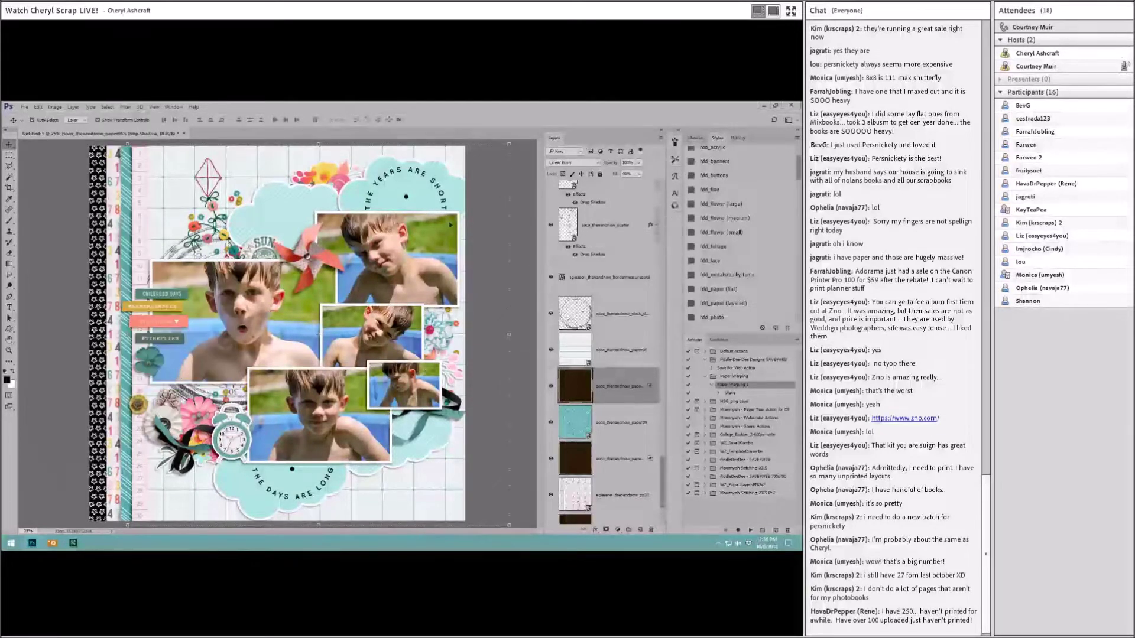
# Separate the drop shadow of the floral sticker above the clouds onto its own layer
pyautogui.click(440, 438)
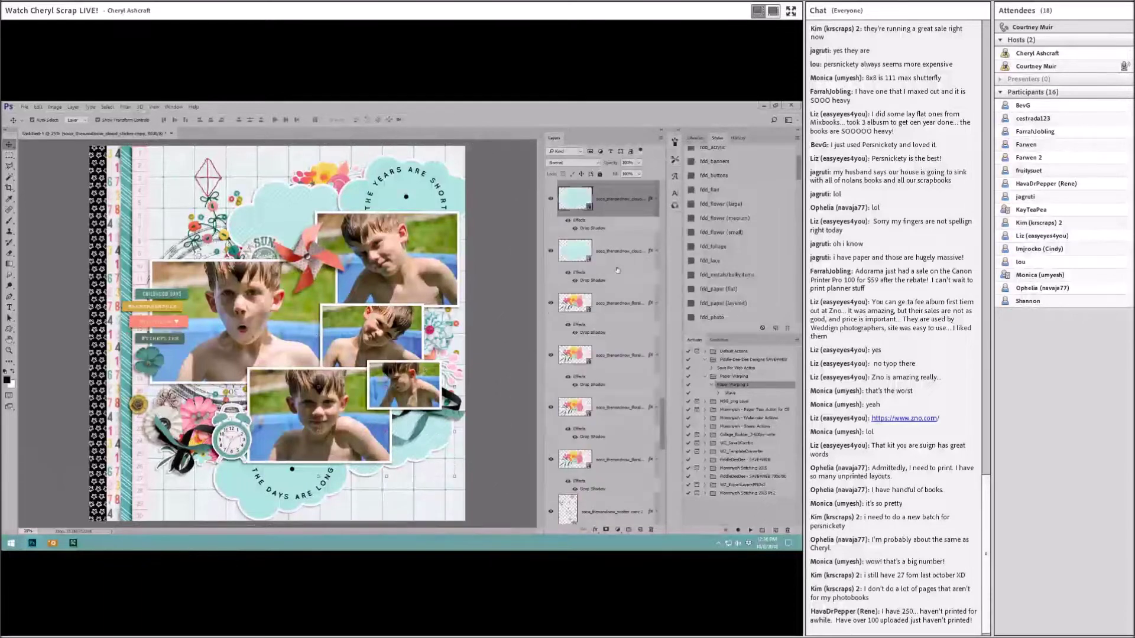
pyautogui.click(641, 255)
pyautogui.click(651, 458)
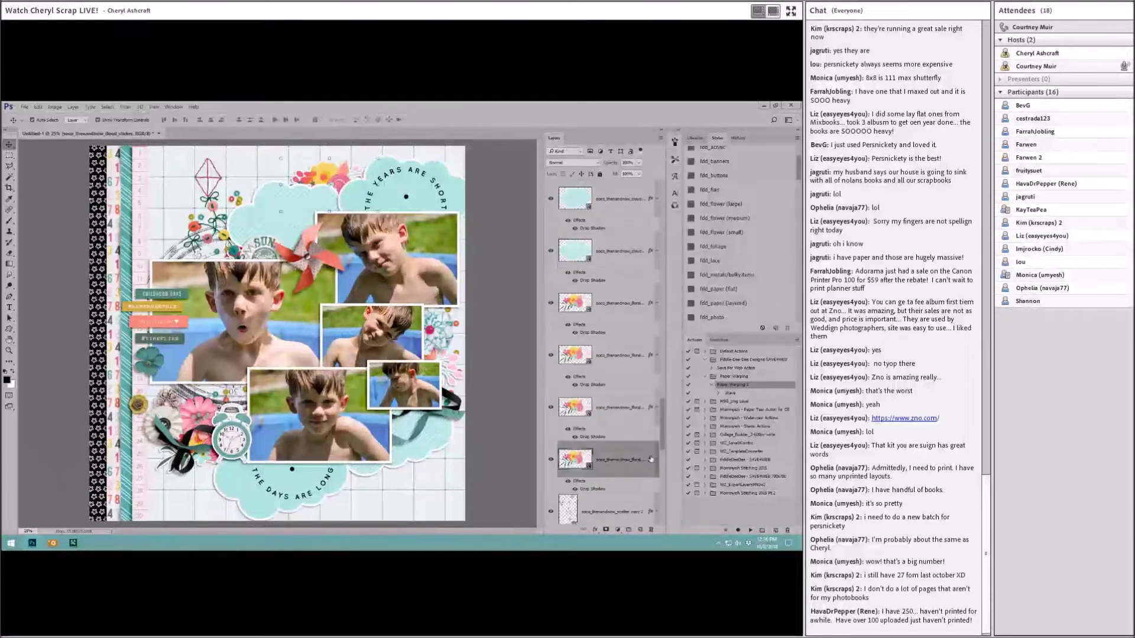
pyautogui.rightClick(653, 464)
pyautogui.click(685, 439)
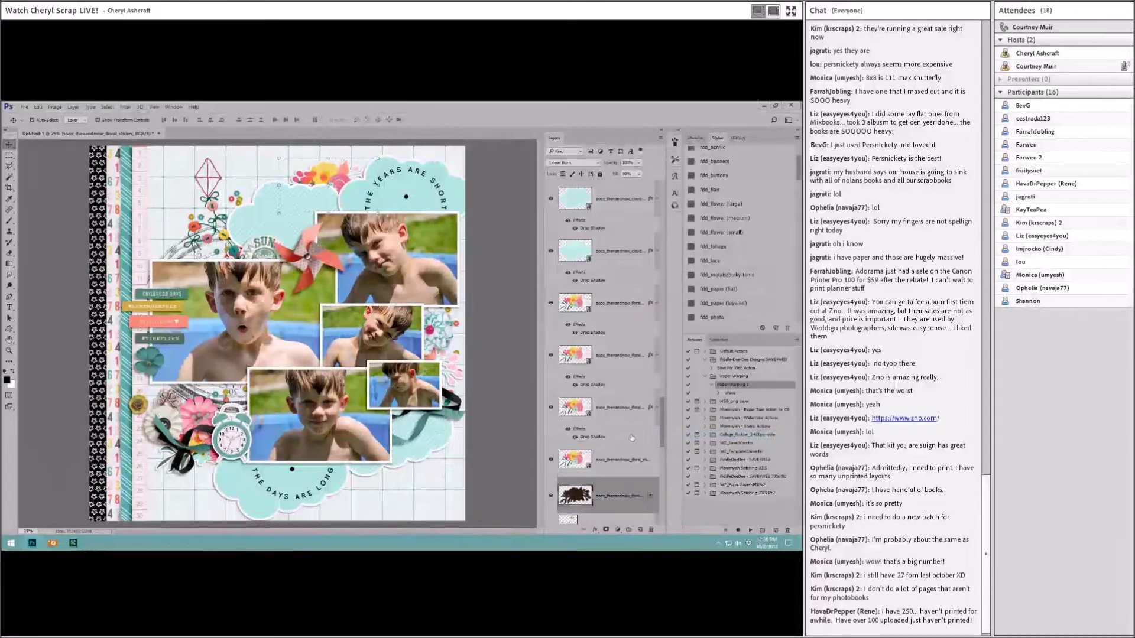
# Warp the separated shadow of the top floral sticker, pulling its upper corner and edge outward so the petals look lifted
pyautogui.hotkey('ctrl', 't')
pyautogui.click(343, 120)
pyautogui.moveTo(322, 170); pyautogui.dragTo(361, 161)
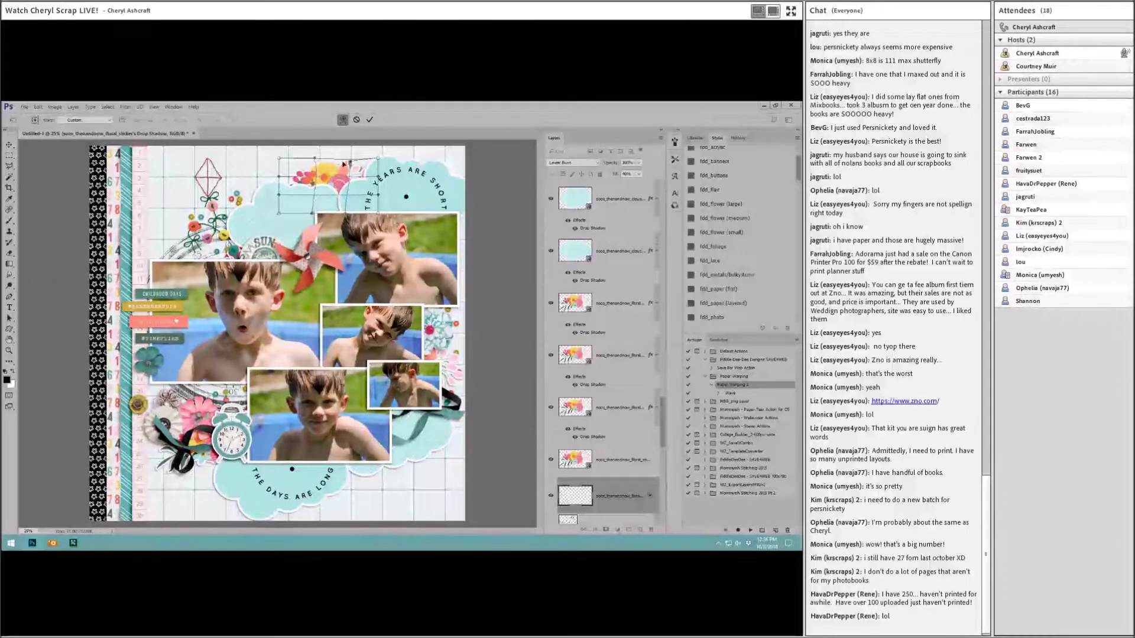
pyautogui.moveTo(276, 178); pyautogui.dragTo(313, 154)
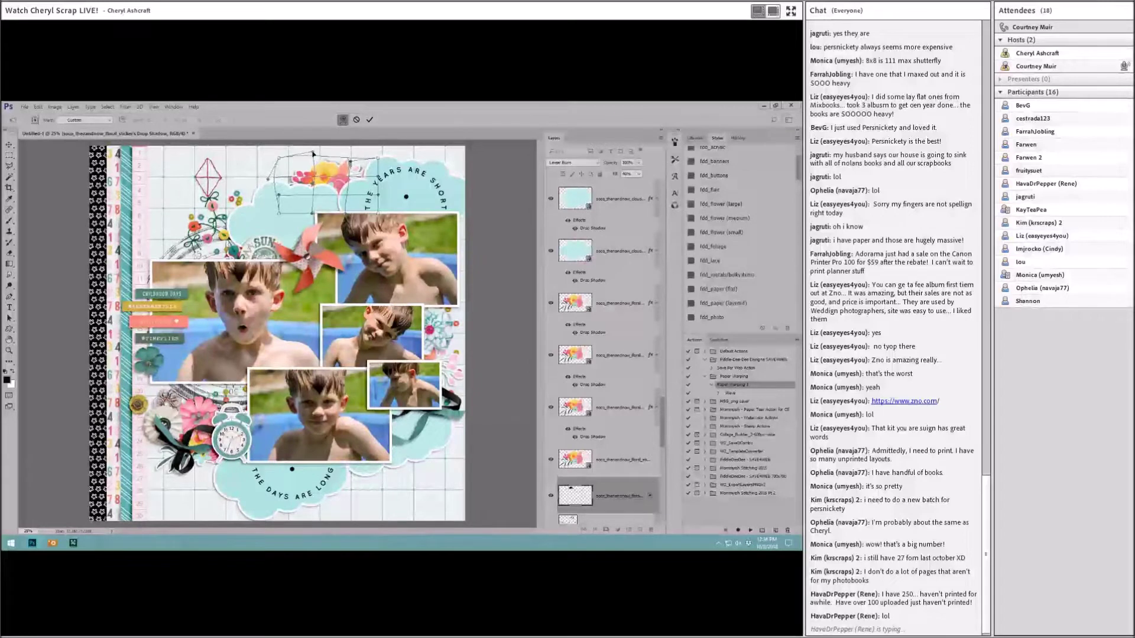
pyautogui.moveTo(363, 175); pyautogui.dragTo(362, 176)
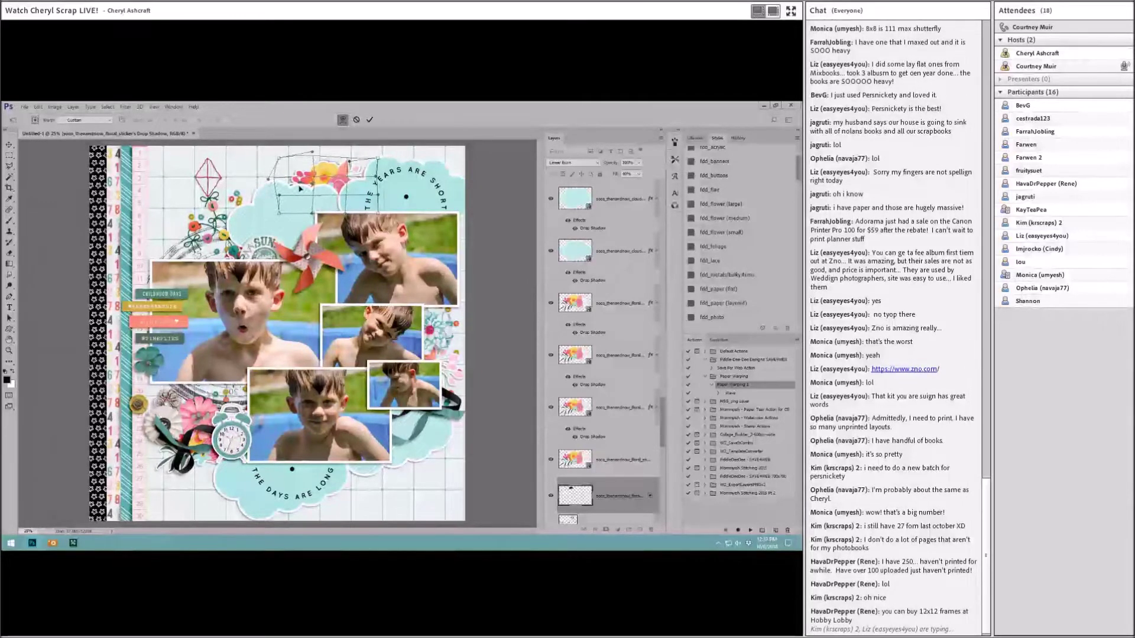
pyautogui.click(370, 119)
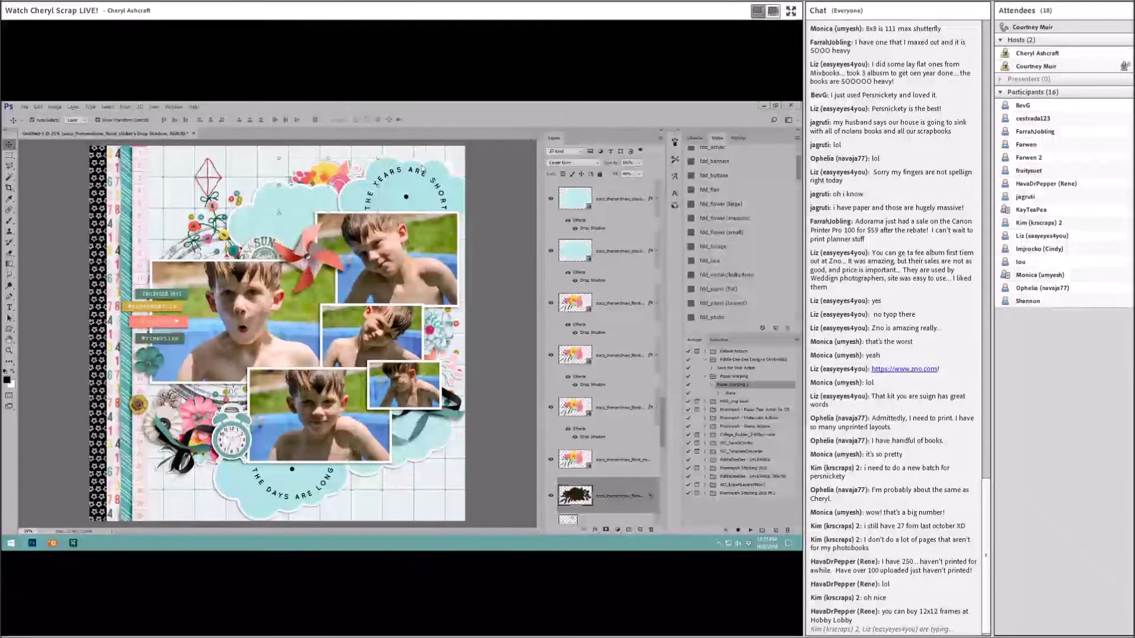
# Separate the shadow of the floral sticker at the page's right edge onto its own layer and warp it slightly outward
pyautogui.click(486, 319)
pyautogui.click(453, 365)
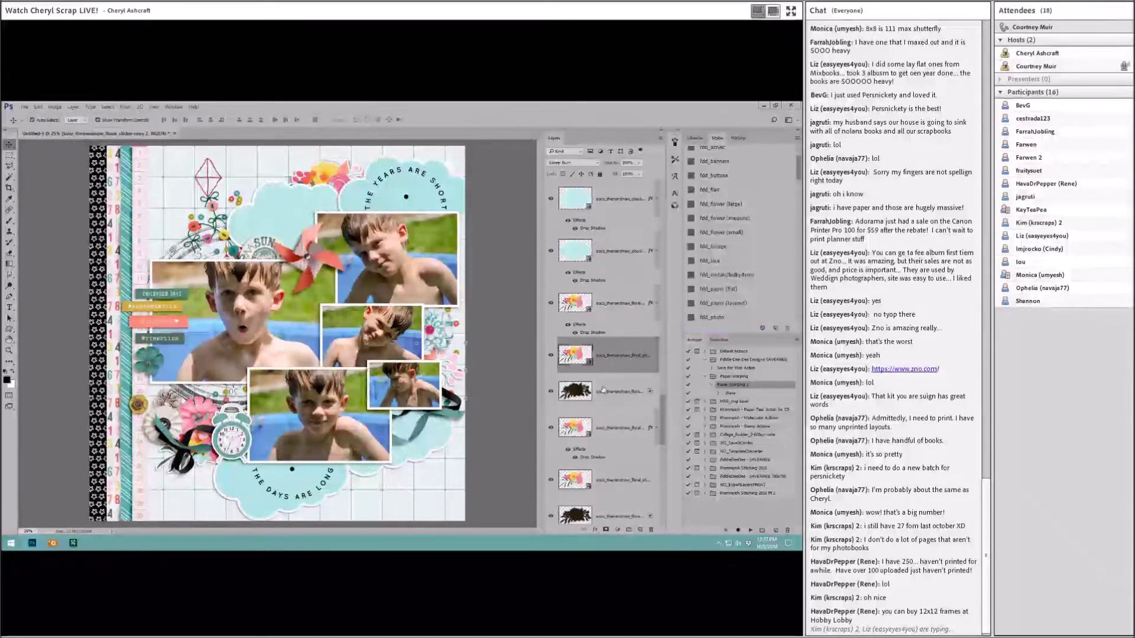
pyautogui.click(602, 389)
pyautogui.hotkey('ctrl', 't')
pyautogui.click(342, 119)
pyautogui.moveTo(459, 368); pyautogui.dragTo(466, 371)
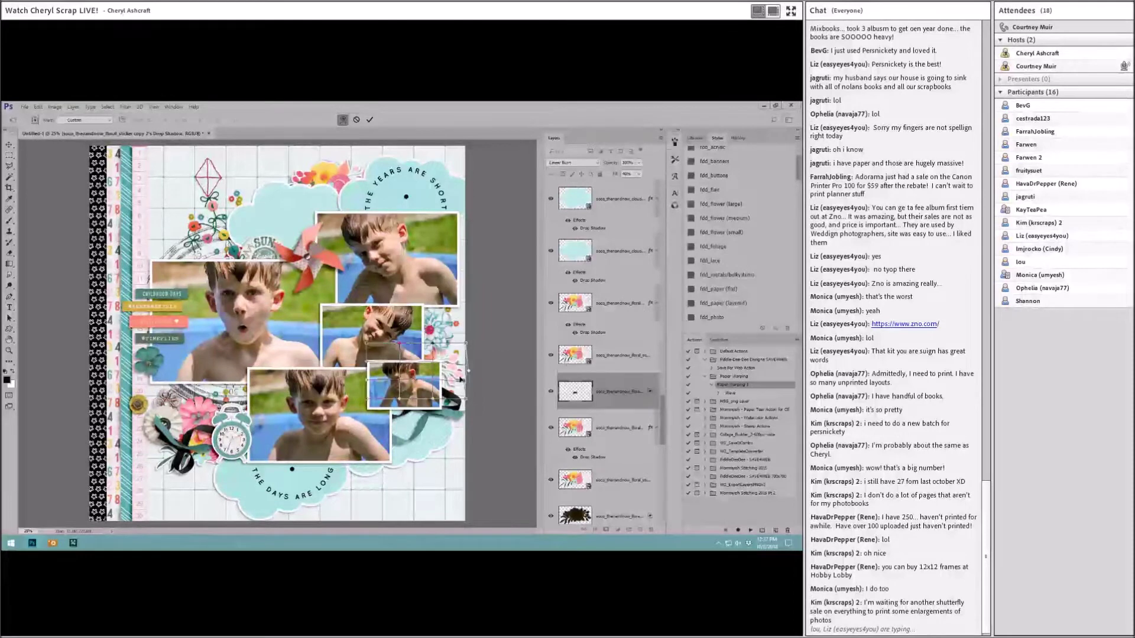
pyautogui.click(369, 119)
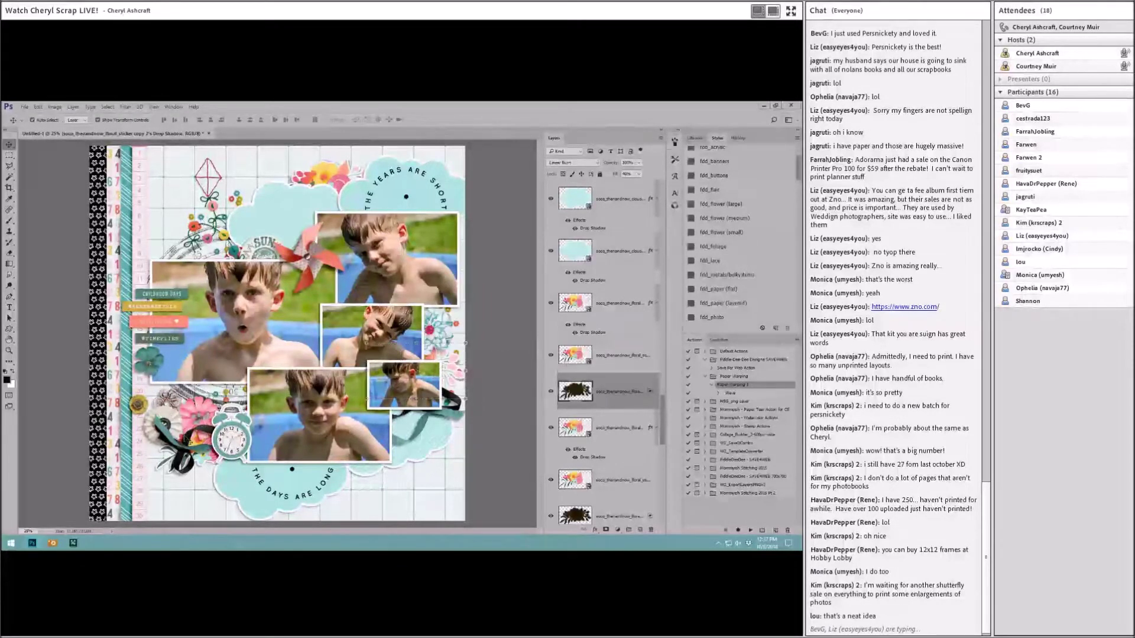
# Begin saving the page as a PSD in LAYOUTS IN PROGRESS, naming it TheDaysAreLong followed by the boy's first name
pyautogui.scroll(5, 609, 296)
pyautogui.click(637, 201)
pyautogui.click(403, 268)
pyautogui.click(24, 107)
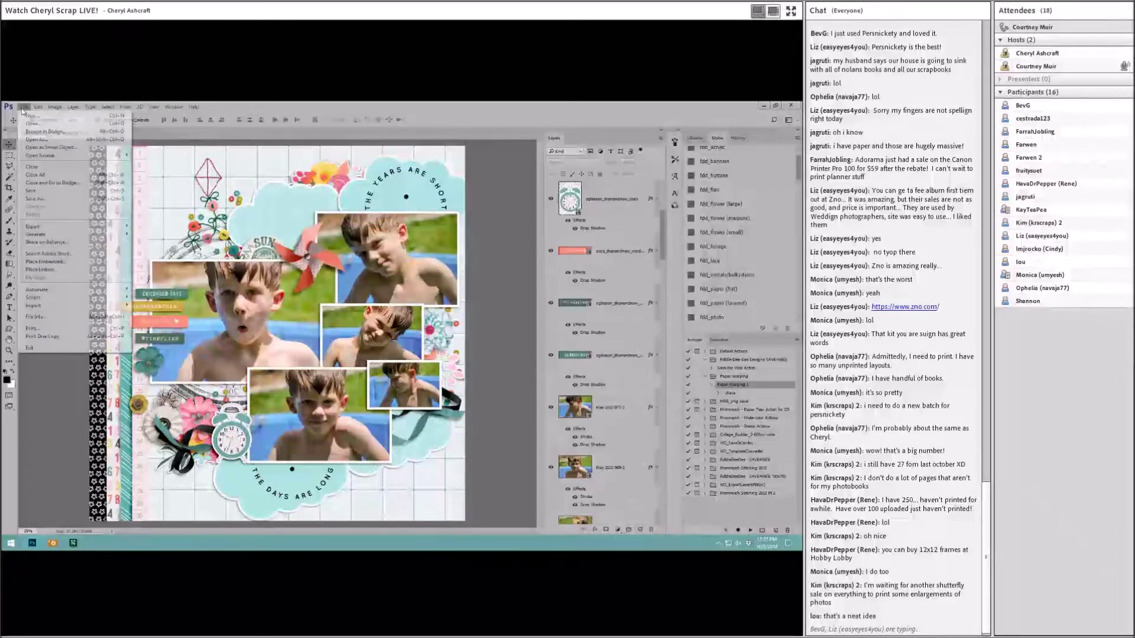
pyautogui.click(45, 204)
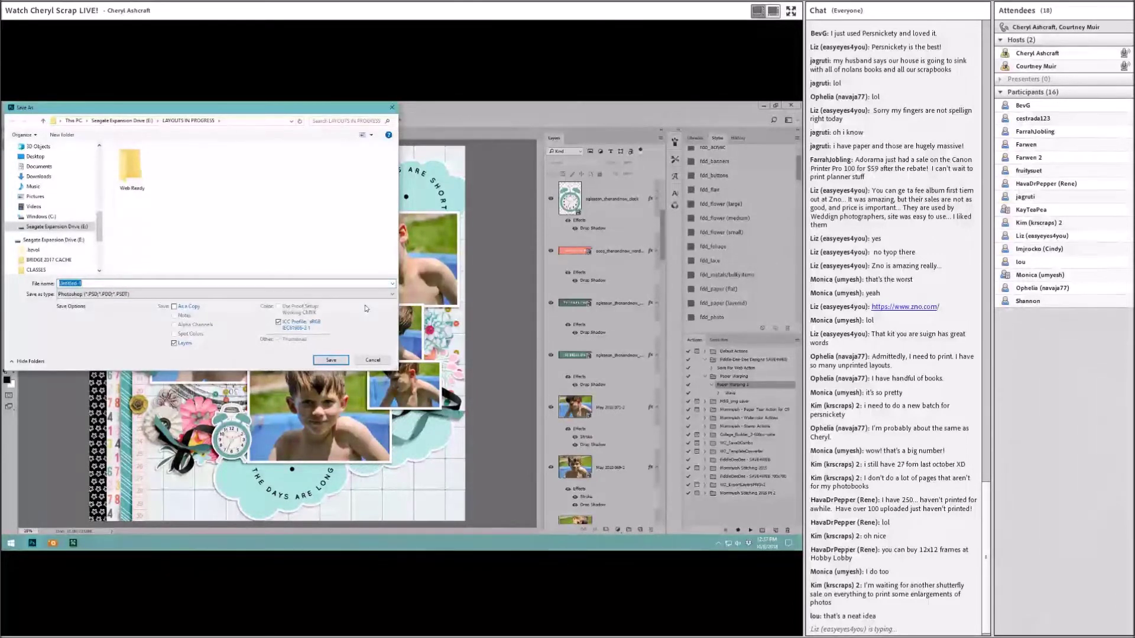
pyautogui.write('The')
pyautogui.write('Days')
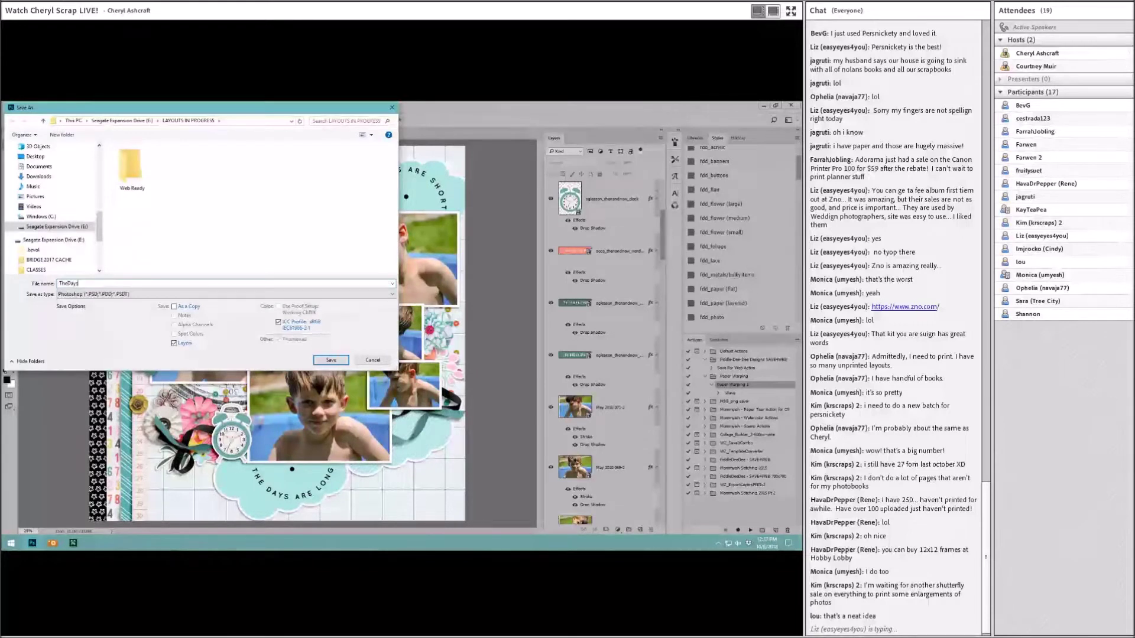
pyautogui.write('AreLong_Daniel_')
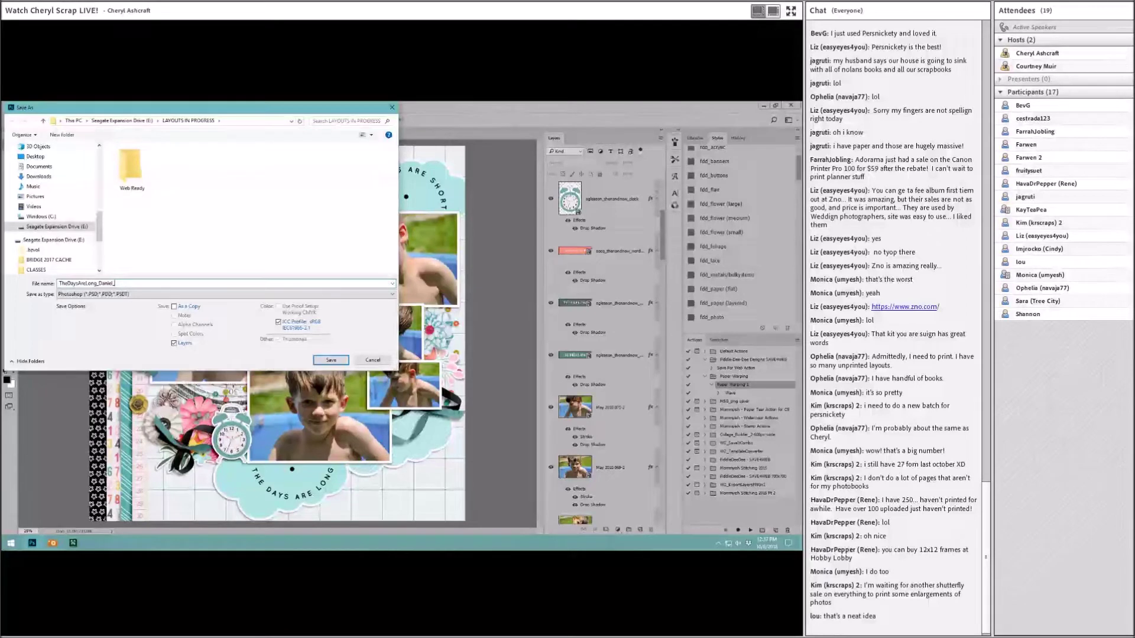
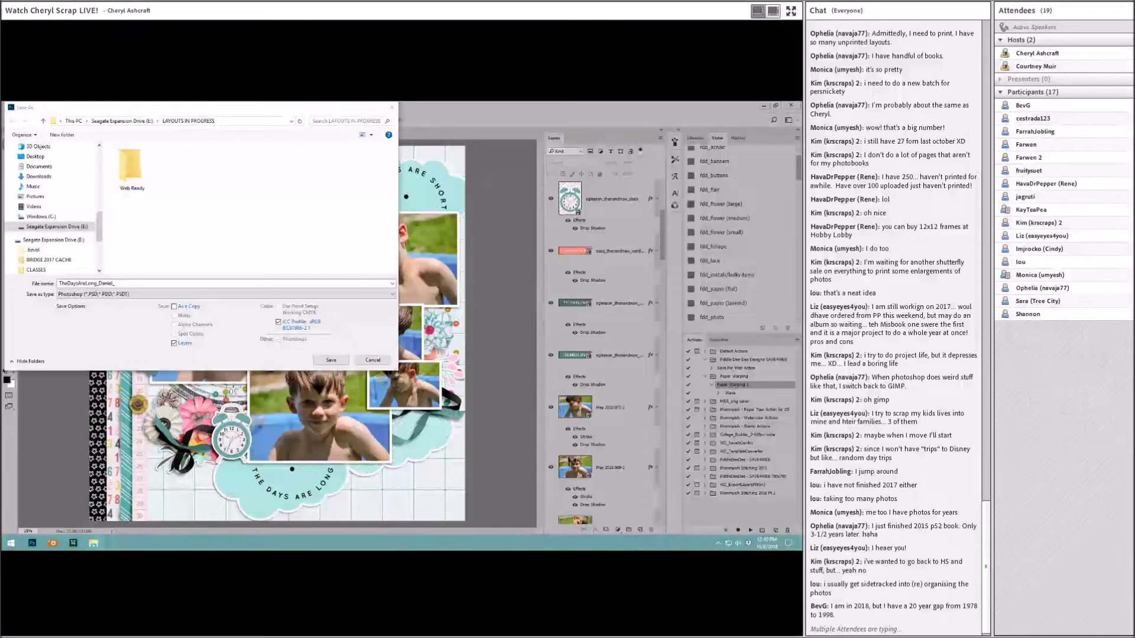
# Add the date 5-5-10 to the end of the file name and save the layered PSD
pyautogui.click(104, 284)
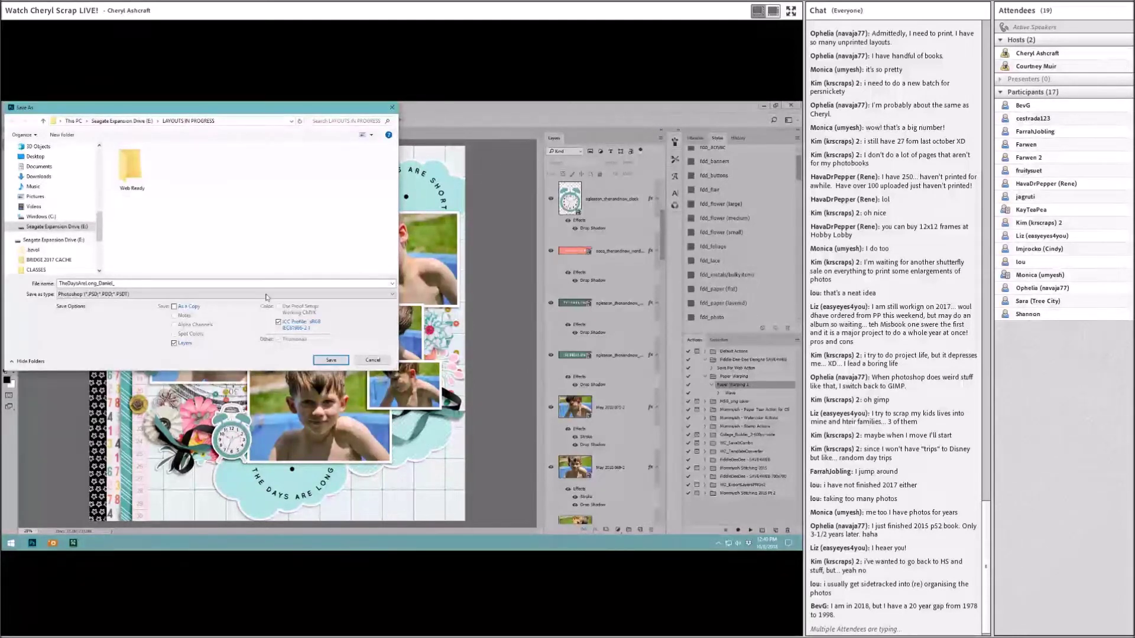
pyautogui.doubleClick(104, 285)
pyautogui.click(122, 282)
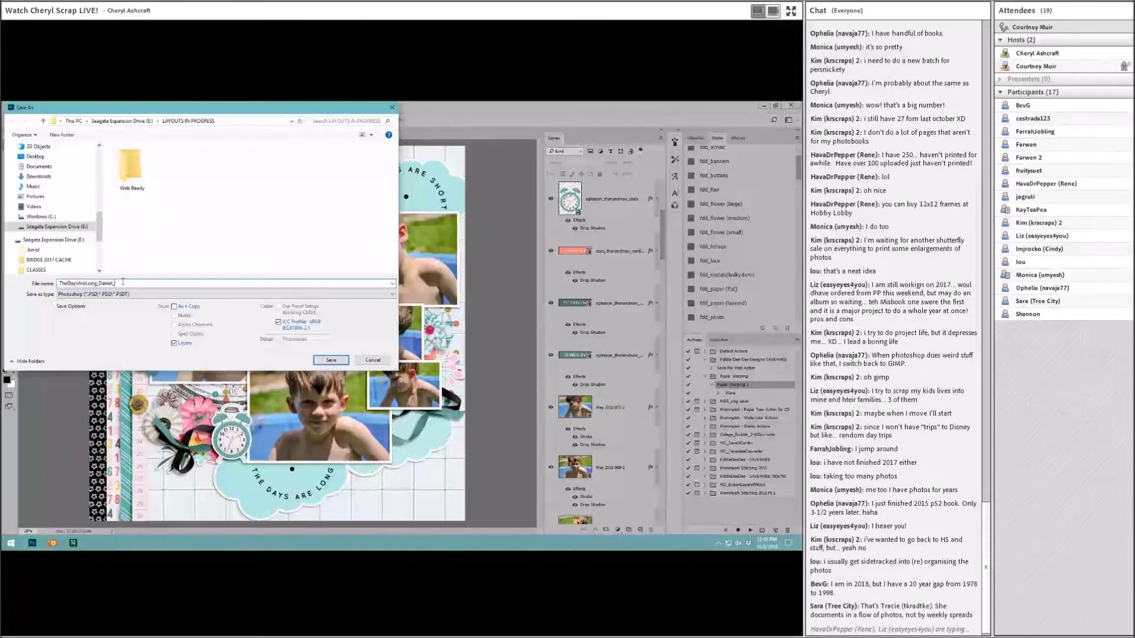
pyautogui.write('5-5-18')
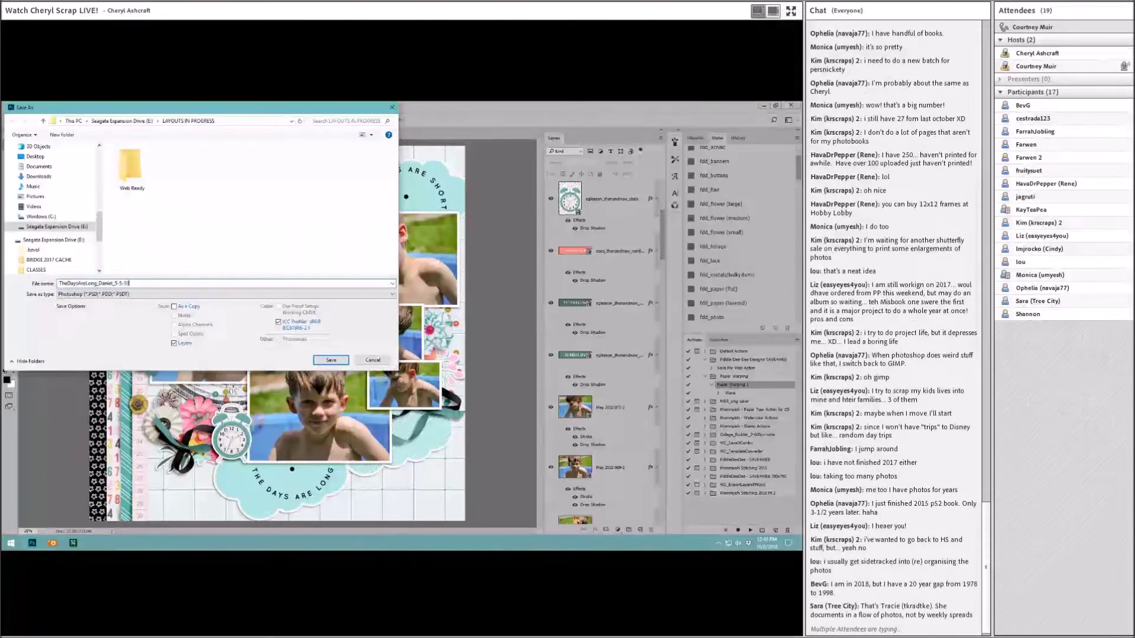
pyautogui.press('Return')
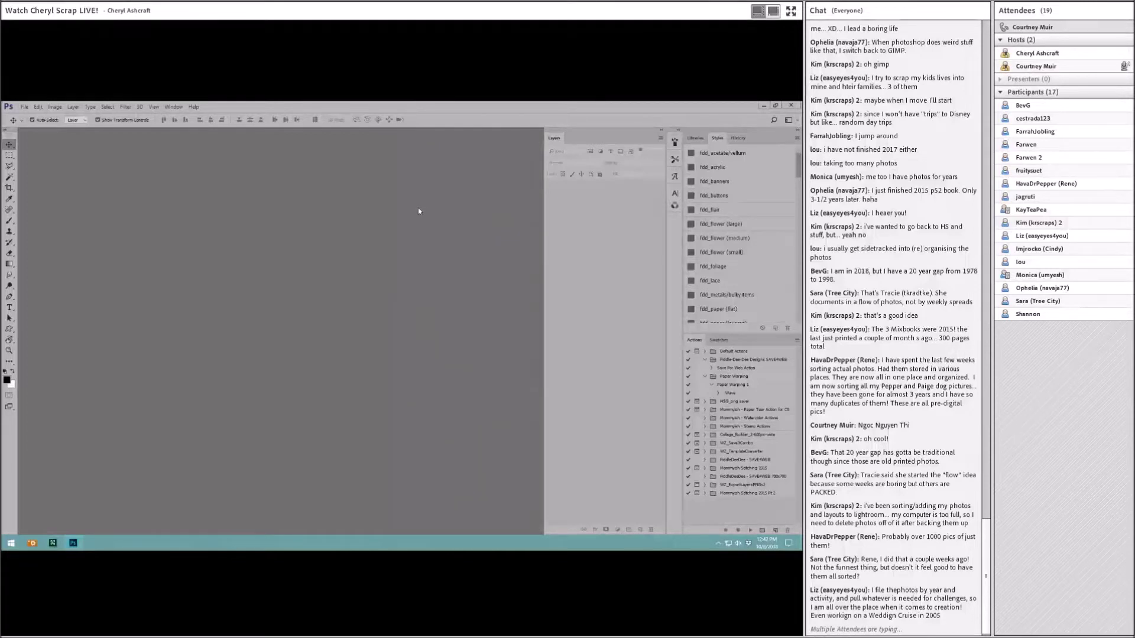
# Reopen the saved TheDaysAreLong PSD from the LAYOUTS IN PROGRESS folder
pyautogui.click(21, 108)
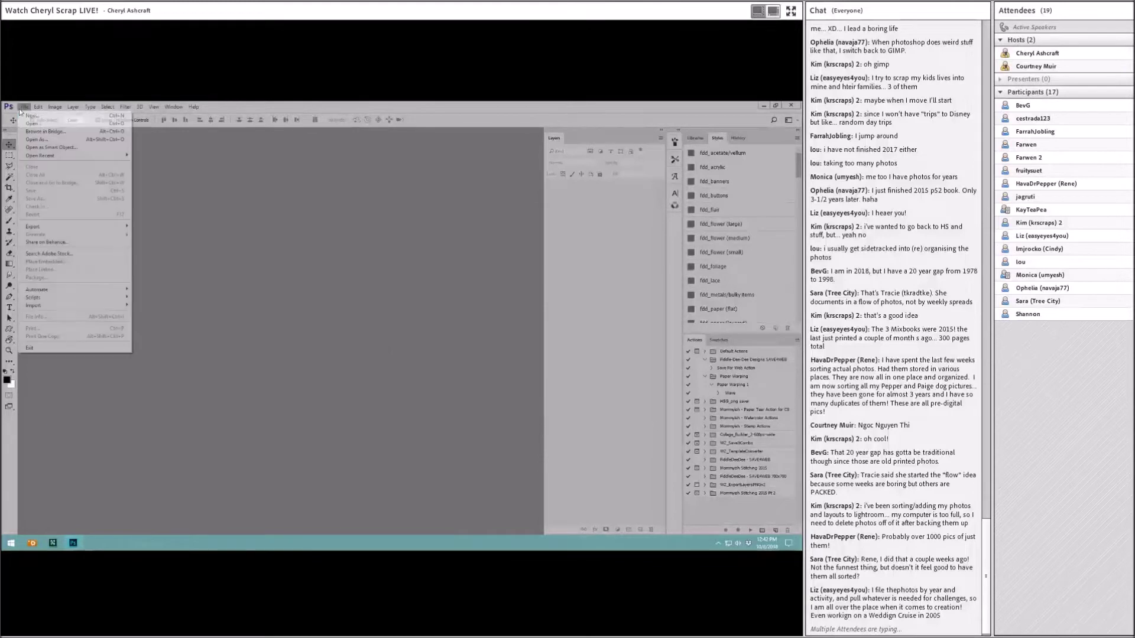
pyautogui.click(28, 125)
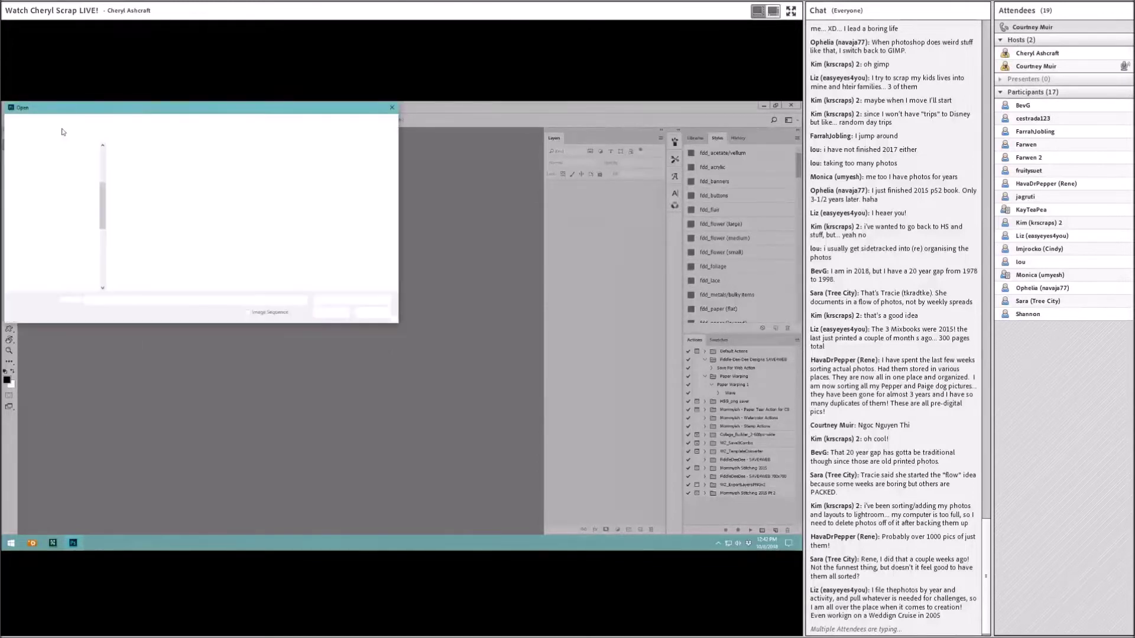
pyautogui.click(184, 171)
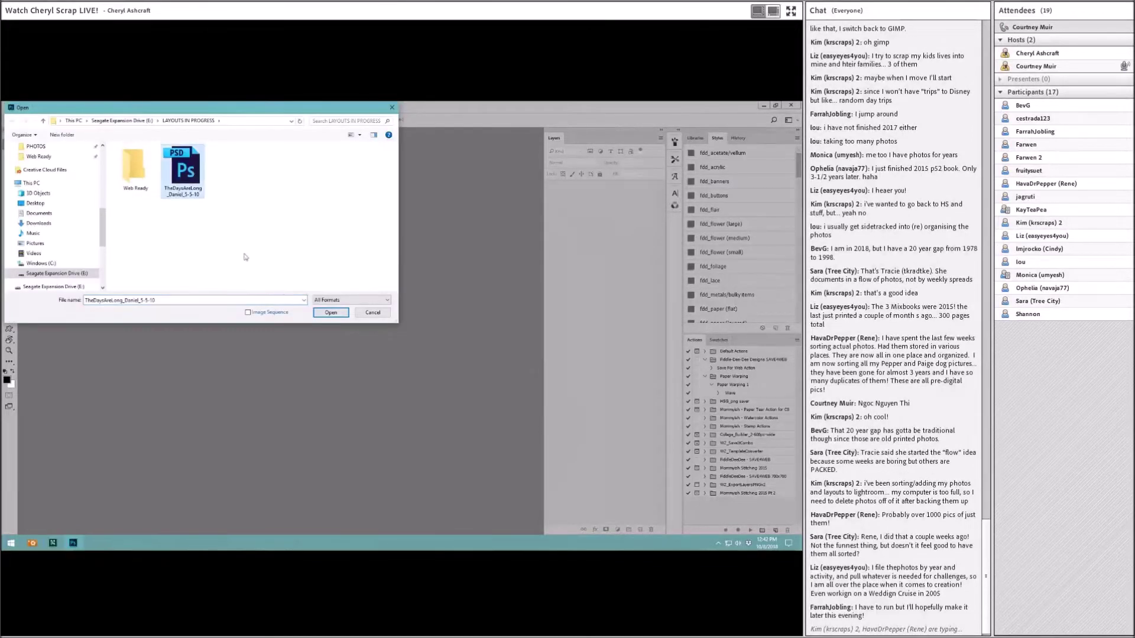
pyautogui.click(331, 314)
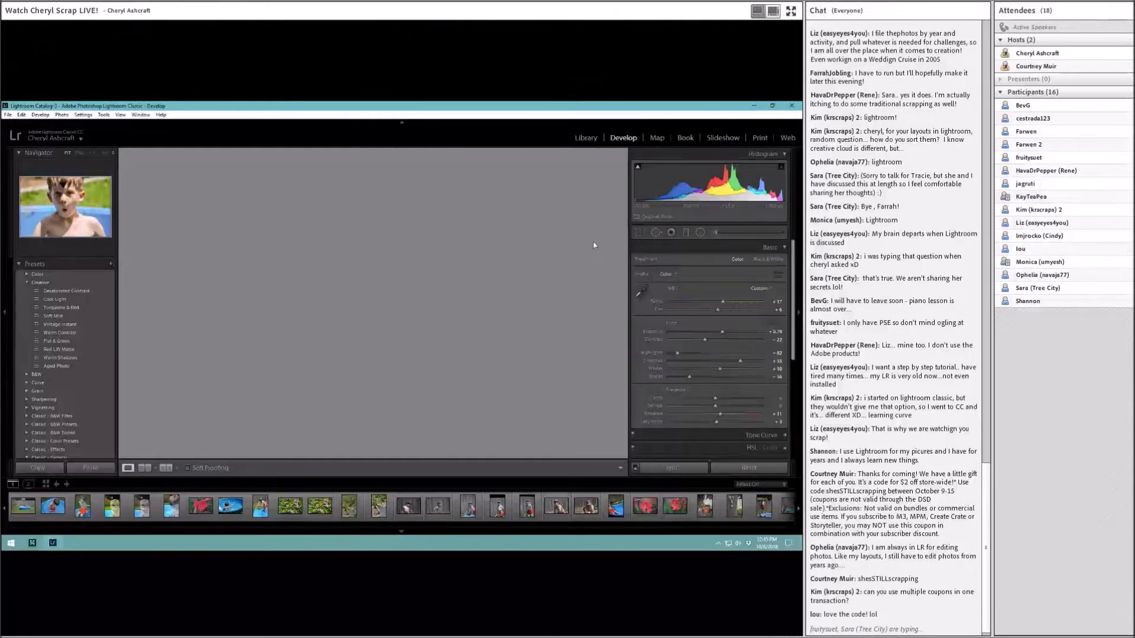
# In Lightroom Classic, view the boy's pool photos in the Library module
pyautogui.click(586, 140)
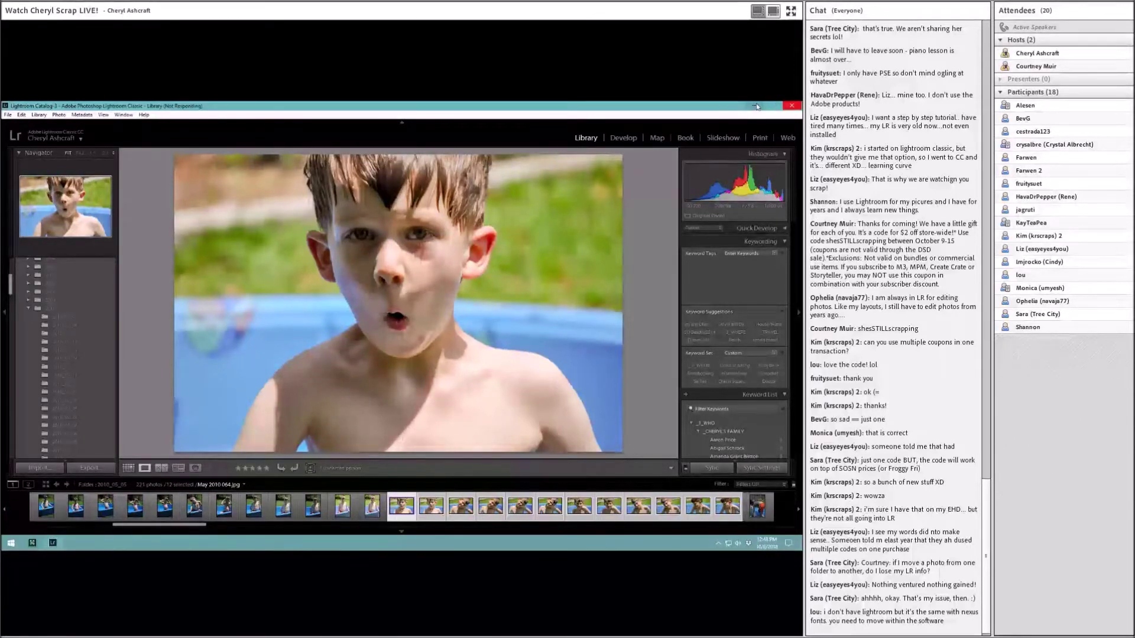
# Show the desktop, then restore the Lightroom Classic window and maximize it
pyautogui.press('super+d')
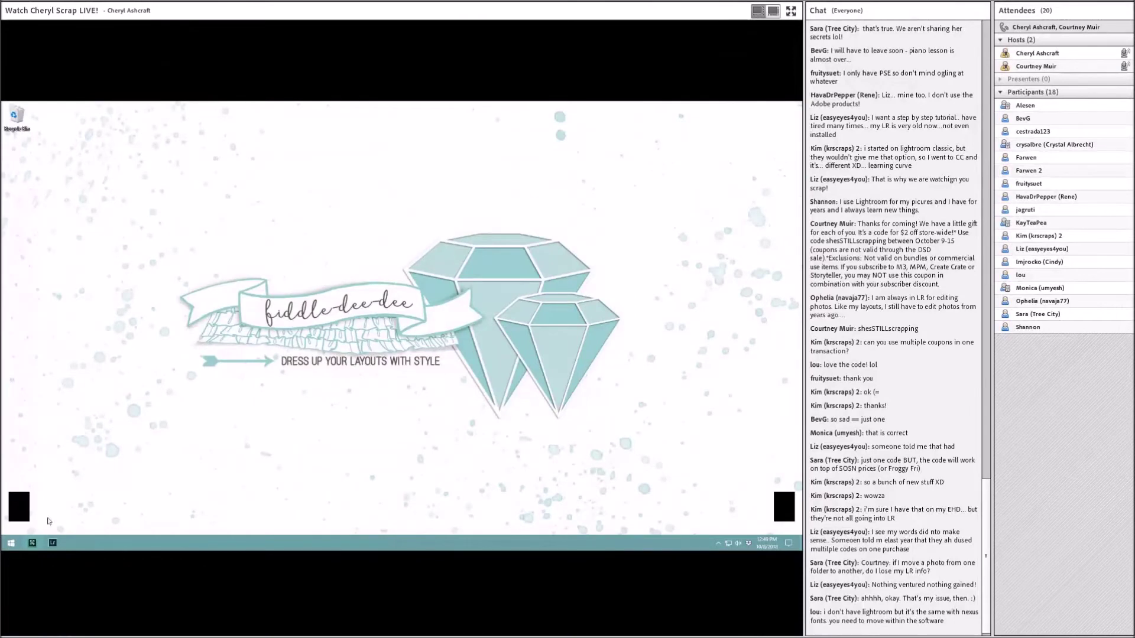
pyautogui.click(52, 545)
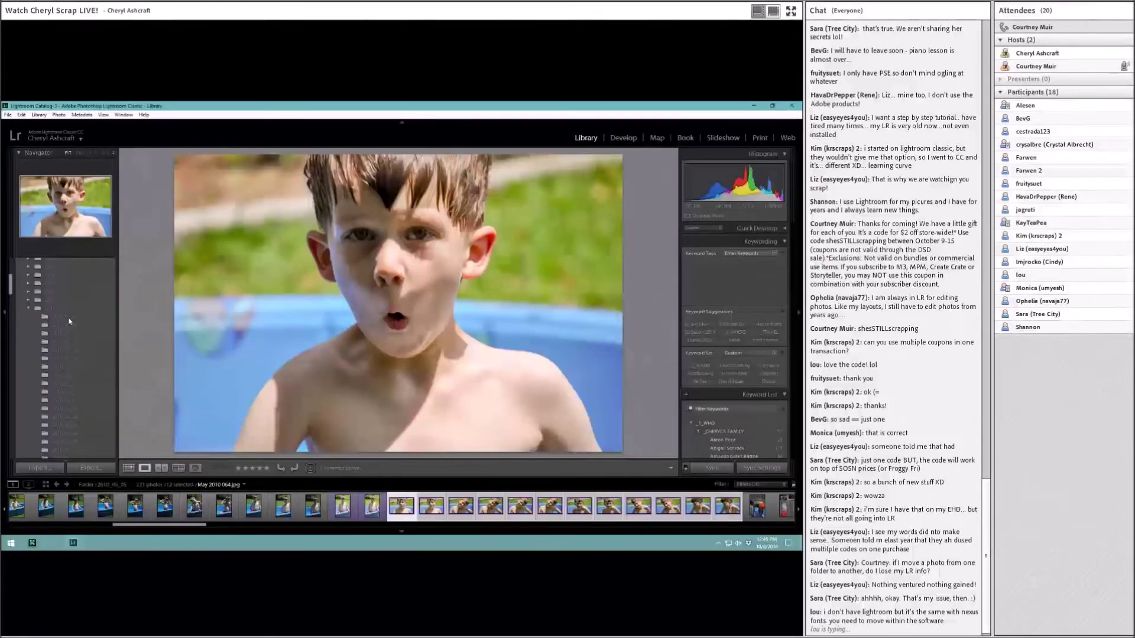
pyautogui.click(55, 544)
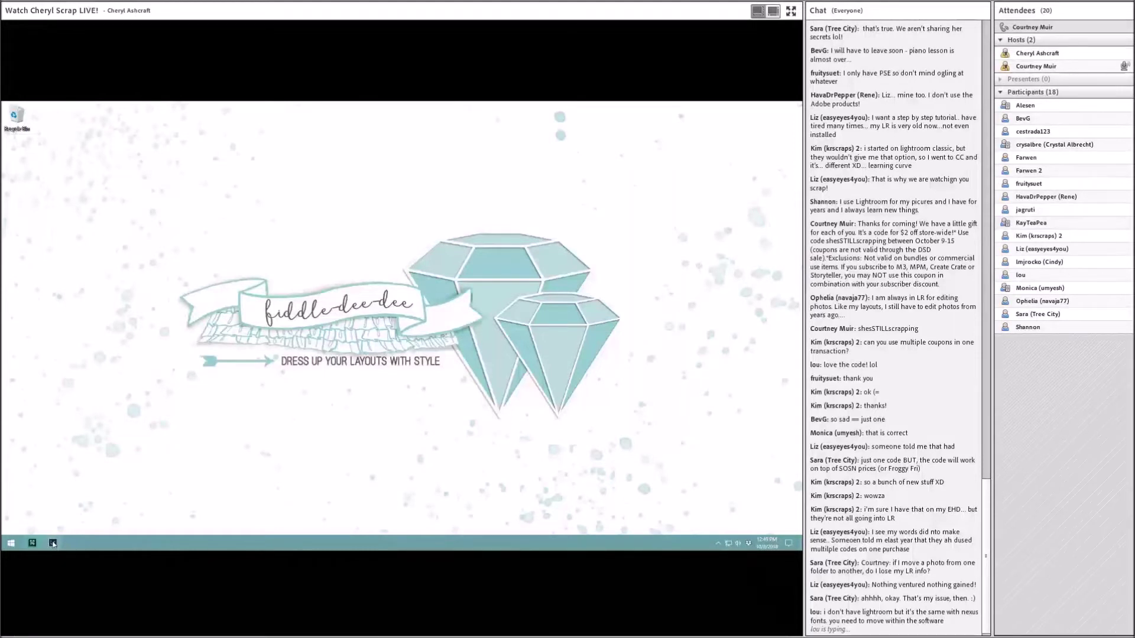
pyautogui.rightClick(53, 544)
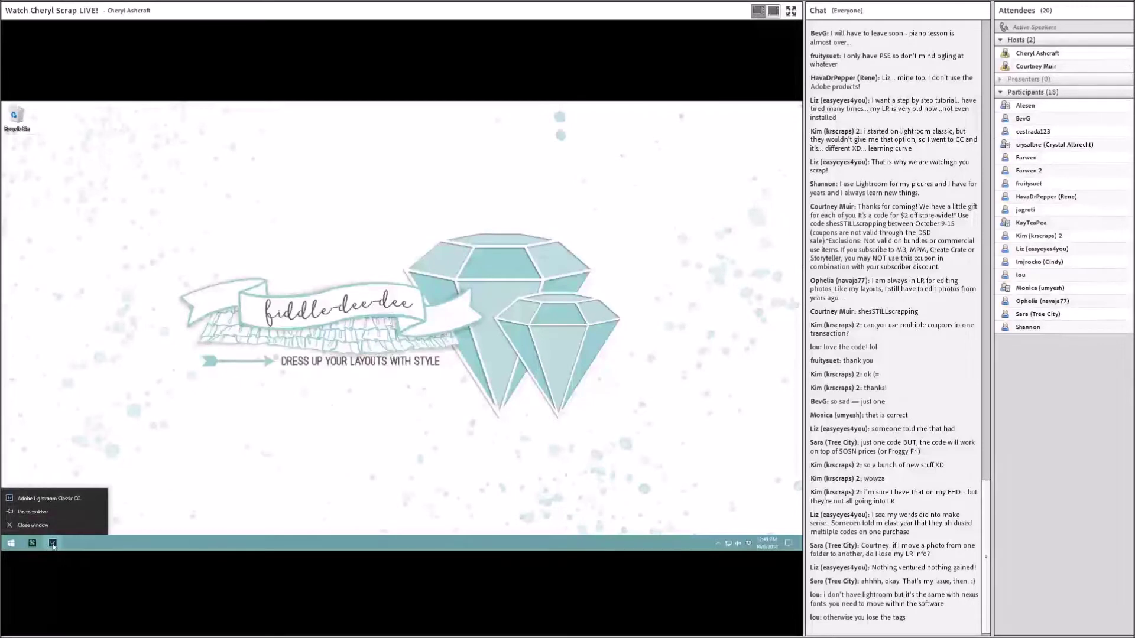
pyautogui.click(52, 544)
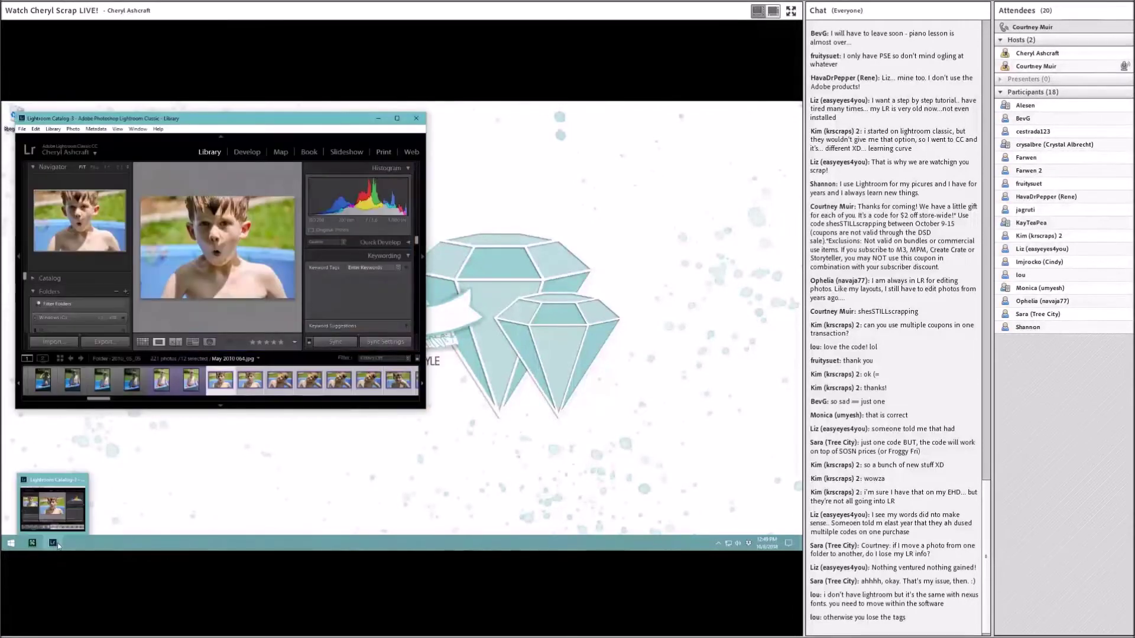
pyautogui.click(396, 118)
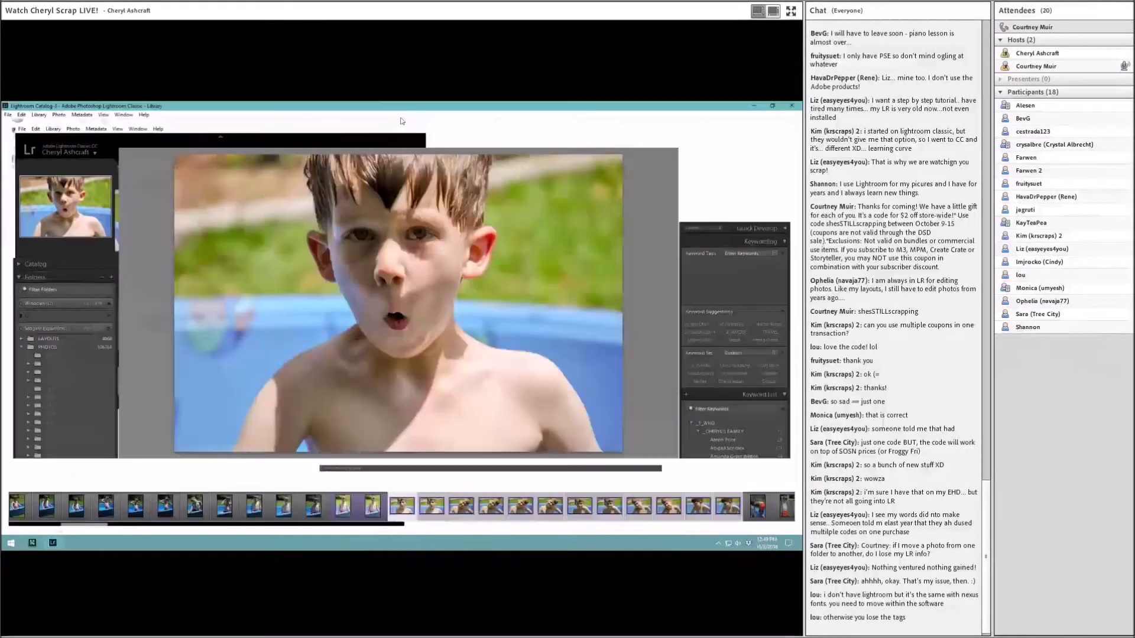
# In File Explorer, open the 2017 folder inside LAYOUTS and look over its PSD layout files
pyautogui.click(23, 340)
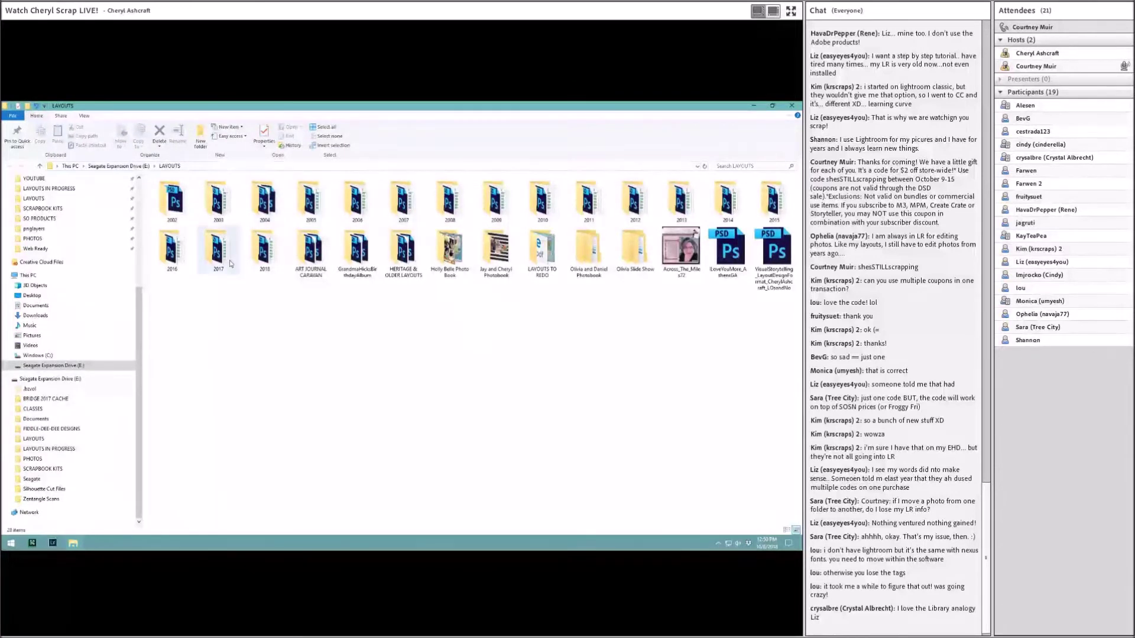
pyautogui.click(216, 244)
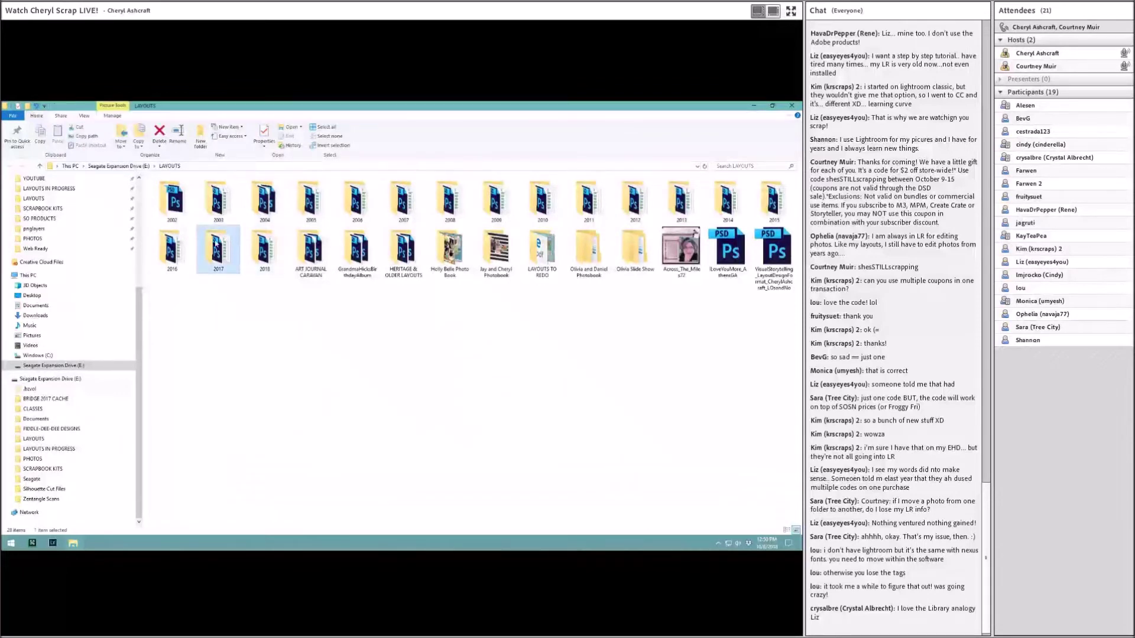
pyautogui.doubleClick(216, 244)
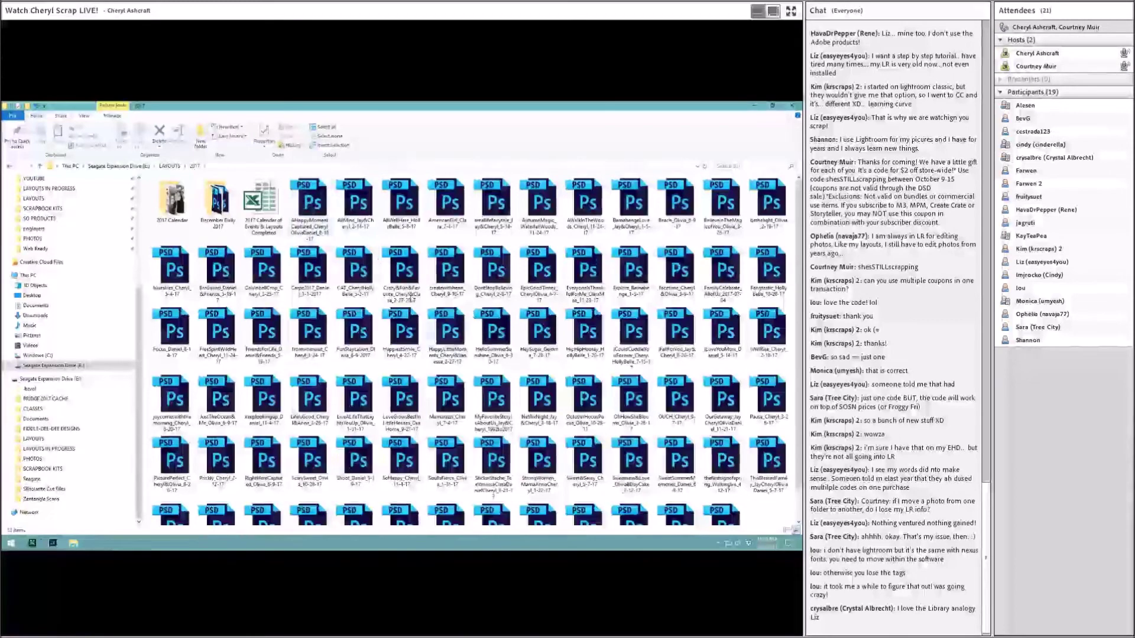
pyautogui.scroll(-1, 524, 331)
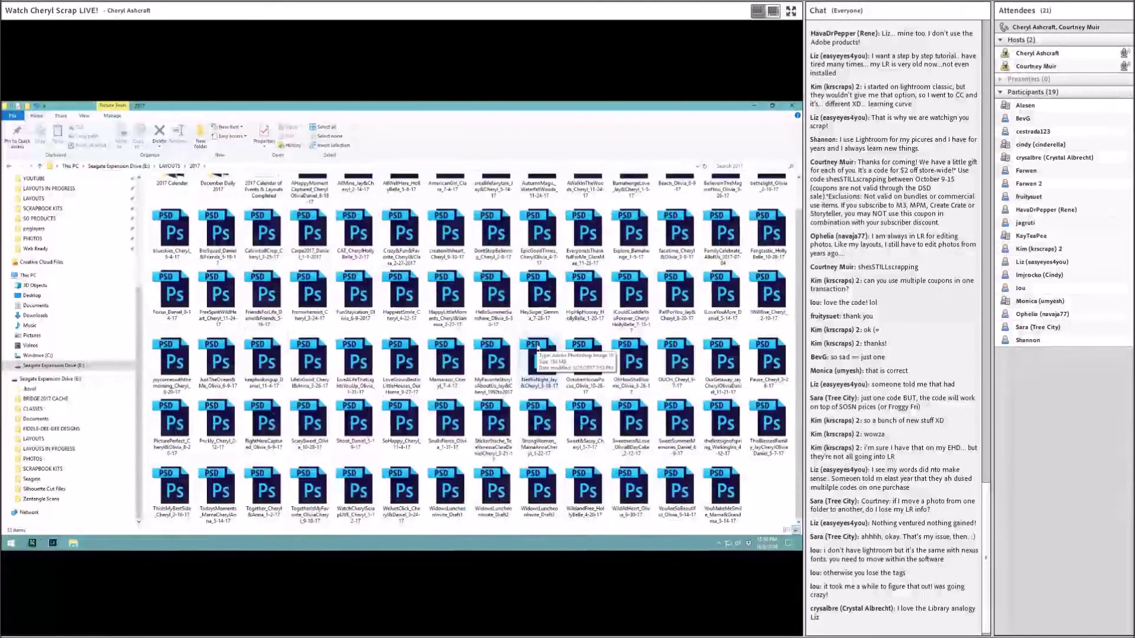
pyautogui.scroll(1, 175, 204)
# Open the 2017 Calendar of Events & Layouts Completed spreadsheet from the 2017 folder
pyautogui.click(175, 204)
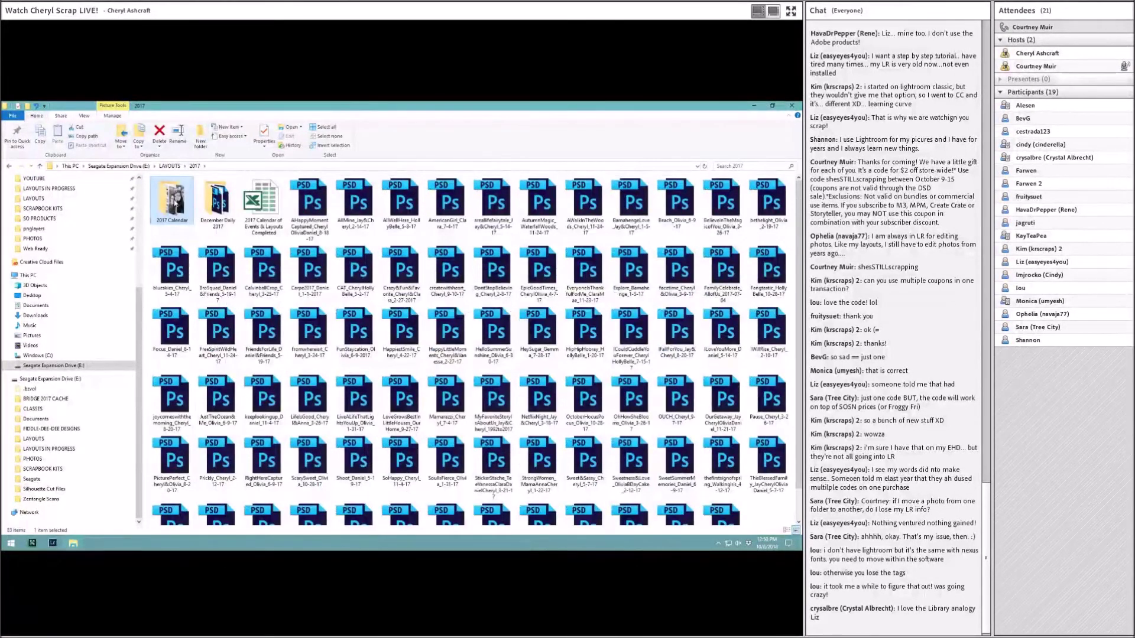
pyautogui.click(224, 207)
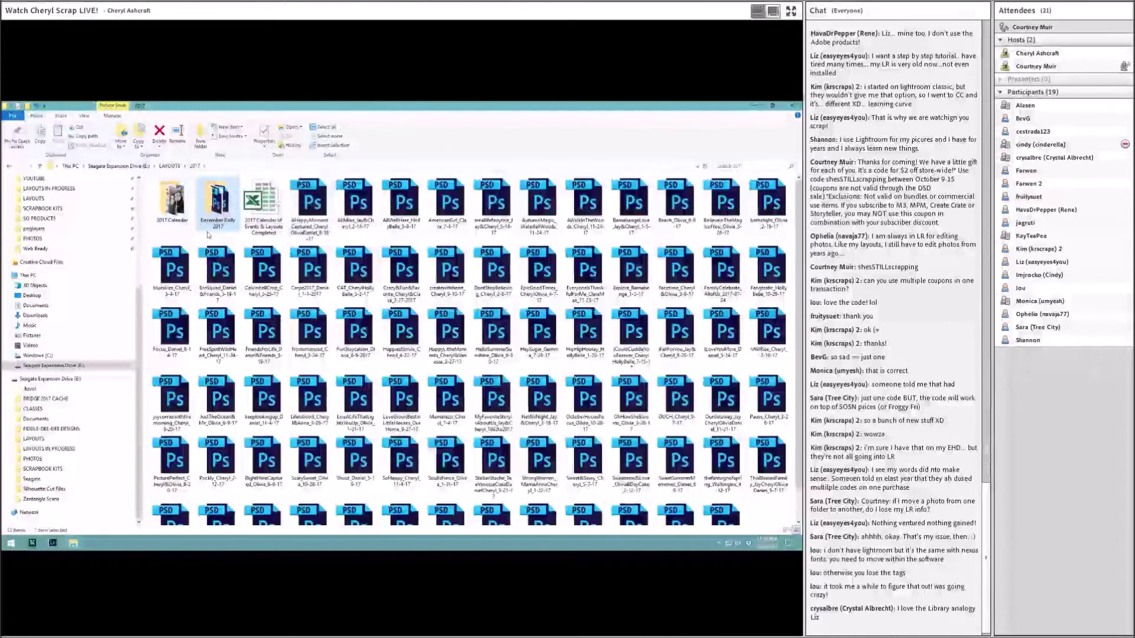
pyautogui.click(255, 207)
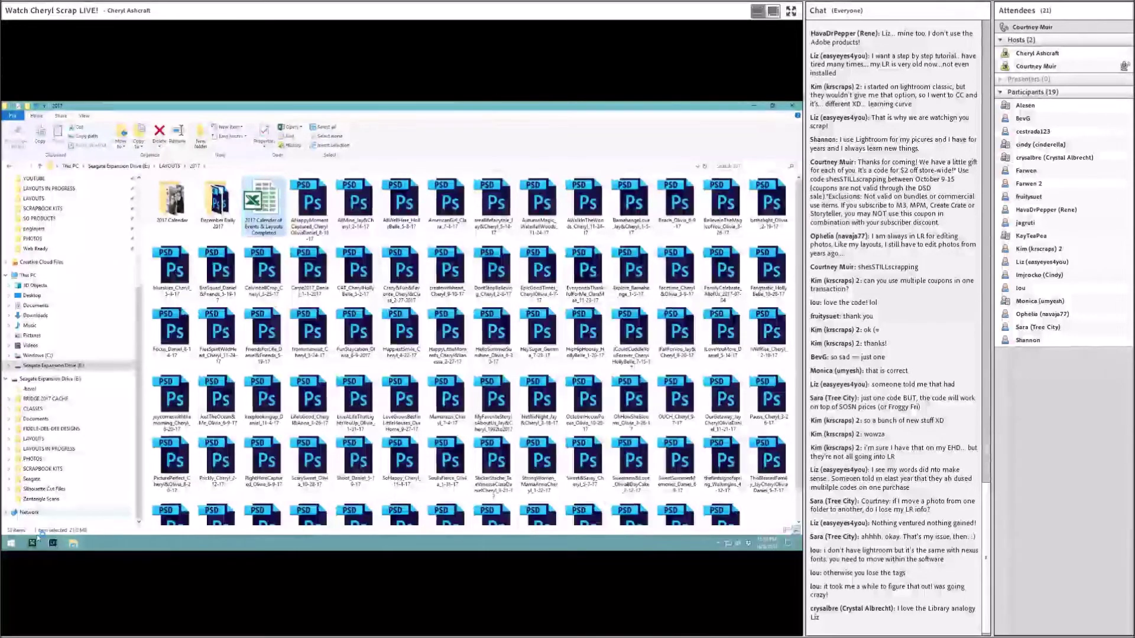
# Switch back to Lightroom Classic, show the pool photos as a grid, and select the first purple-labeled photo
pyautogui.moveTo(53, 544)
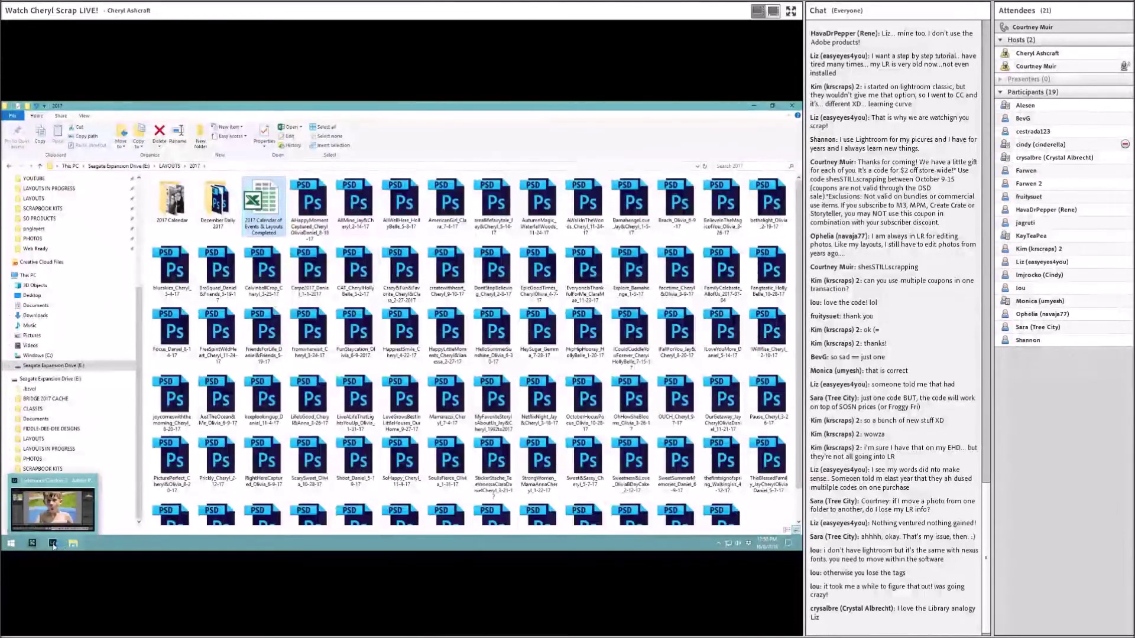
pyautogui.click(53, 544)
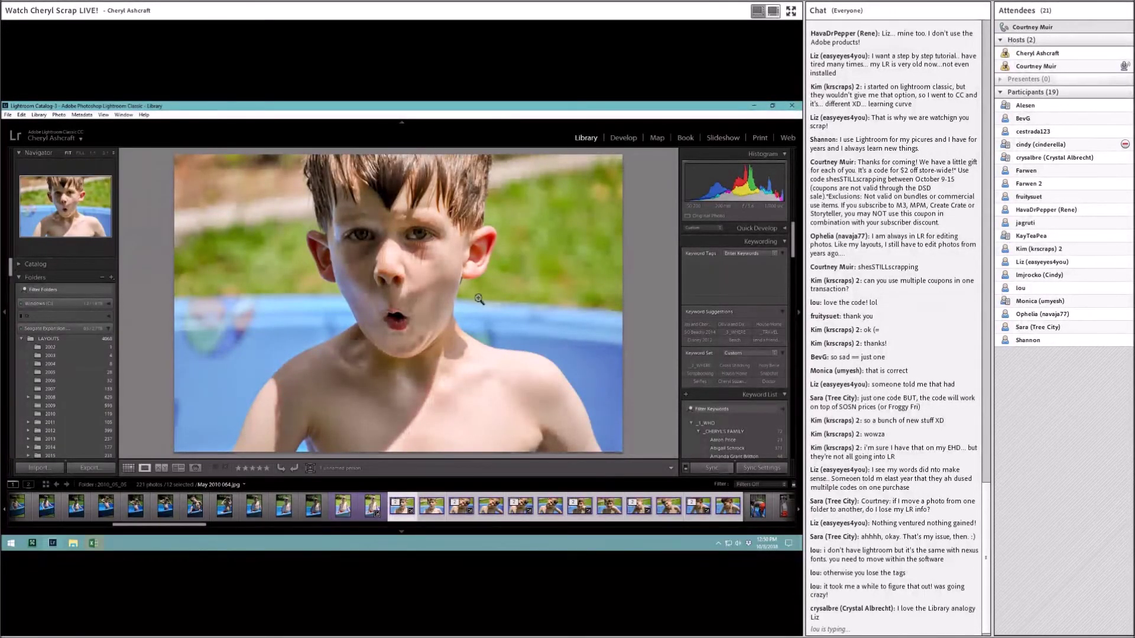
pyautogui.click(129, 469)
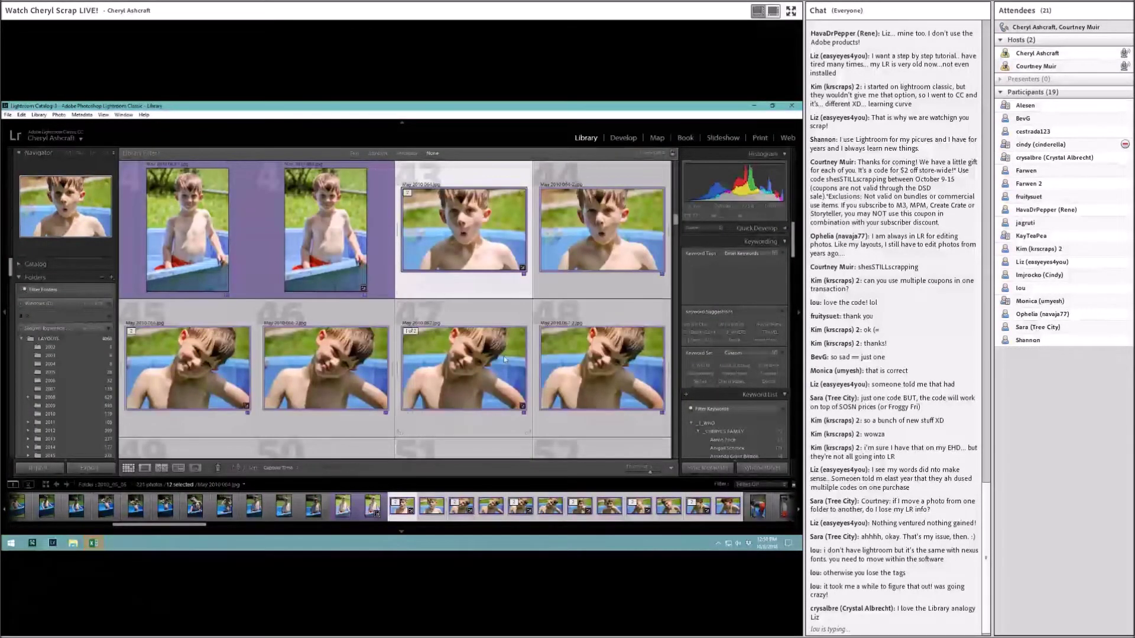
pyautogui.scroll(3, 506, 361)
pyautogui.scroll(-2, 519, 381)
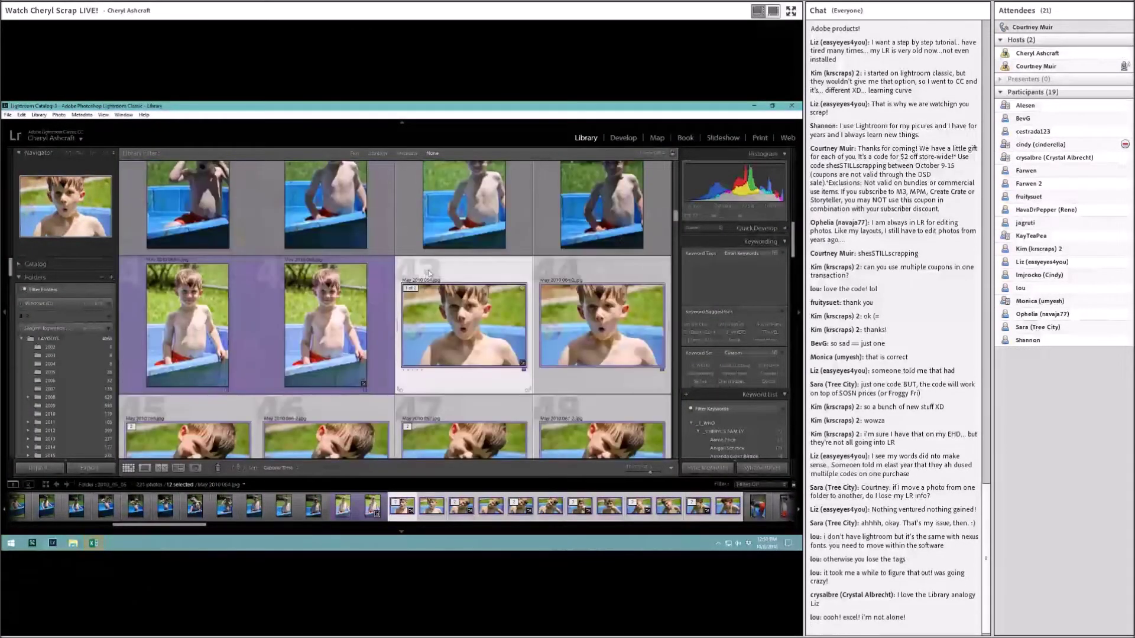
pyautogui.click(214, 285)
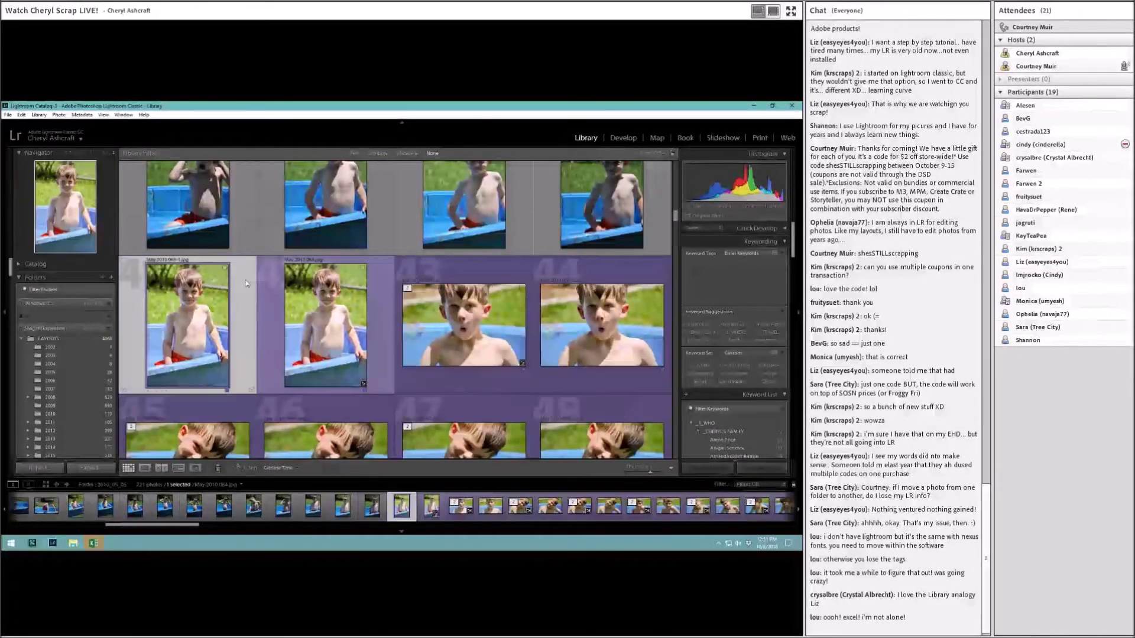
# Examine the purple-labeled pool photos in the grid and compare them with the unlabeled ones above
pyautogui.scroll(-2, 512, 345)
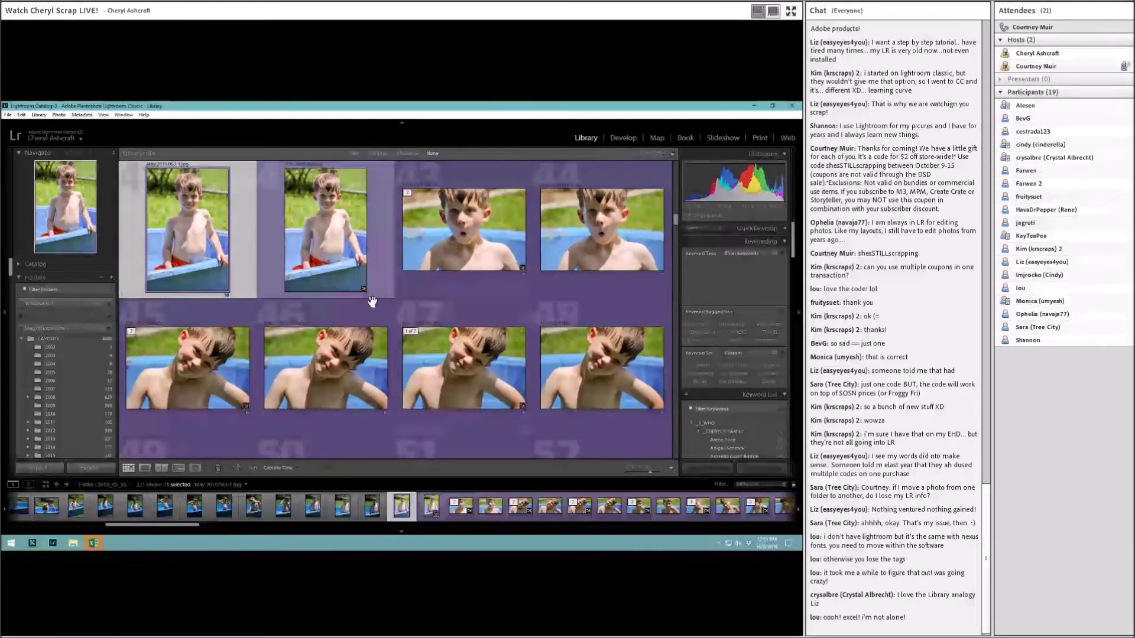
pyautogui.scroll(-3, 370, 272)
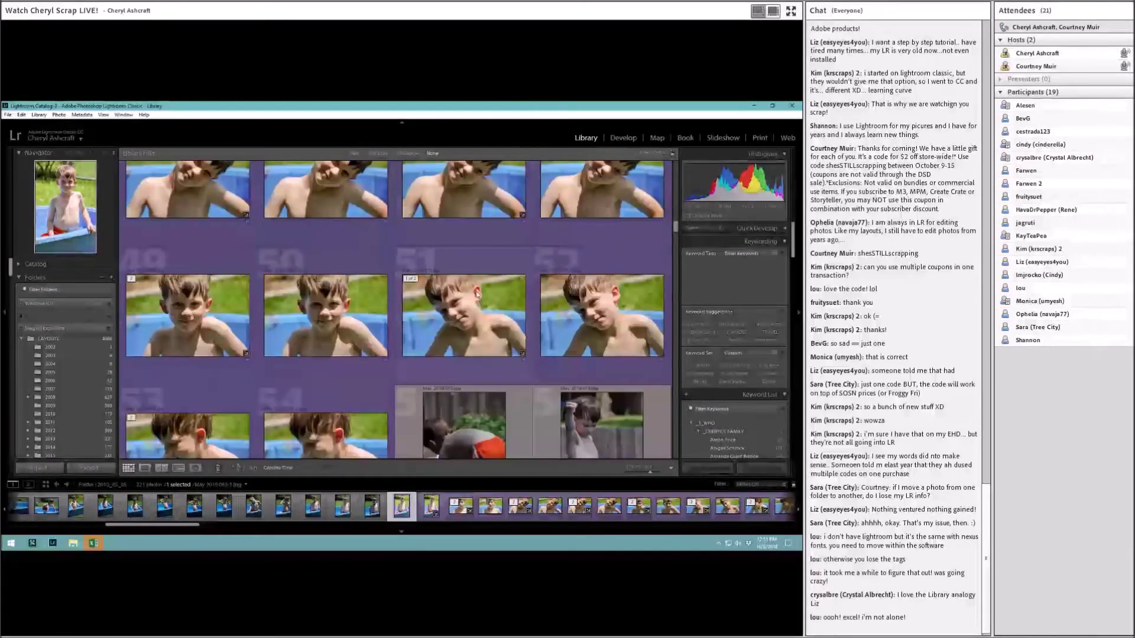
pyautogui.scroll(3, 477, 295)
pyautogui.scroll(-6, 477, 294)
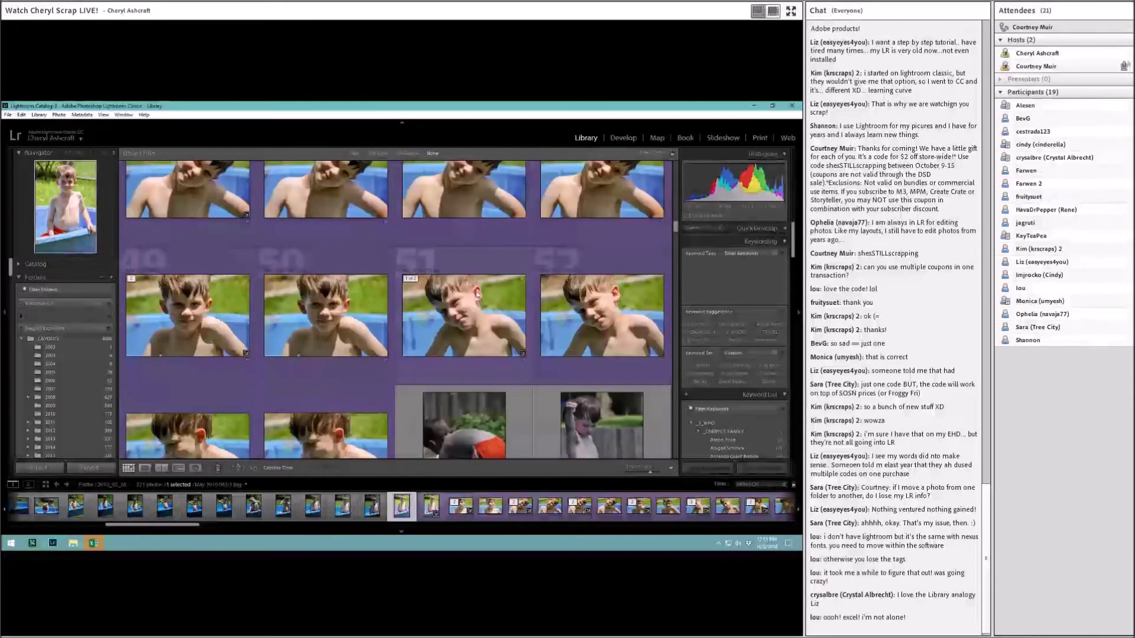
pyautogui.scroll(6, 334, 323)
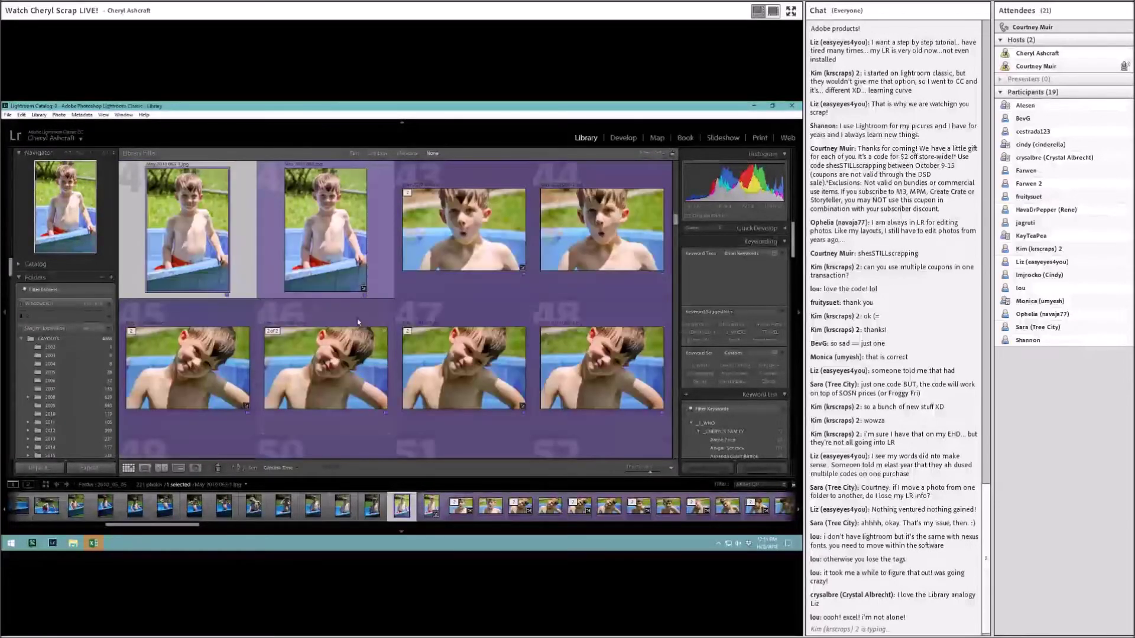
pyautogui.scroll(2, 358, 321)
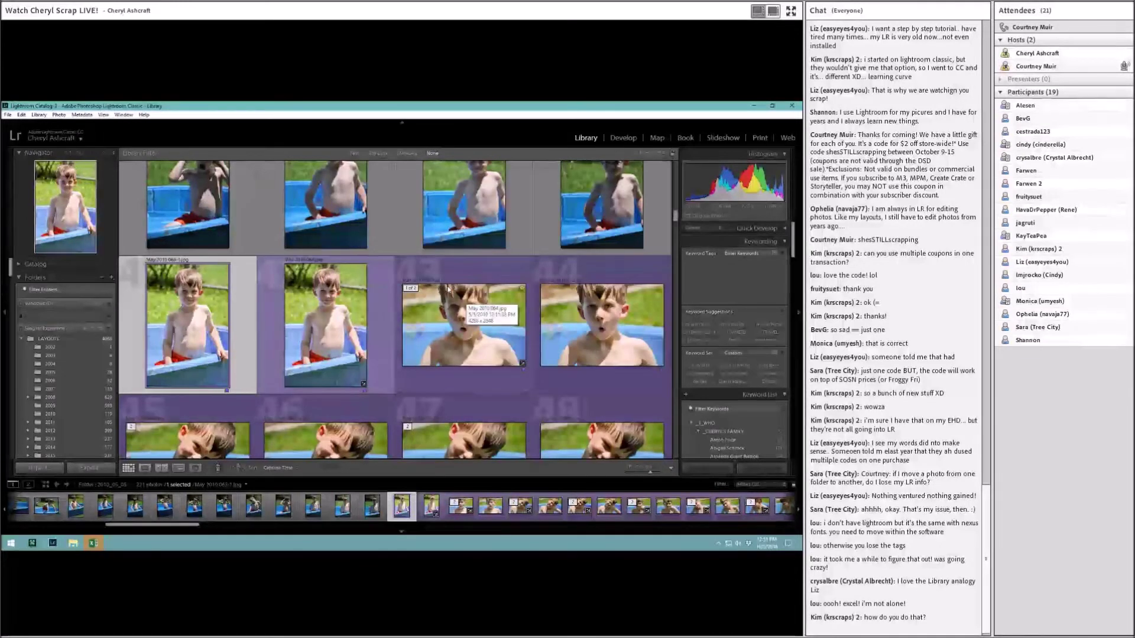
pyautogui.scroll(3, 448, 289)
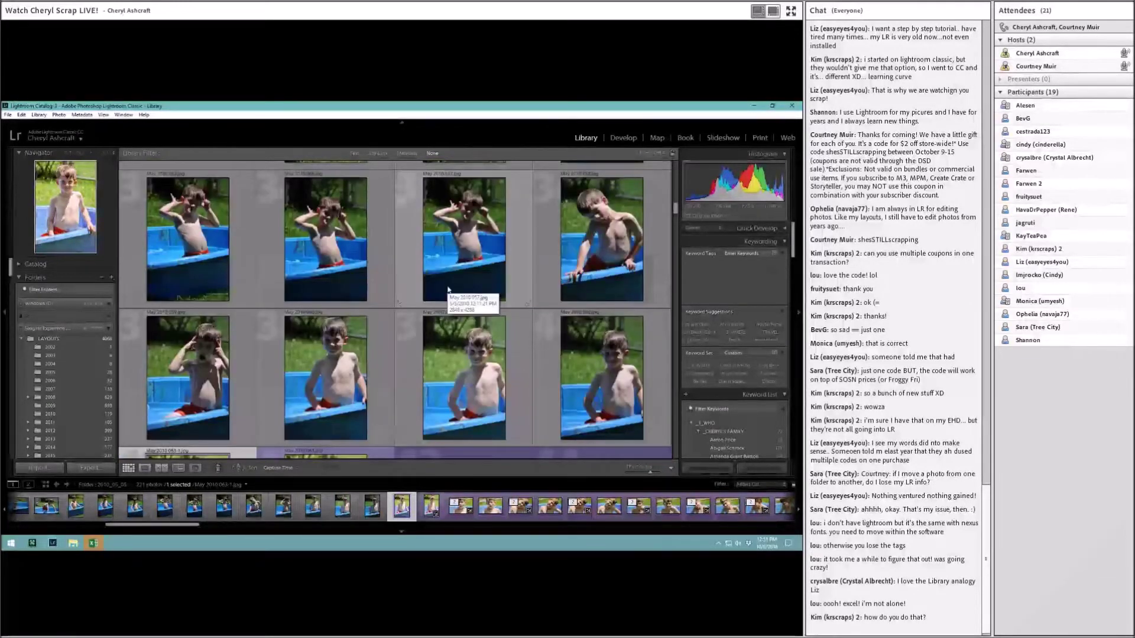
pyautogui.scroll(-3, 447, 290)
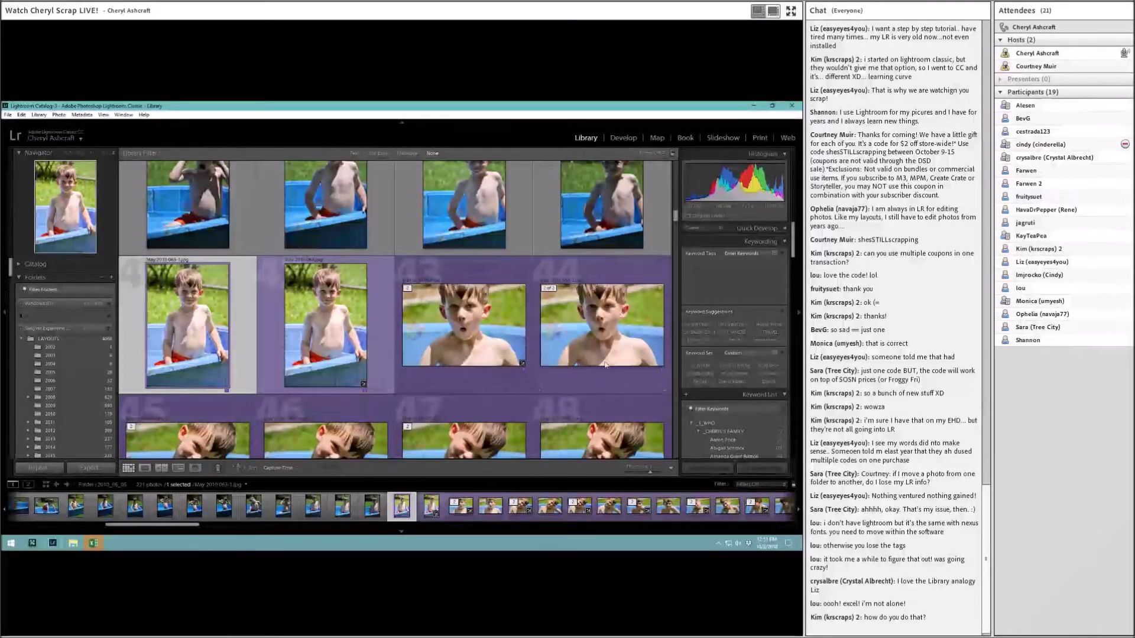
pyautogui.scroll(3, 606, 364)
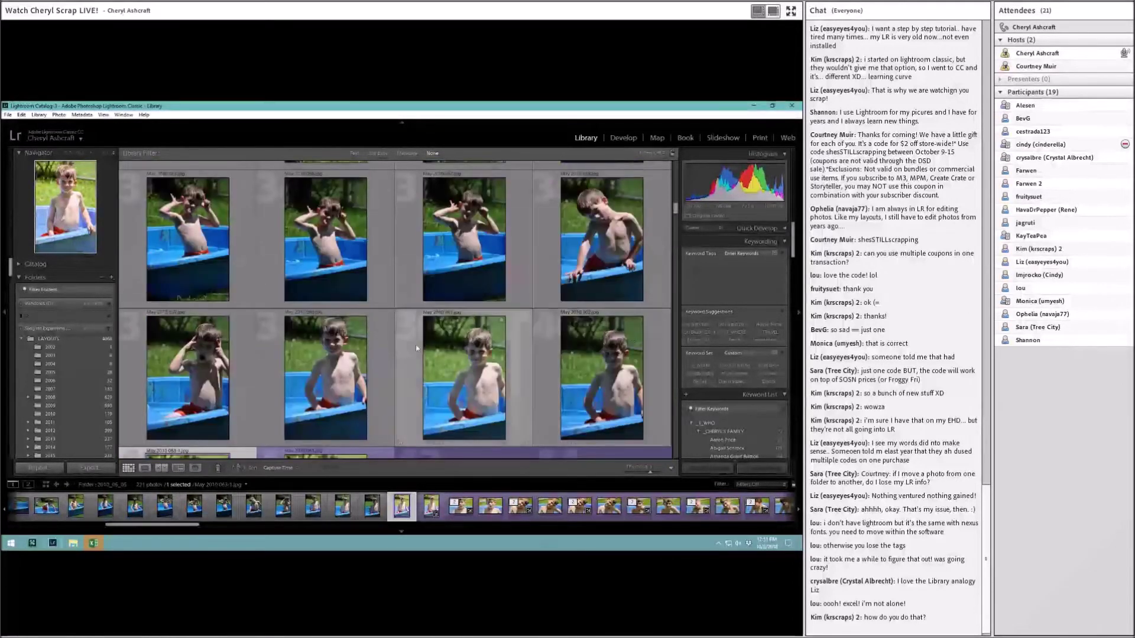
# Select the row of four unlabeled pool photos just above the labeled ones and assign them the purple SCRAPPED color label
pyautogui.click(244, 346)
pyautogui.keyDown('shift'); pyautogui.click(650, 353); pyautogui.keyUp('shift')
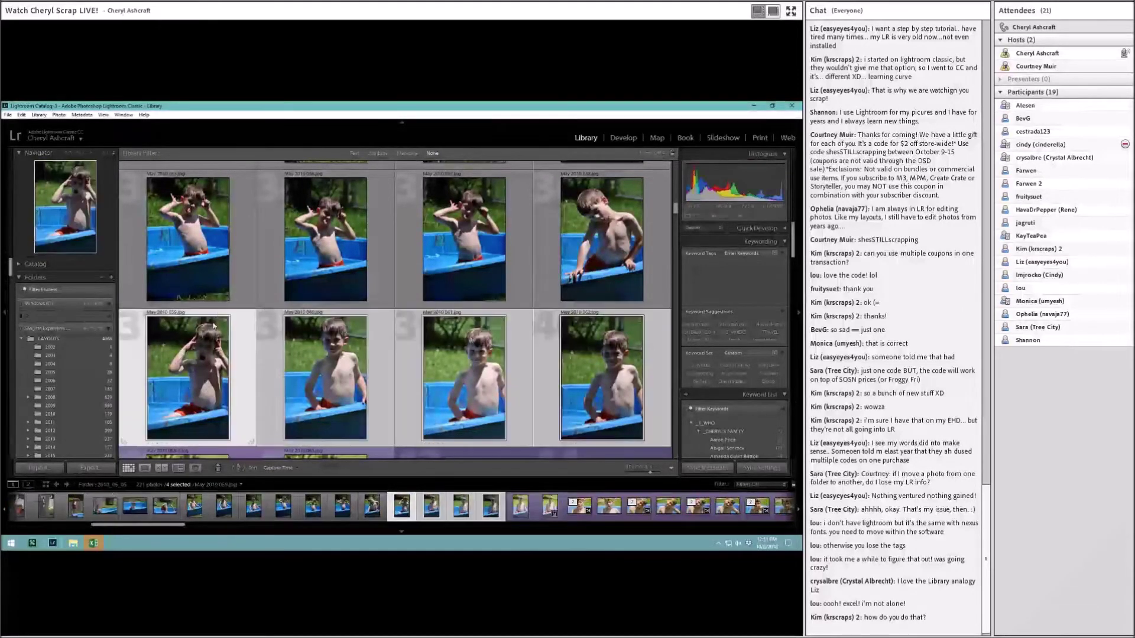
pyautogui.click(250, 348)
pyautogui.keyDown('shift'); pyautogui.click(650, 352); pyautogui.keyUp('shift')
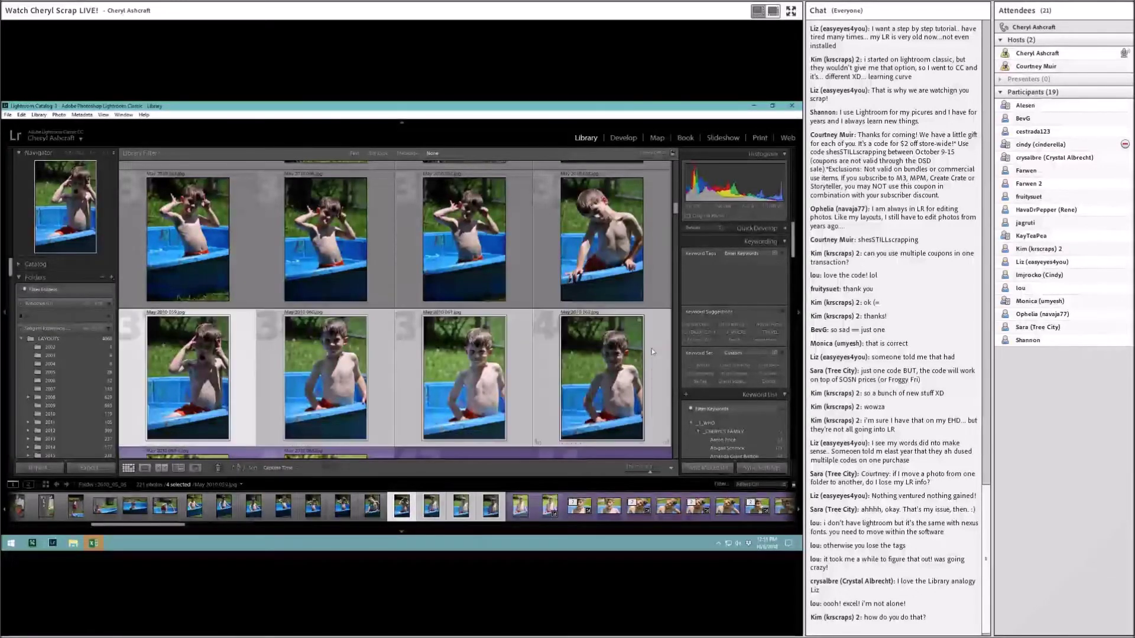
pyautogui.rightClick(652, 351)
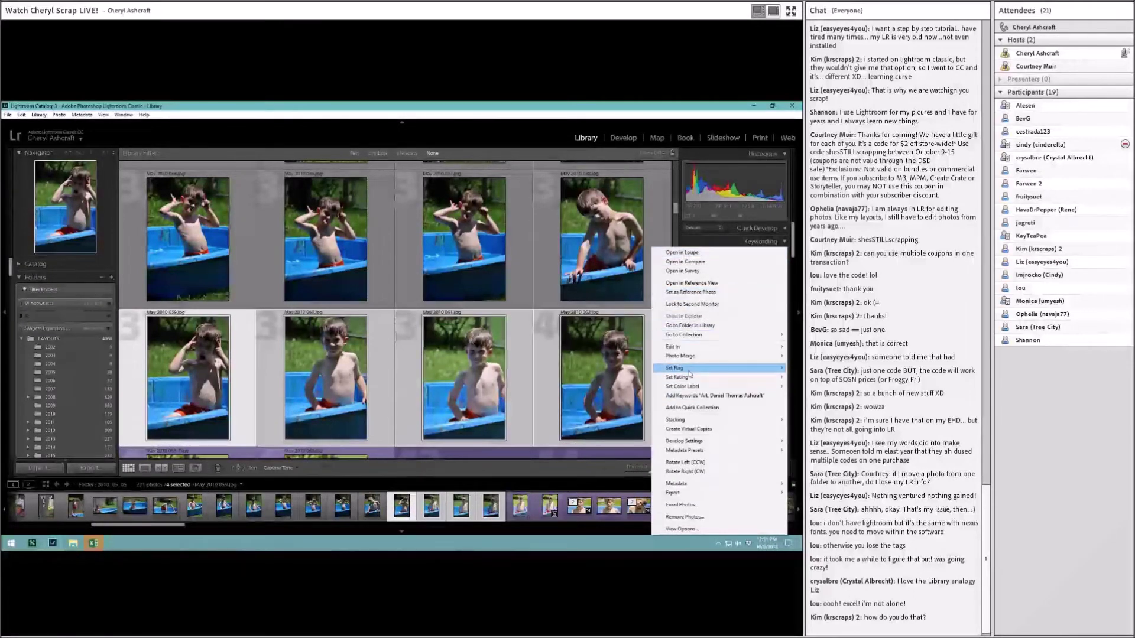
pyautogui.moveTo(689, 373)
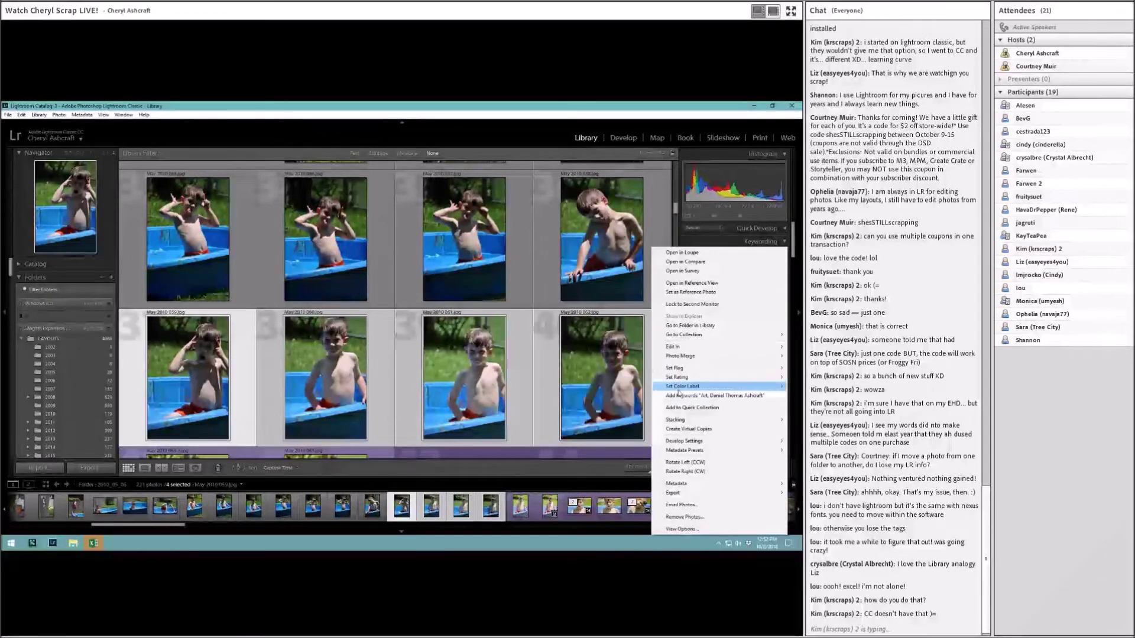
pyautogui.click(620, 427)
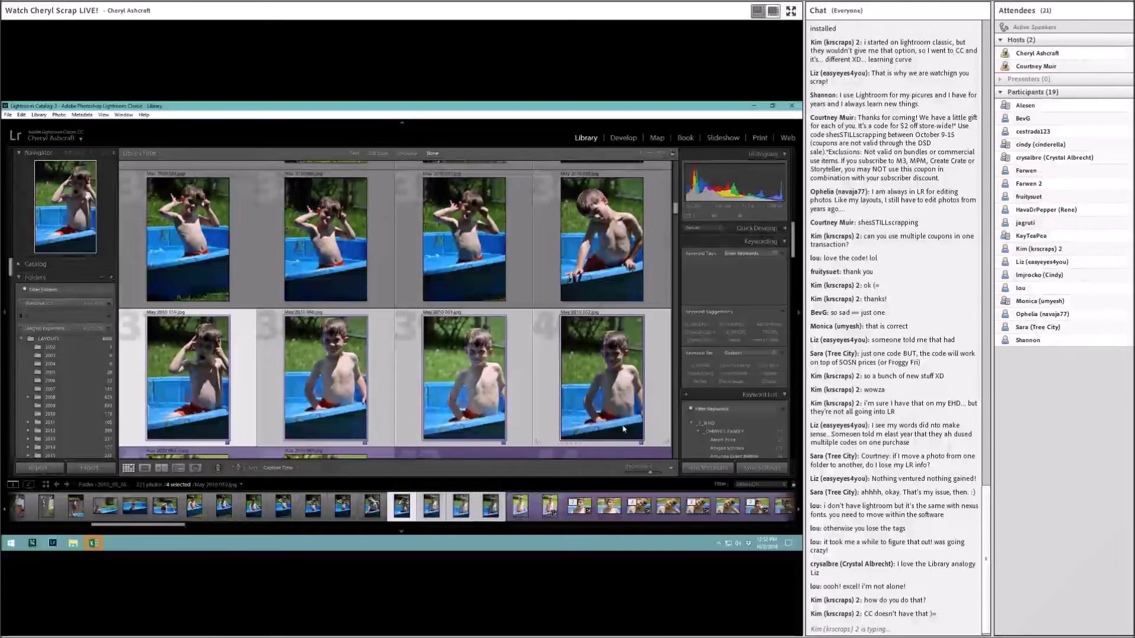
# Reselect the same row of four pool photos and set their color label to None
pyautogui.click(654, 459)
pyautogui.press('Up')
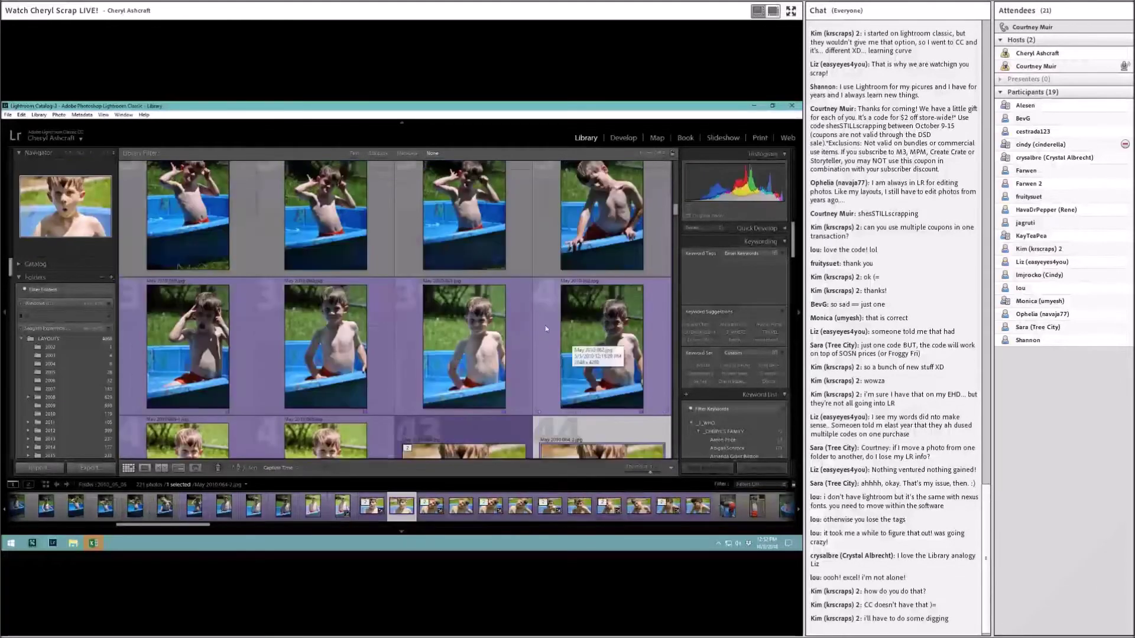
pyautogui.press('Left')
pyautogui.press('Left')
pyautogui.press('Left')
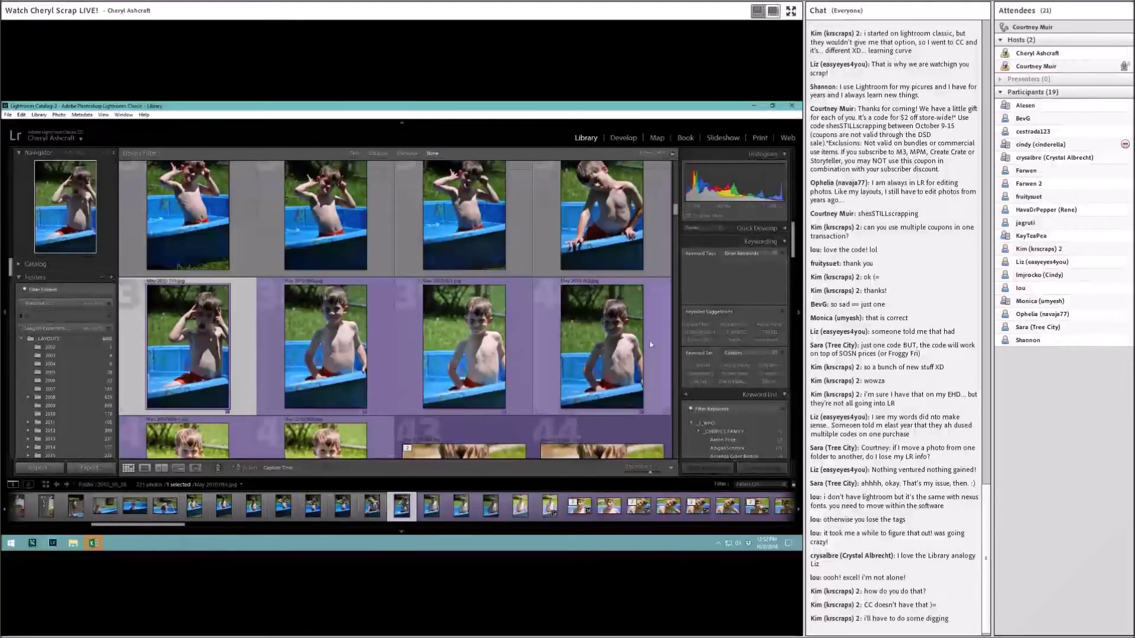
pyautogui.keyDown('shift'); pyautogui.click(650, 345); pyautogui.keyUp('shift')
pyautogui.rightClick(651, 345)
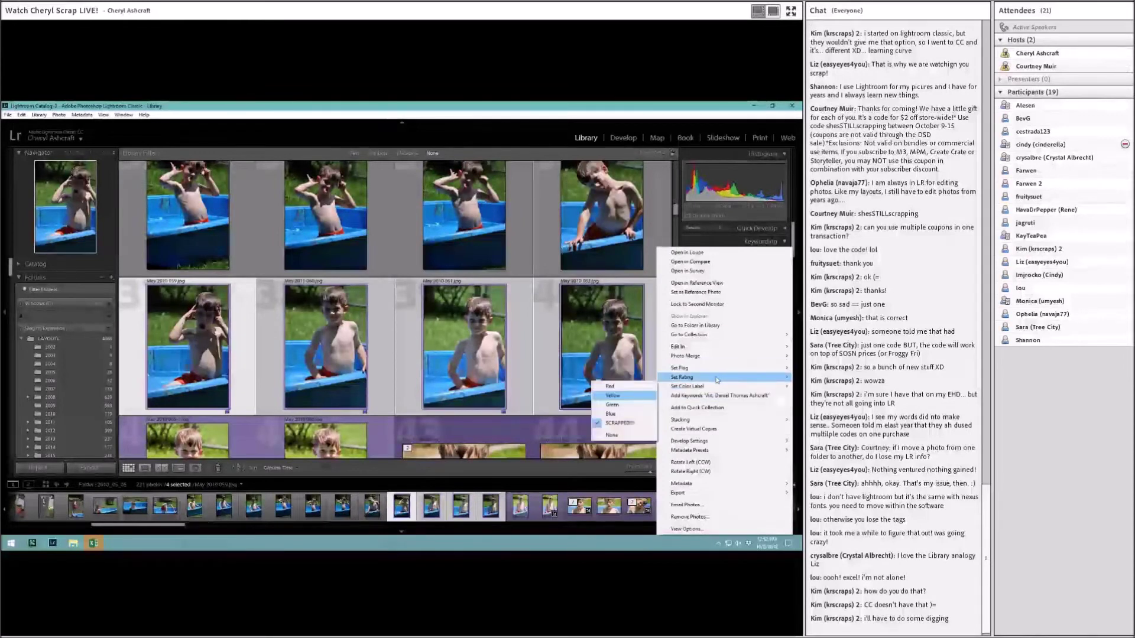
pyautogui.click(647, 435)
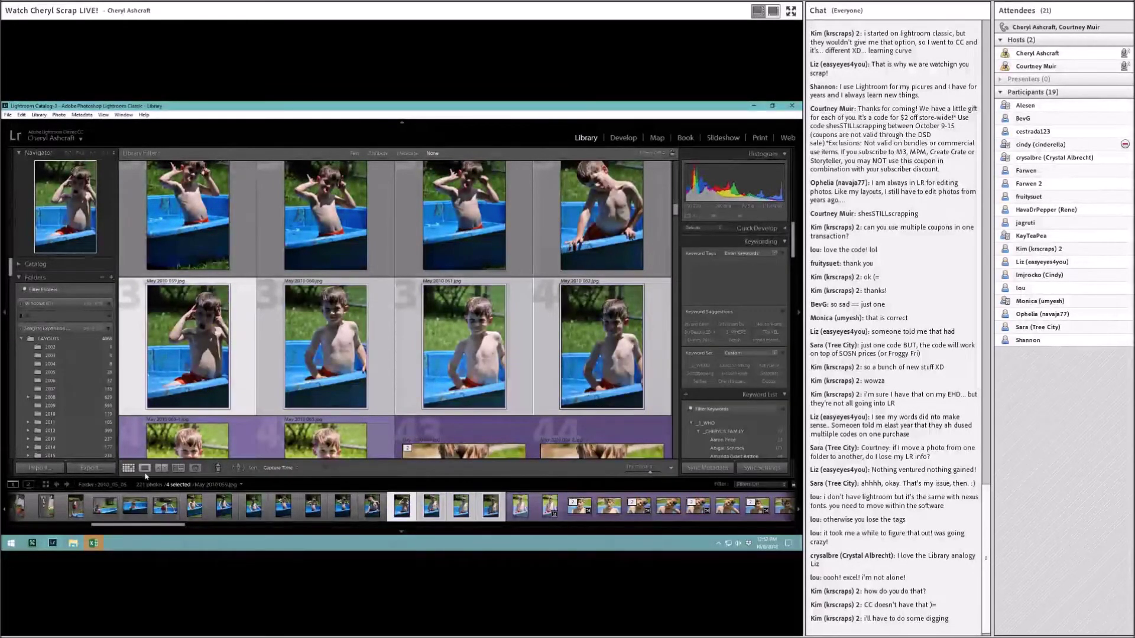
# Enable the Color Label swatches in the grid toolbar and apply the purple label to the row of four pool photos
pyautogui.click(673, 468)
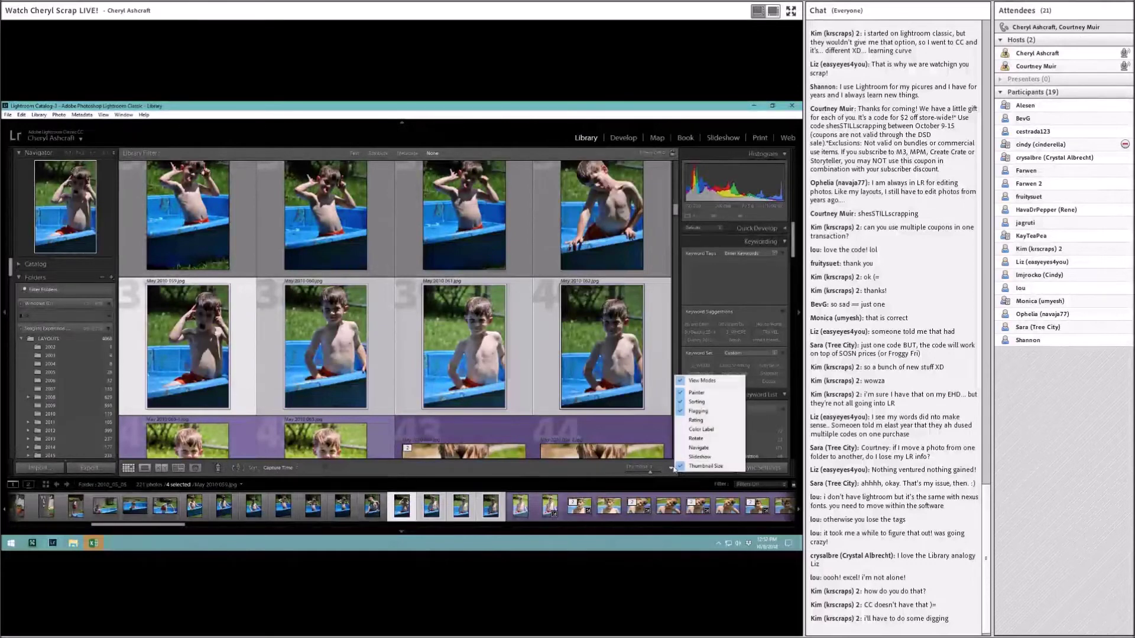
pyautogui.click(696, 430)
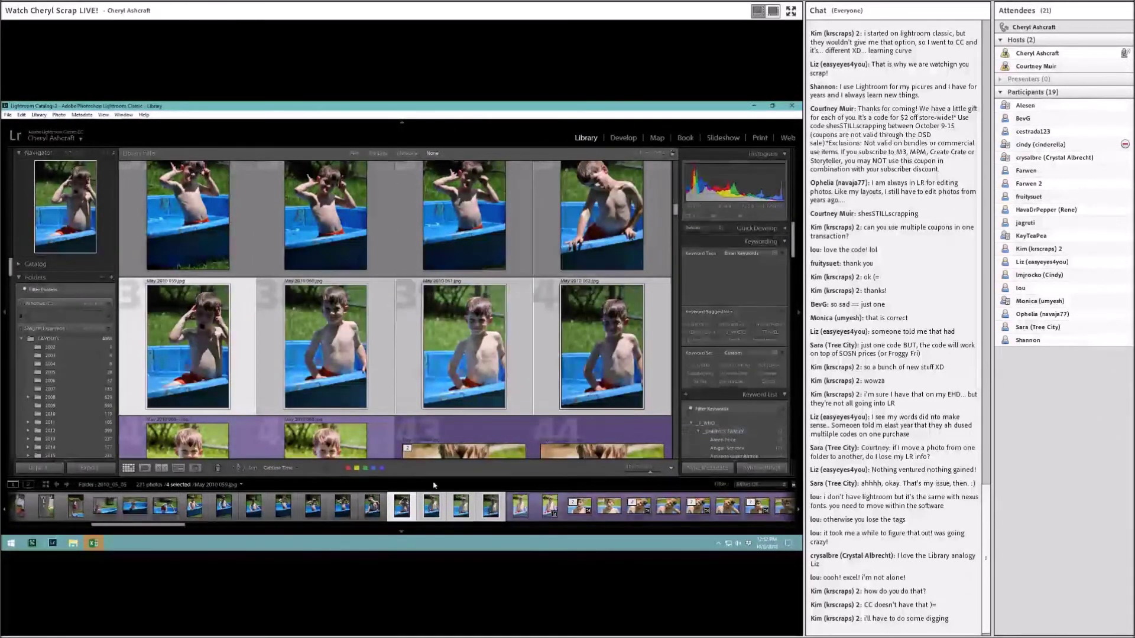
pyautogui.click(239, 340)
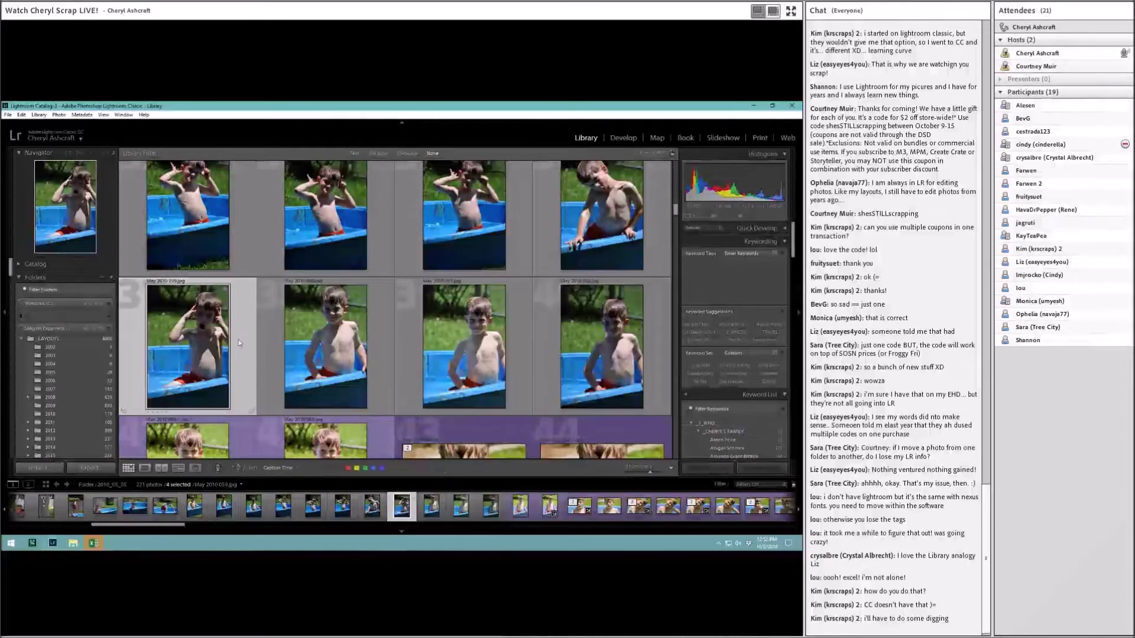
pyautogui.click(381, 468)
pyautogui.click(420, 345)
# Select all four newly purple-labeled pool photos in the row and clear their color label to None
pyautogui.click(189, 346)
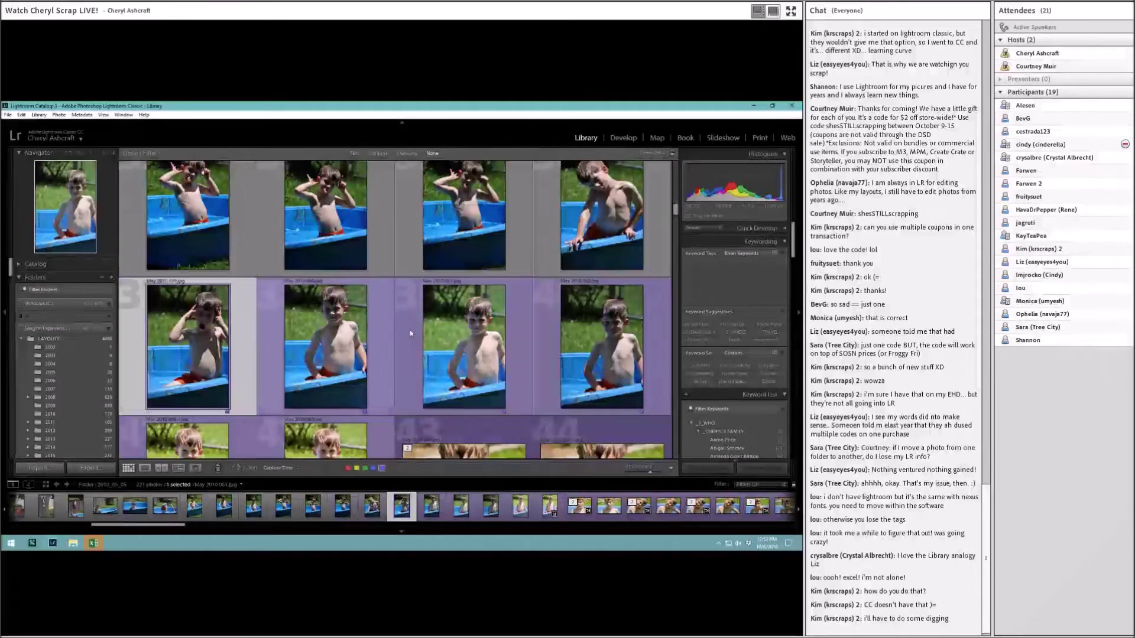
pyautogui.keyDown('shift'); pyautogui.click(652, 348); pyautogui.keyUp('shift')
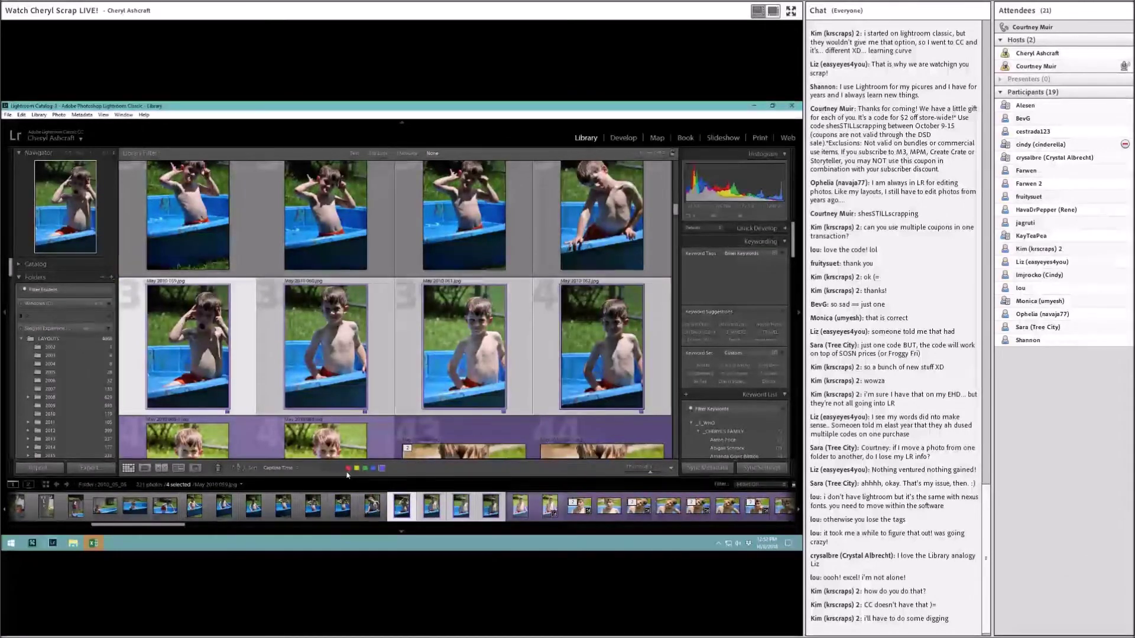
pyautogui.rightClick(656, 357)
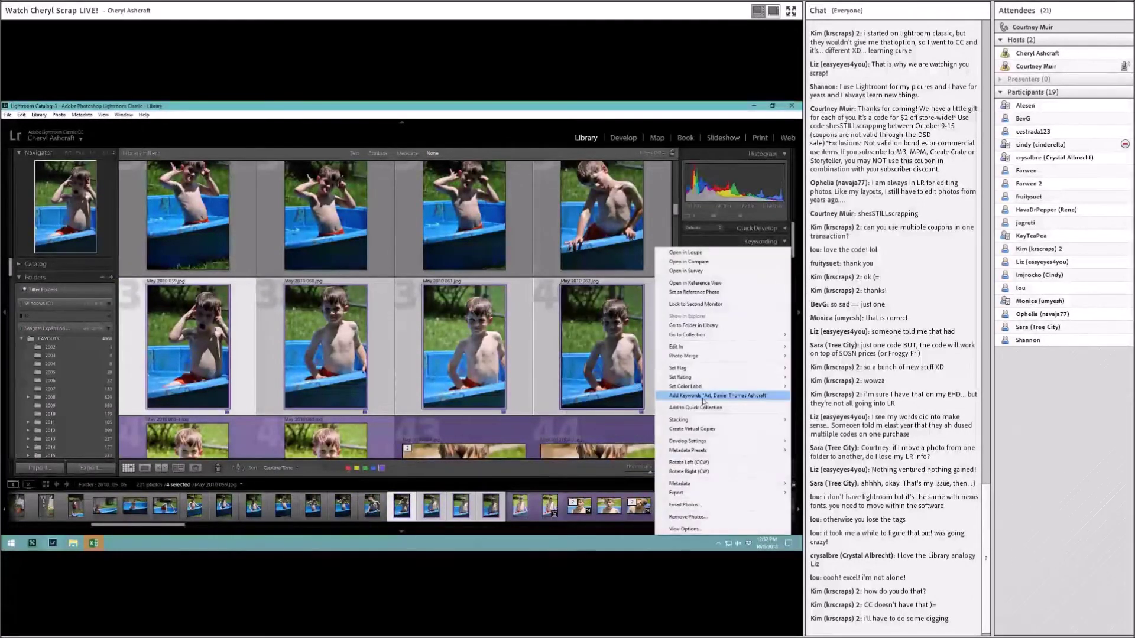
pyautogui.moveTo(686, 386)
pyautogui.click(628, 435)
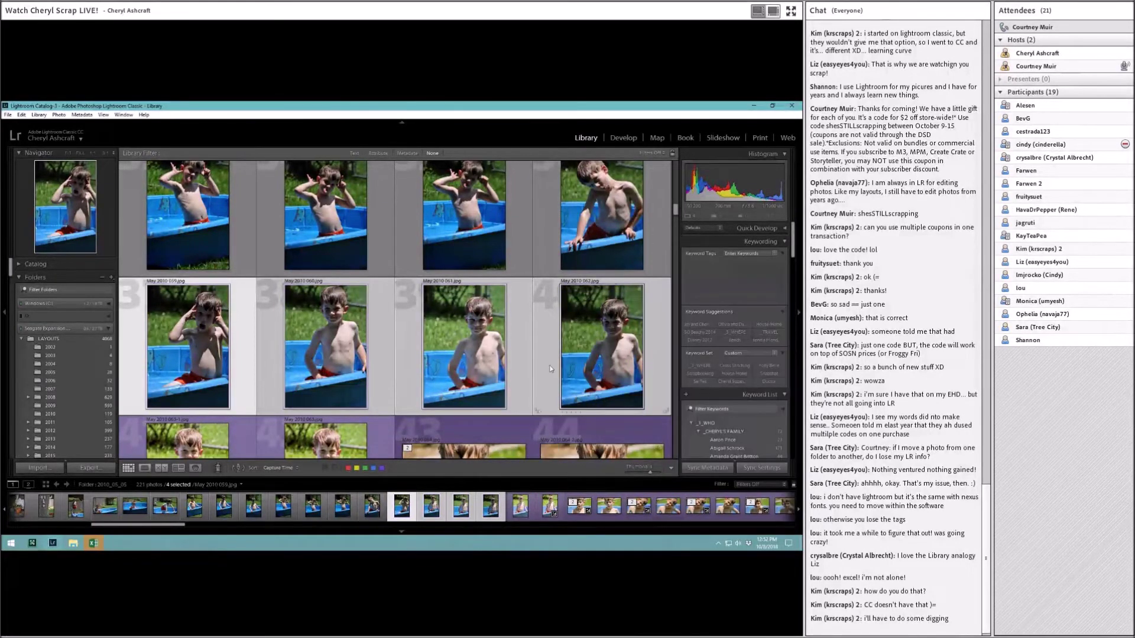
# Select the unlabeled row of four pool photos again and review the list of optional toolbar contents
pyautogui.click(534, 324)
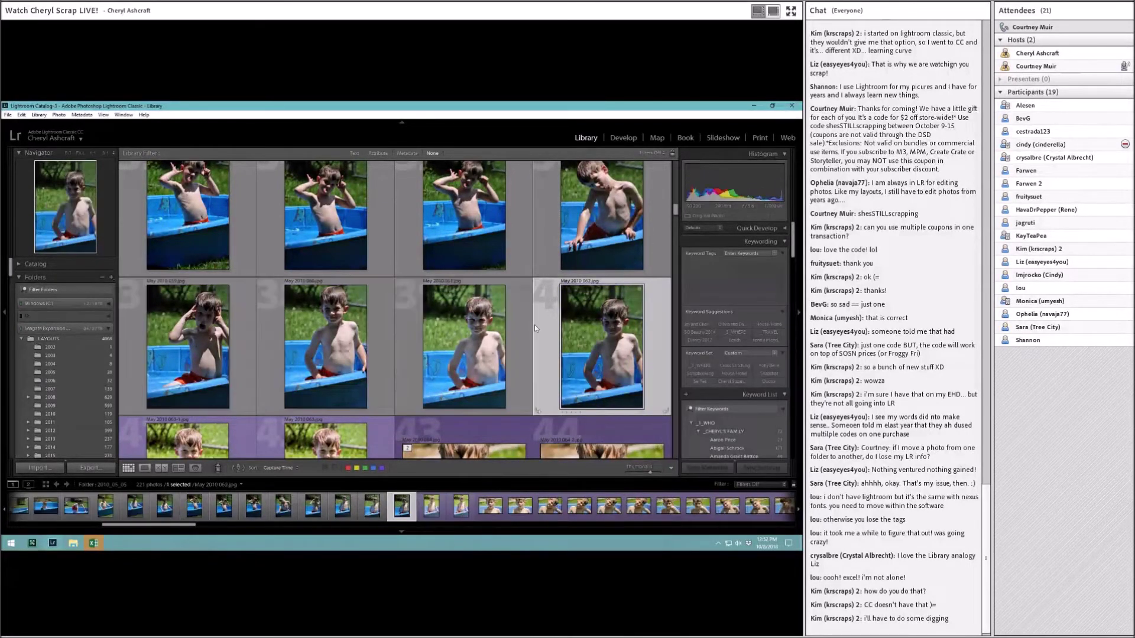
pyautogui.click(392, 338)
pyautogui.click(406, 336)
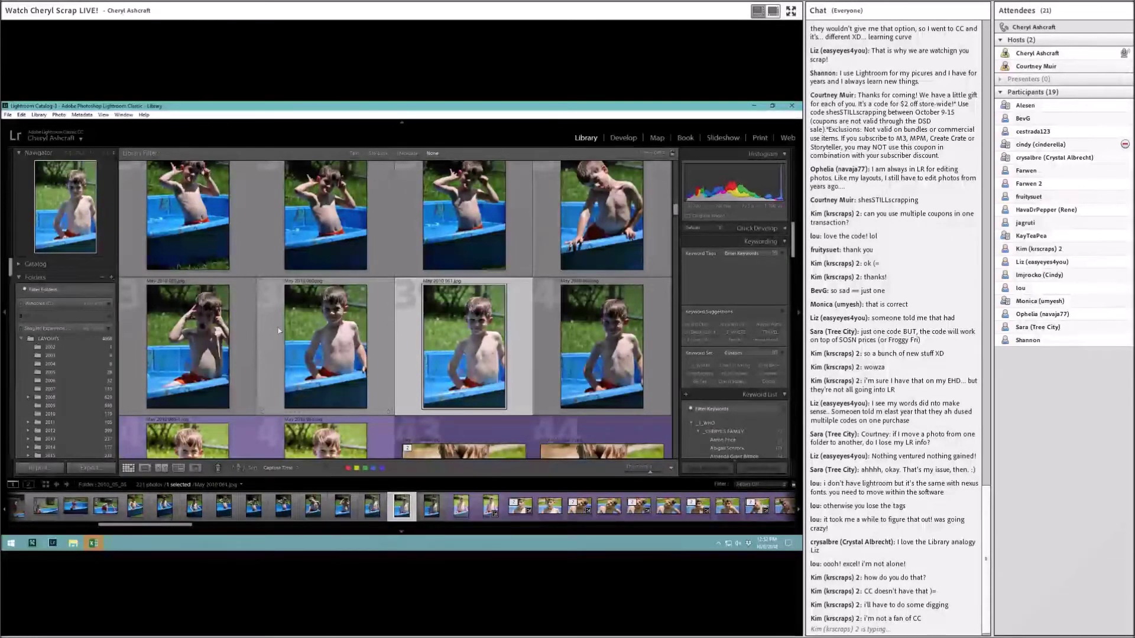
pyautogui.click(240, 321)
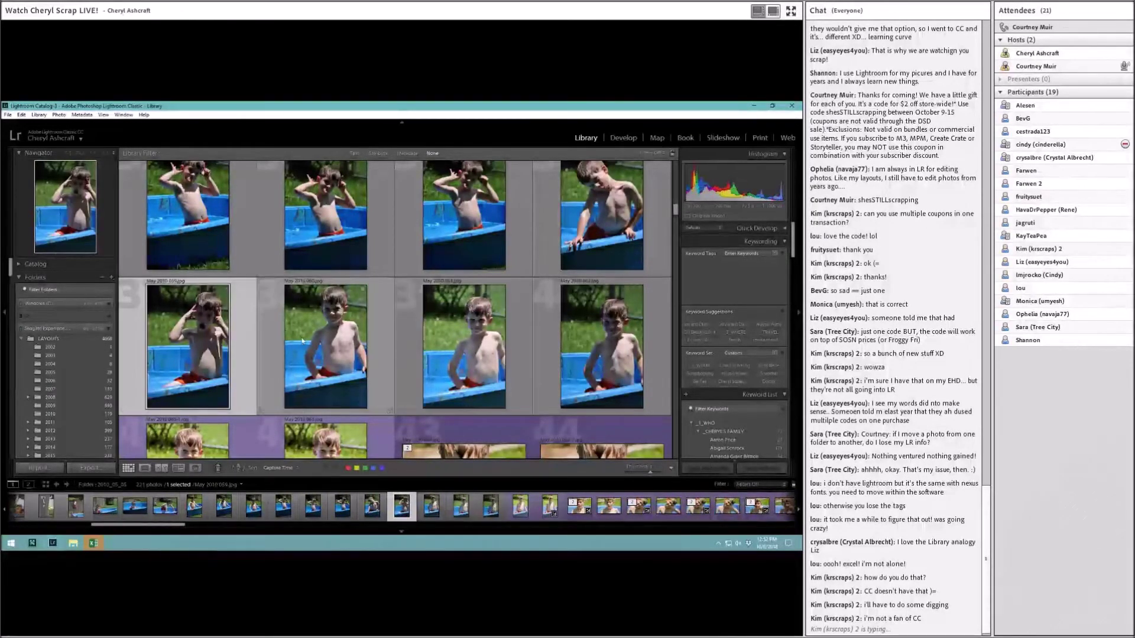
pyautogui.keyDown('shift'); pyautogui.click(664, 340); pyautogui.keyUp('shift')
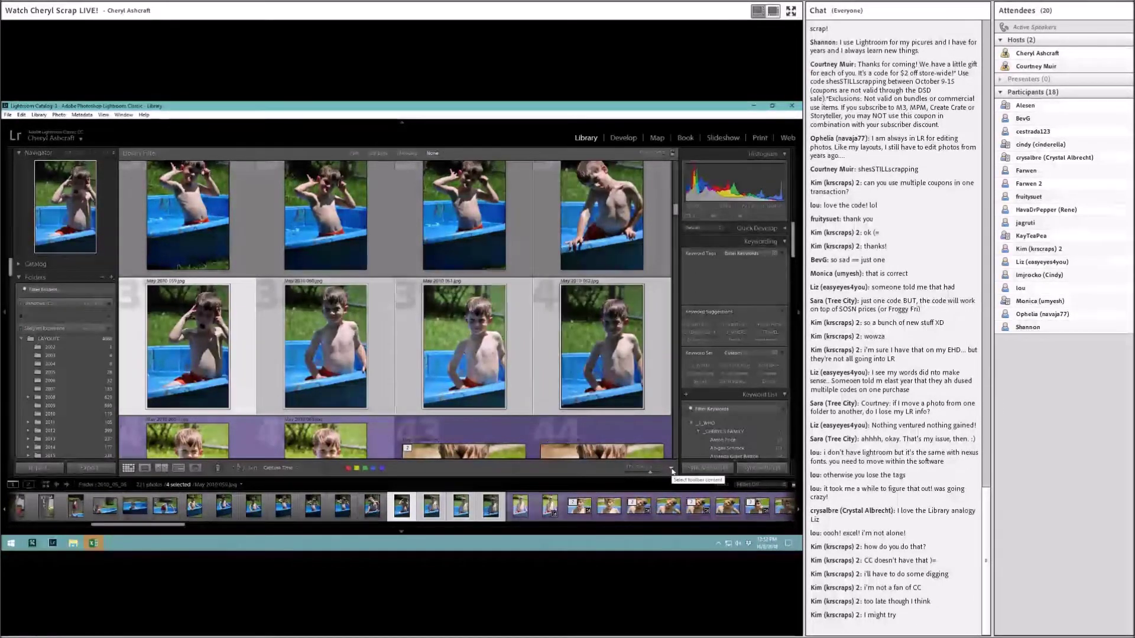
pyautogui.click(672, 468)
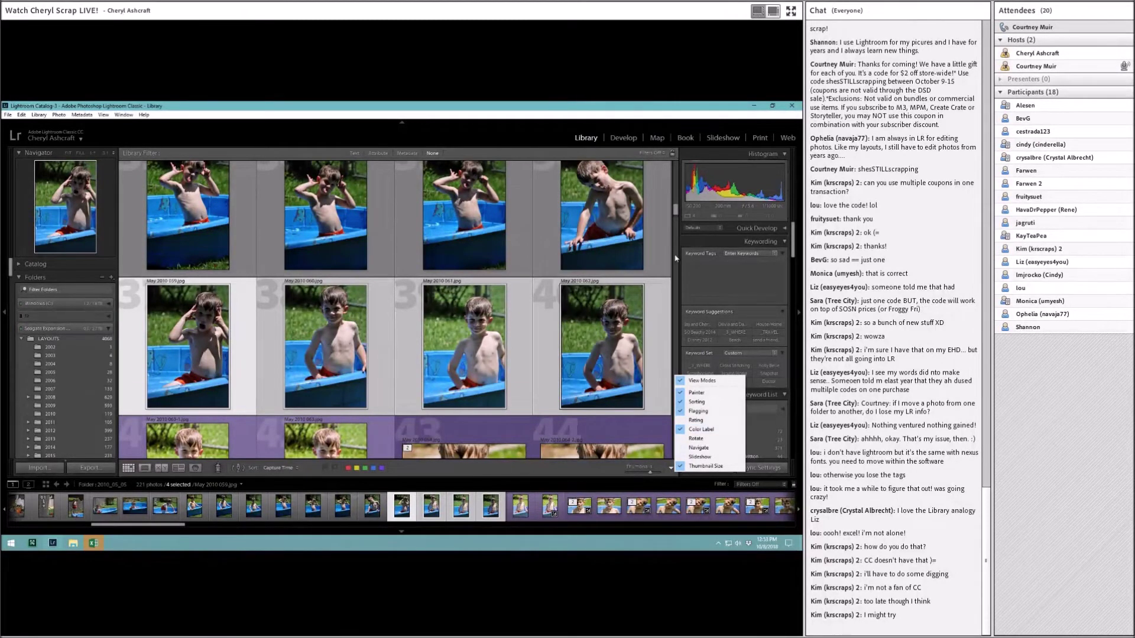
pyautogui.click(678, 214)
# Leave the pool photos and open the 2017 folder under LAYOUTS in the folder list
pyautogui.scroll(5, 678, 214)
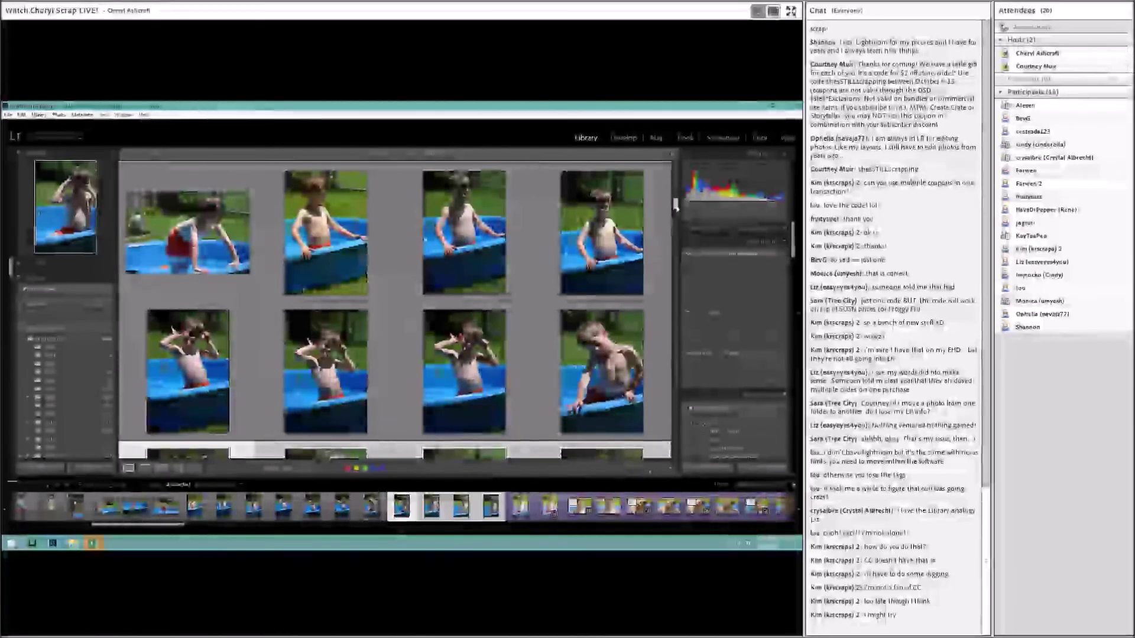
pyautogui.scroll(-2, 679, 201)
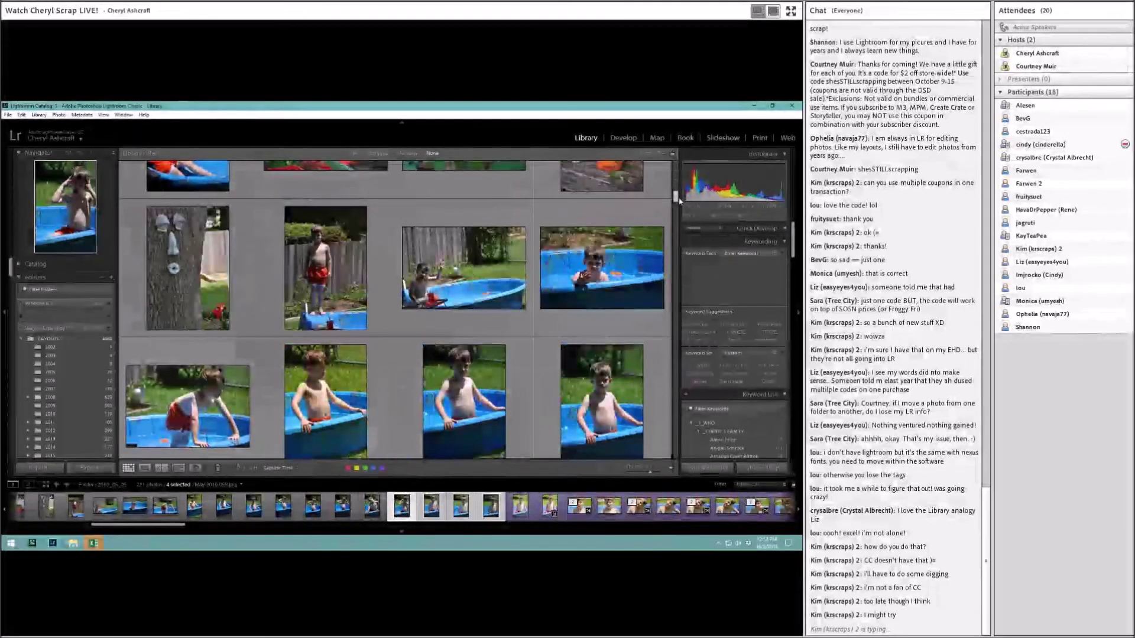
pyautogui.scroll(1, 229, 385)
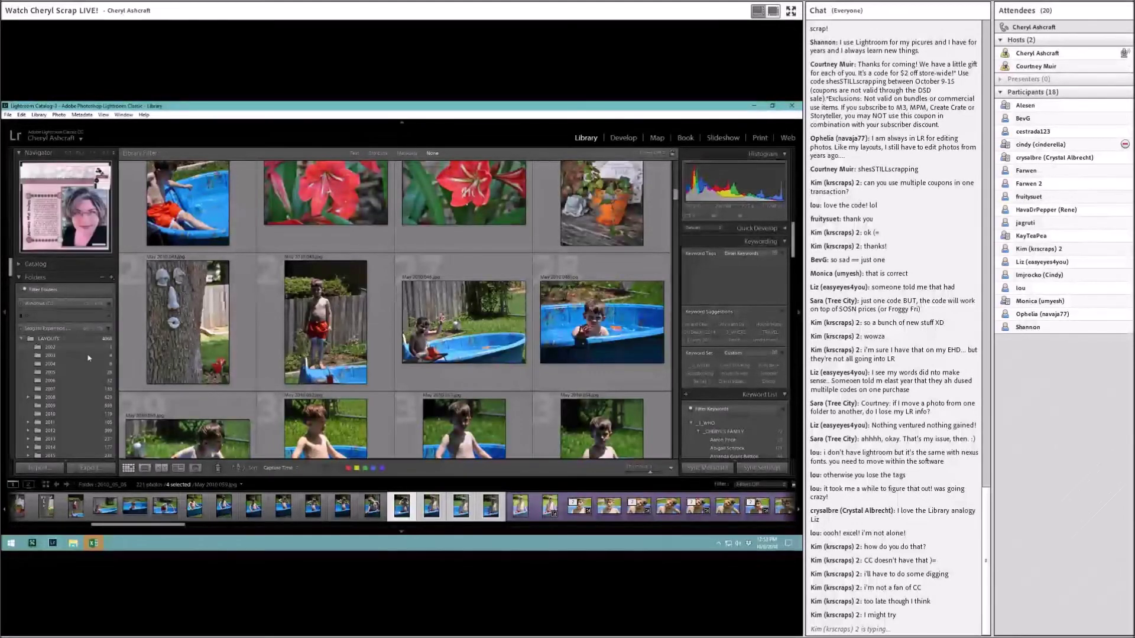
pyautogui.scroll(-2, 74, 421)
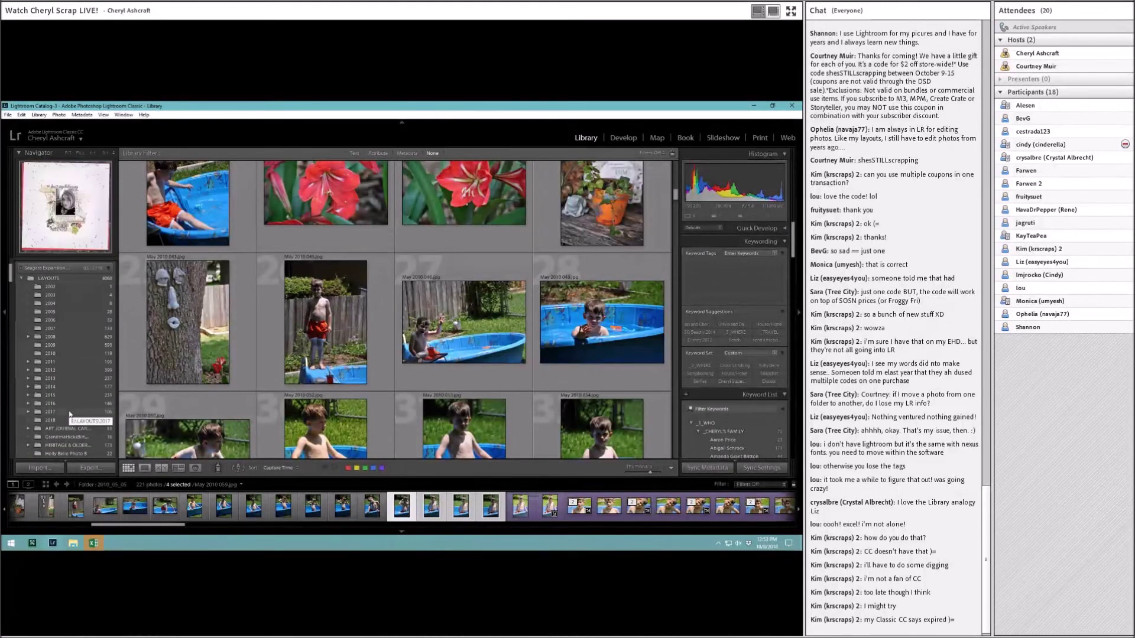
pyautogui.click(70, 413)
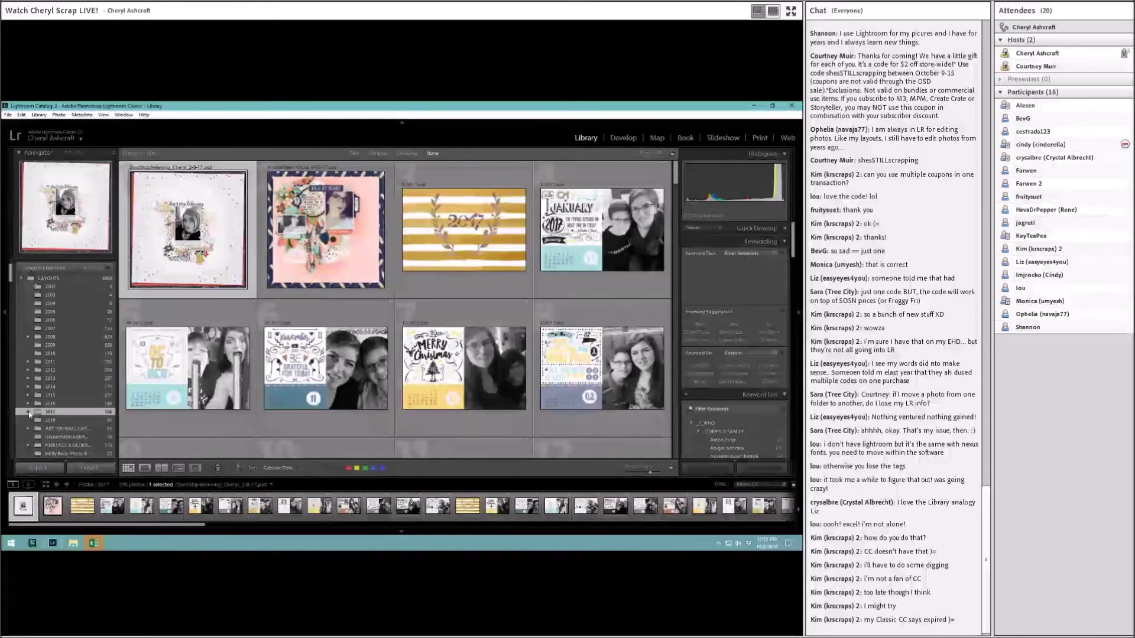
# Examine the 2017 layouts in the grid through to the end of the folder, including which ones carry color labels
pyautogui.scroll(-3, 535, 310)
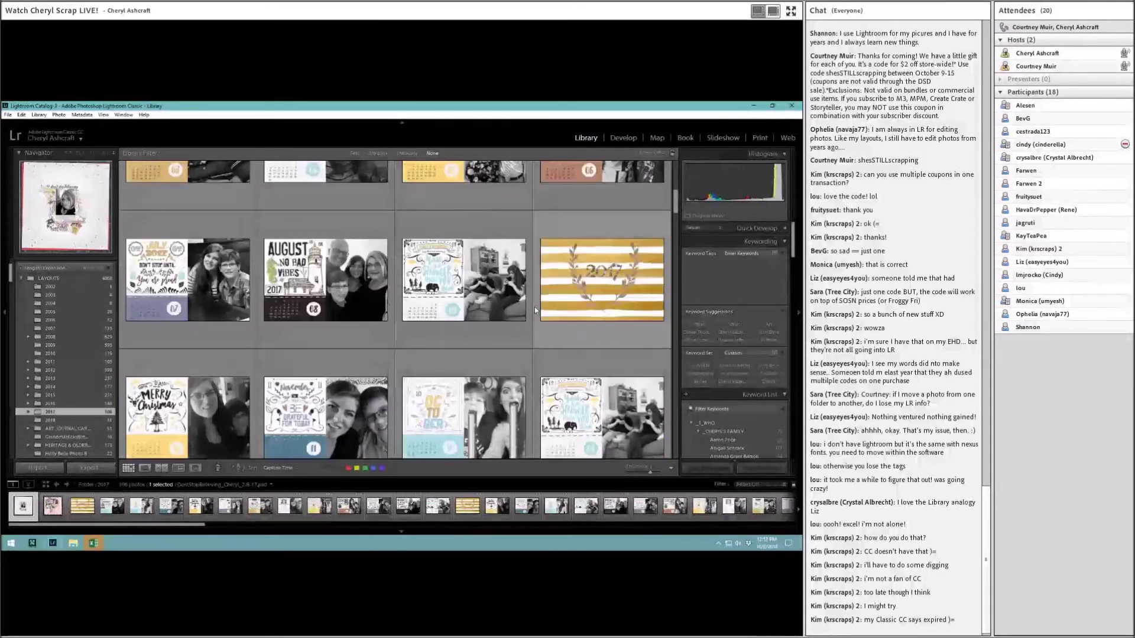
pyautogui.scroll(-3, 535, 310)
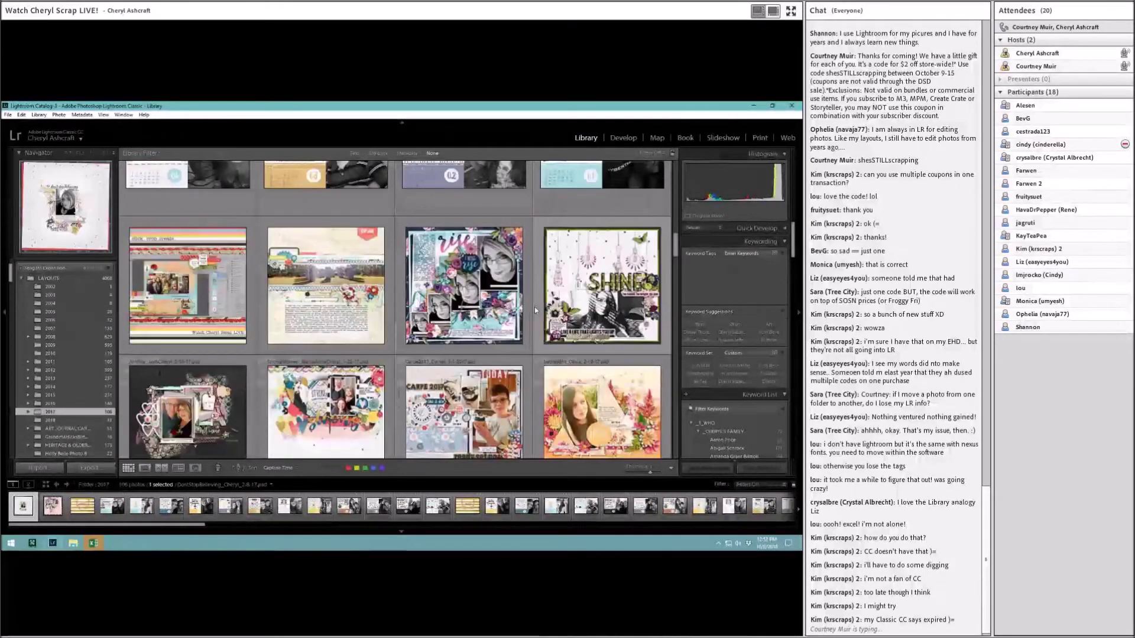
pyautogui.scroll(-2, 485, 341)
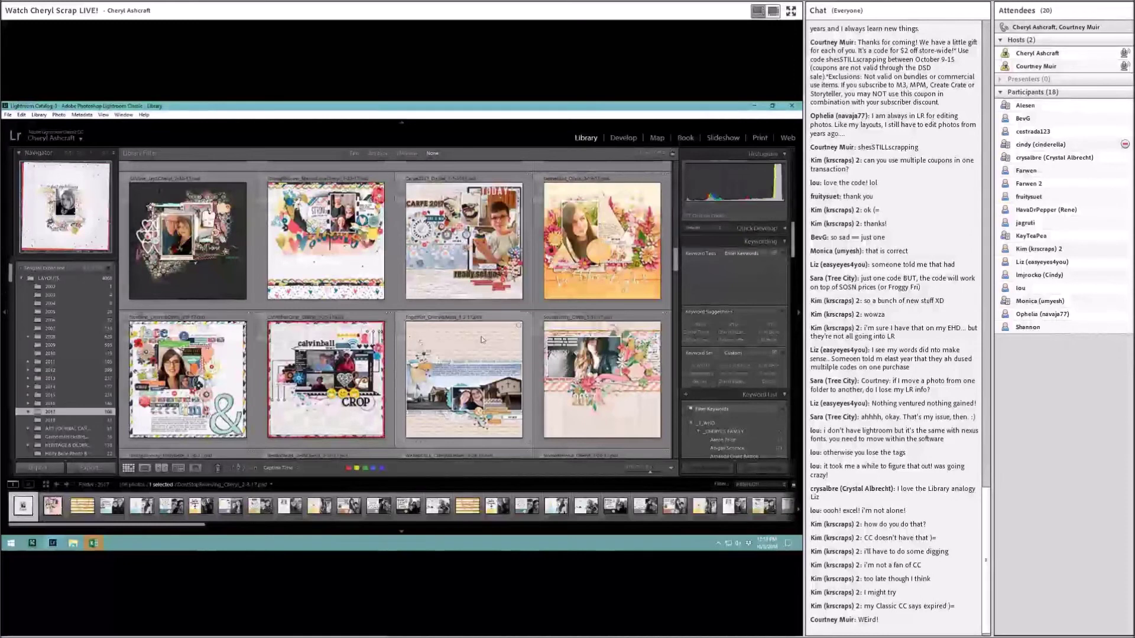
pyautogui.scroll(-3, 460, 343)
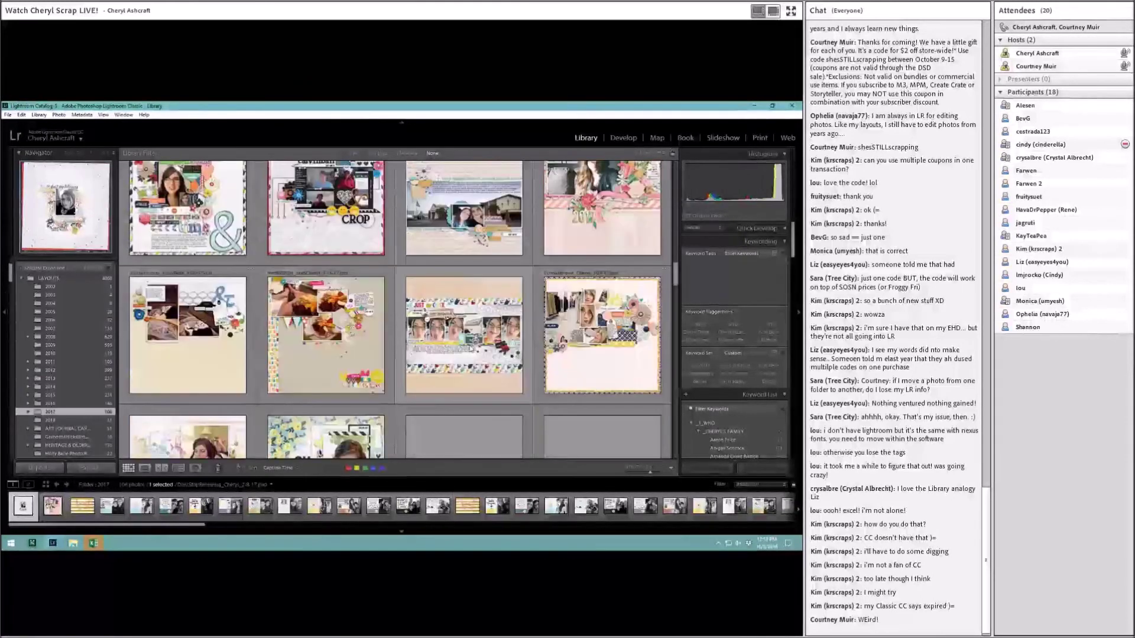
pyautogui.scroll(-3, 471, 349)
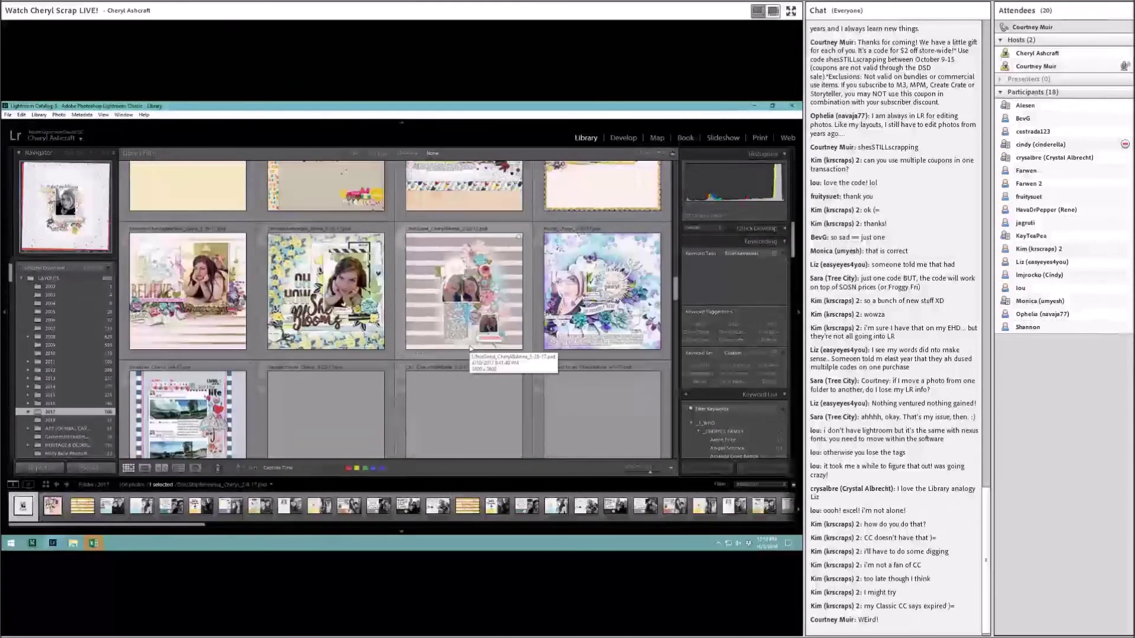
pyautogui.scroll(-5, 529, 346)
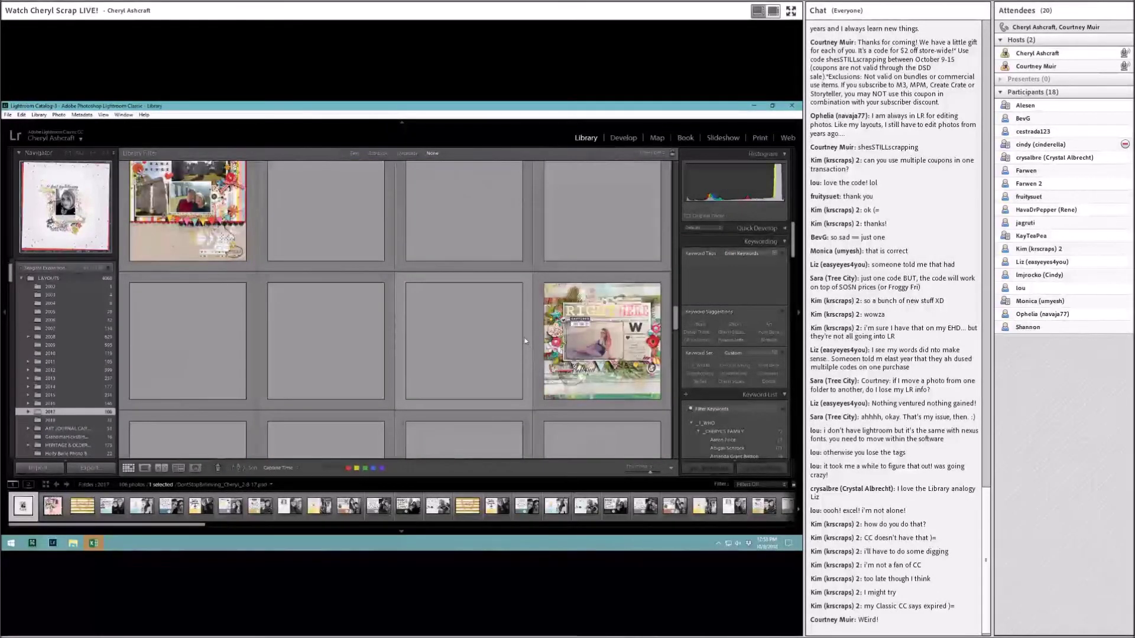
pyautogui.scroll(-5, 326, 334)
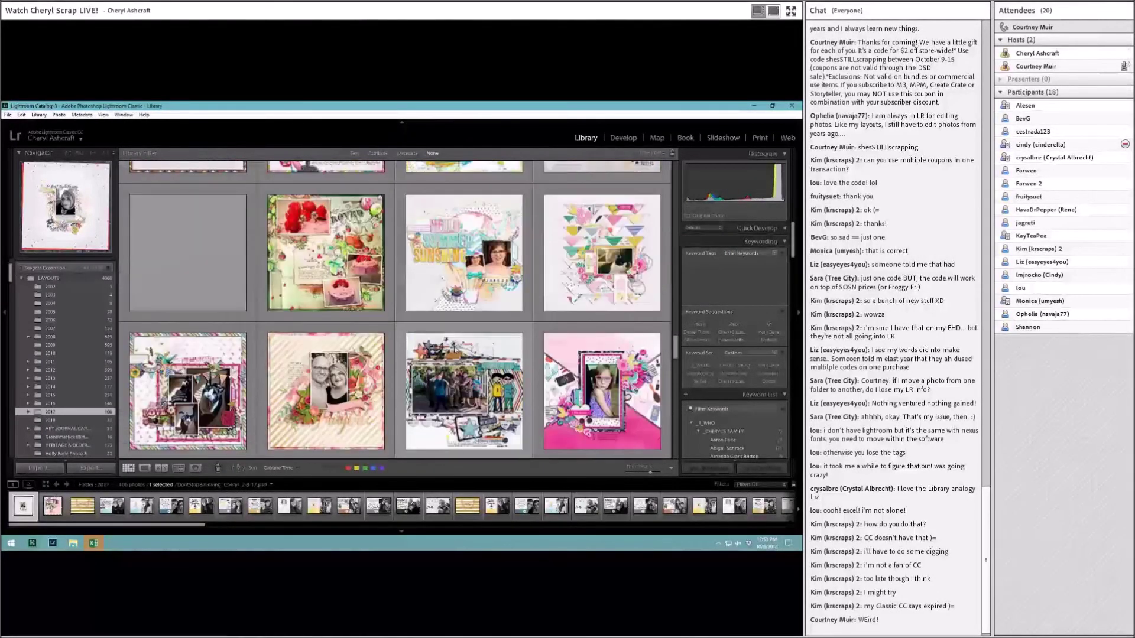
pyautogui.scroll(-8, 456, 349)
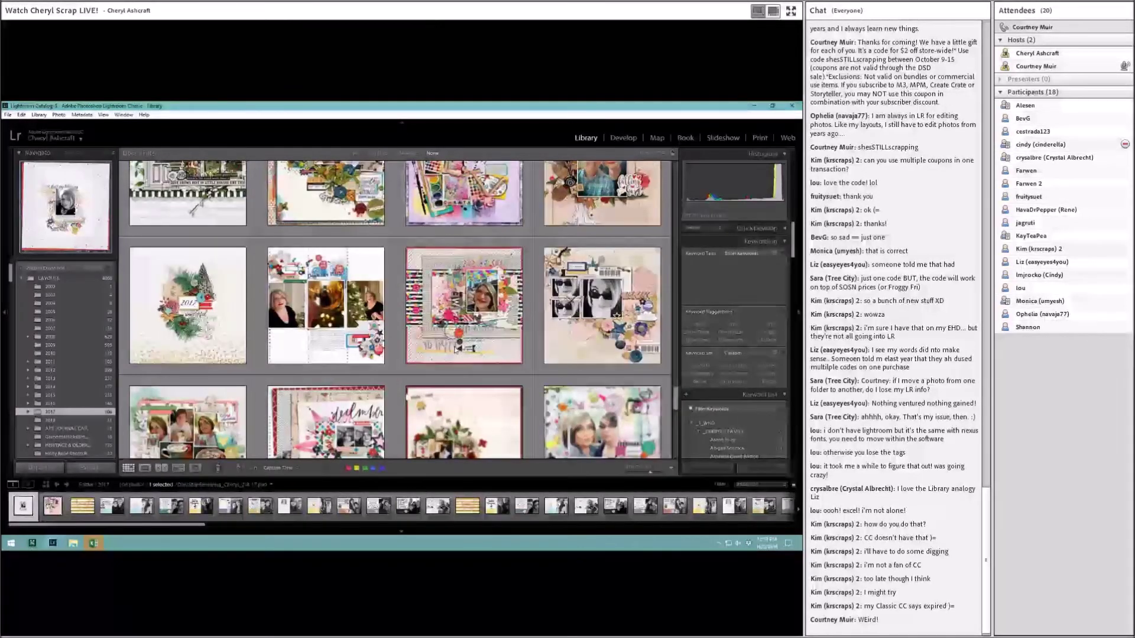
pyautogui.scroll(-3, 456, 349)
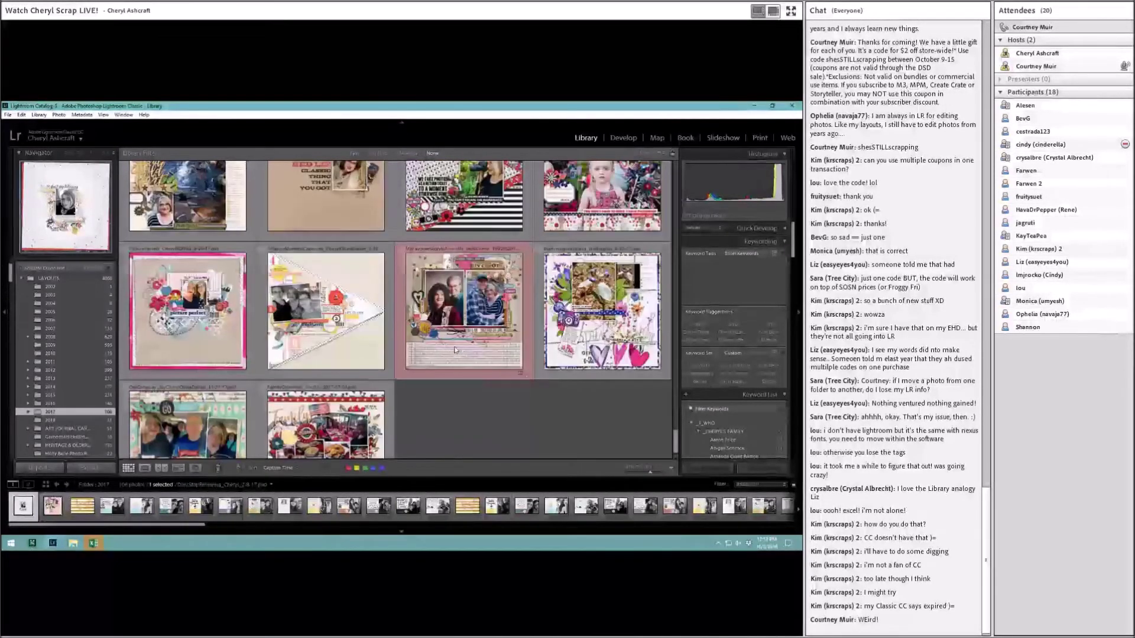
pyautogui.scroll(-1, 456, 349)
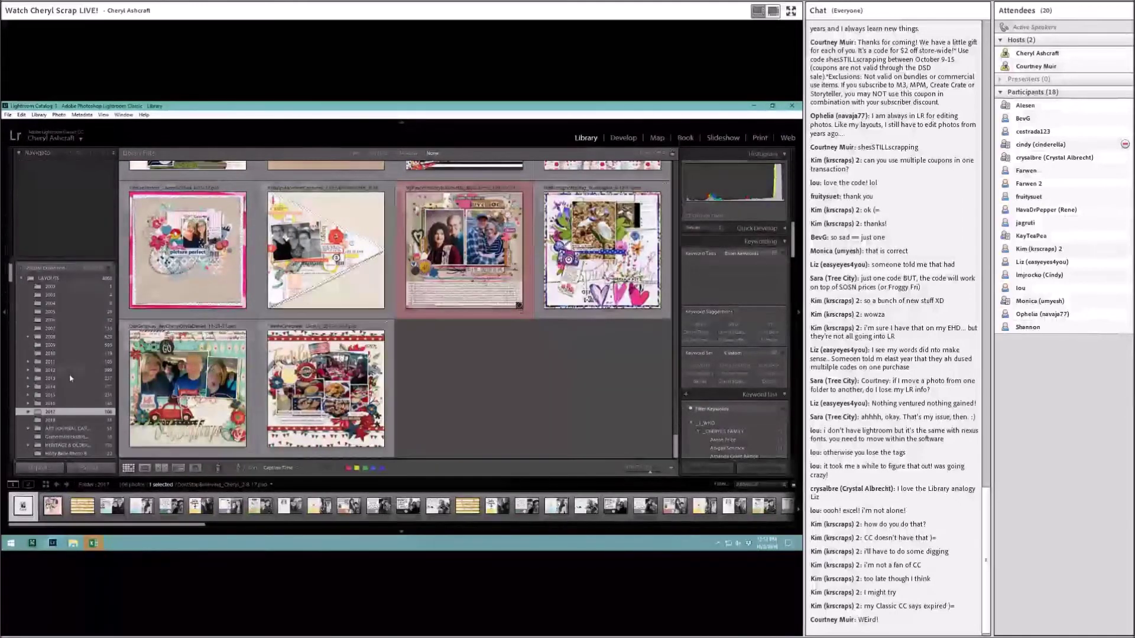
# Look through the dated photo folders, and return from the Book module to the Library grid of 2017 layouts
pyautogui.scroll(-8, 68, 417)
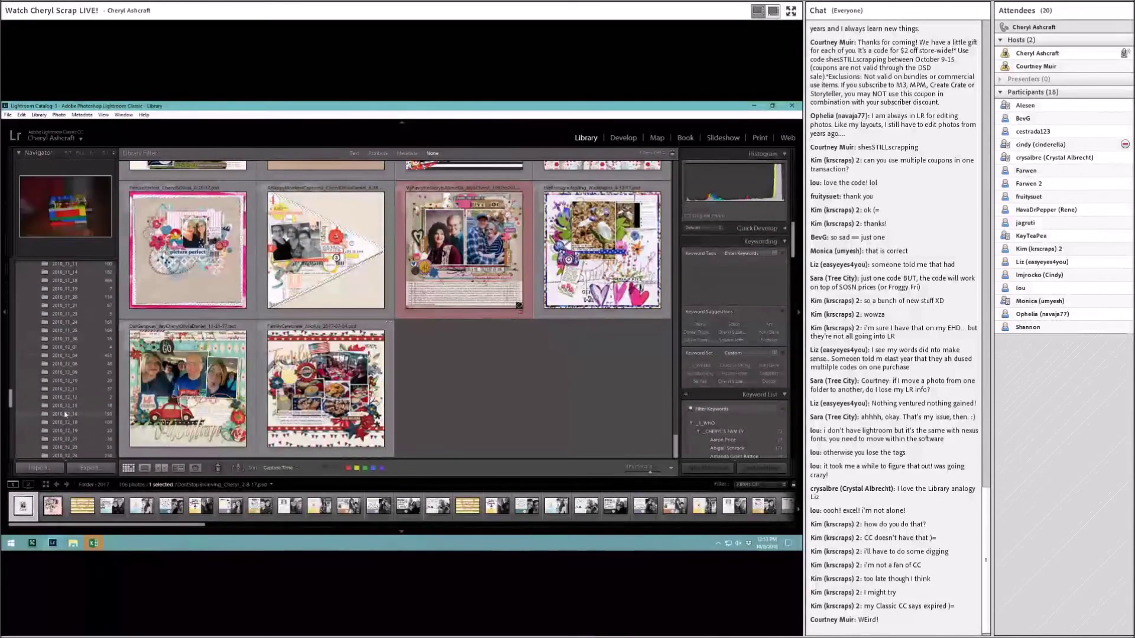
pyautogui.scroll(-5, 65, 412)
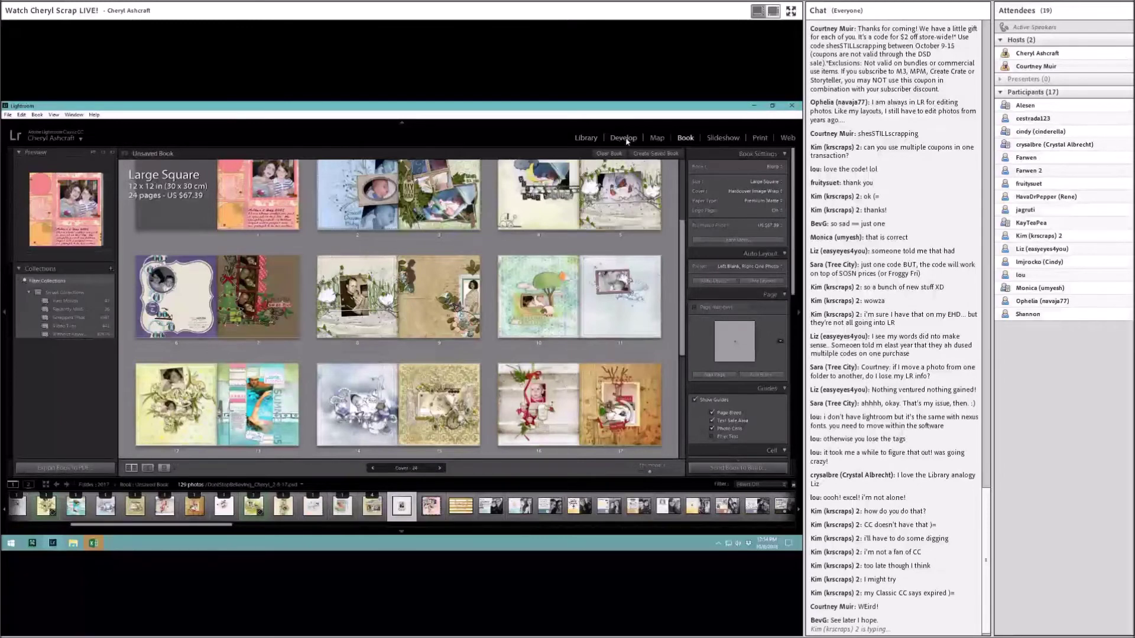
pyautogui.click(588, 142)
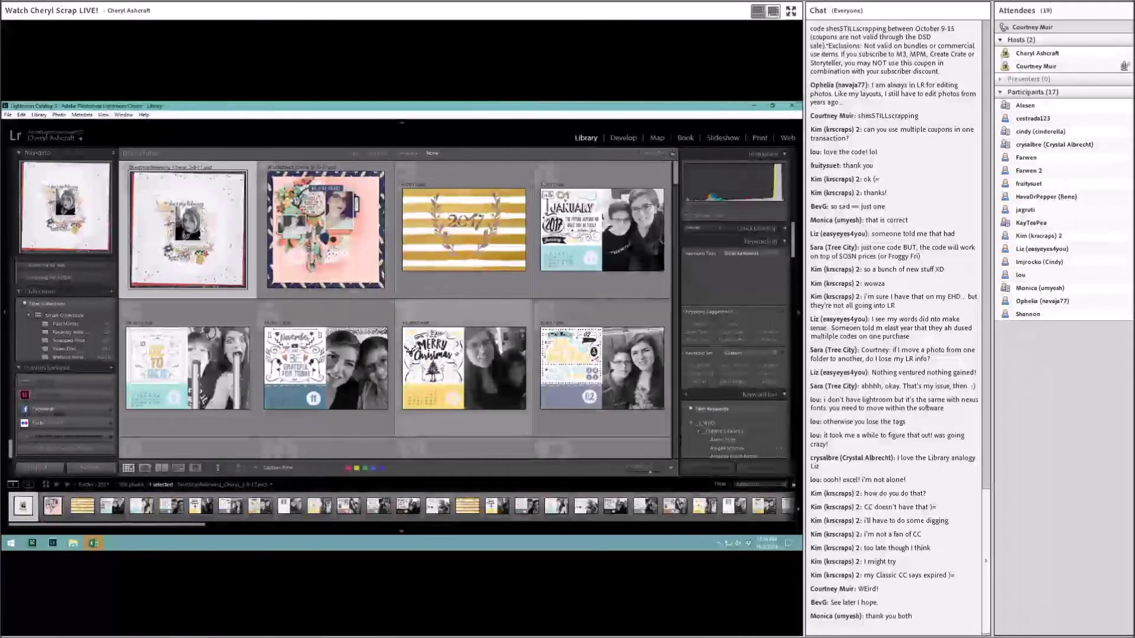
# Look over the 2017 layouts again and browse the date-named subfolders of the 2010 photos folder
pyautogui.scroll(-6, 416, 345)
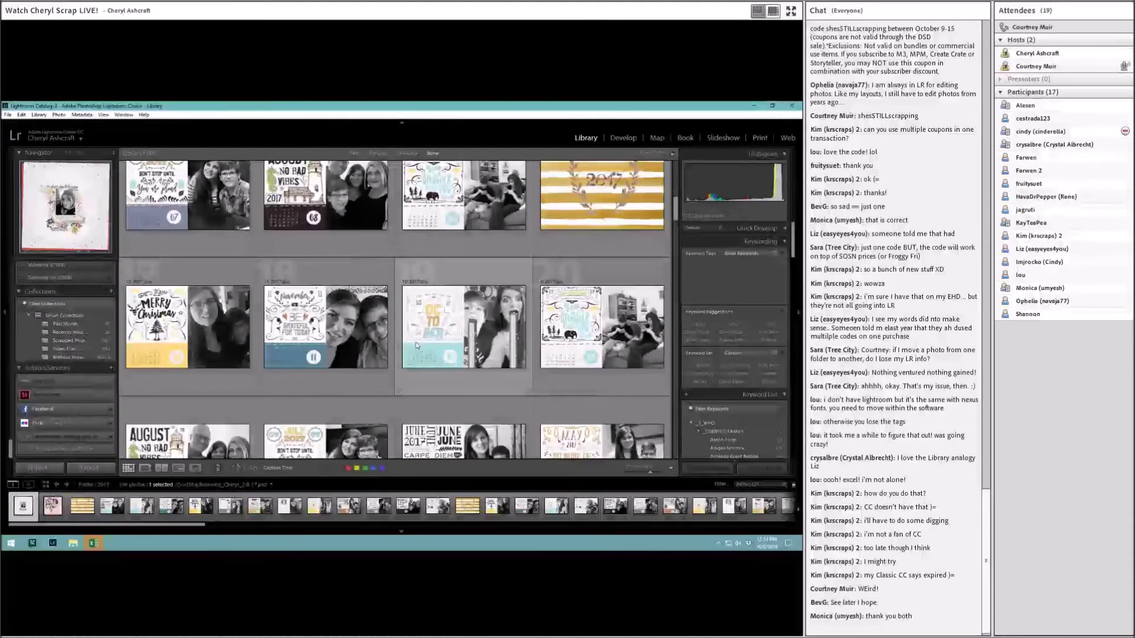
pyautogui.scroll(-10, 416, 345)
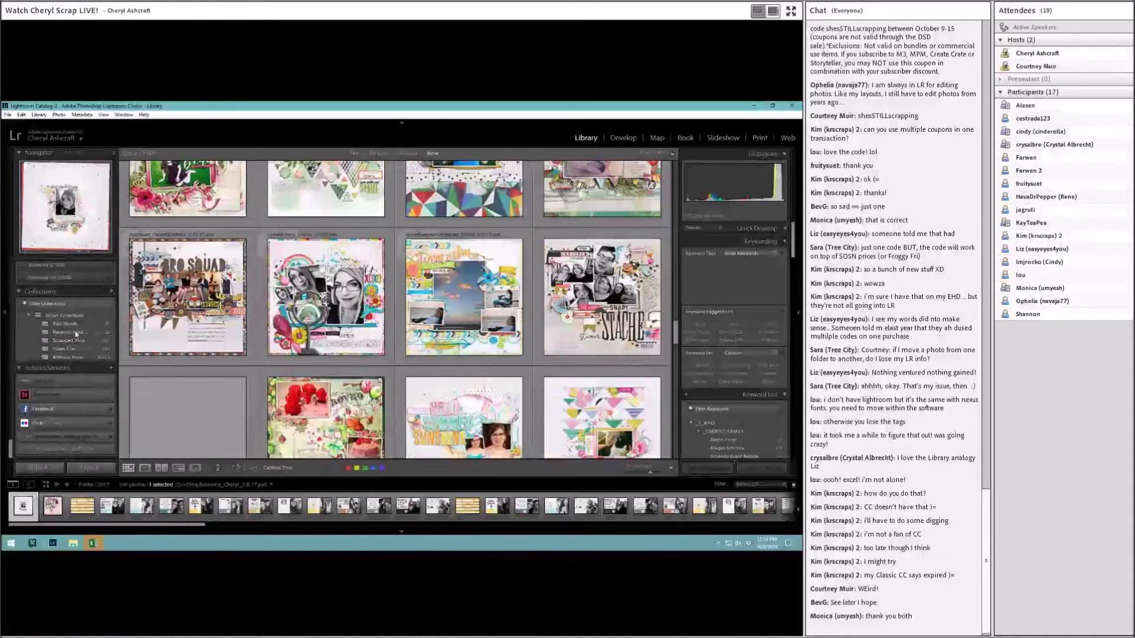
pyautogui.scroll(10, 44, 350)
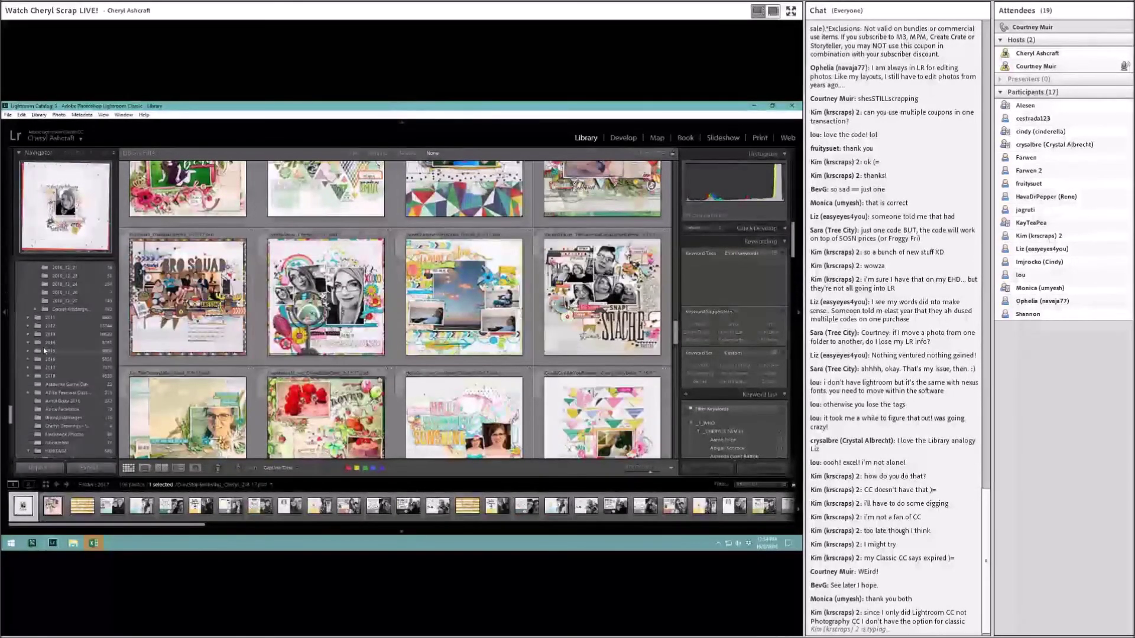
pyautogui.scroll(10, 44, 350)
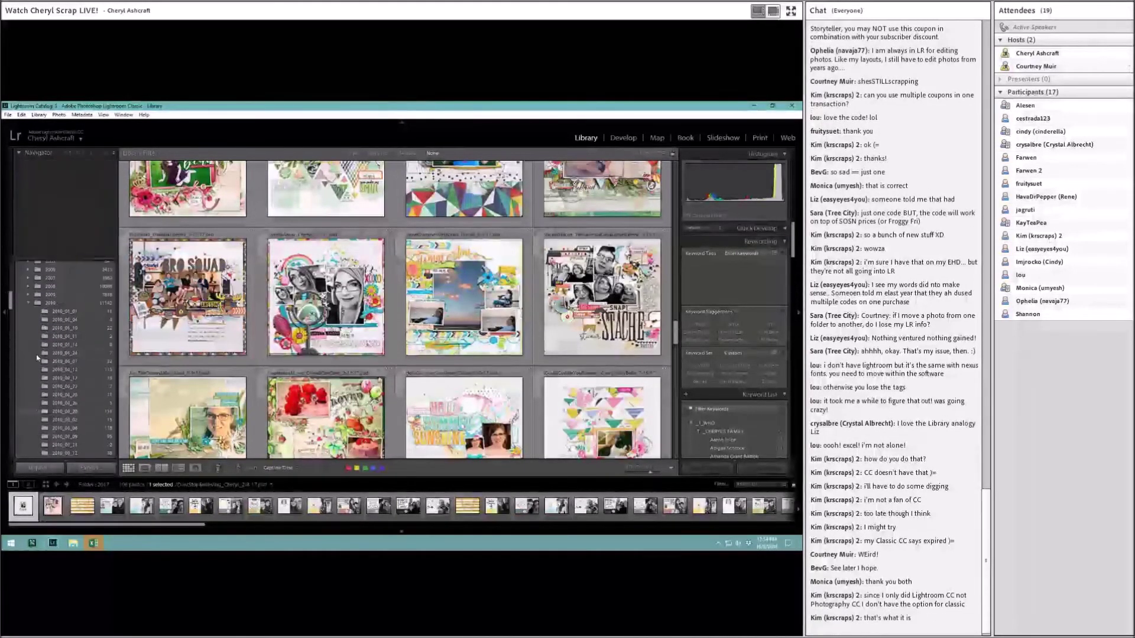
pyautogui.scroll(-10, 39, 361)
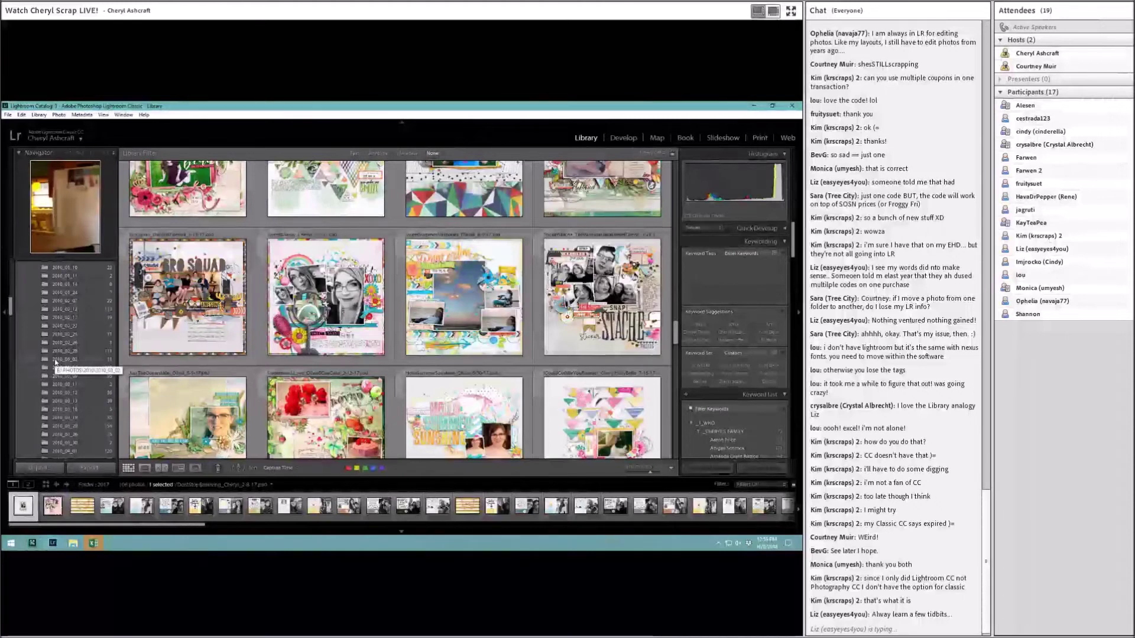
# Return to the start of the 2017 layouts and filter them with a Filename text search for the daughter's first name
pyautogui.scroll(5, 56, 362)
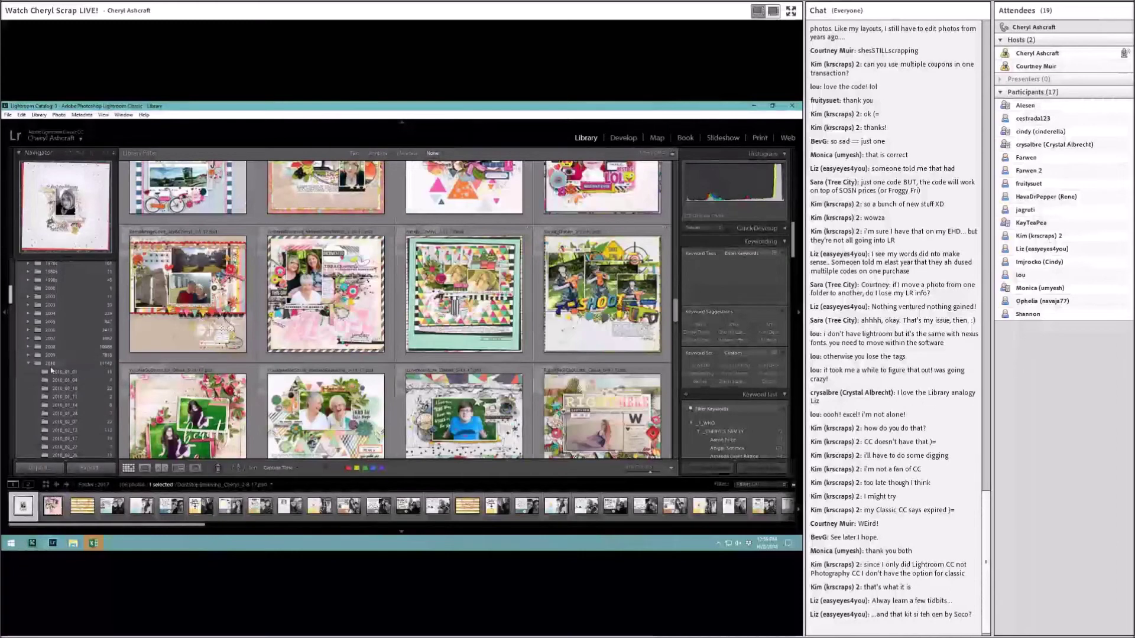
pyautogui.scroll(6, 432, 351)
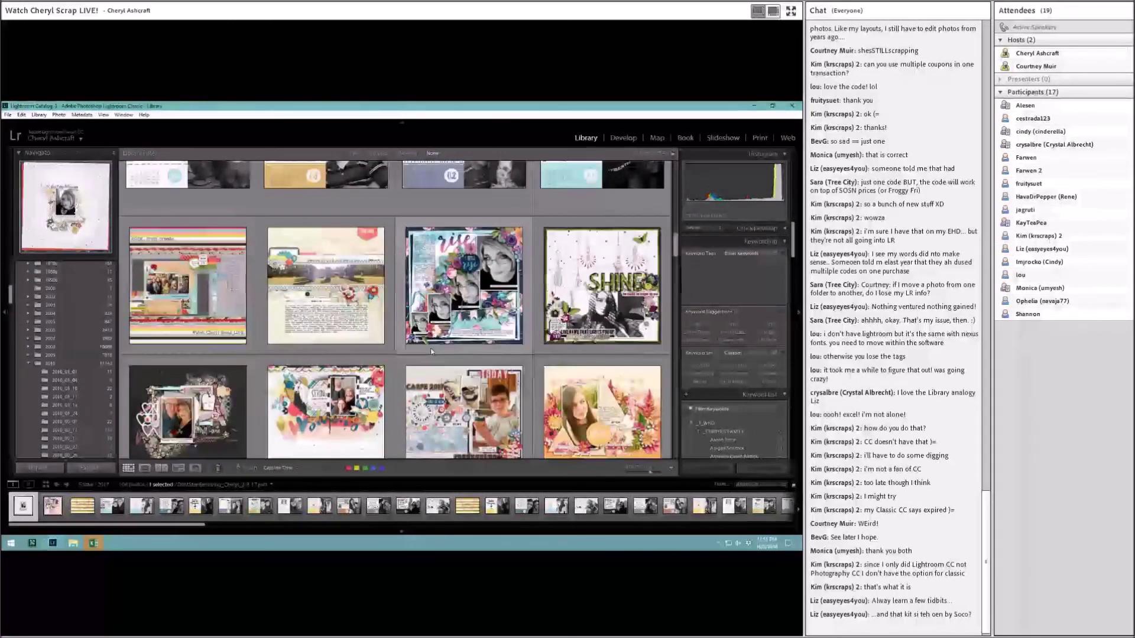
pyautogui.scroll(5, 432, 351)
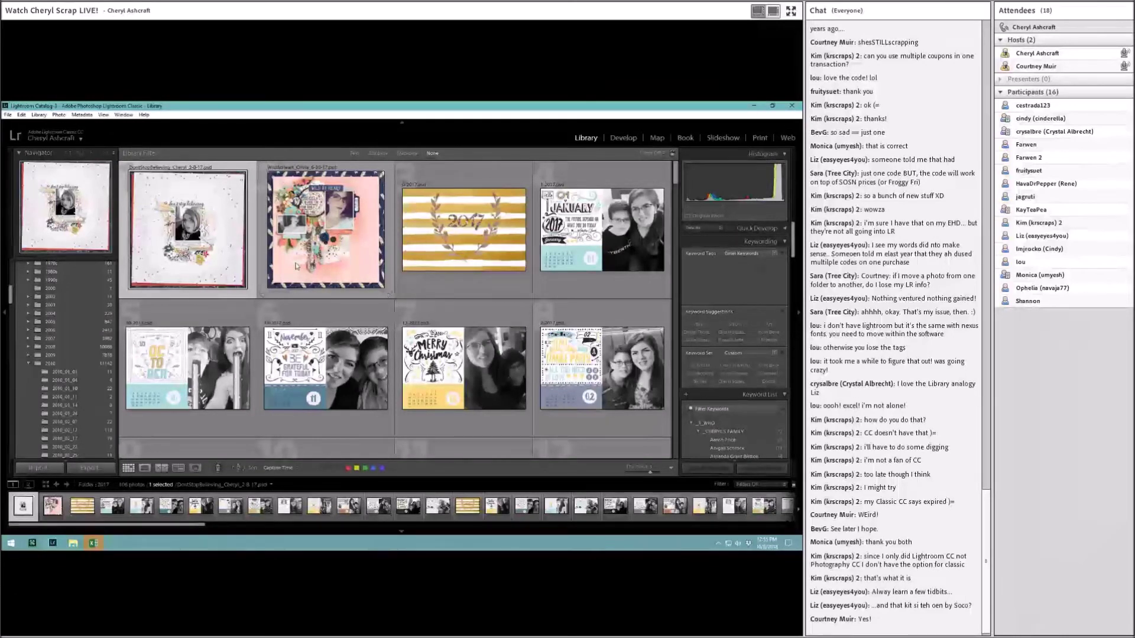
pyautogui.click(354, 154)
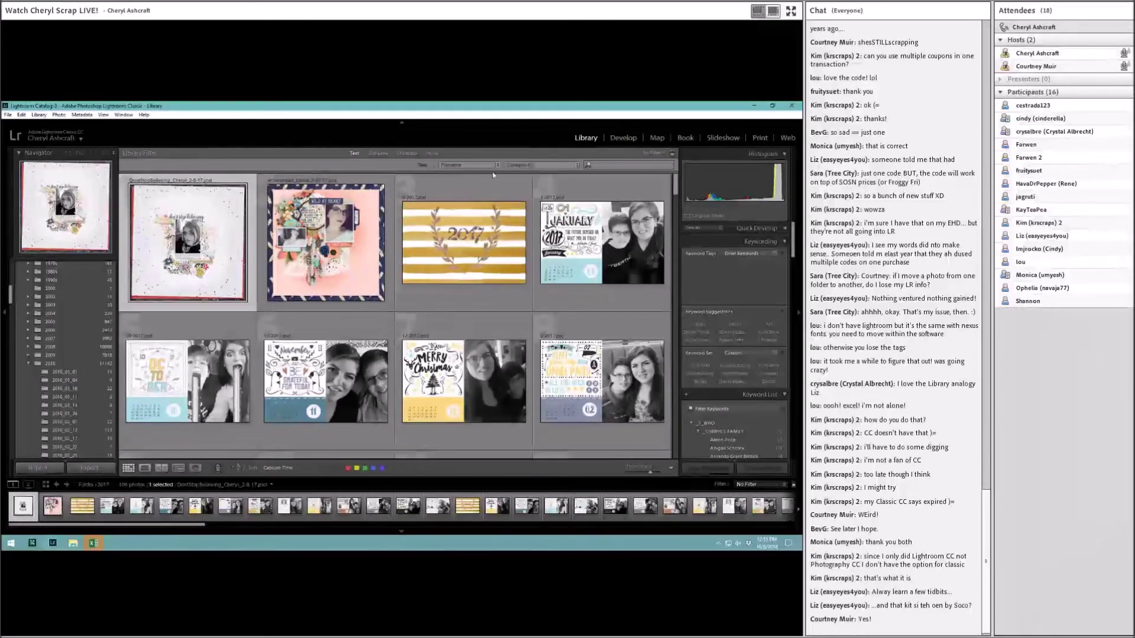
pyautogui.click(468, 165)
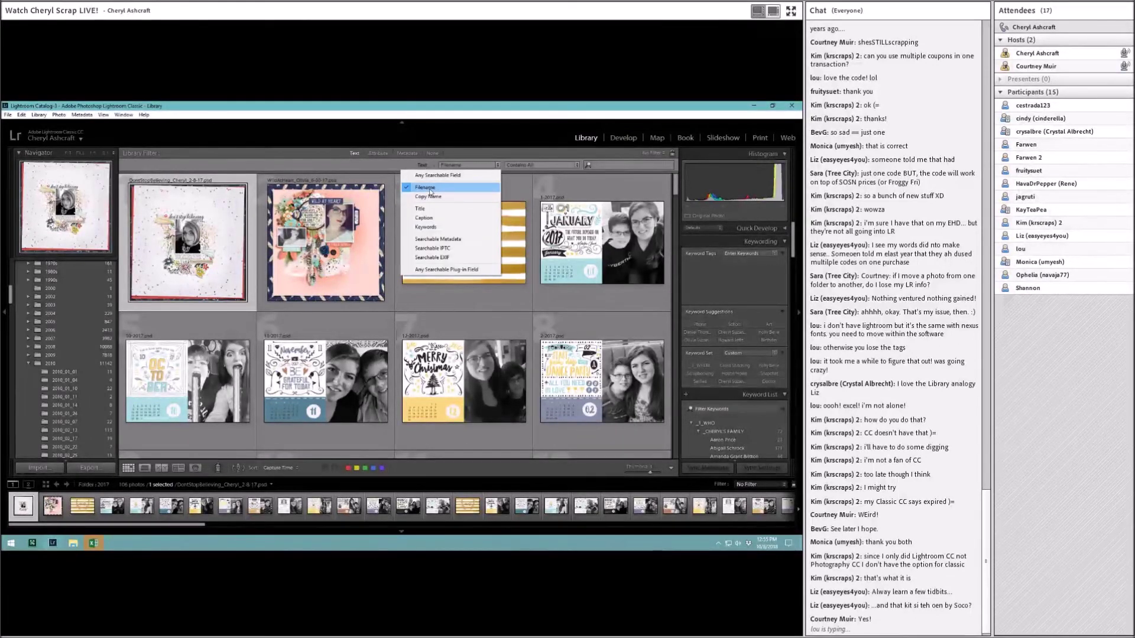
pyautogui.click(599, 166)
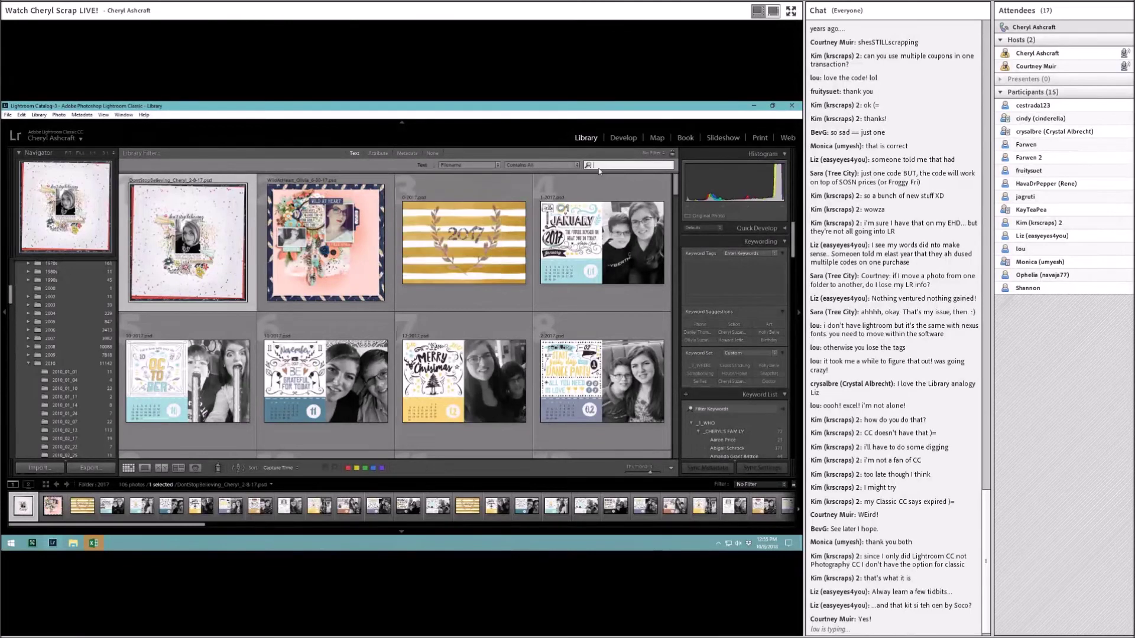
pyautogui.write('01ivia')
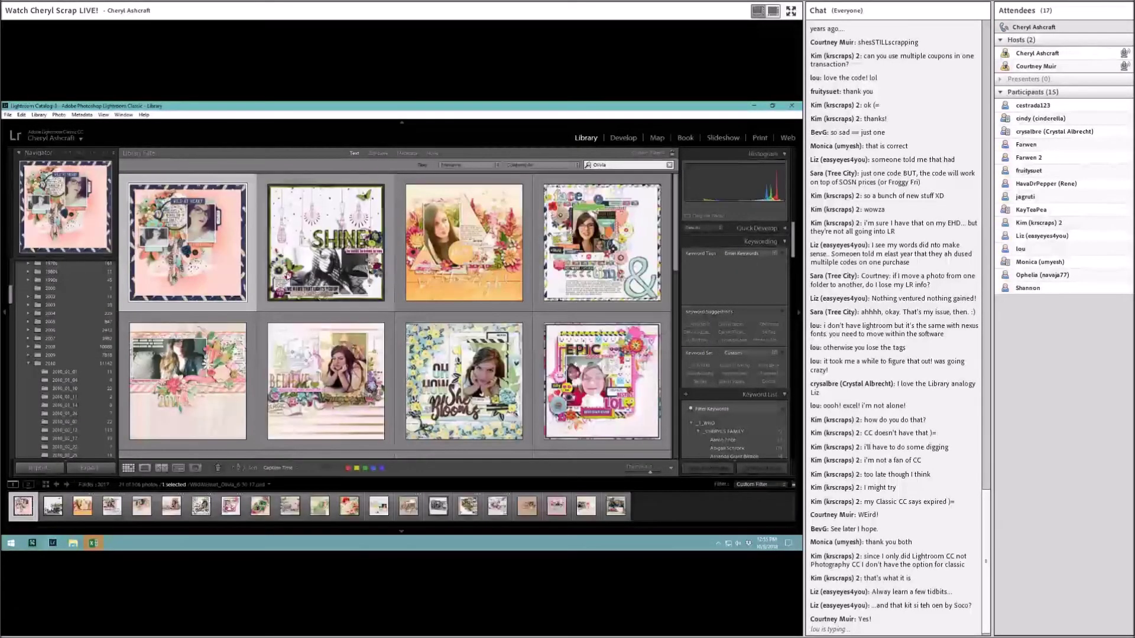
# Look over the layouts matching the name search and clear the search text
pyautogui.scroll(-3, 457, 297)
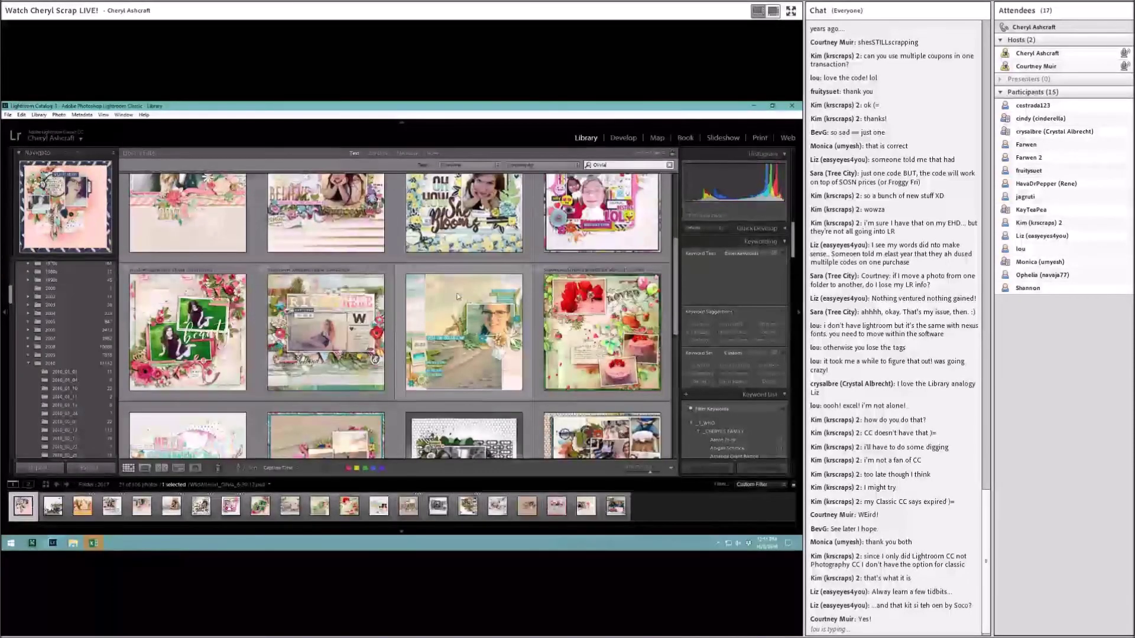
pyautogui.scroll(-5, 457, 297)
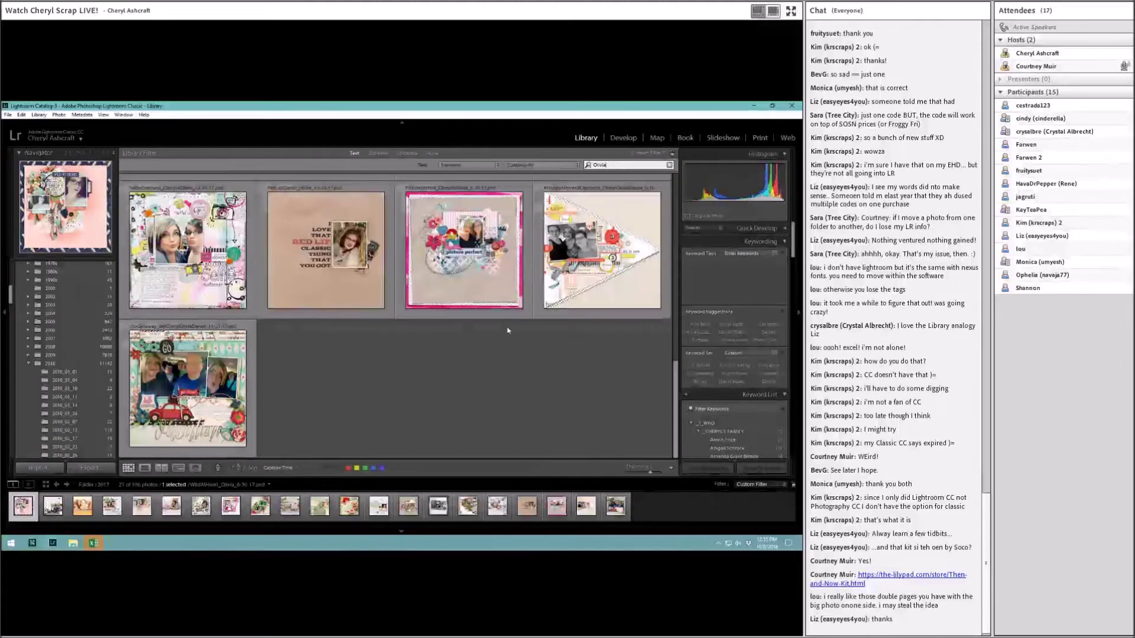
pyautogui.scroll(3, 498, 363)
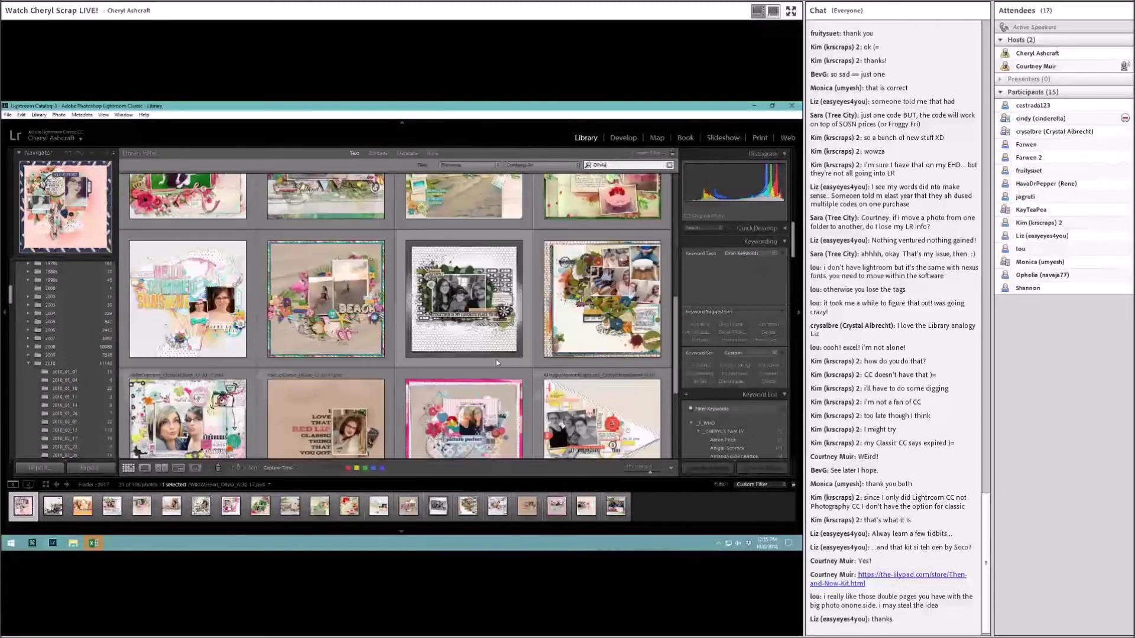
pyautogui.scroll(2, 498, 362)
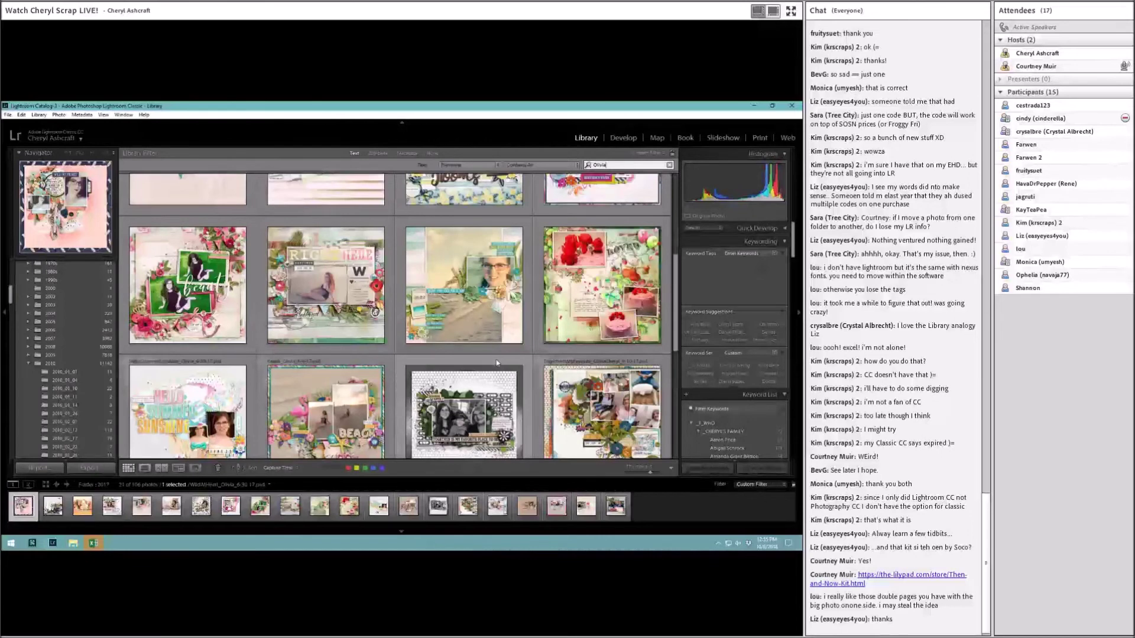
pyautogui.scroll(3, 496, 363)
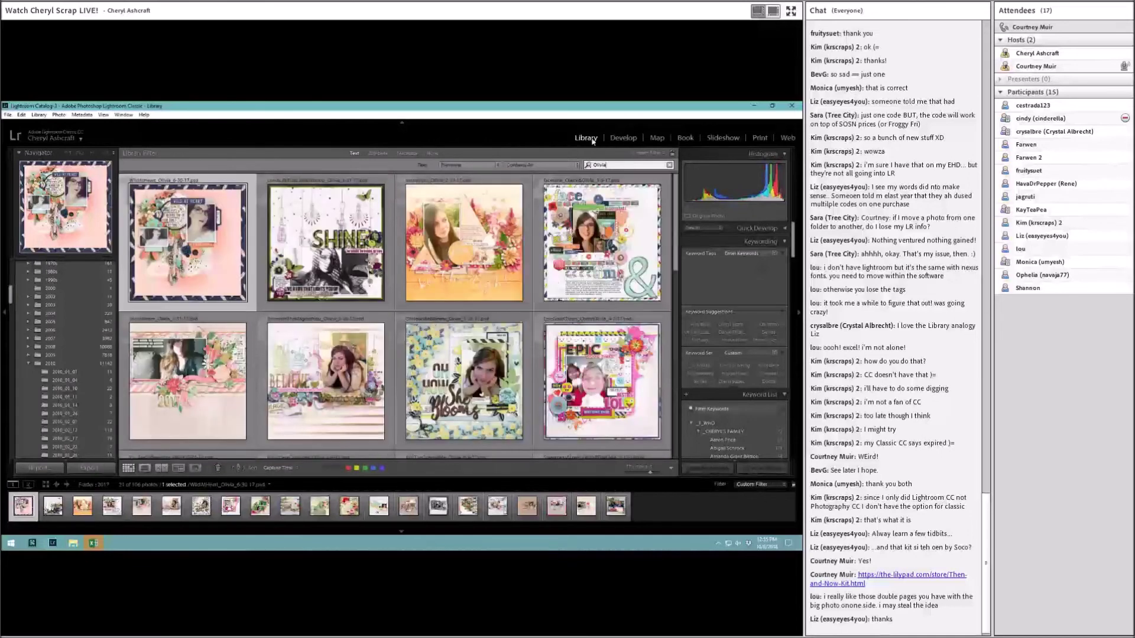
pyautogui.click(669, 165)
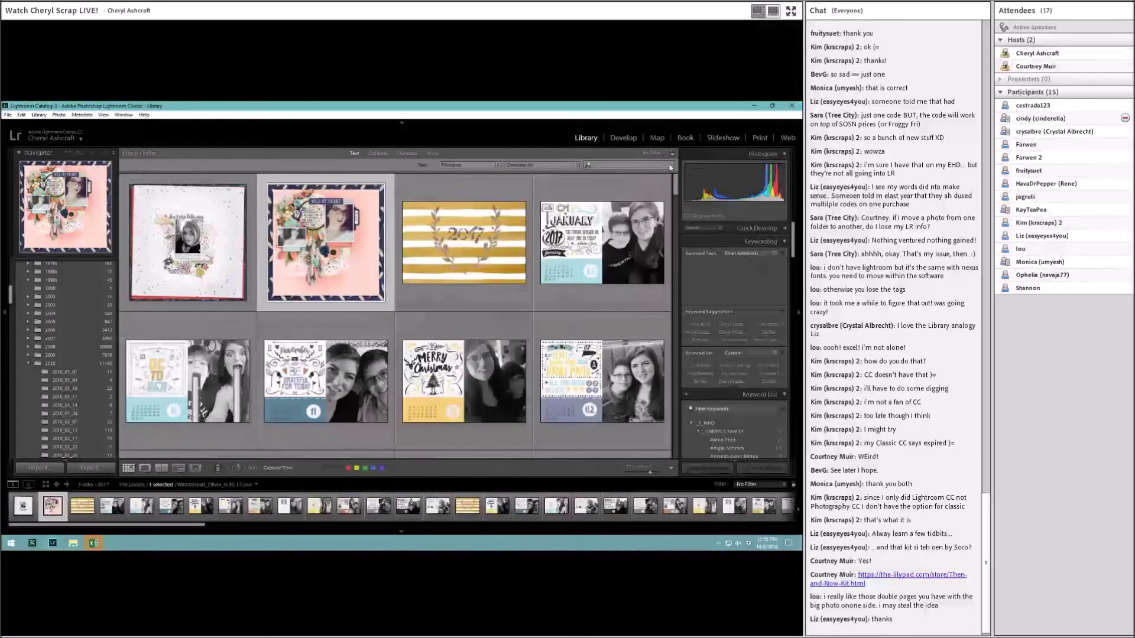
# Examine the unfiltered 2017 layouts from the monthly calendar pages down towards the end of the folder
pyautogui.scroll(-5, 471, 342)
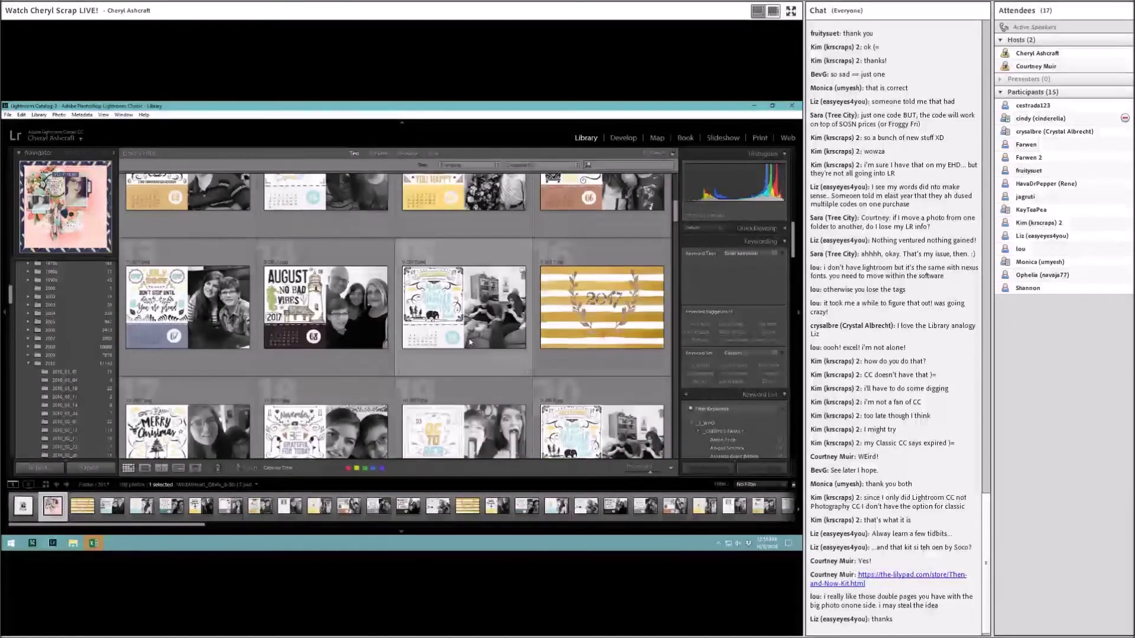
pyautogui.scroll(-2, 471, 342)
pyautogui.scroll(4, 471, 342)
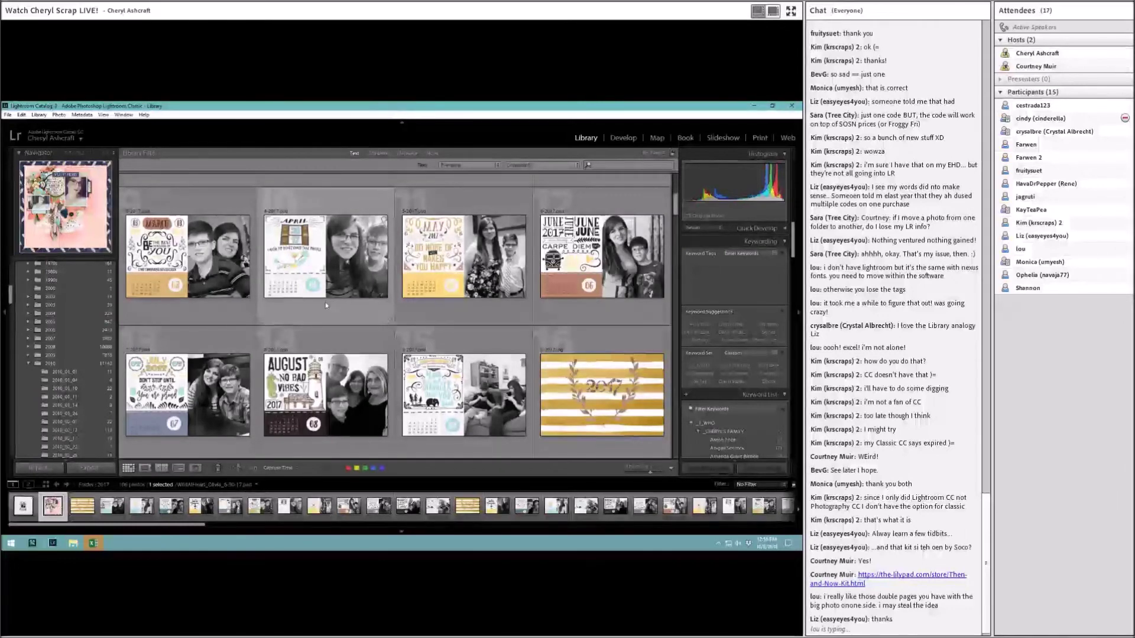
pyautogui.scroll(-5, 460, 300)
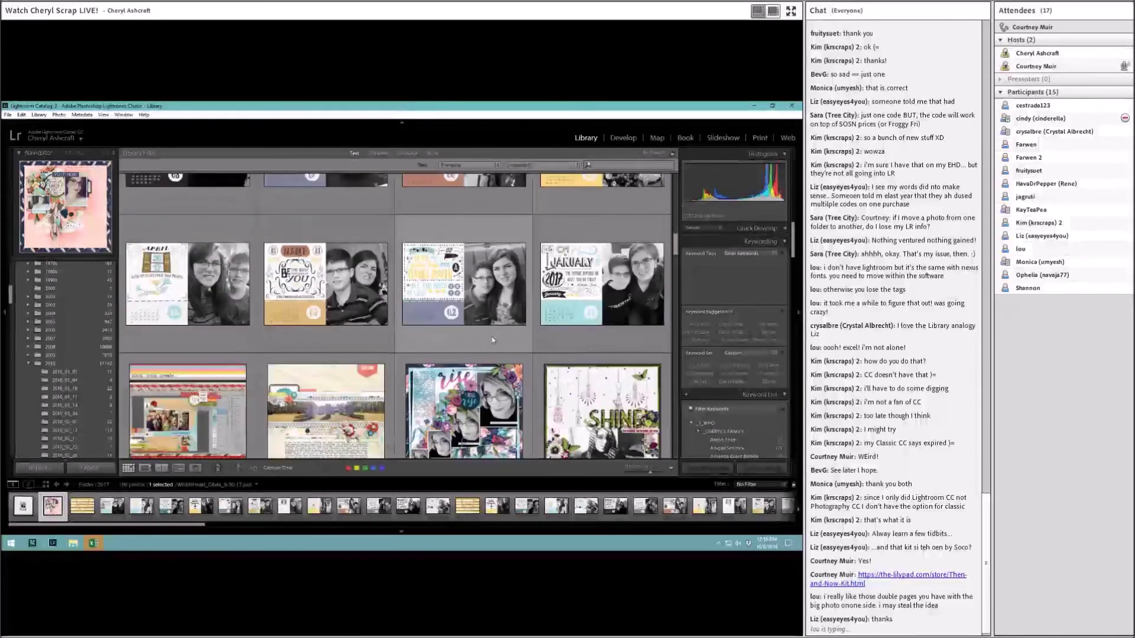
pyautogui.scroll(-3, 493, 339)
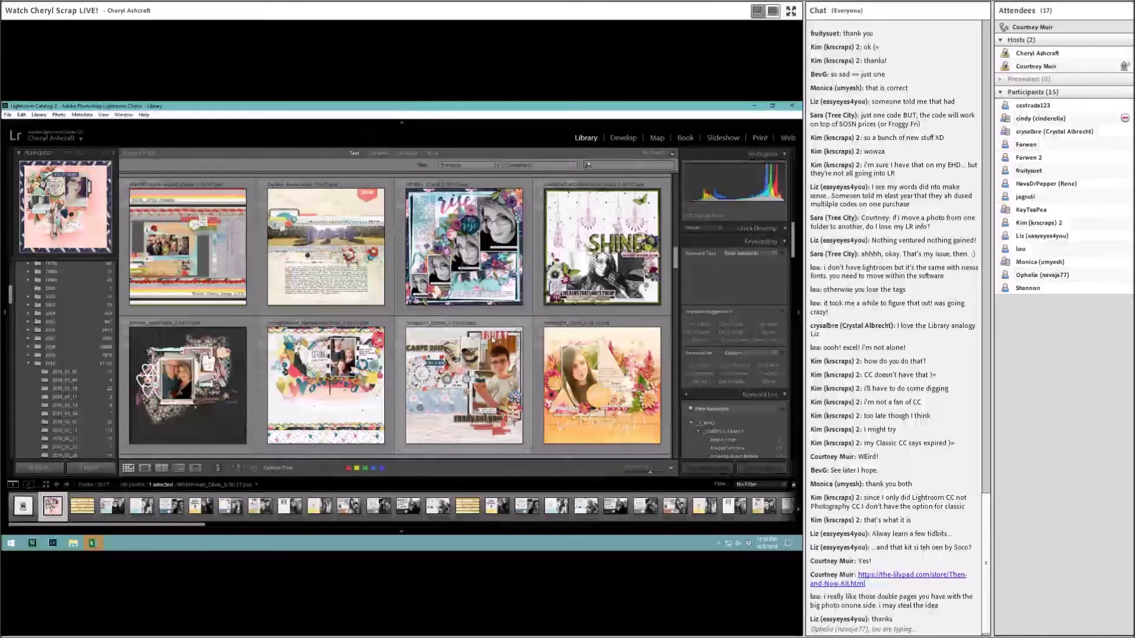
pyautogui.scroll(-3, 493, 340)
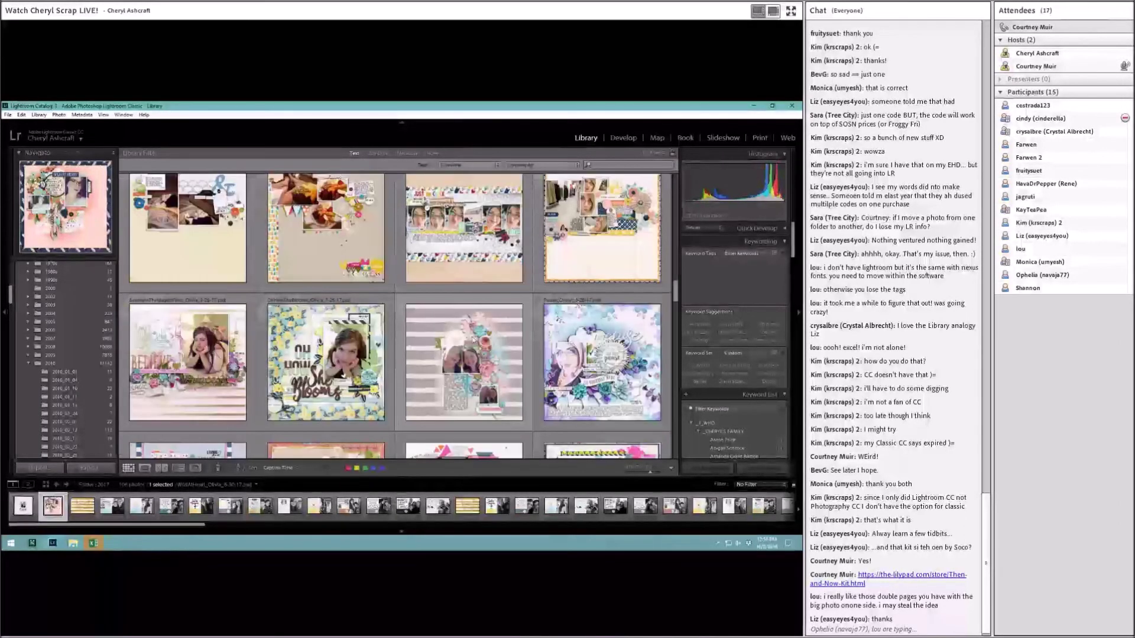
pyautogui.scroll(-4, 463, 334)
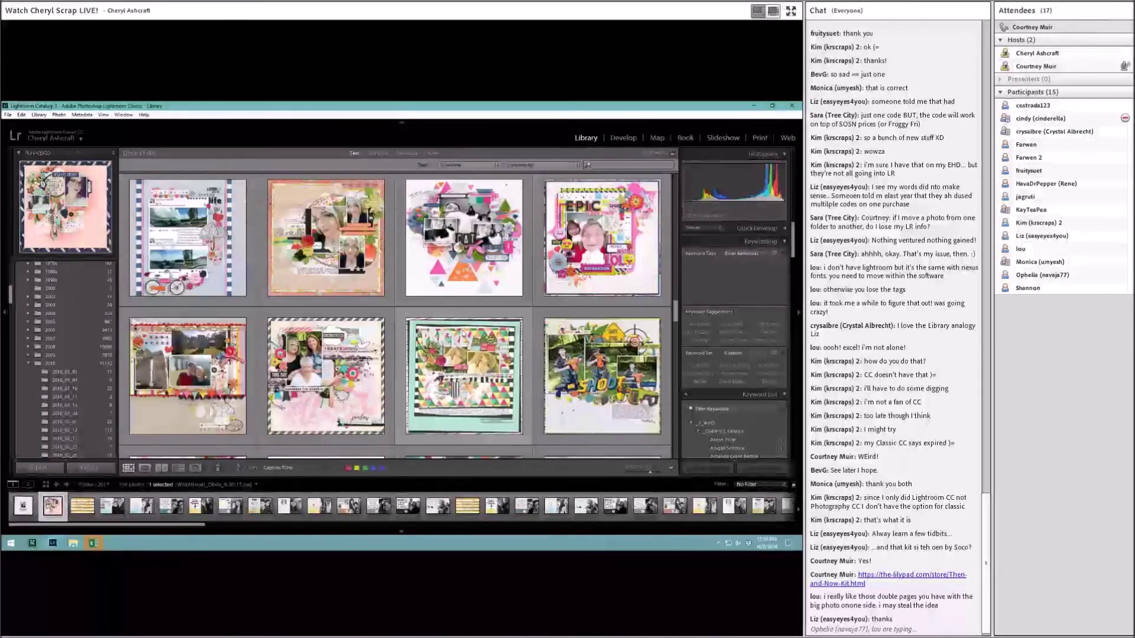
pyautogui.scroll(-3, 461, 331)
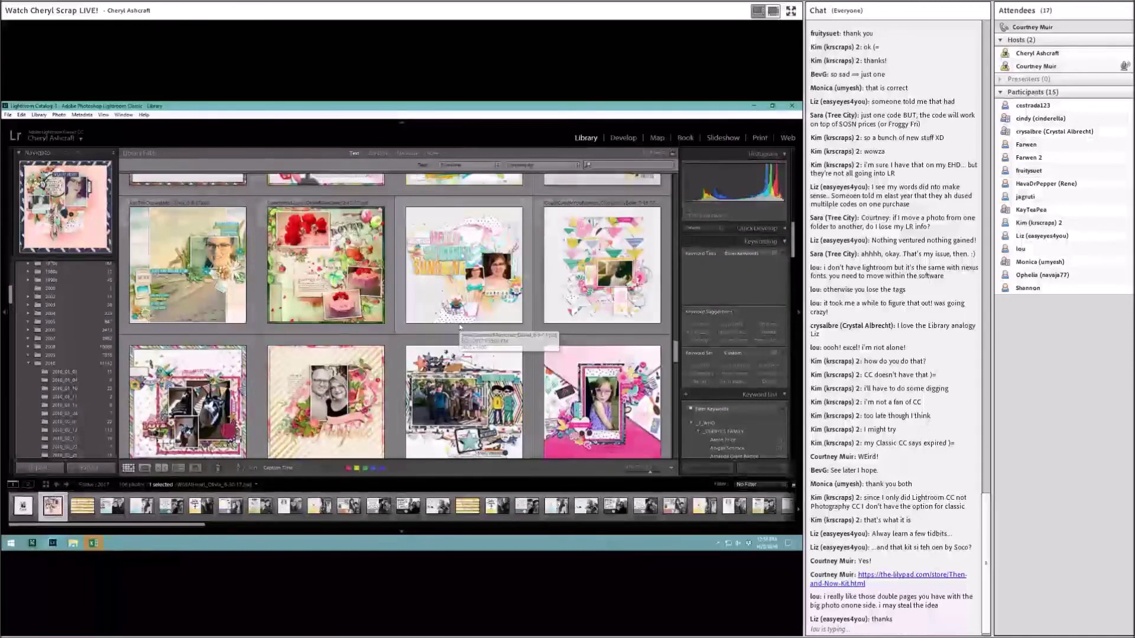
pyautogui.scroll(-4, 461, 326)
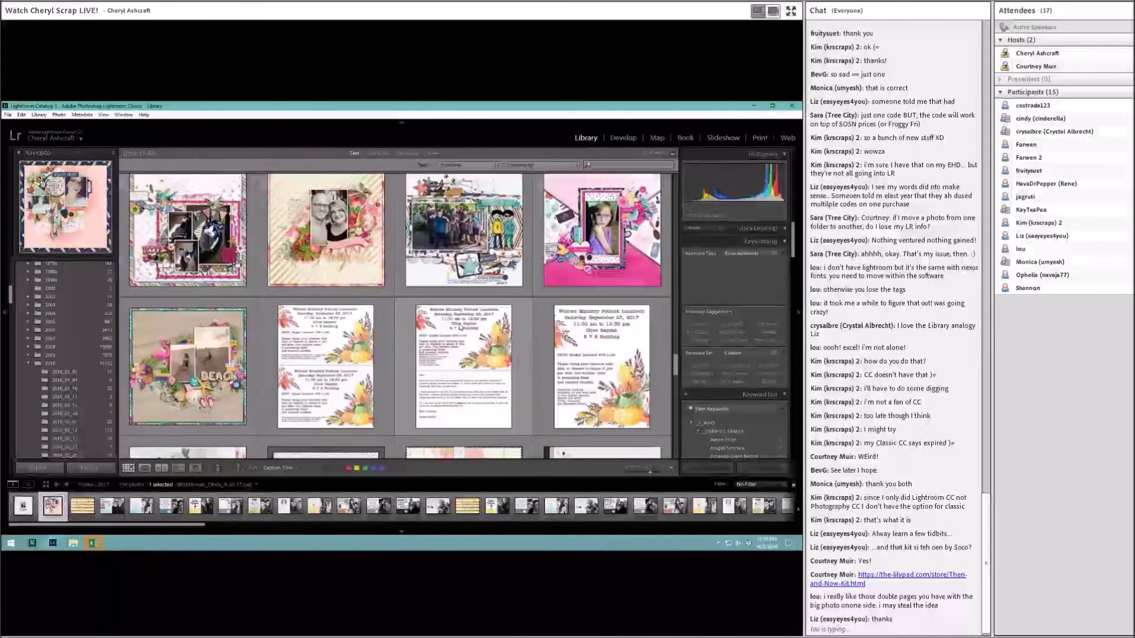
pyautogui.scroll(-3, 461, 325)
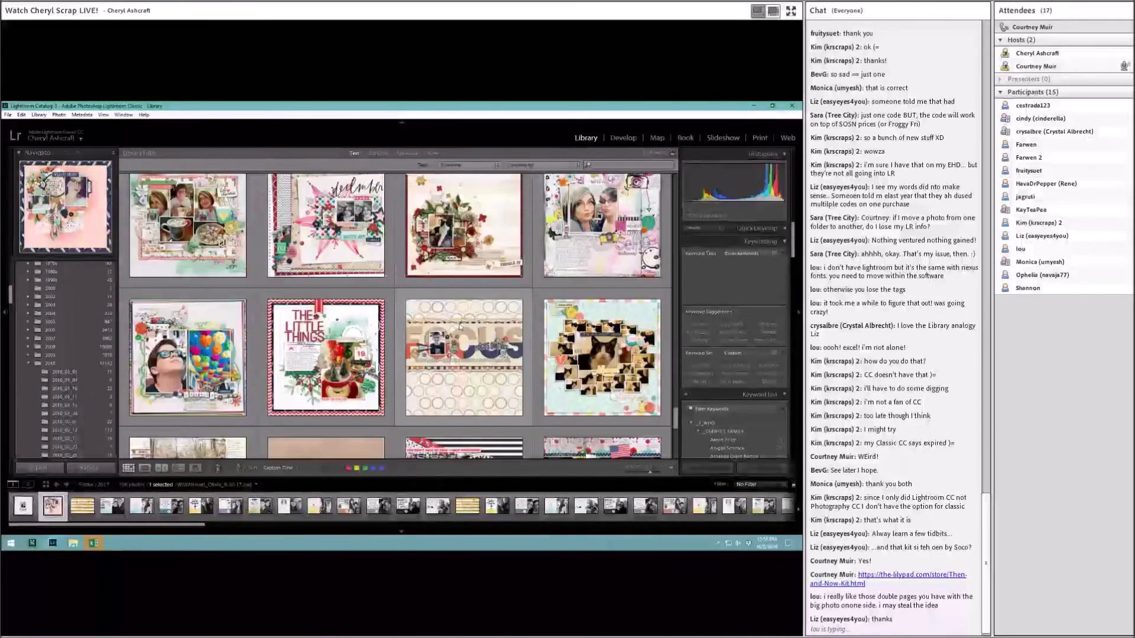
pyautogui.scroll(-2, 460, 326)
pyautogui.scroll(-2, 460, 326)
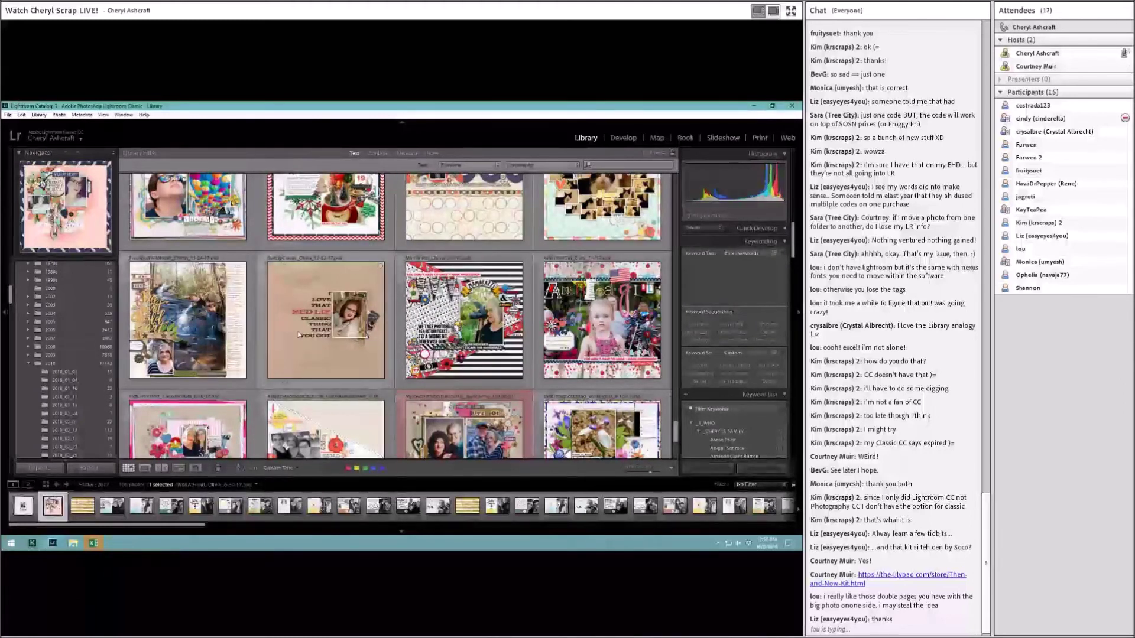
# Collapse the 2010 photos folder in favor of the expanded 2012 one, and open the 2012 folder under LAYOUTS
pyautogui.click(28, 363)
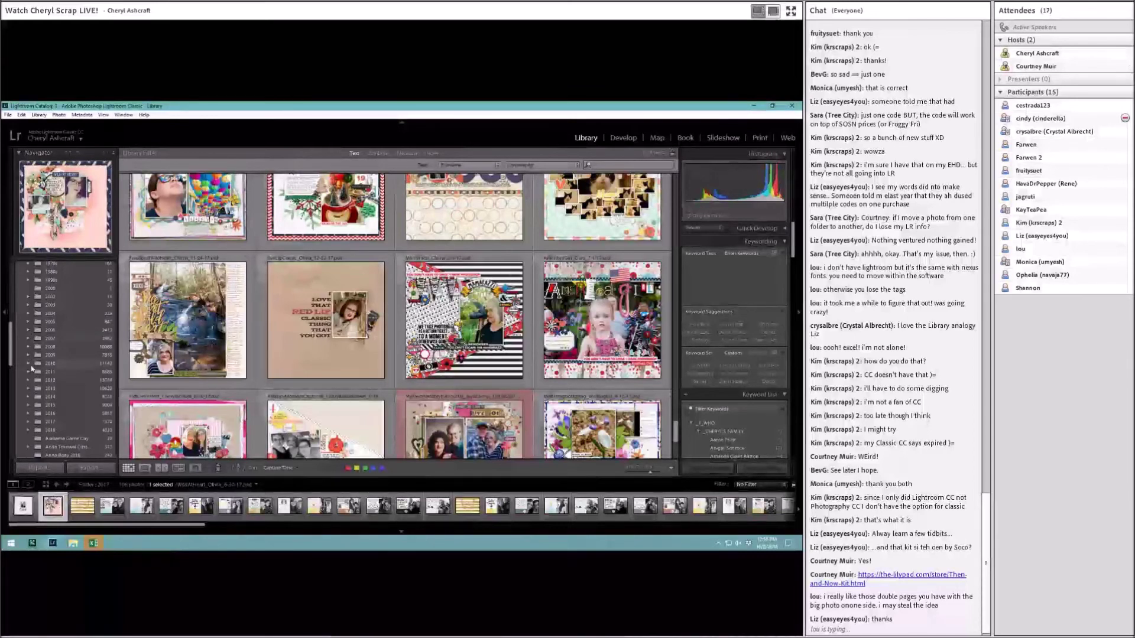
pyautogui.click(27, 381)
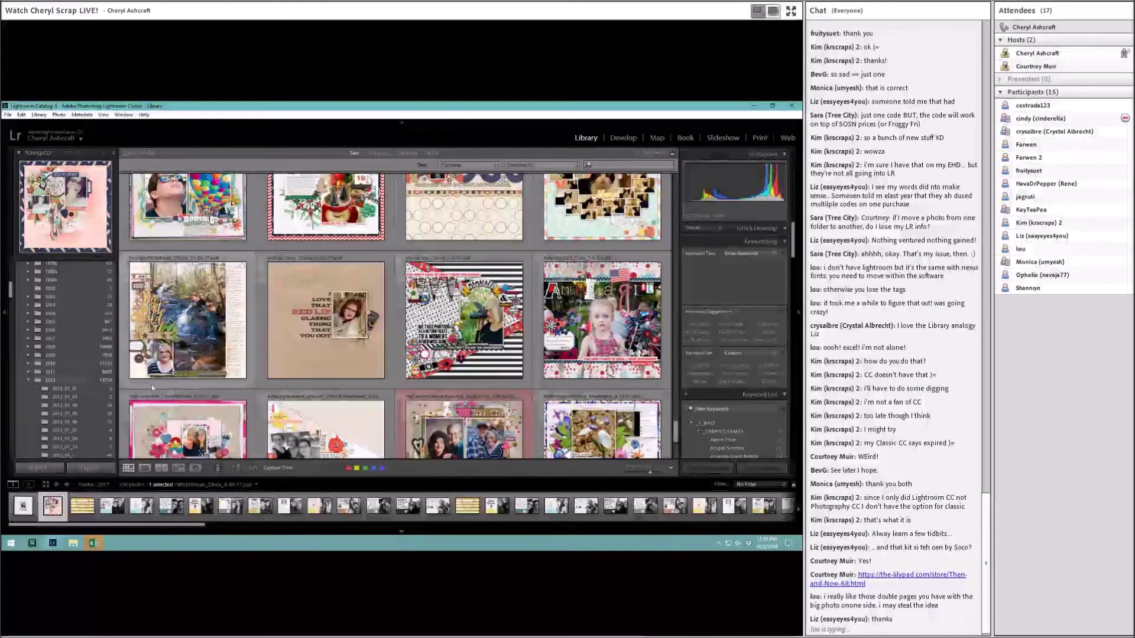
pyautogui.scroll(5, 65, 339)
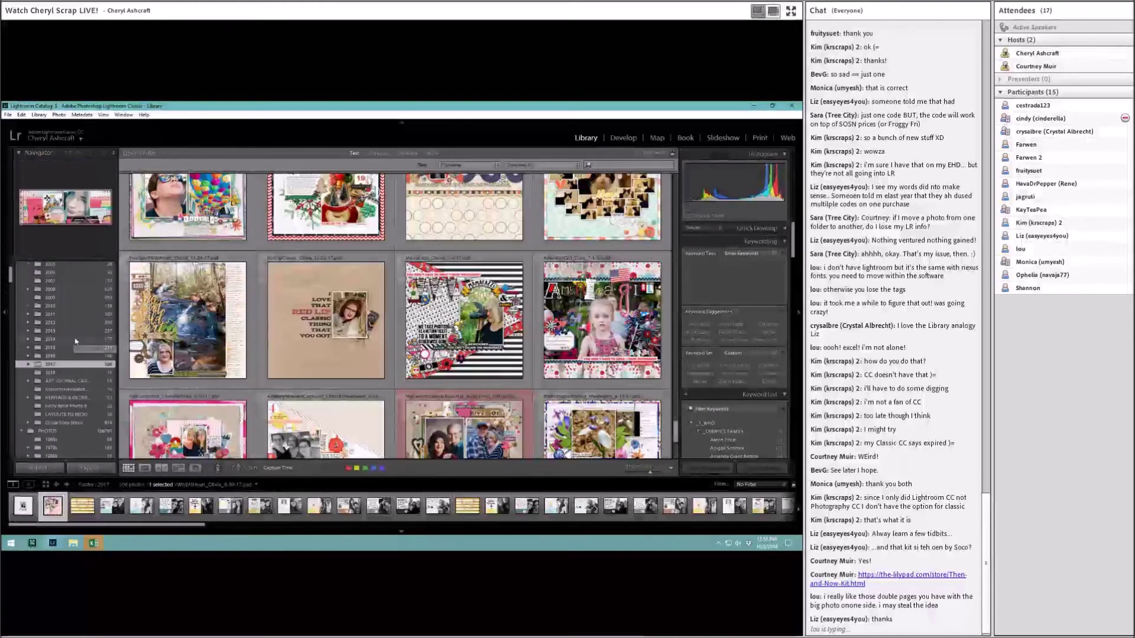
pyautogui.click(102, 323)
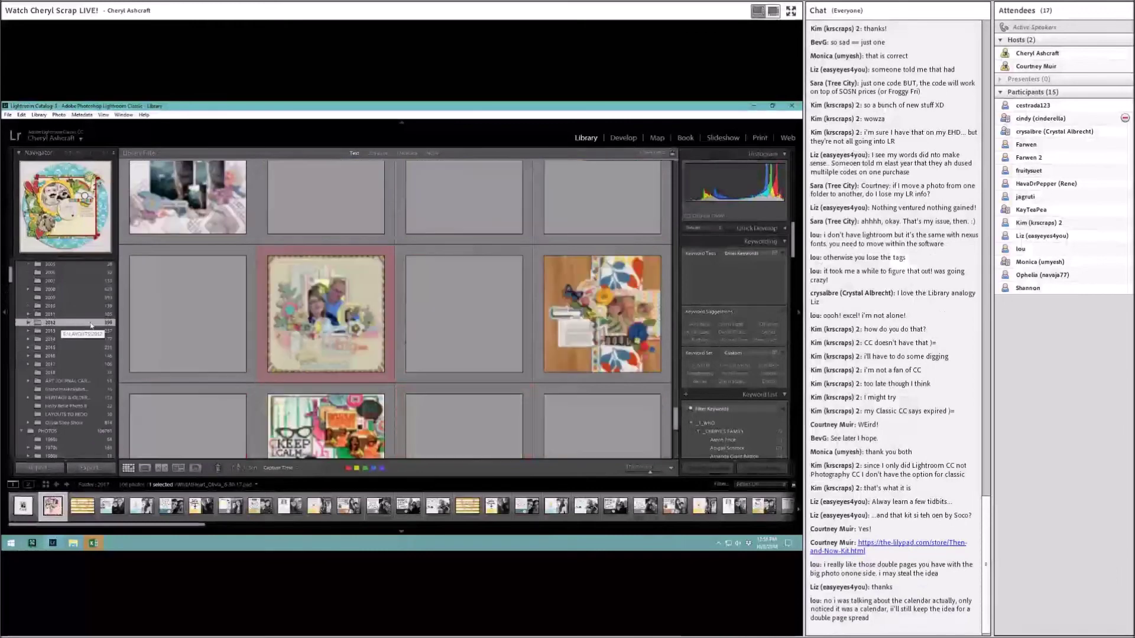
# Examine the 2012 layouts and their color labels in the grid, and return to the 2017 layouts folder
pyautogui.scroll(5, 506, 338)
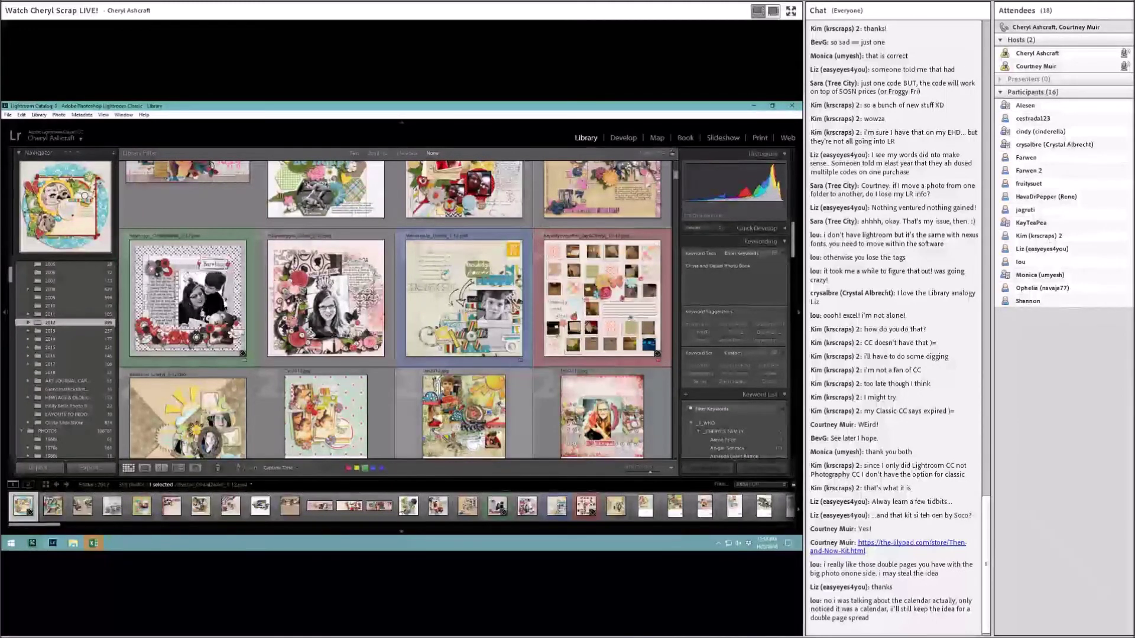
pyautogui.scroll(-2, 314, 421)
pyautogui.scroll(2, 319, 399)
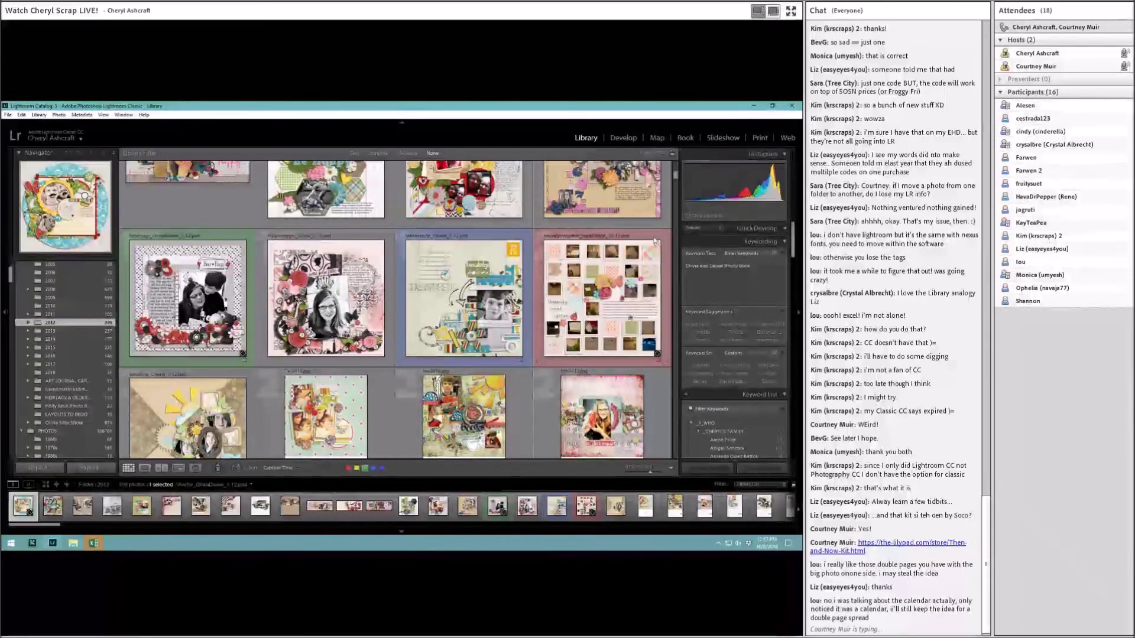
pyautogui.scroll(-5, 591, 375)
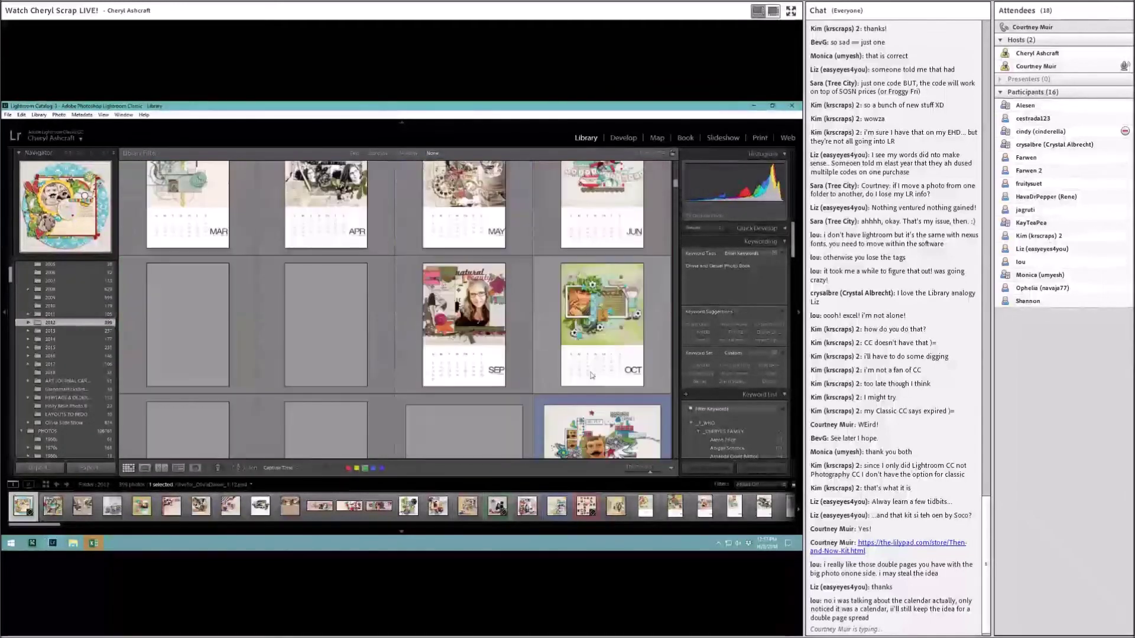
pyautogui.scroll(5, 591, 374)
pyautogui.scroll(-1, 612, 337)
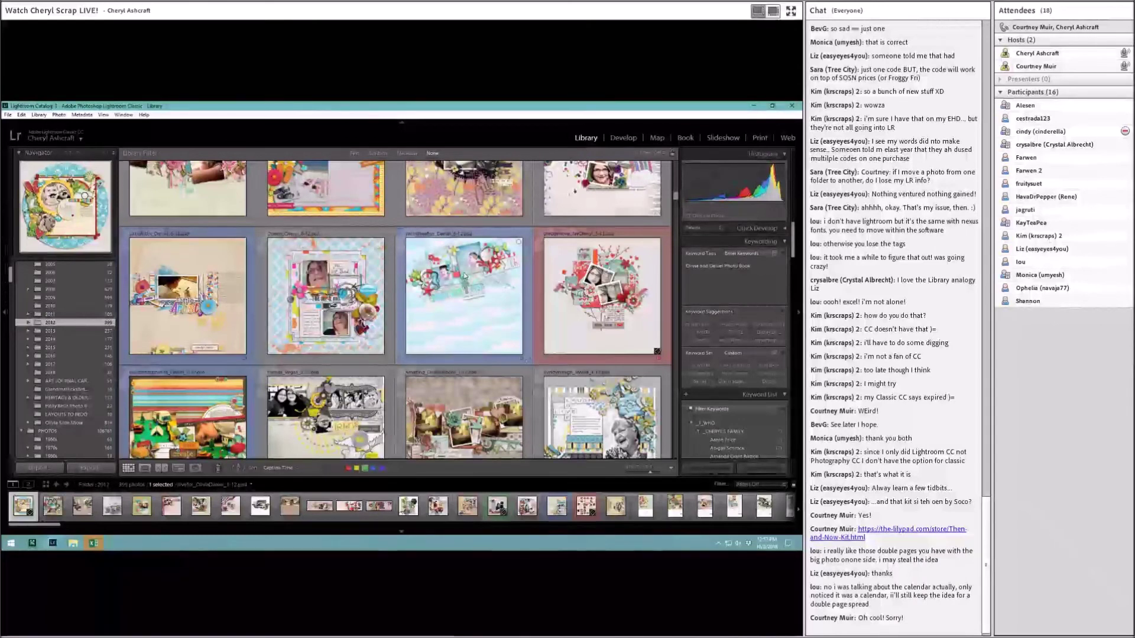
pyautogui.scroll(5, 467, 301)
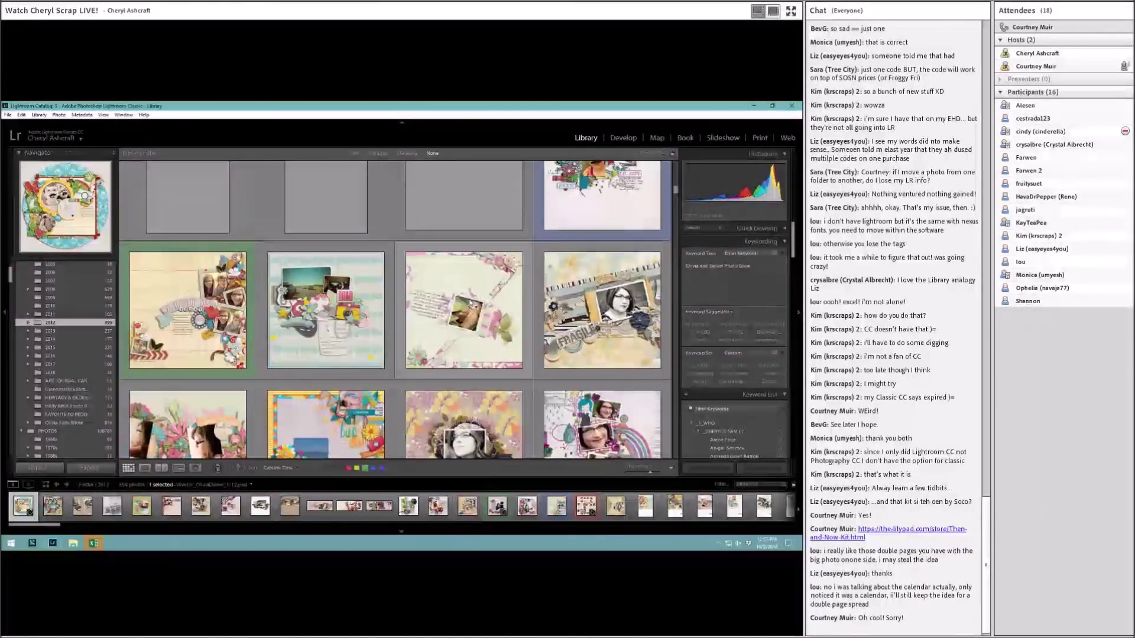
pyautogui.scroll(-5, 479, 310)
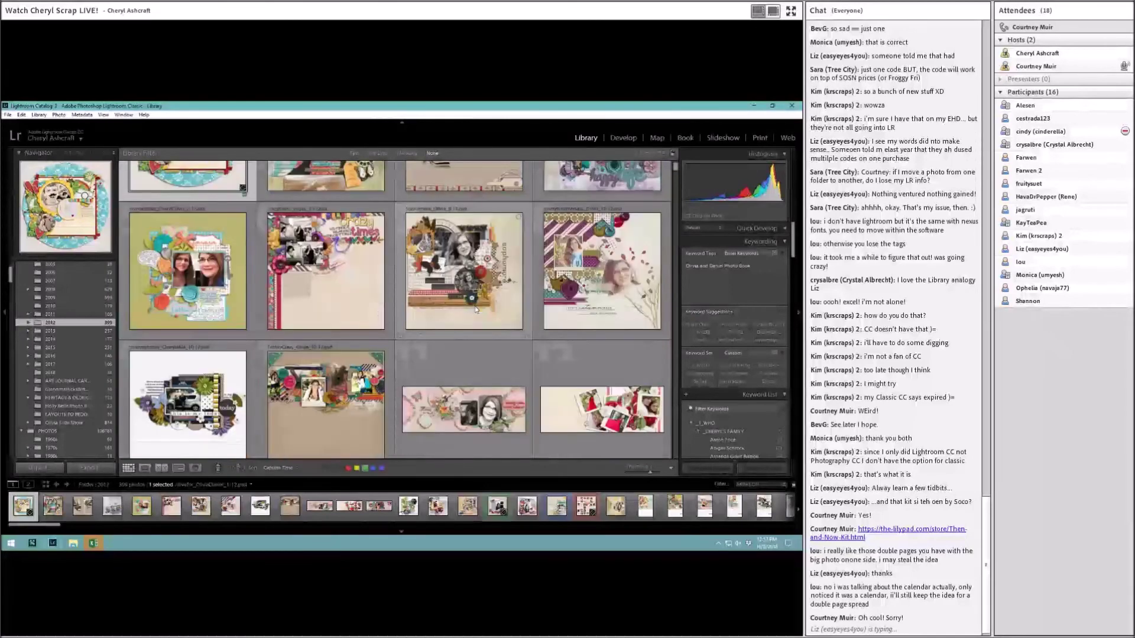
pyautogui.scroll(-3, 472, 309)
pyautogui.scroll(5, 473, 309)
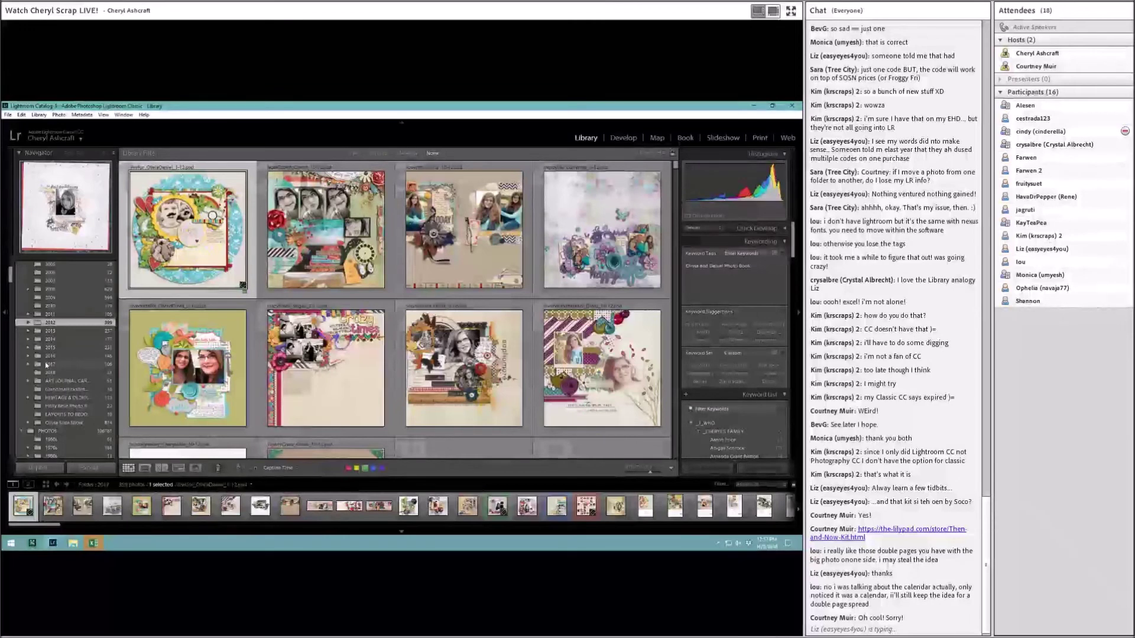
pyautogui.click(65, 364)
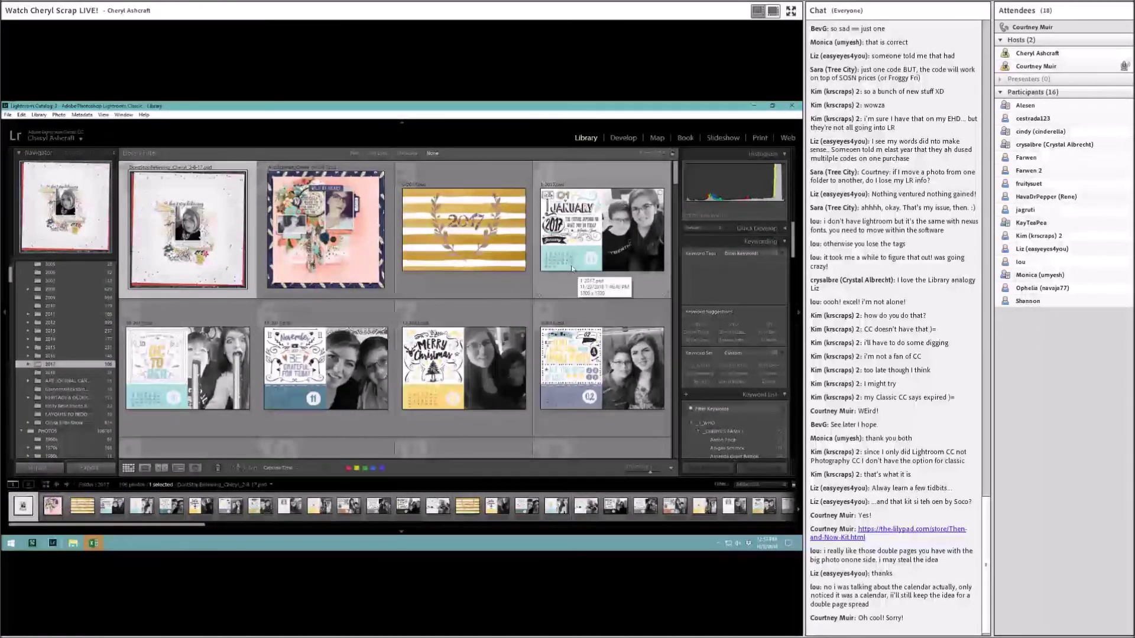
# Look over the monthly calendar pages in the 2017 layouts folder and come back to the first layouts
pyautogui.scroll(-5, 565, 367)
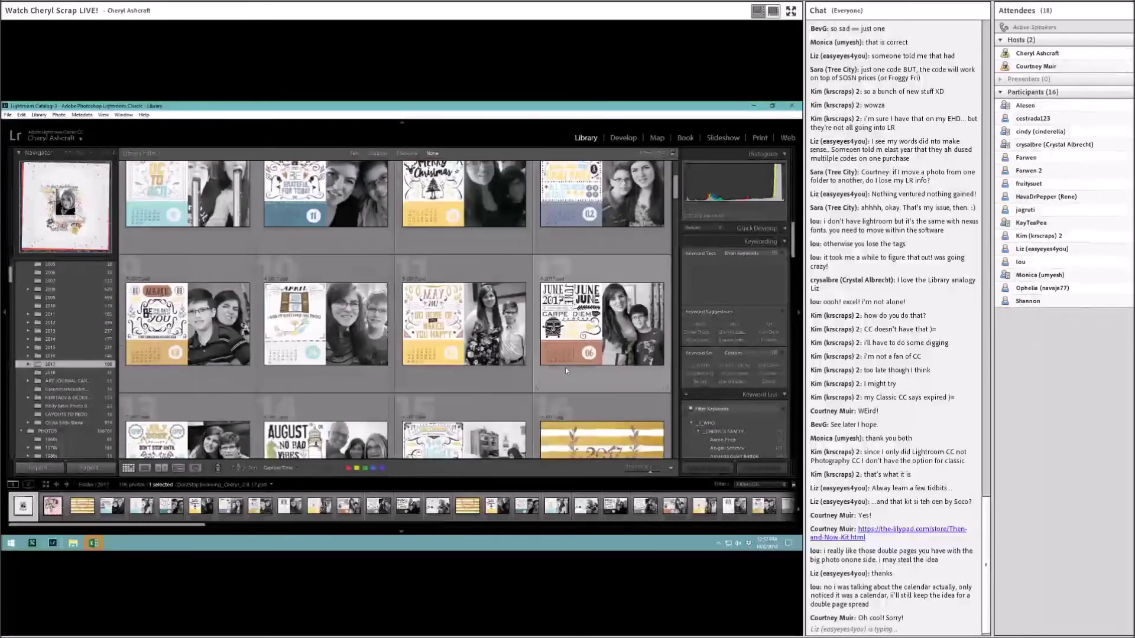
pyautogui.scroll(-5, 565, 370)
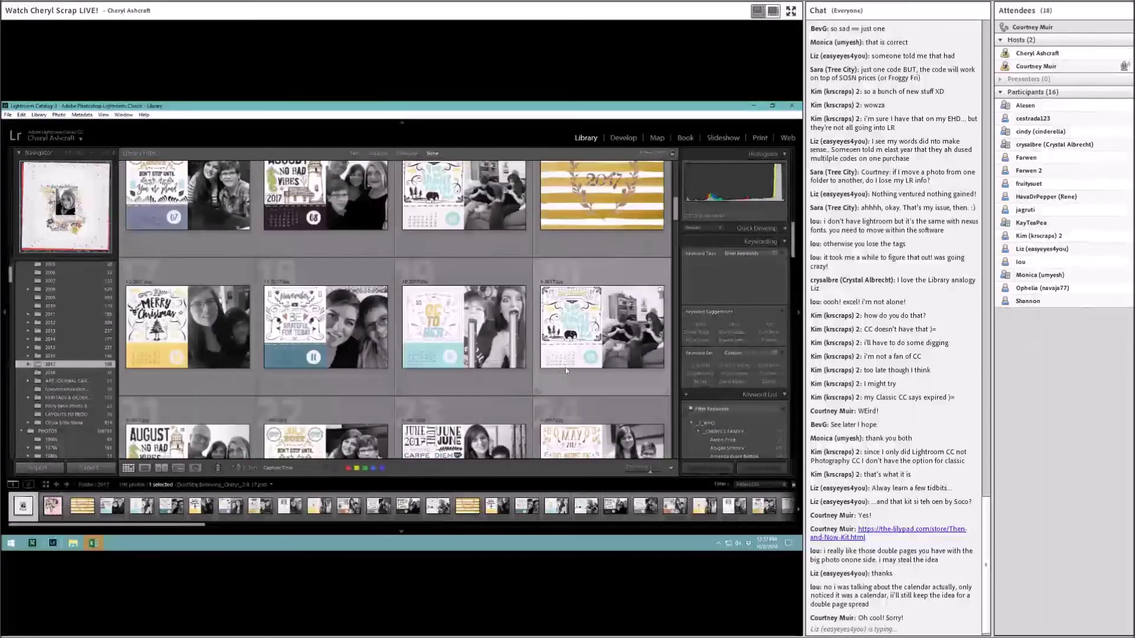
pyautogui.scroll(-5, 566, 370)
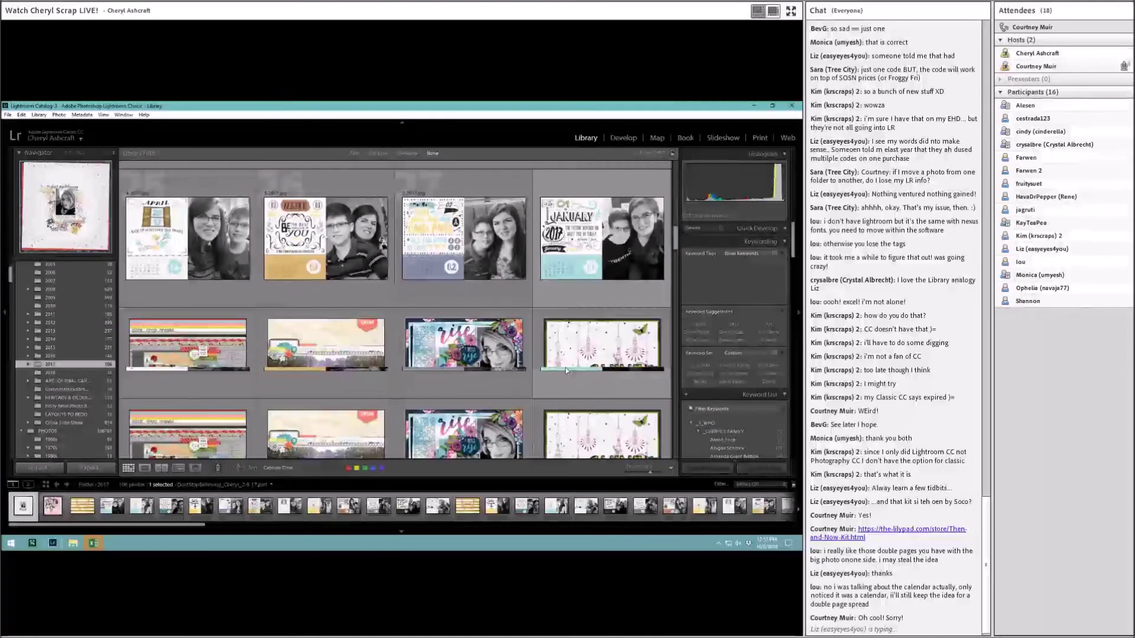
pyautogui.scroll(5, 566, 370)
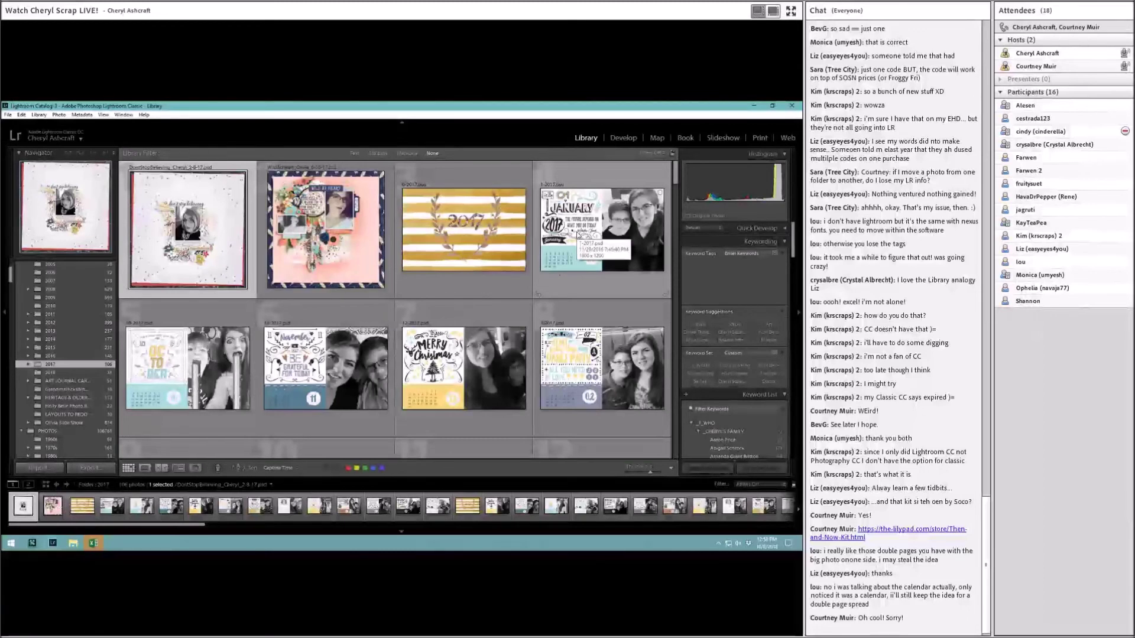
# Examine the 2017 layouts past the calendar pages all the way to the last ones in the folder
pyautogui.scroll(-3, 468, 285)
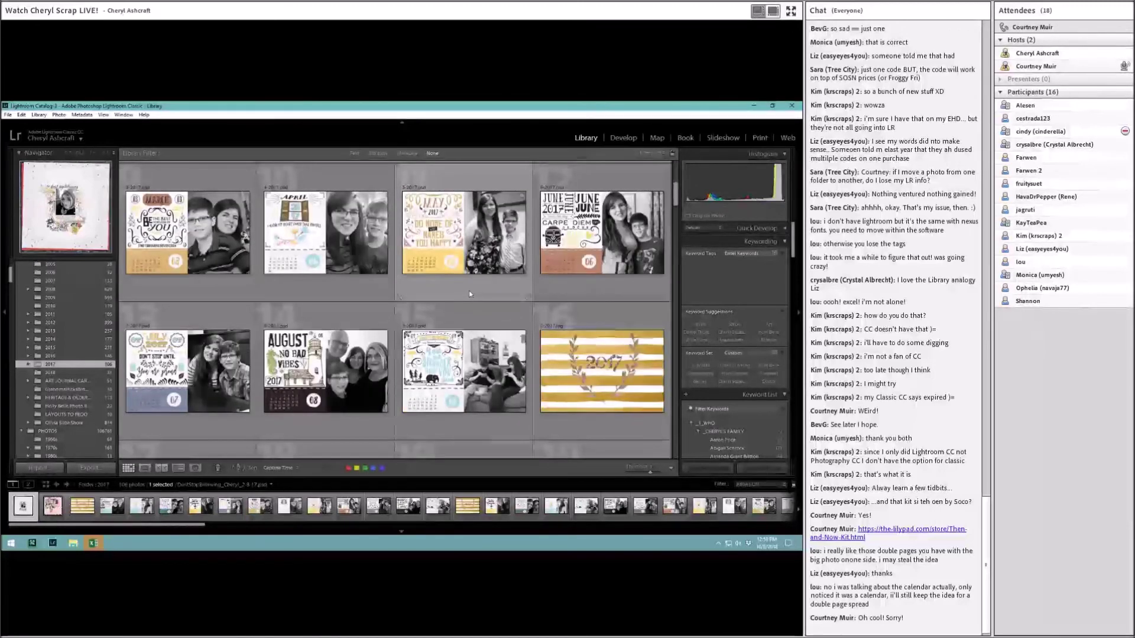
pyautogui.scroll(-3, 470, 293)
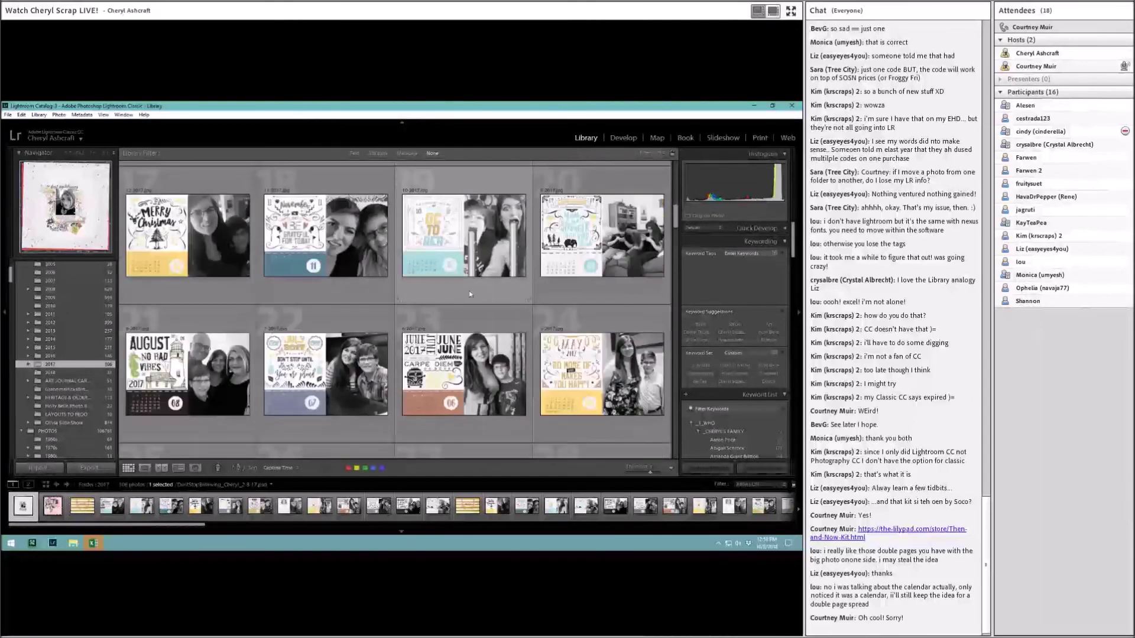
pyautogui.scroll(-4, 470, 294)
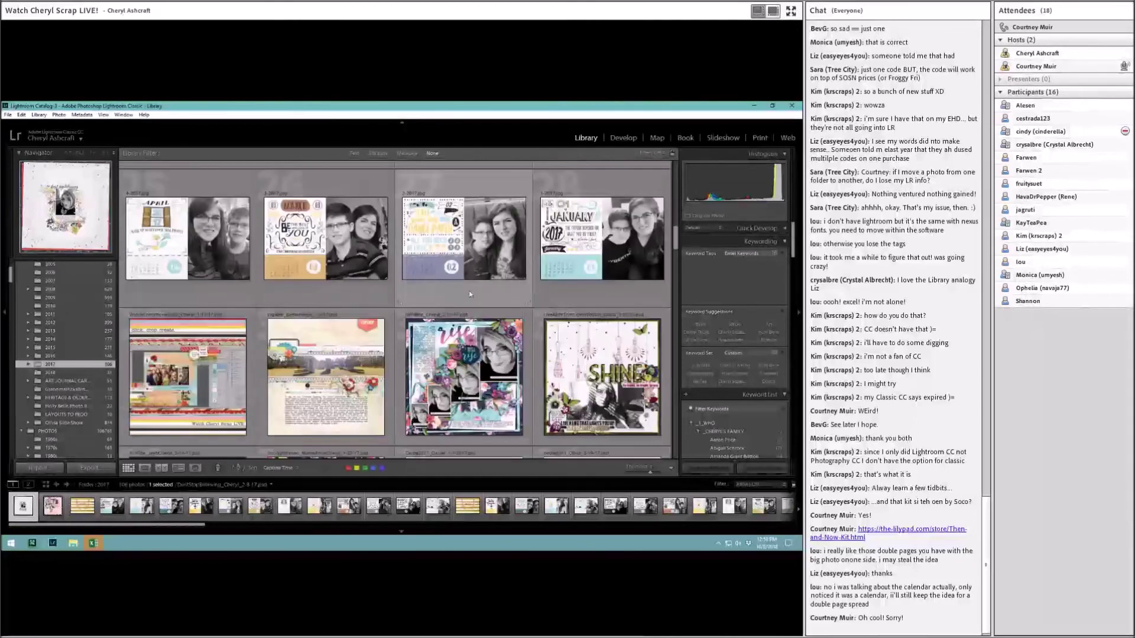
pyautogui.scroll(-3, 470, 294)
pyautogui.scroll(-2, 468, 295)
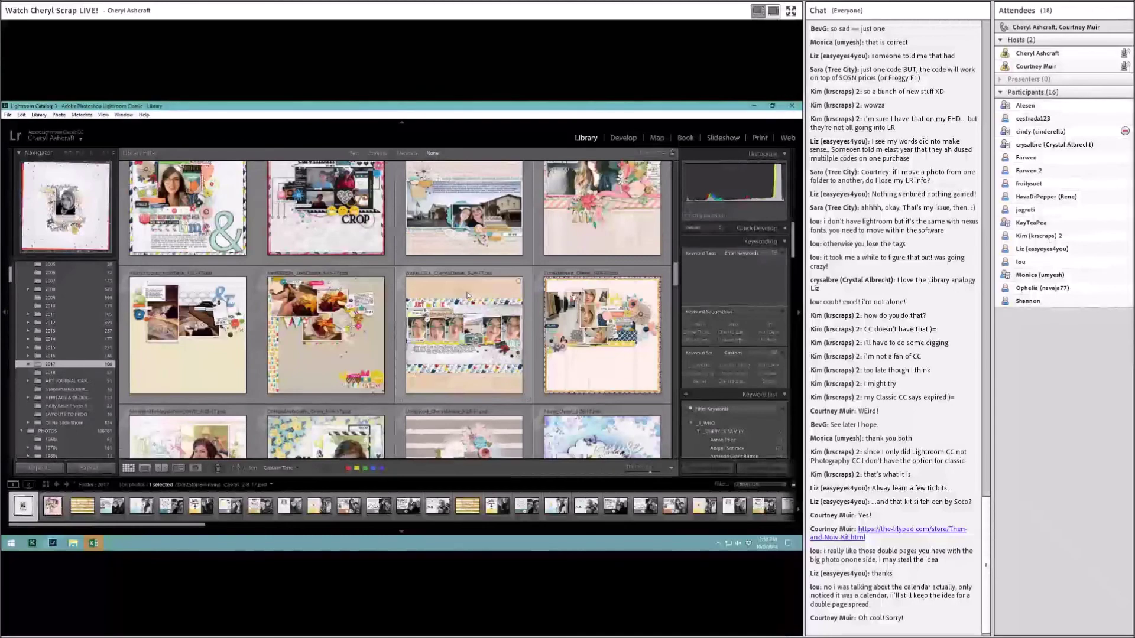
pyautogui.scroll(-2, 468, 295)
pyautogui.scroll(-2, 468, 295)
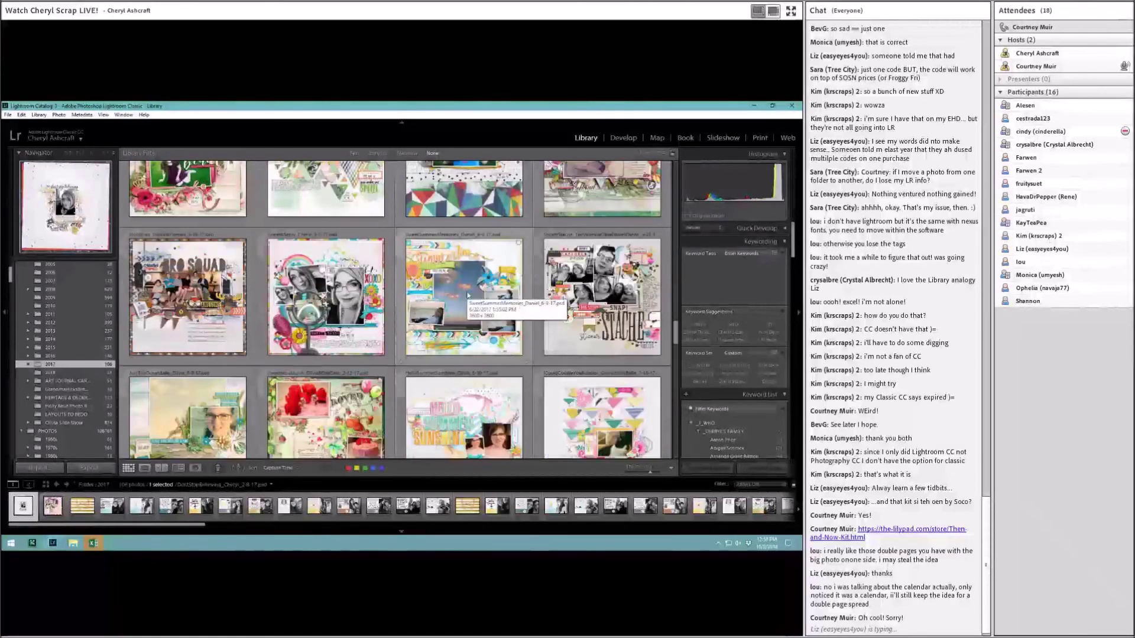
pyautogui.scroll(-2, 468, 295)
pyautogui.scroll(-4, 467, 296)
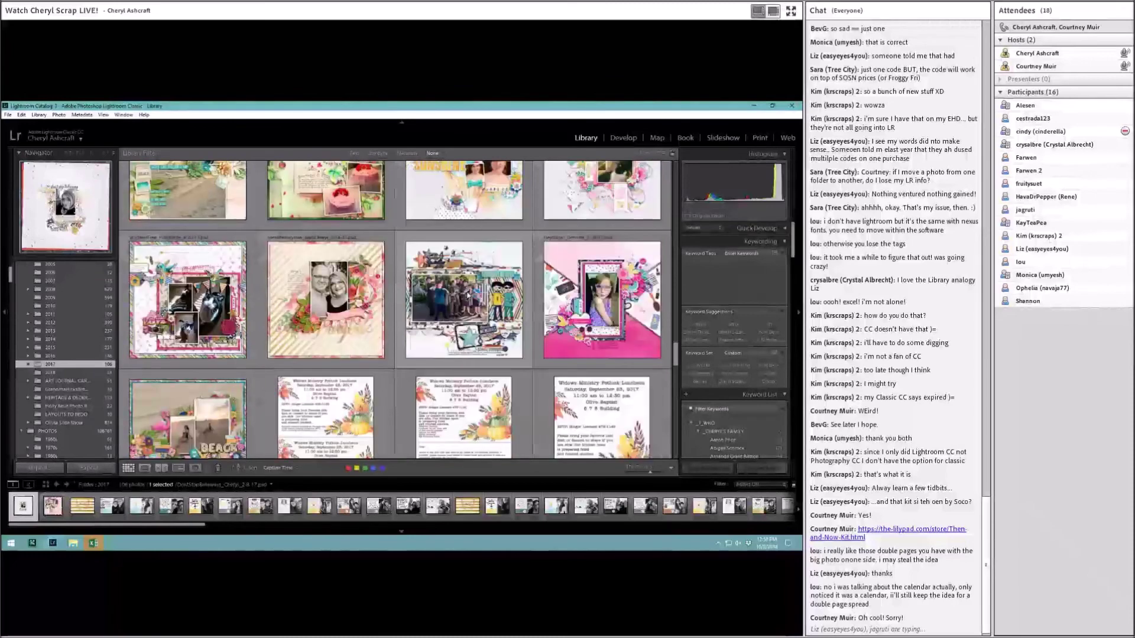
pyautogui.scroll(-8, 467, 294)
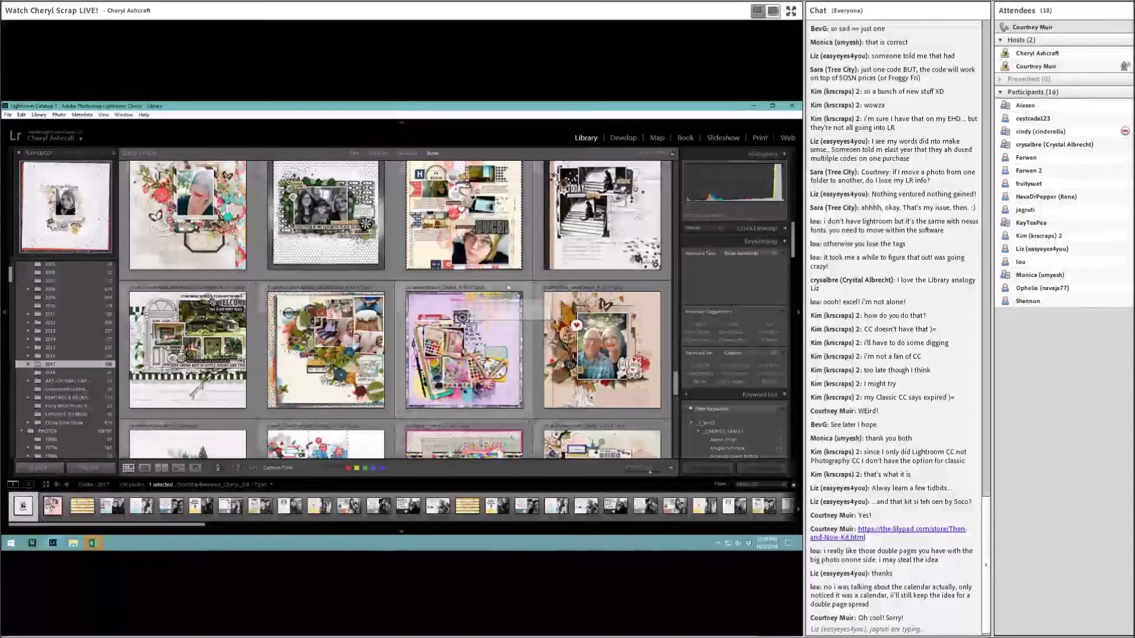
pyautogui.scroll(-5, 484, 321)
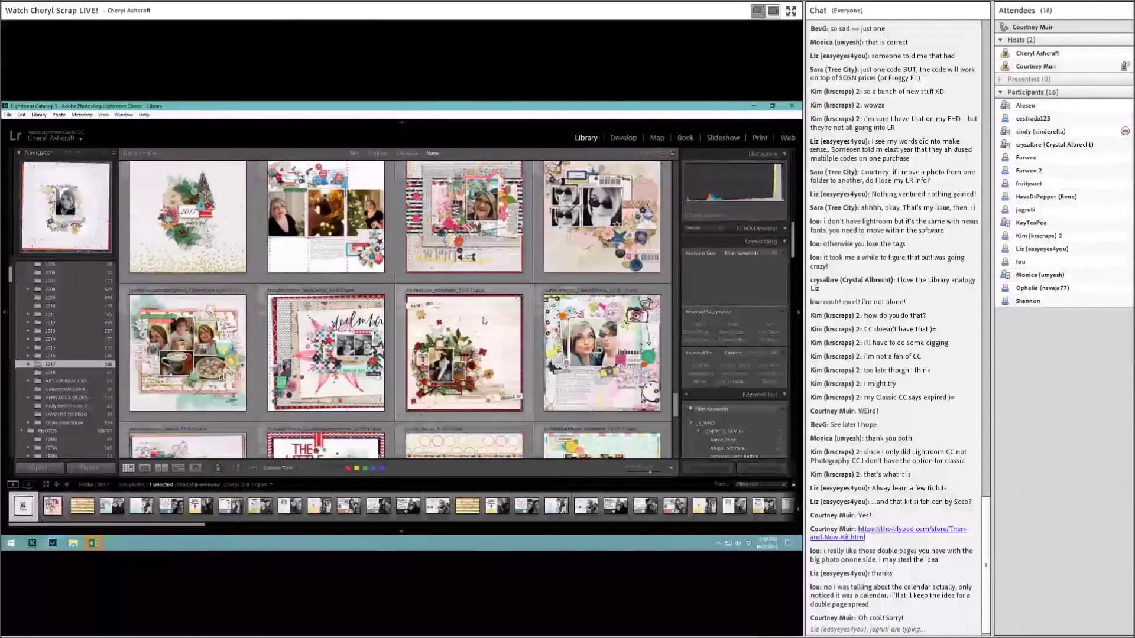
pyautogui.scroll(-3, 473, 321)
pyautogui.scroll(-4, 471, 321)
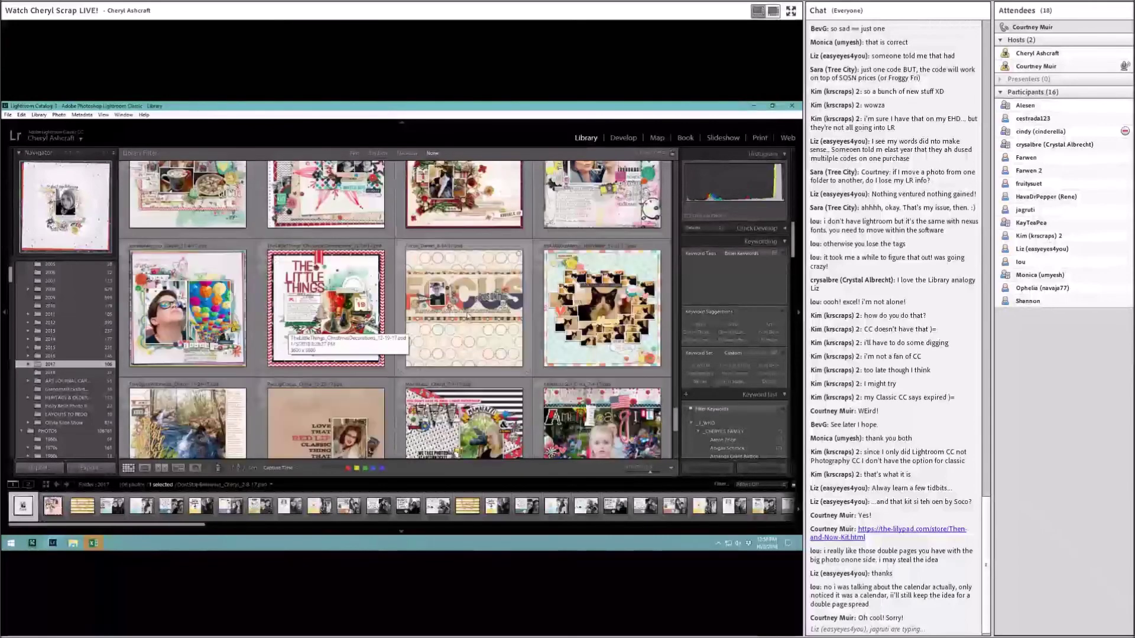
pyautogui.scroll(4, 476, 315)
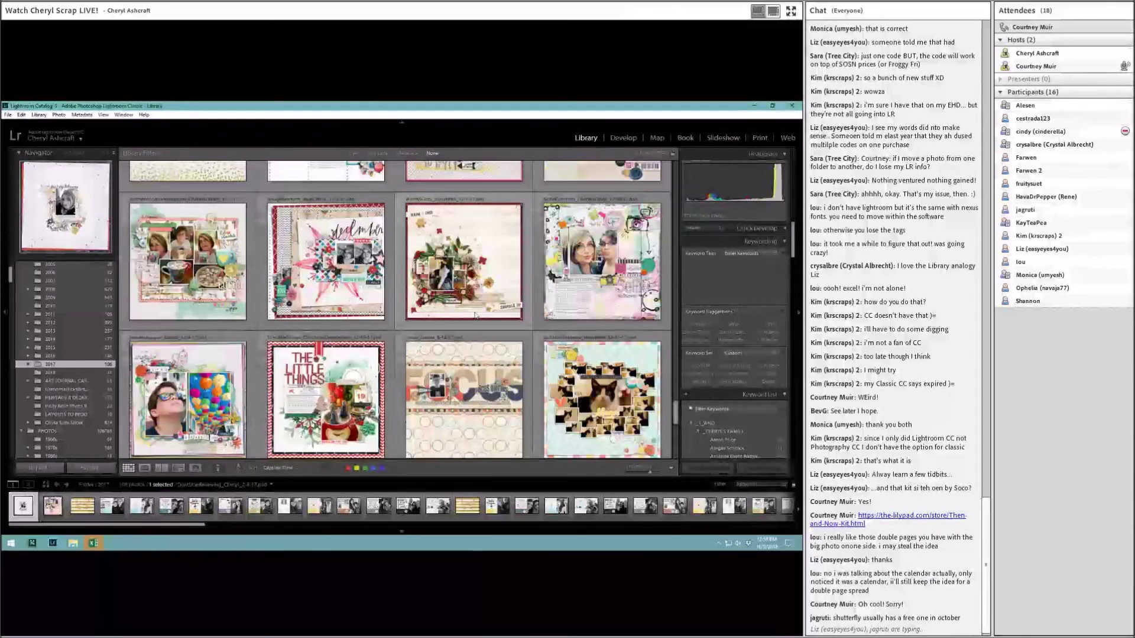
pyautogui.scroll(-3, 335, 276)
pyautogui.scroll(-6, 335, 276)
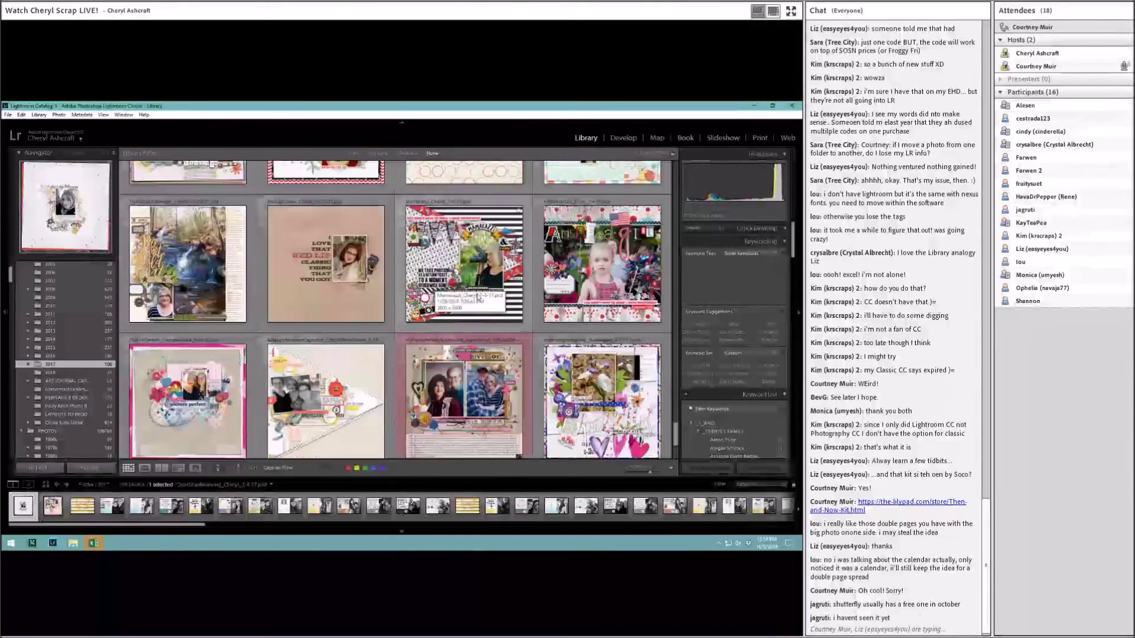
pyautogui.scroll(-5, 504, 315)
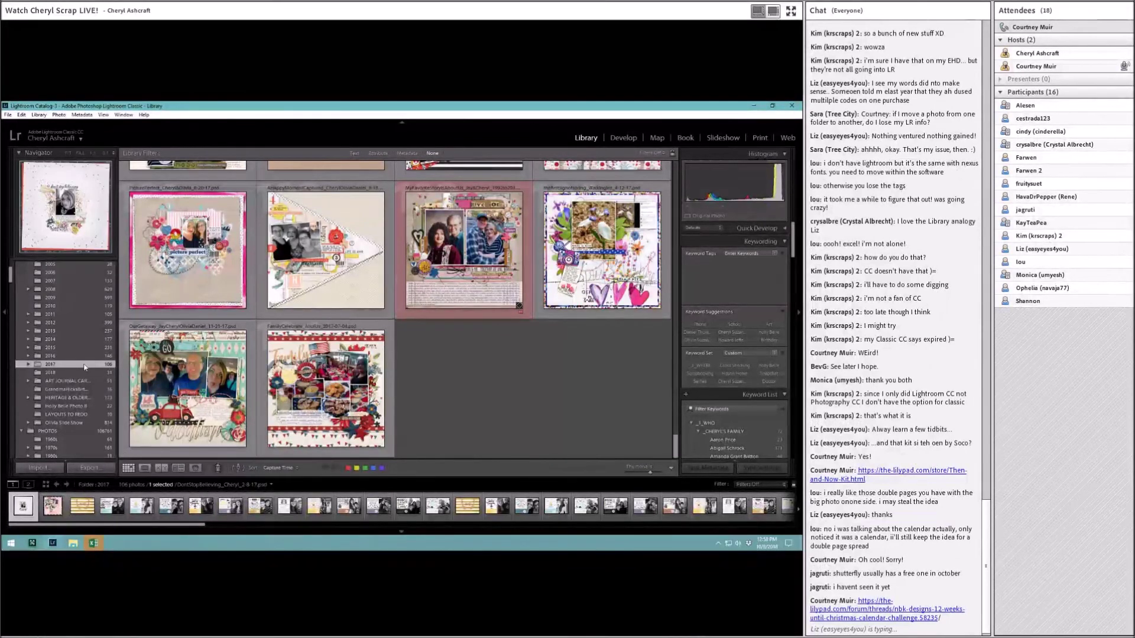
# Collapse the 2012 photos folder, expand the 2018 one under PHOTOS, and open its 2018-01-01 subfolder
pyautogui.scroll(-10, 56, 344)
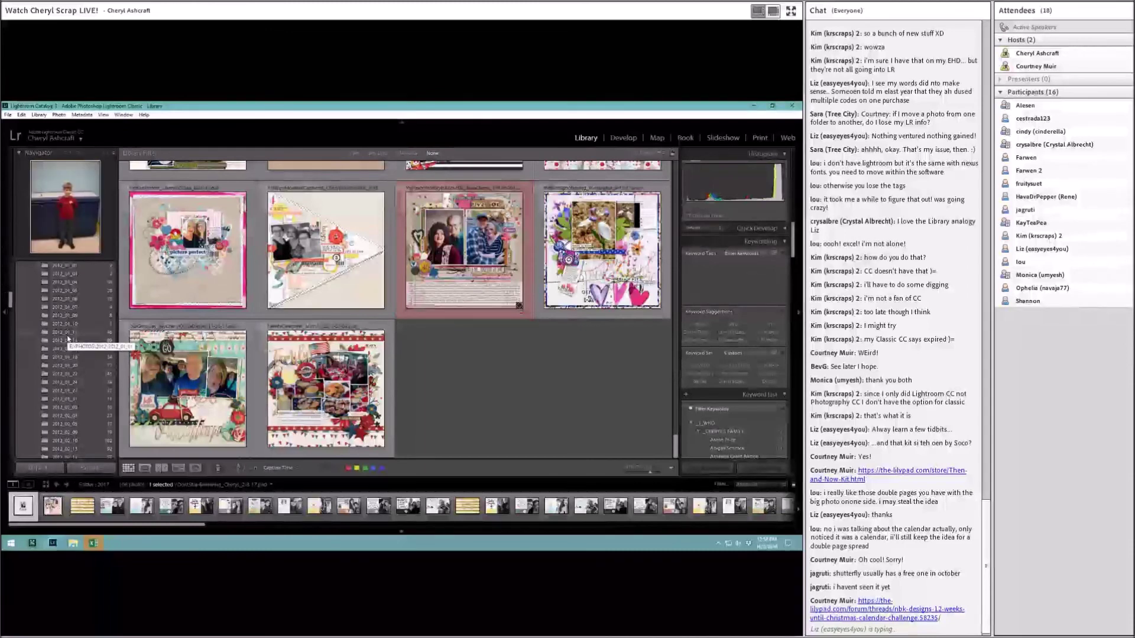
pyautogui.scroll(5, 68, 338)
pyautogui.click(29, 318)
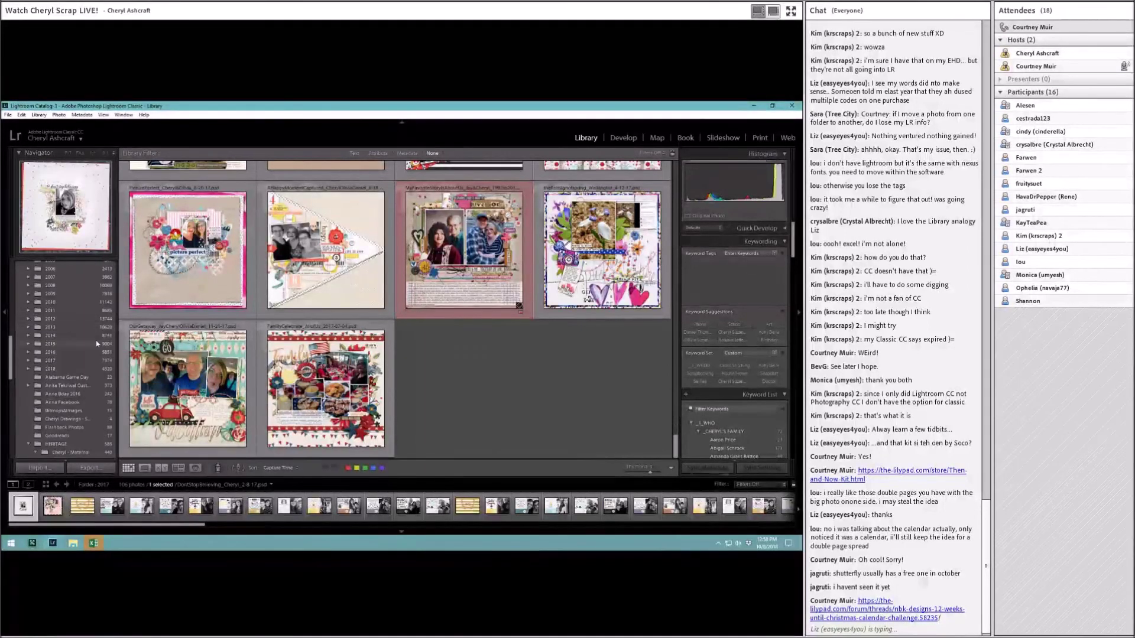
pyautogui.scroll(-2, 98, 343)
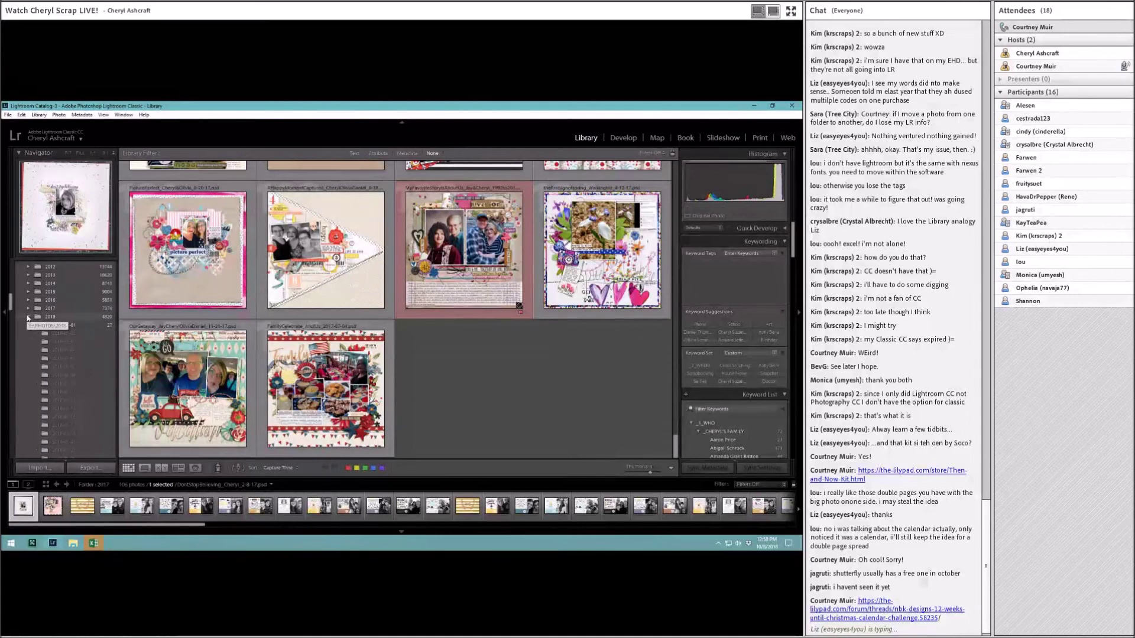
pyautogui.click(28, 317)
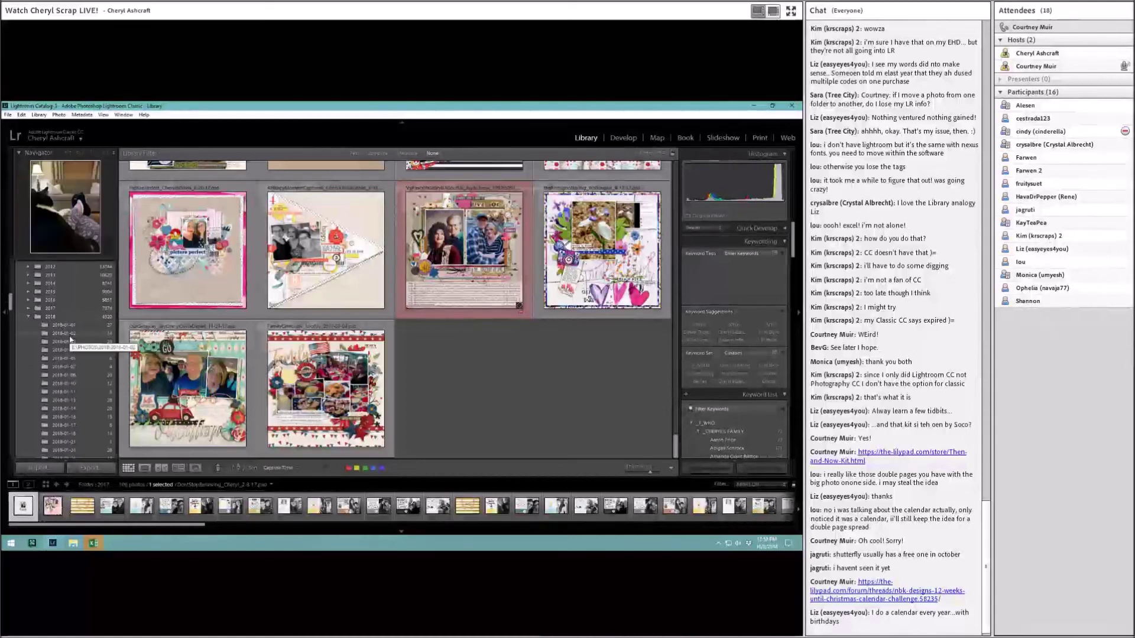
pyautogui.click(68, 326)
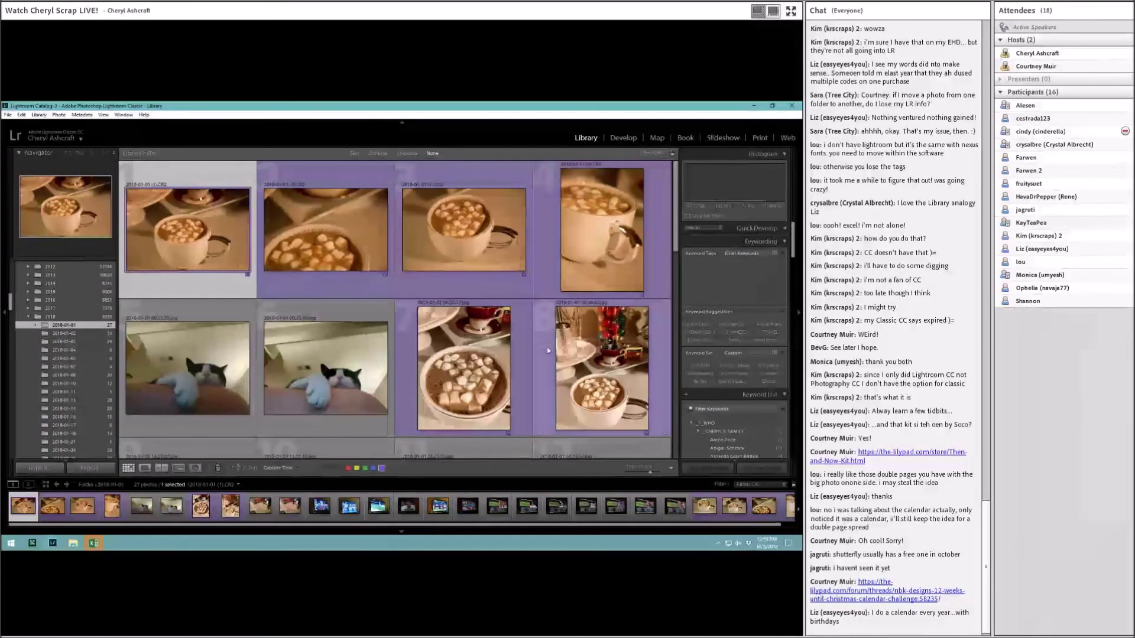
# Examine the 2018-01-01 photos and their color labels from the hot chocolate shots to the end of the grid
pyautogui.scroll(-3, 414, 356)
pyautogui.scroll(3, 505, 373)
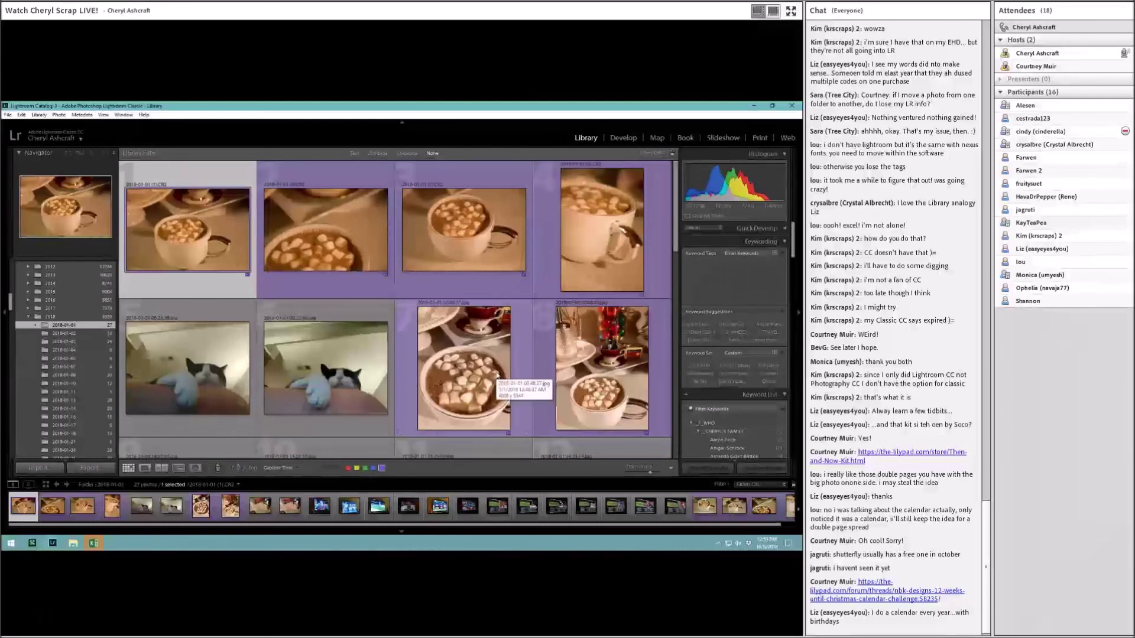
pyautogui.scroll(-3, 490, 371)
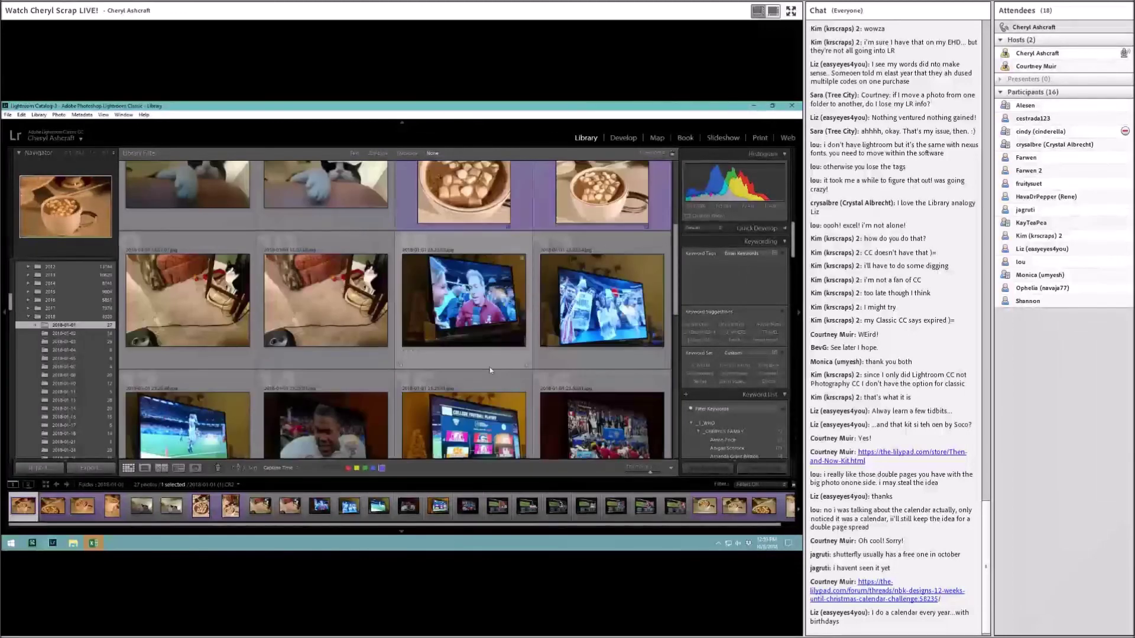
pyautogui.scroll(3, 370, 294)
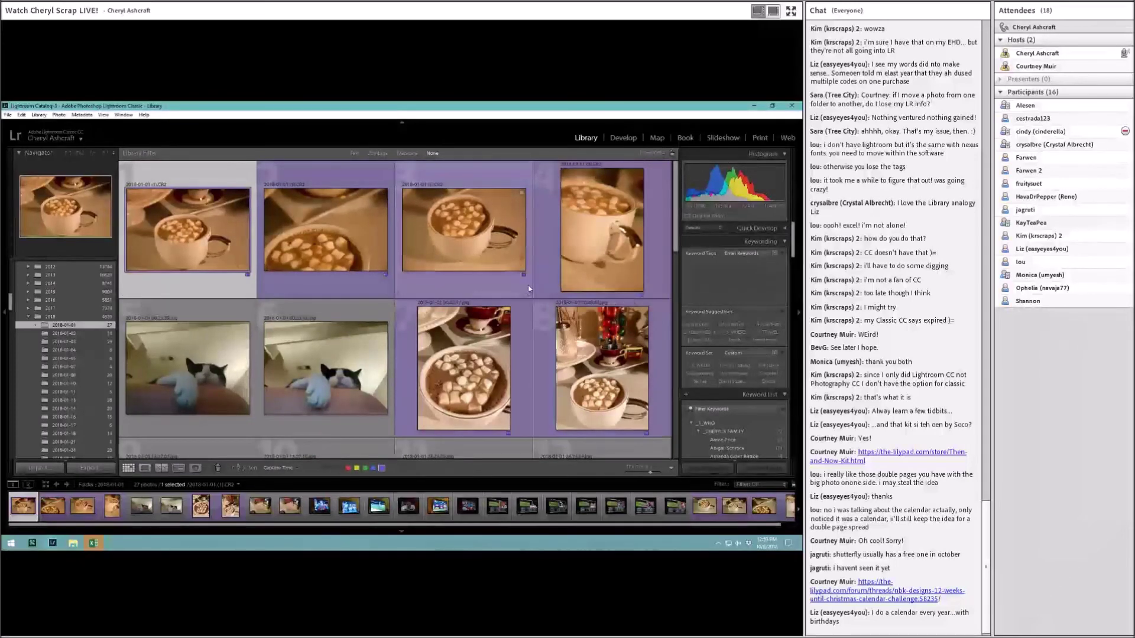
pyautogui.scroll(-4, 478, 369)
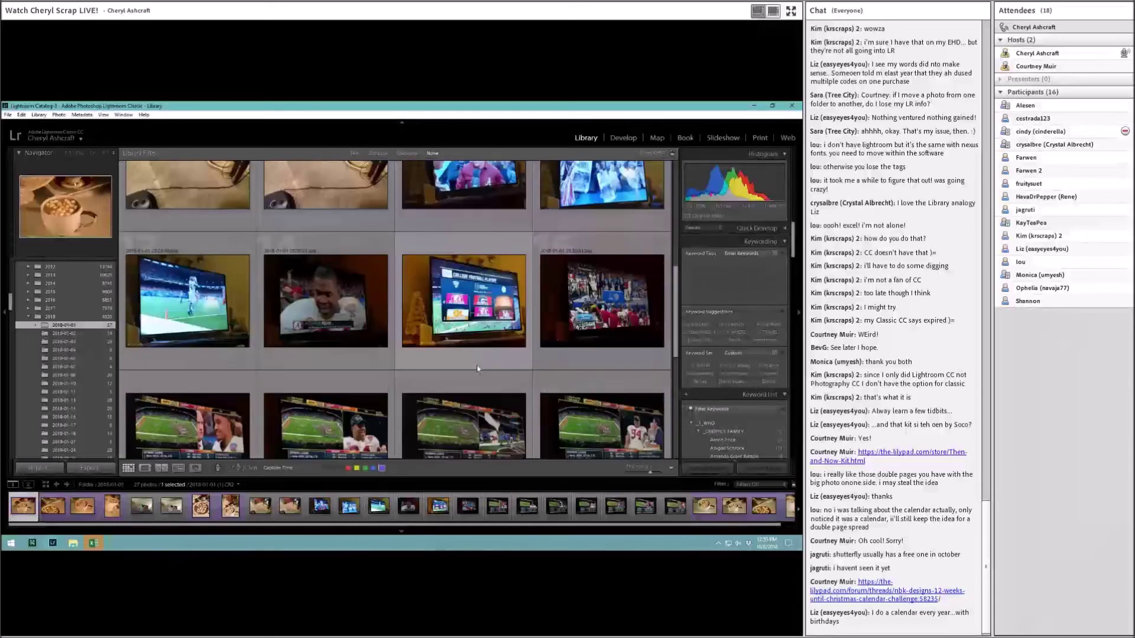
pyautogui.scroll(-4, 497, 371)
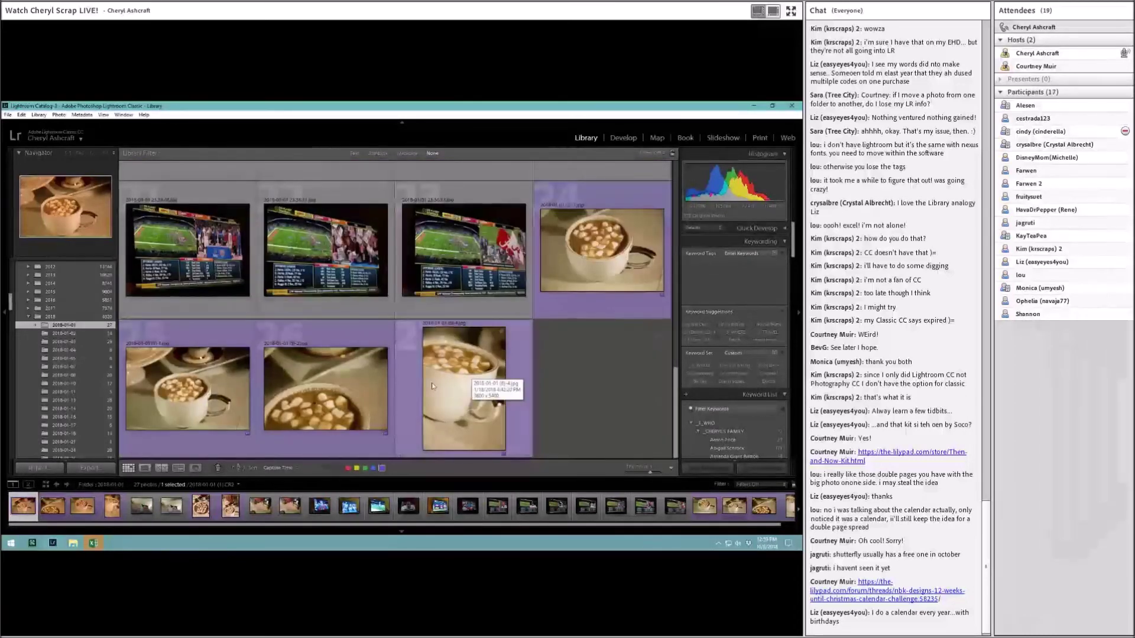
# Switch to the 2017 Calendar of Events & Layouts Completed workbook in Excel and review its January and February events and layouts
pyautogui.click(94, 544)
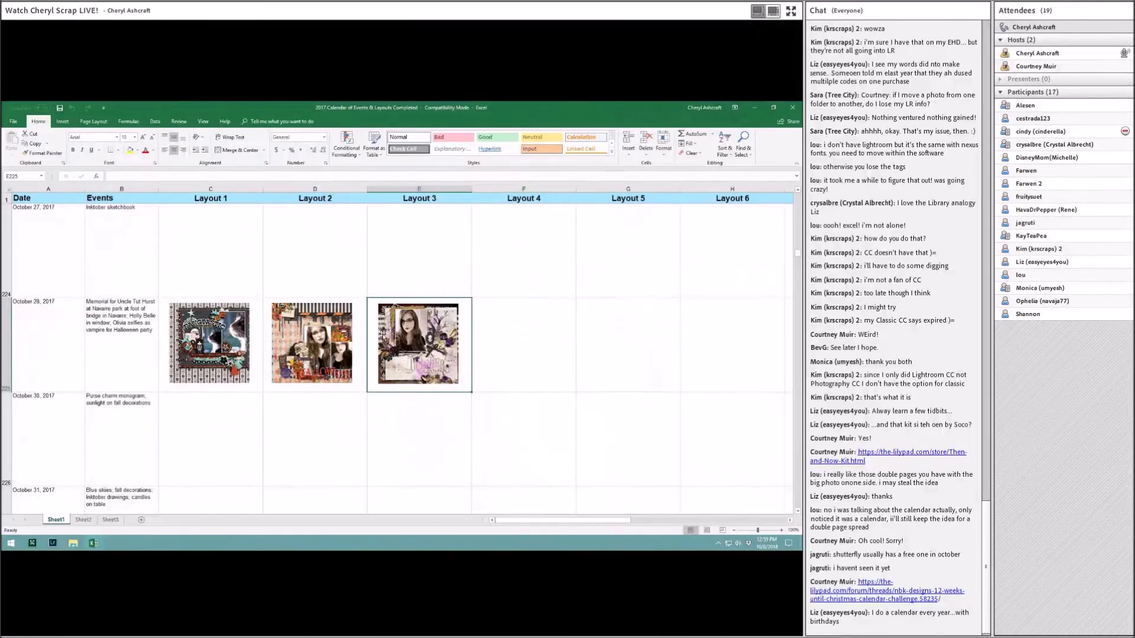
pyautogui.scroll(20, 512, 306)
pyautogui.scroll(20, 512, 306)
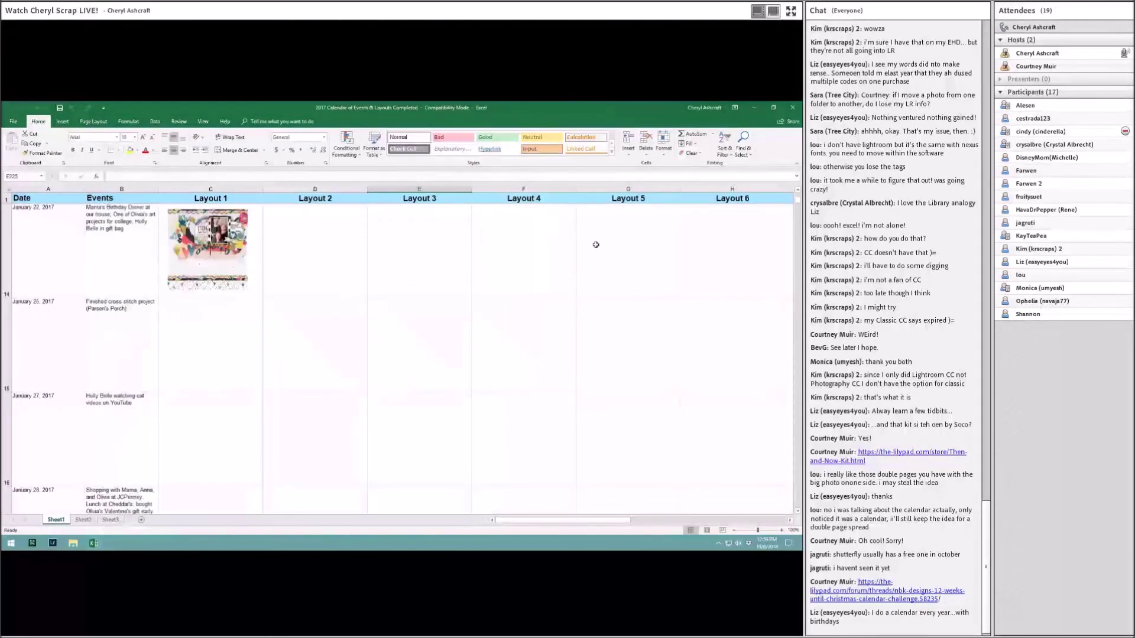
pyautogui.scroll(4, 596, 245)
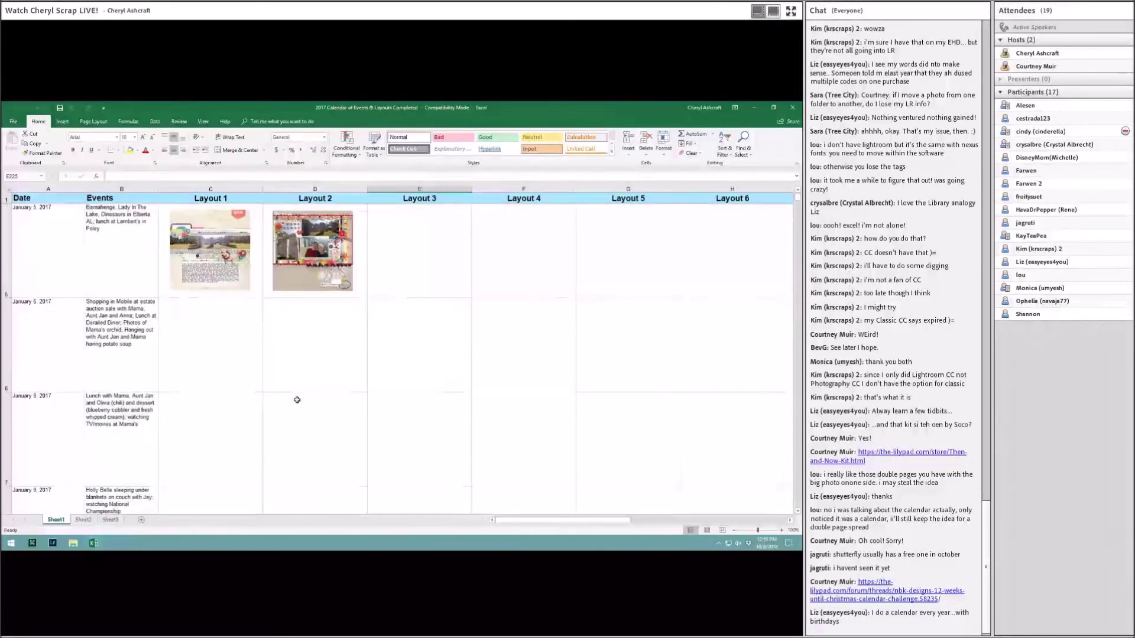
pyautogui.scroll(-2, 296, 400)
pyautogui.scroll(-6, 297, 401)
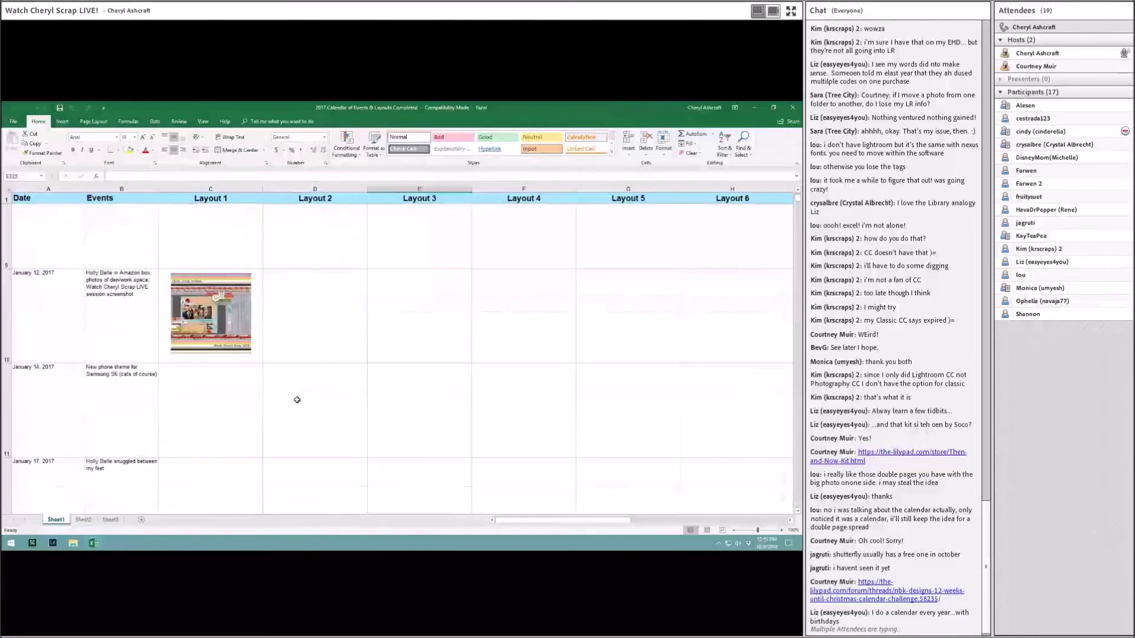
pyautogui.scroll(-3, 297, 400)
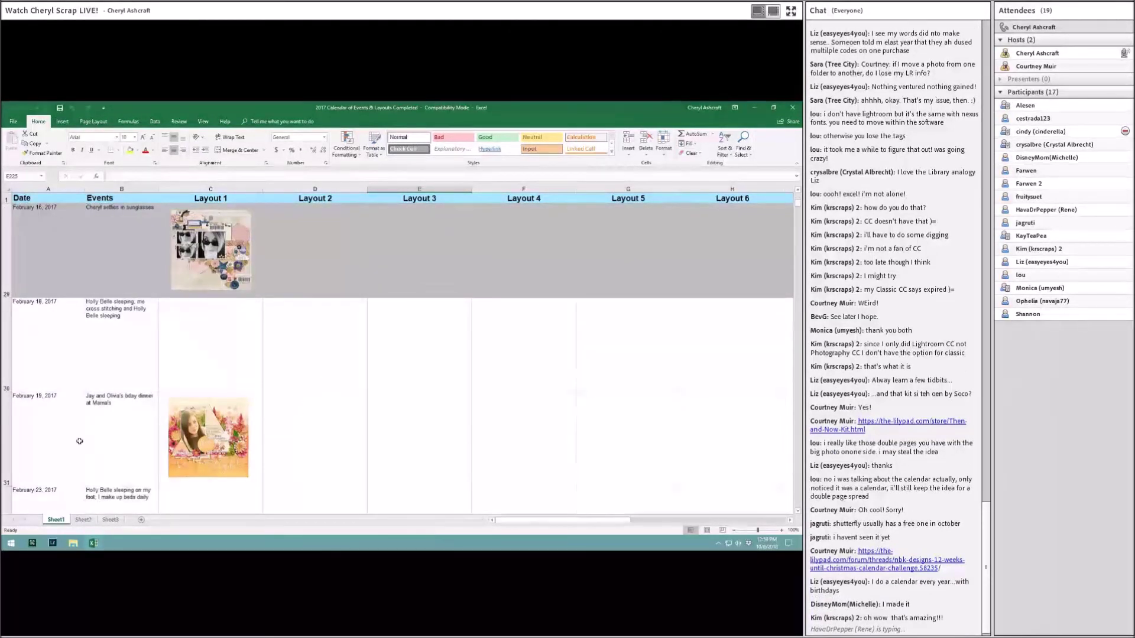
# Check Lightroom briefly, review the first January 2017 rows of the Excel events calendar, and return to Lightroom's 2018-01-01 photos
pyautogui.click(53, 543)
pyautogui.click(93, 543)
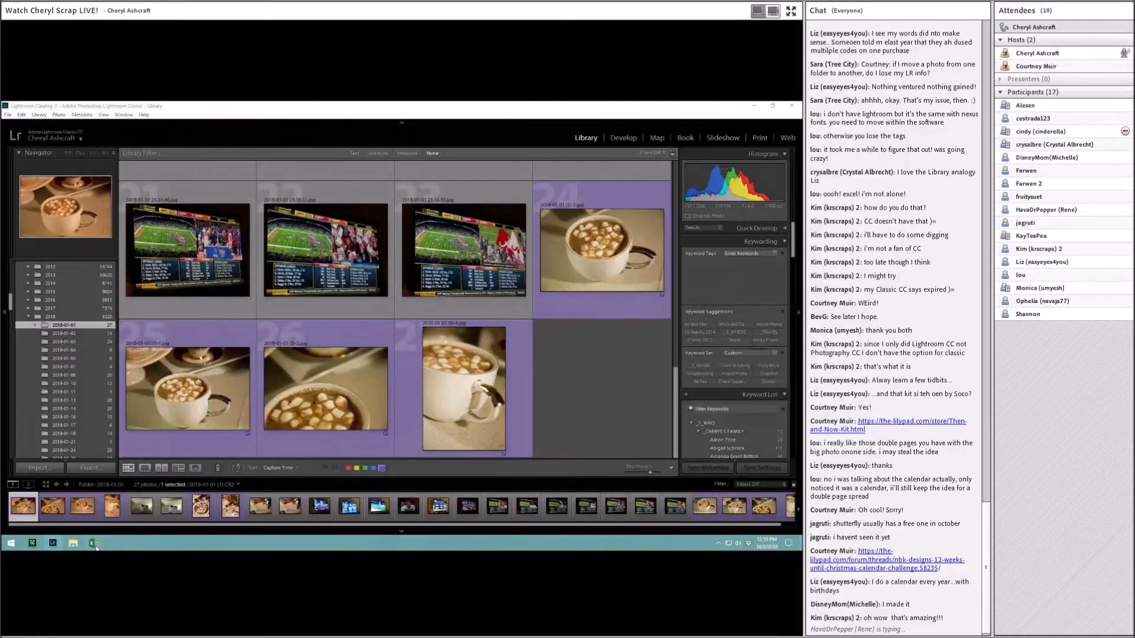
pyautogui.scroll(5, 337, 425)
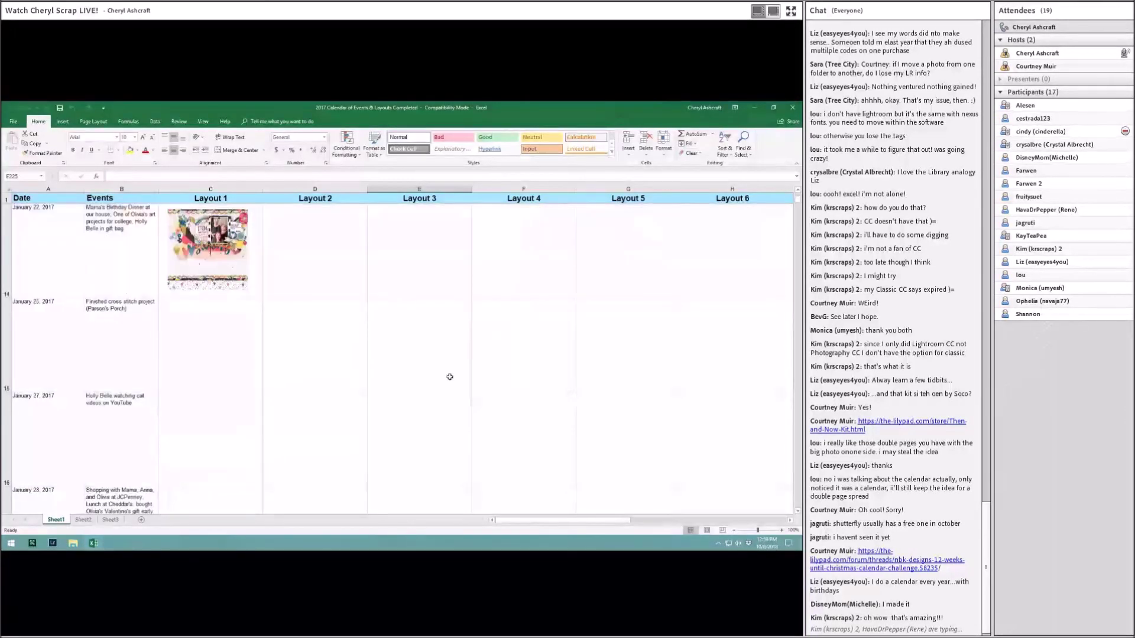
pyautogui.scroll(4, 449, 377)
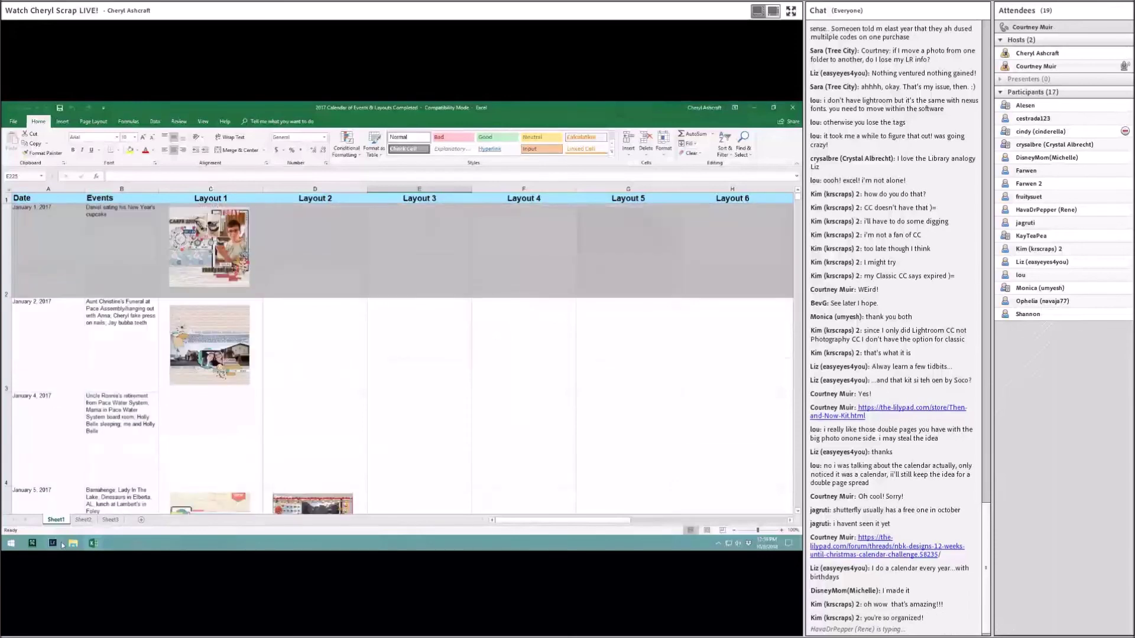
pyautogui.click(55, 544)
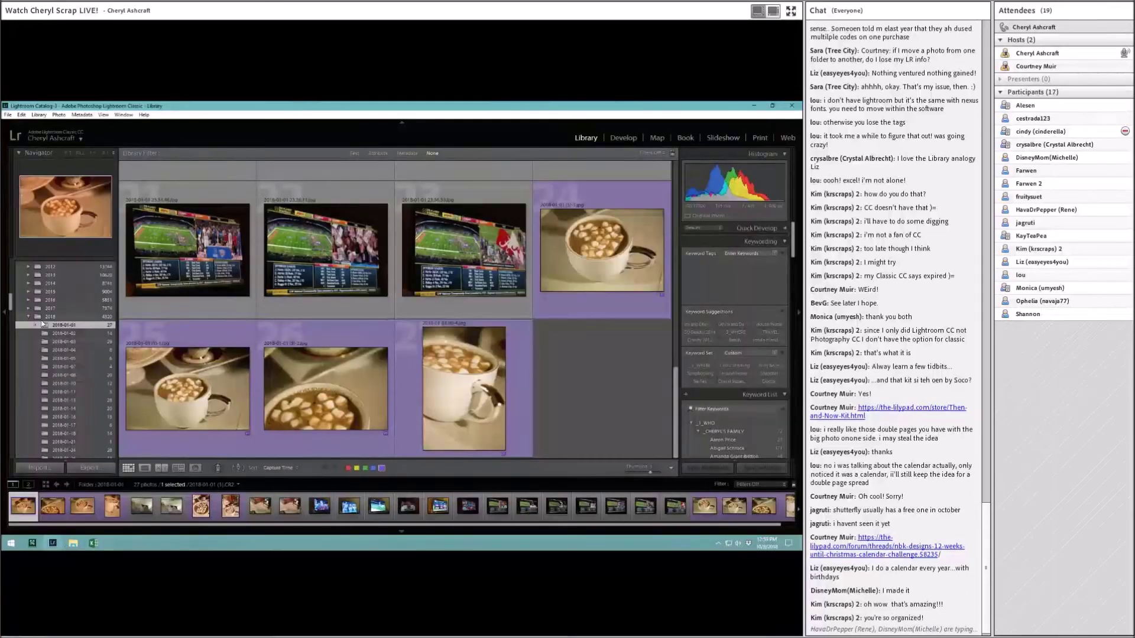
# Expand the 2017 photos folder and open its 2017-01-01 subfolder to view the New Year's cupcake photos
pyautogui.click(29, 308)
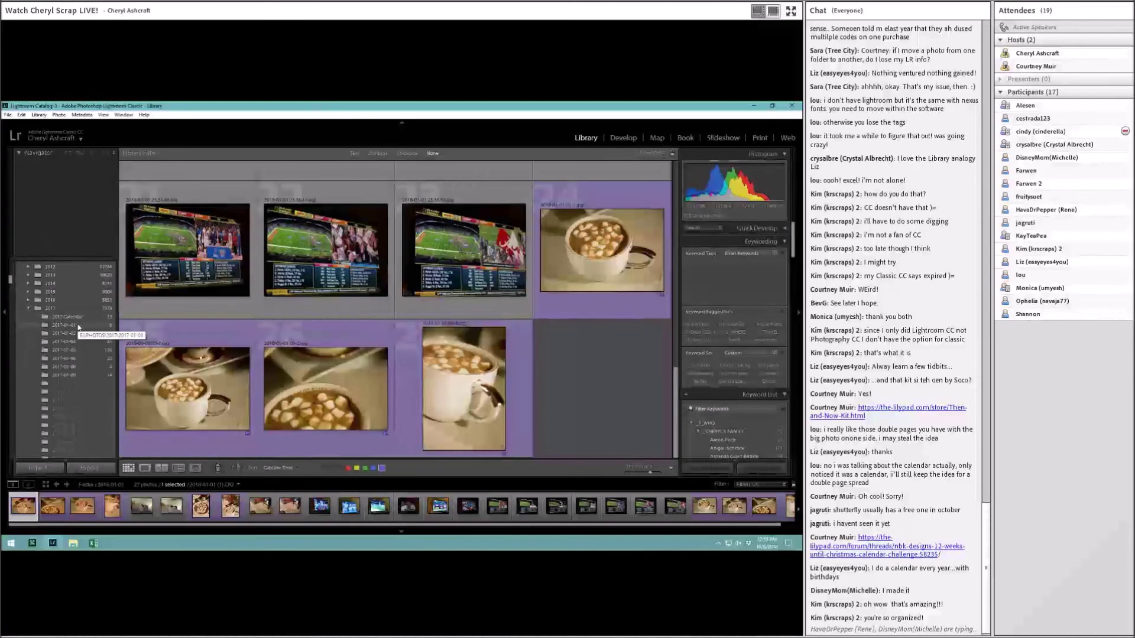
pyautogui.click(78, 325)
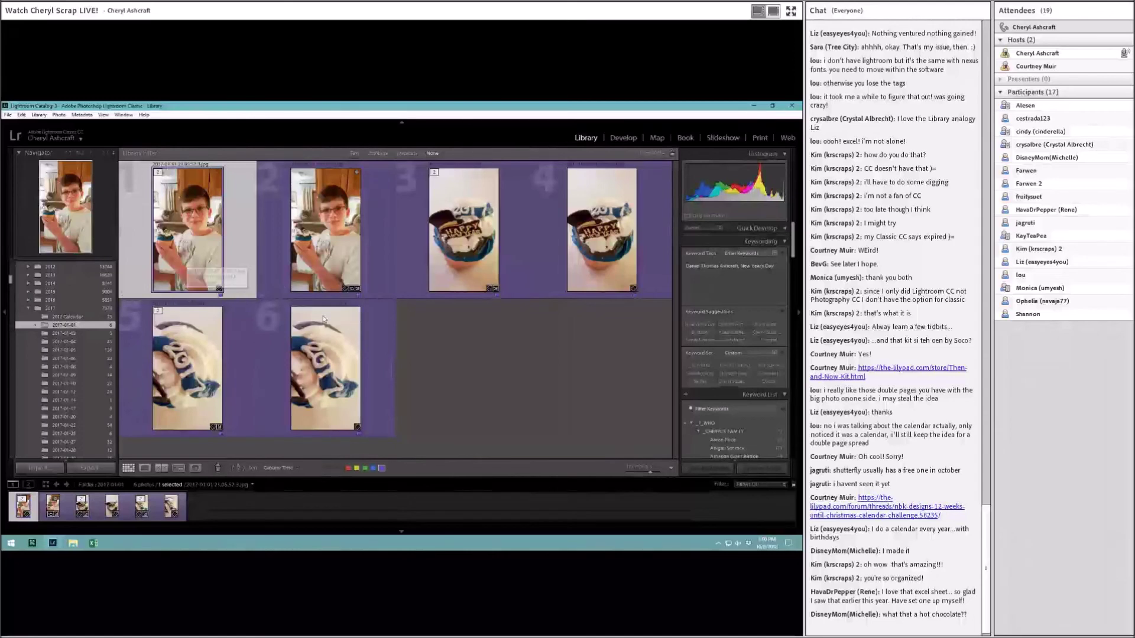
# Switch to the 2017 events calendar in Excel and review its events and completed layouts from January through early May
pyautogui.click(93, 544)
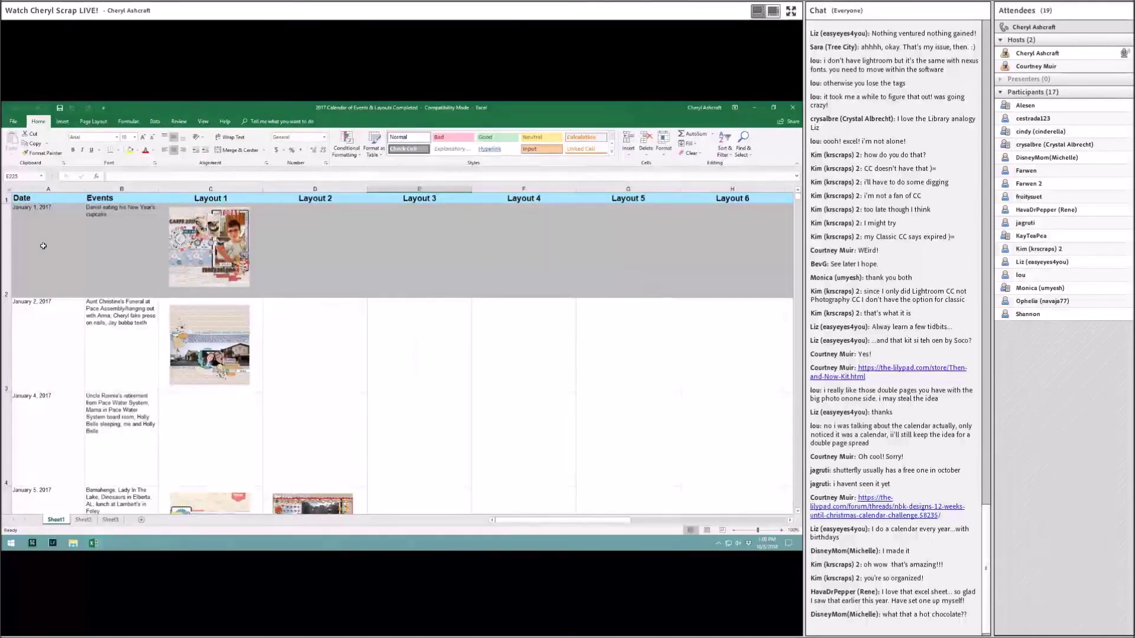
pyautogui.scroll(-3, 324, 331)
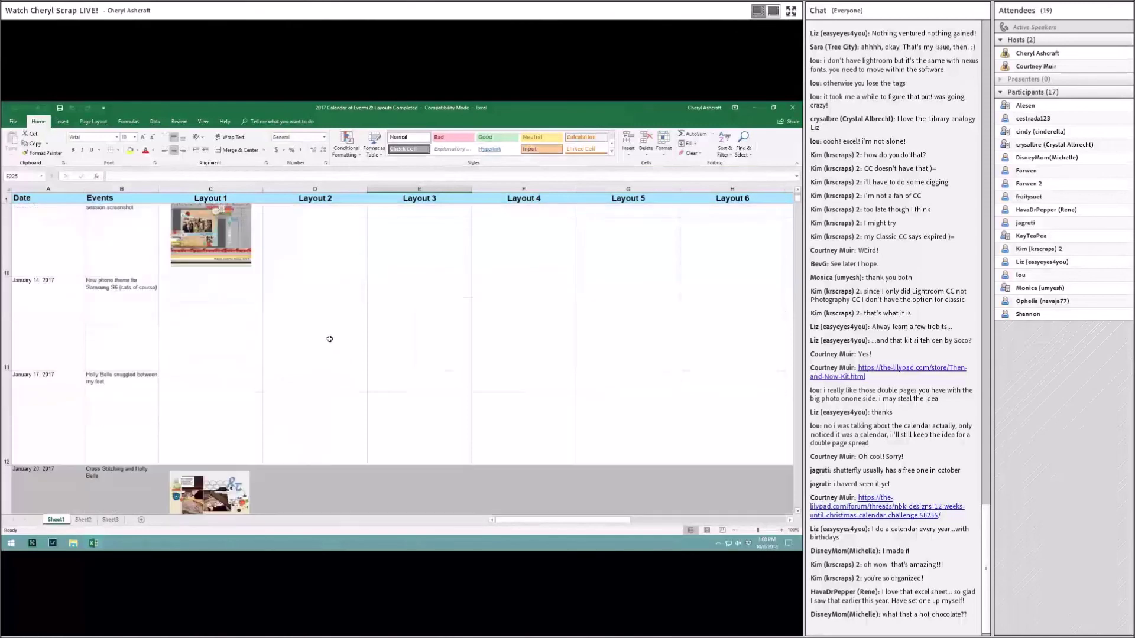
pyautogui.scroll(1, 324, 357)
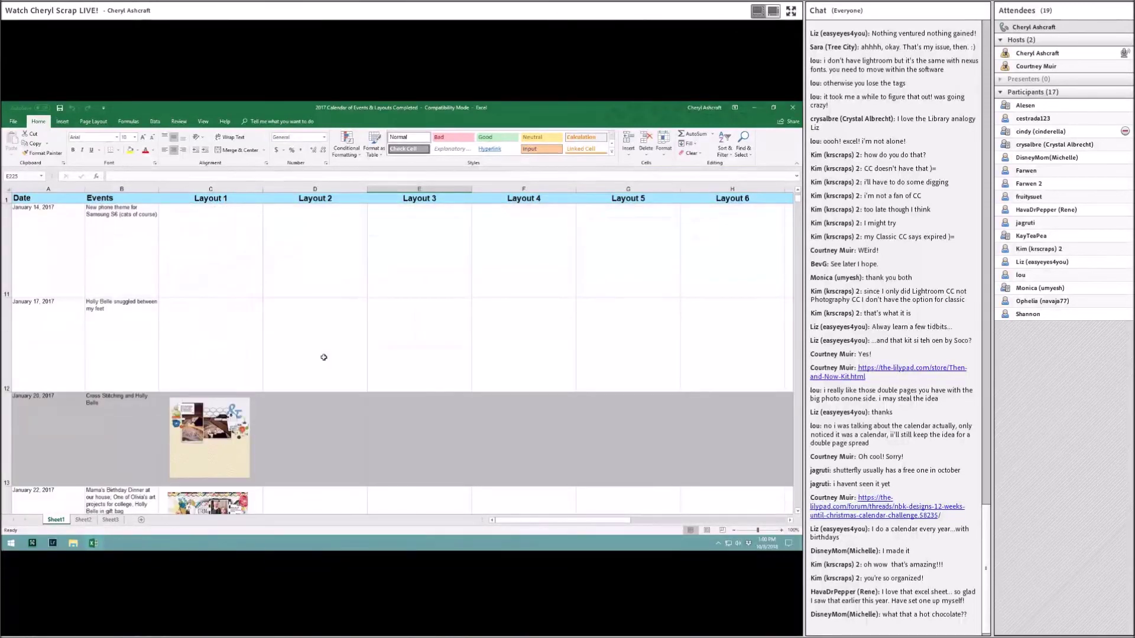
pyautogui.scroll(-5, 237, 394)
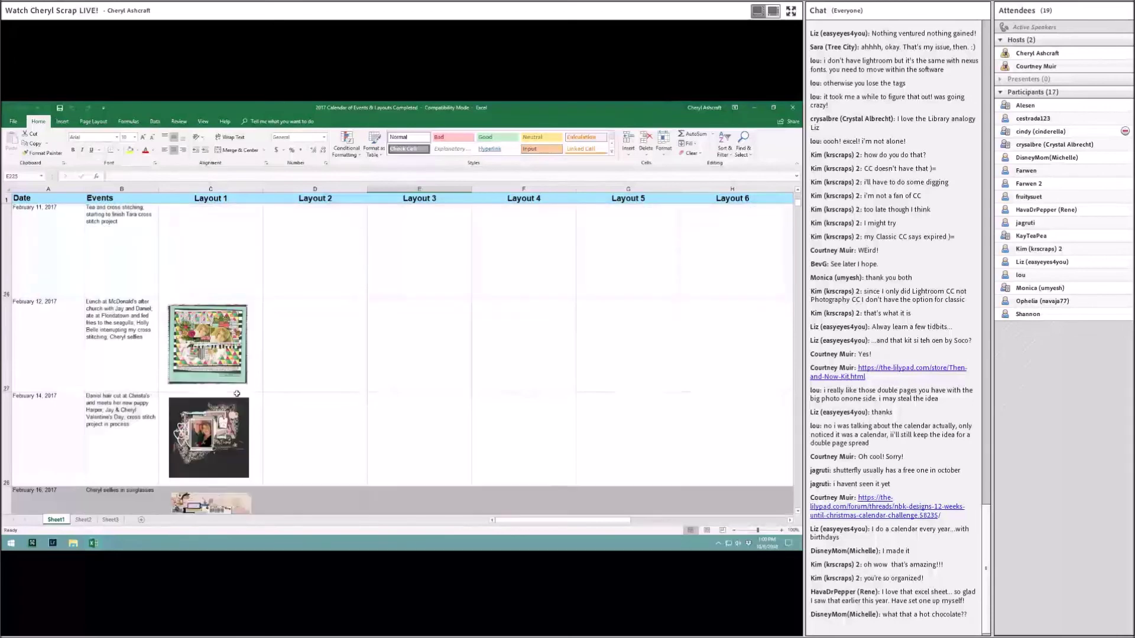
pyautogui.scroll(-11, 236, 394)
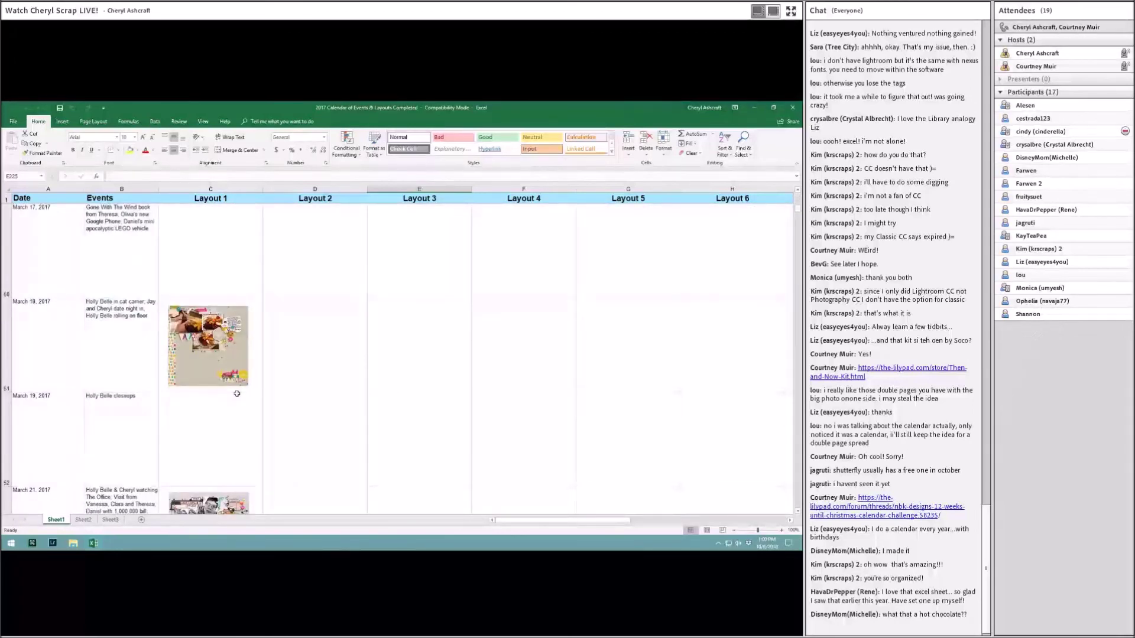
pyautogui.scroll(-2, 236, 394)
pyautogui.scroll(-4, 237, 394)
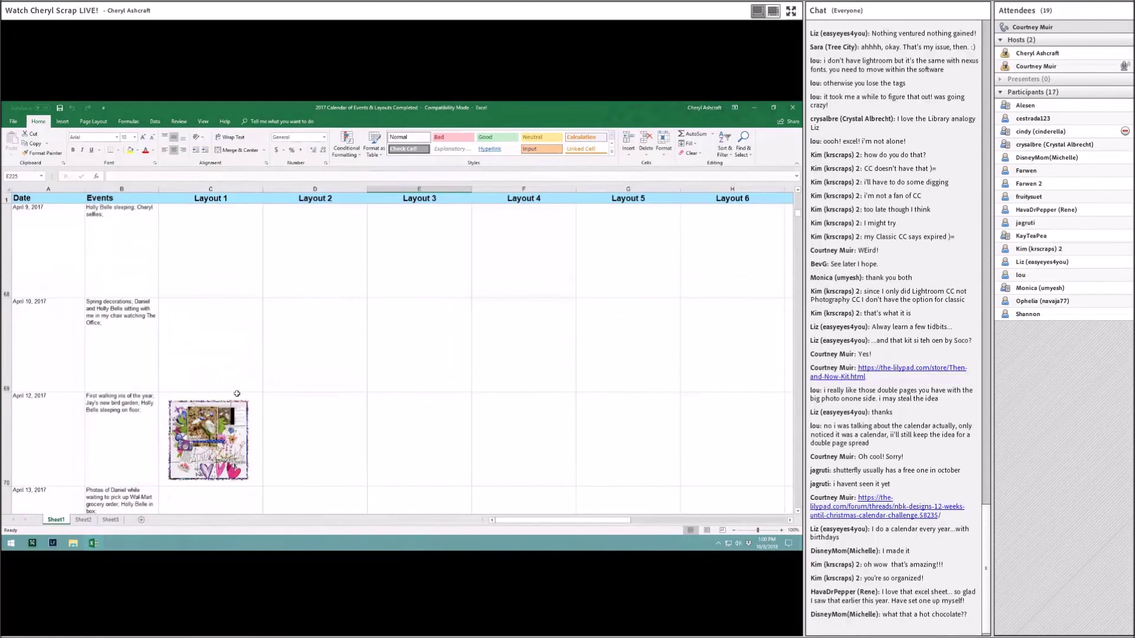
pyautogui.scroll(-5, 236, 394)
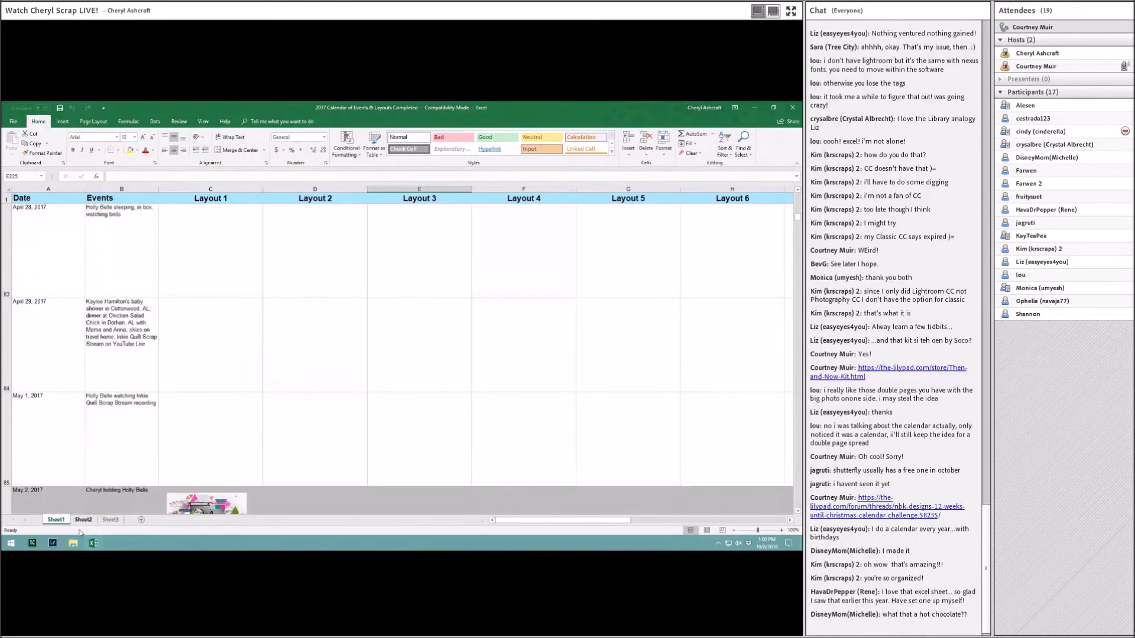
# Return to Lightroom, collapse the 2017 photos folder, and open the 2018-01-01 subfolder under 2018
pyautogui.click(52, 543)
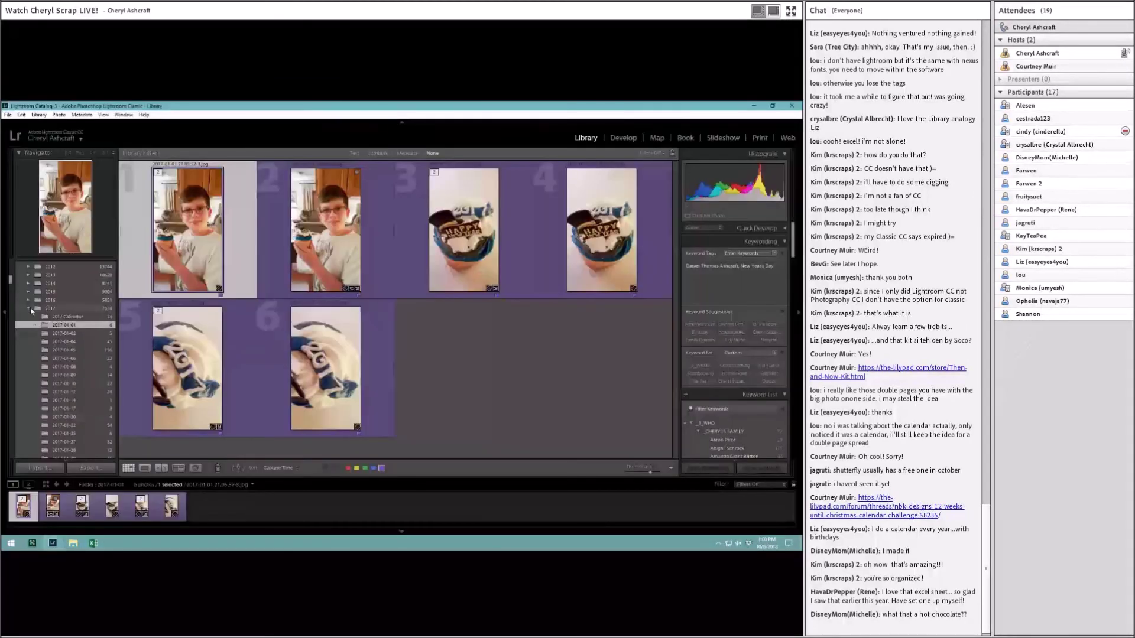
pyautogui.click(30, 309)
pyautogui.click(50, 317)
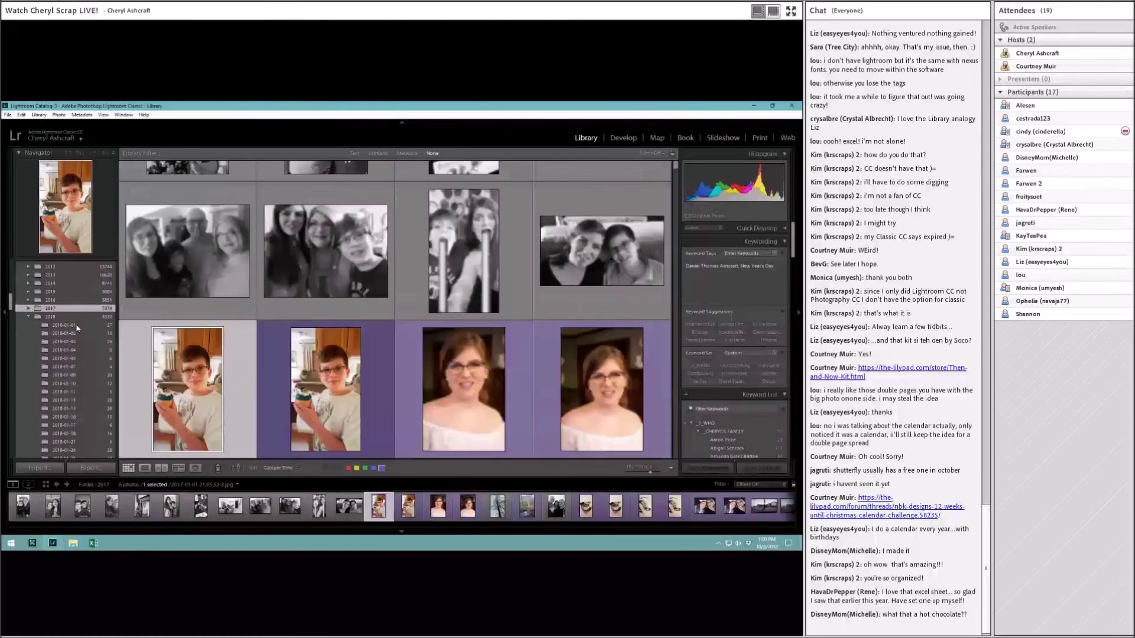
pyautogui.click(77, 325)
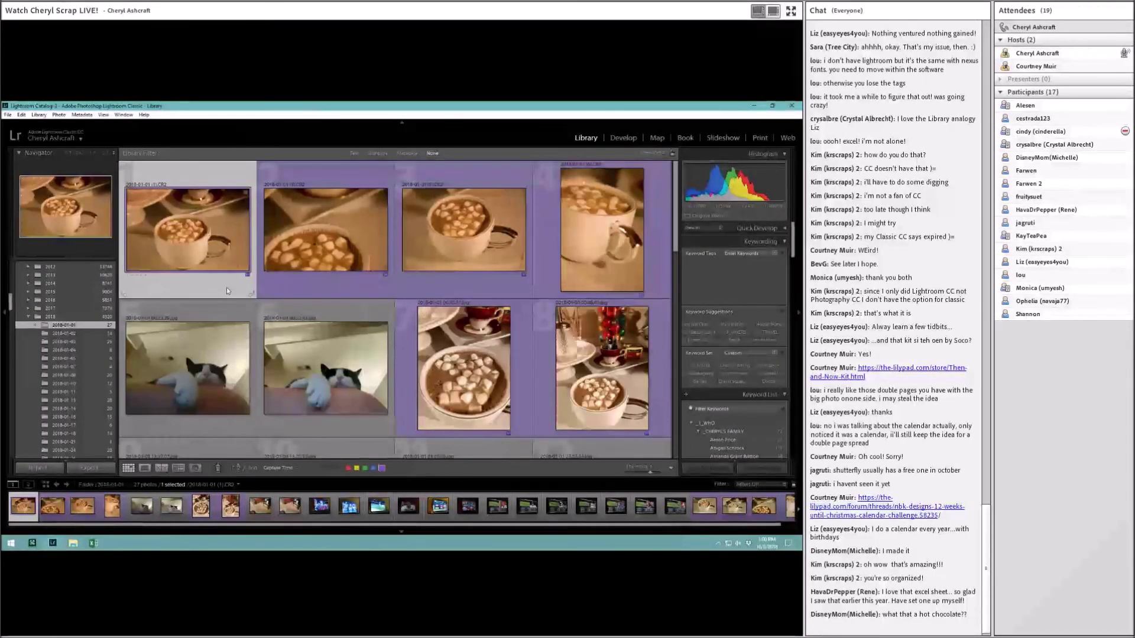
# Enlarge the first upright hot chocolate and ornaments photo, and page through the following 2018-01-01 photos to the mug close-up 2018-01-01 (1).jpg
pyautogui.doubleClick(526, 351)
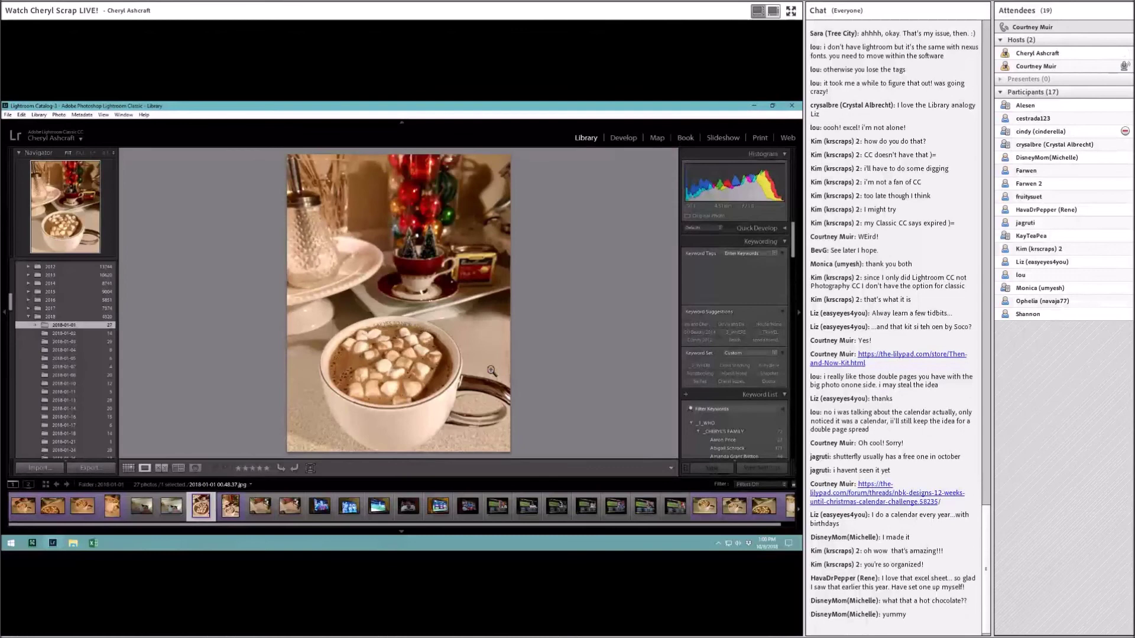
pyautogui.press('Right')
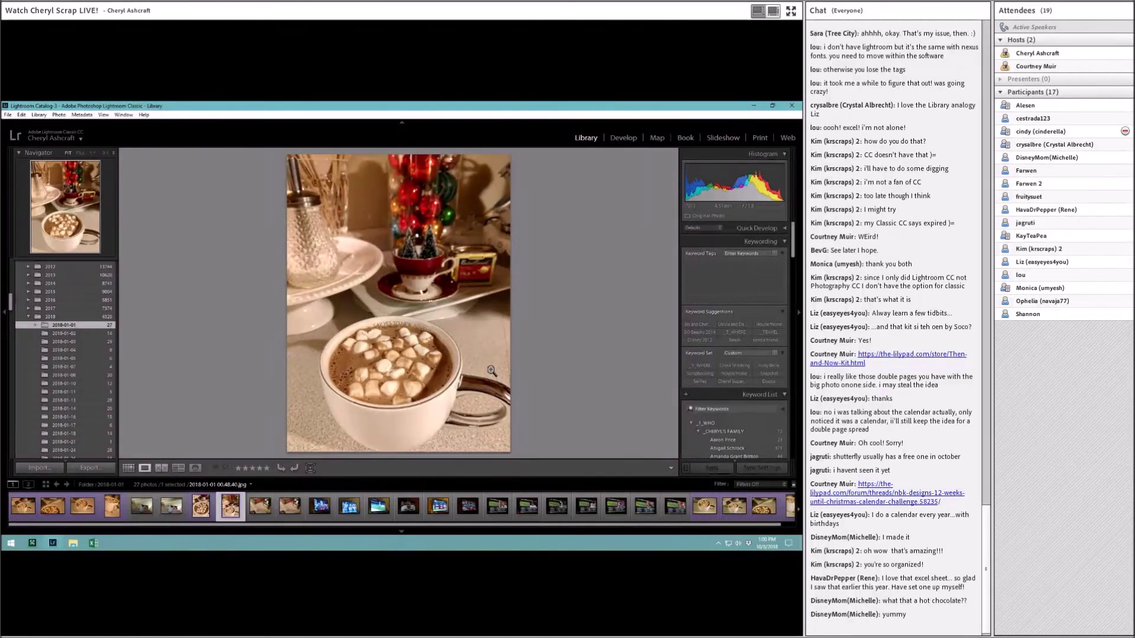
pyautogui.press('Right')
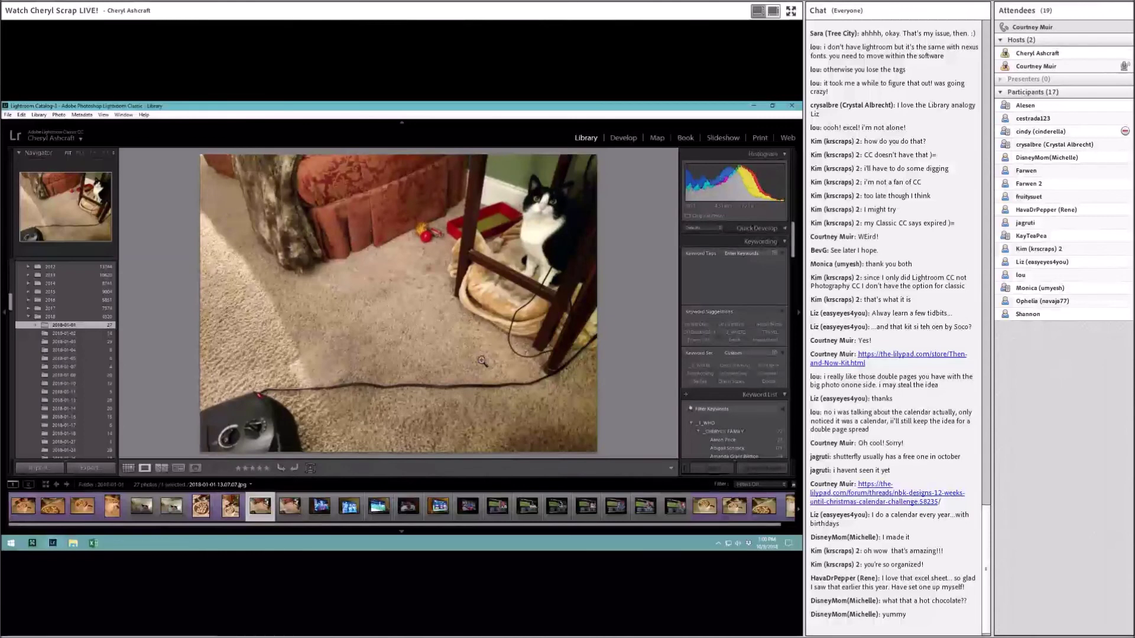
pyautogui.press('Right')
pyautogui.press('Right')
pyautogui.press('Right')
pyautogui.press('Right')
pyautogui.press('Right')
pyautogui.press('Right')
pyautogui.press('Right')
pyautogui.press('Right')
pyautogui.press('Right')
pyautogui.press('Right')
pyautogui.press('Right')
pyautogui.press('Right')
pyautogui.press('Right')
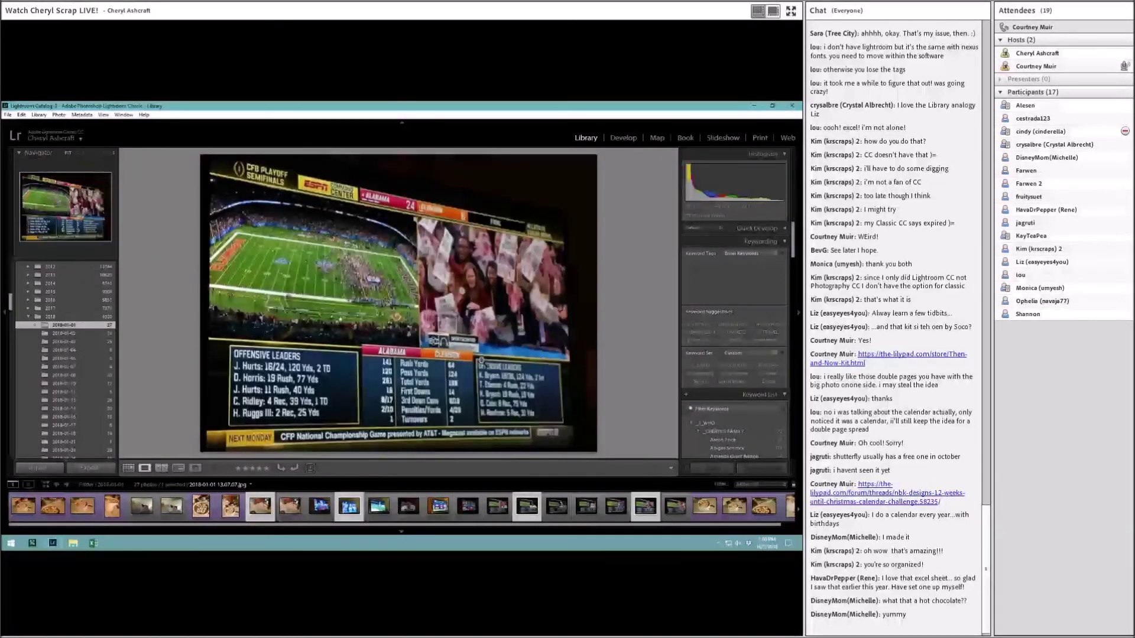
pyautogui.press('Right')
pyautogui.press('Right')
pyautogui.press('Right')
pyautogui.press('Right')
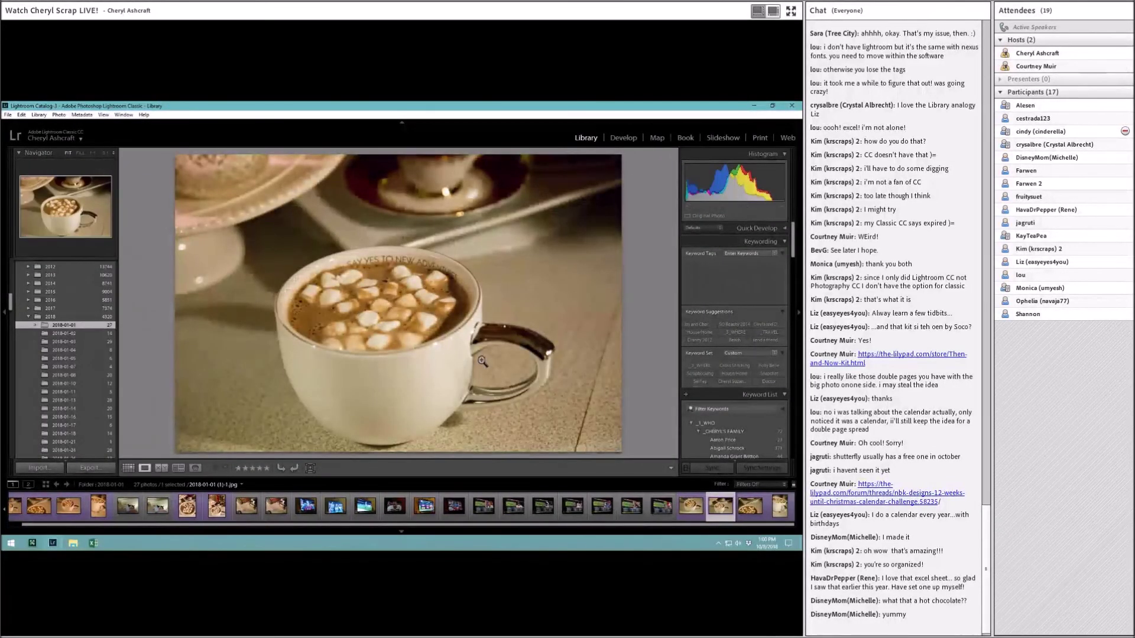
# Switch to the Excel calendar, bring up the Dropbox folder in File Explorer, and move its window off the shared screen
pyautogui.click(93, 543)
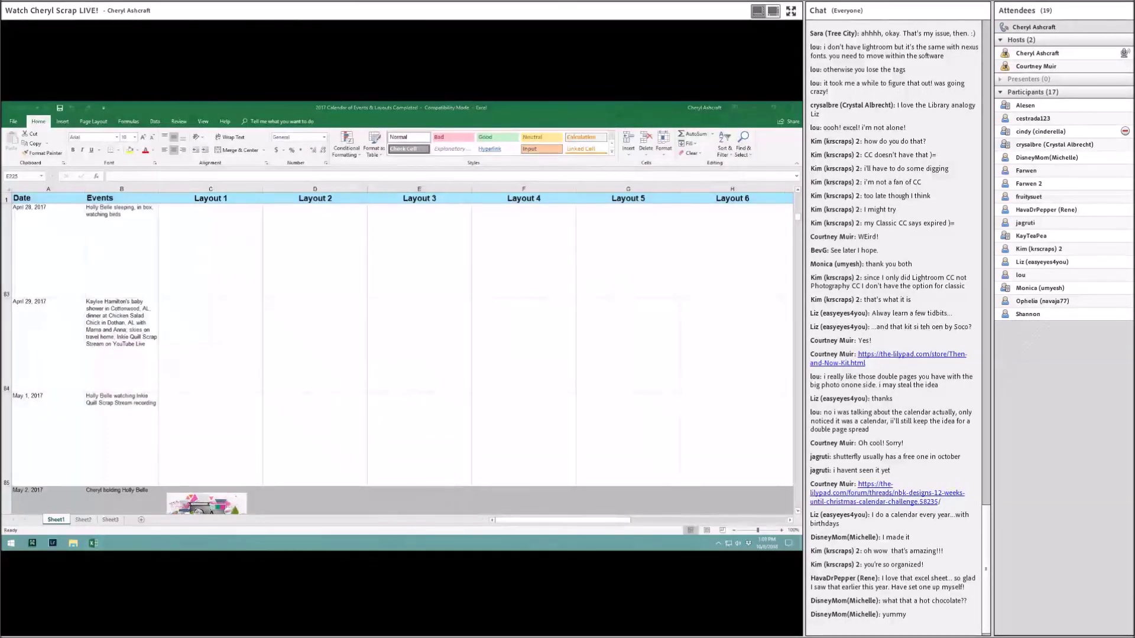
pyautogui.click(72, 543)
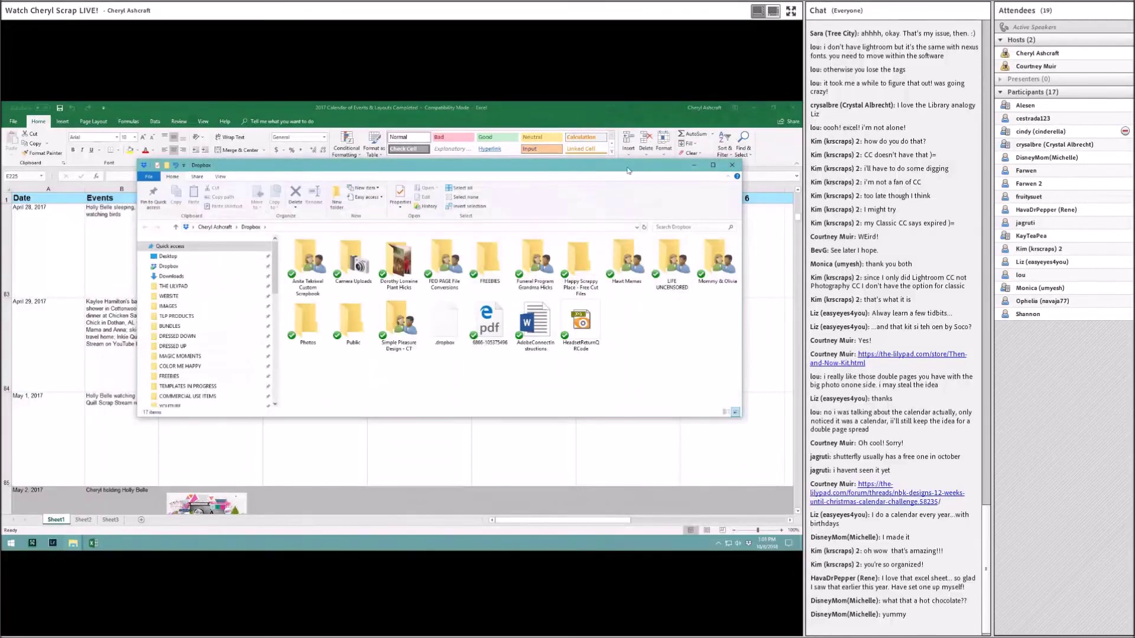
pyautogui.moveTo(628, 170); pyautogui.dragTo(801, 178)
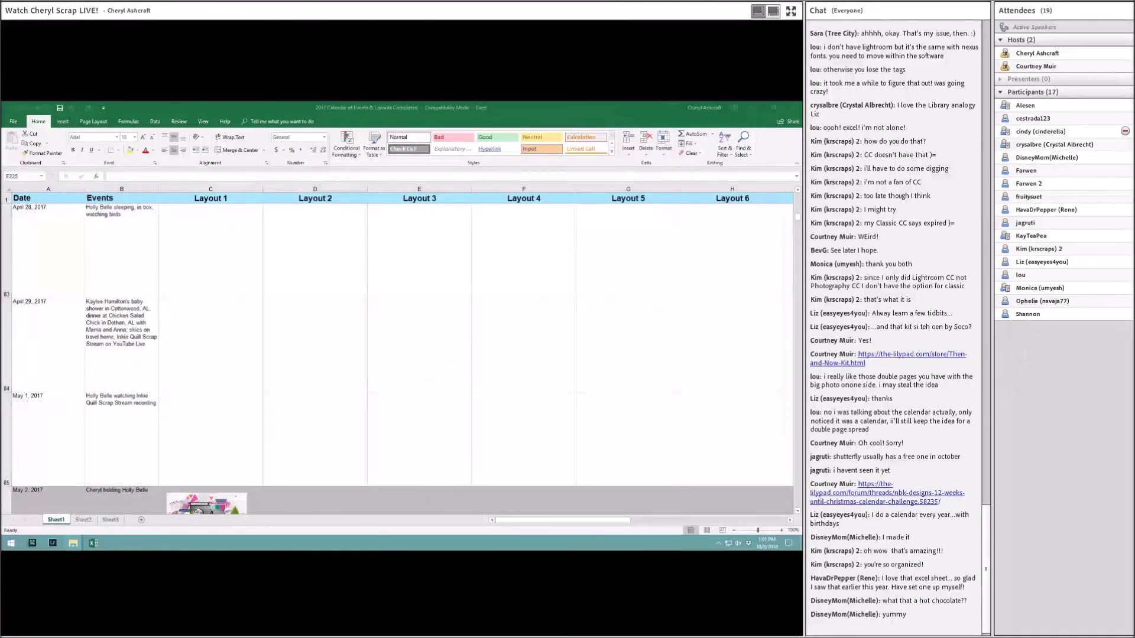